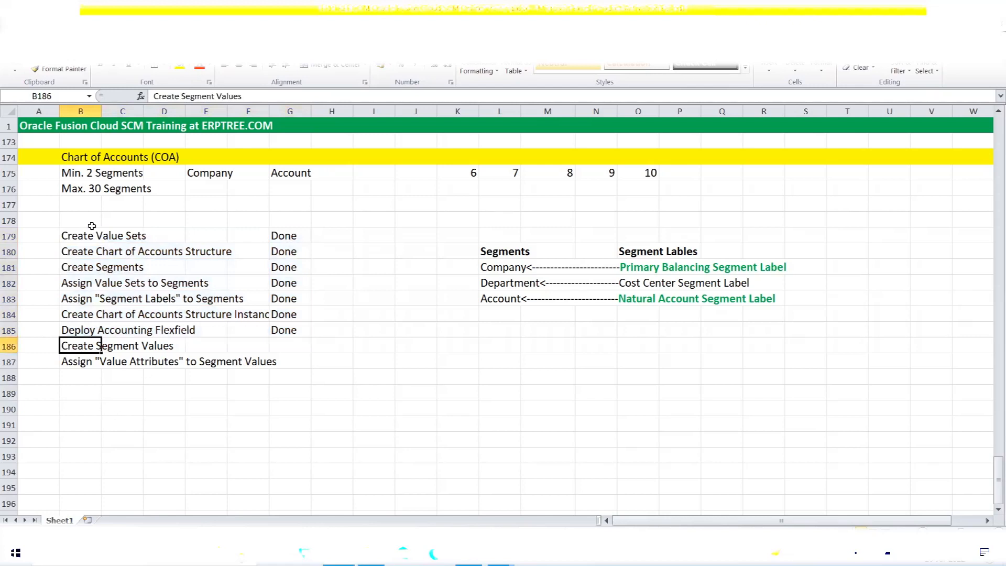
Switch from the chart of accounts checklist to Oracle Fusion and open the AMEX Implementation Project.
left_click_drag(72, 362, 263, 359)
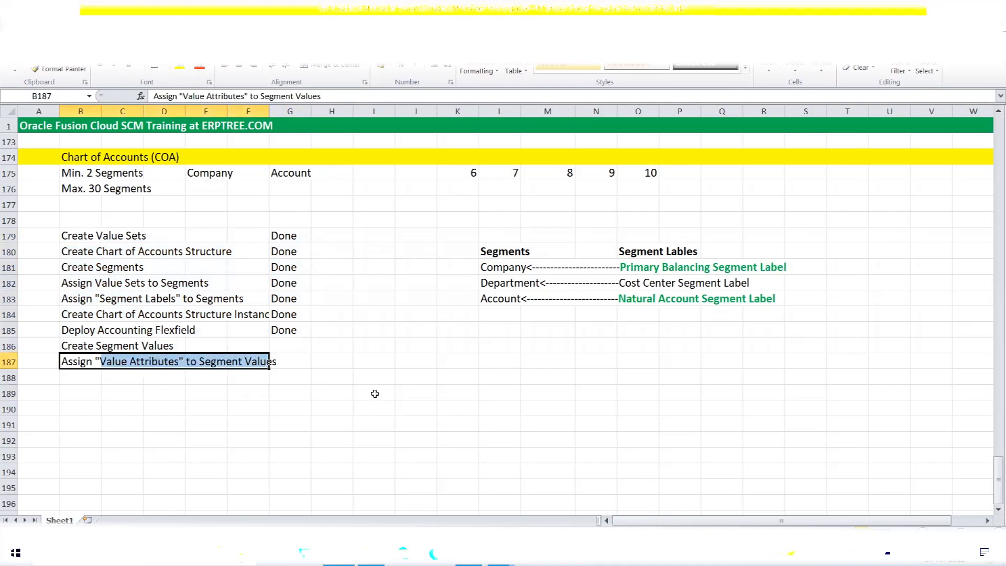
left_click(346, 377)
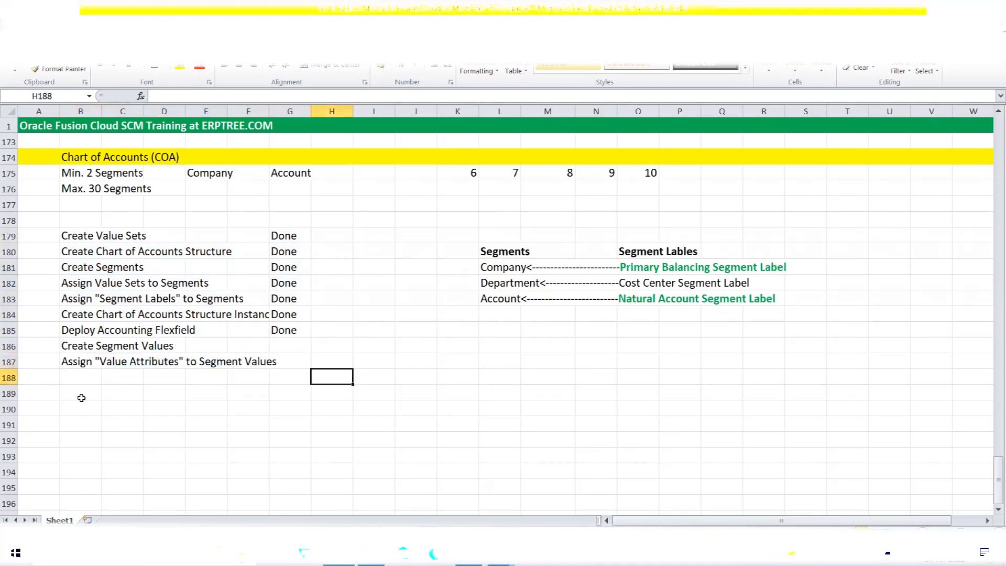
left_click(80, 350)
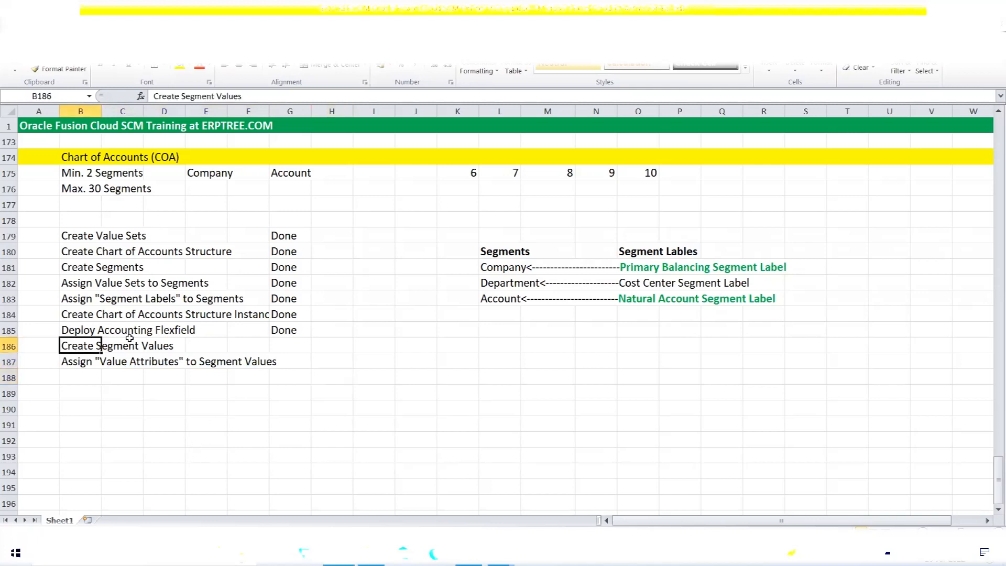
left_click(468, 553)
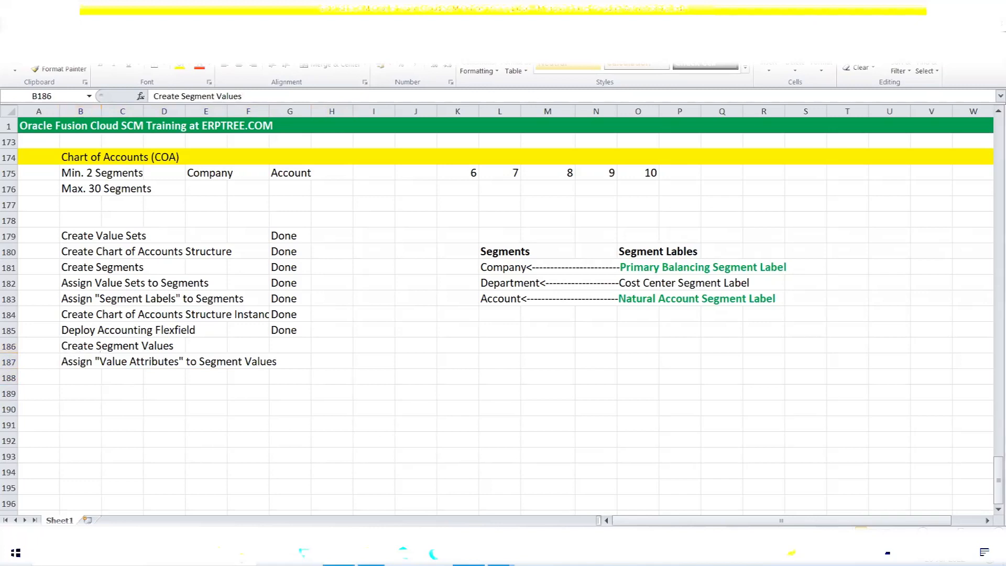
left_click(124, 267)
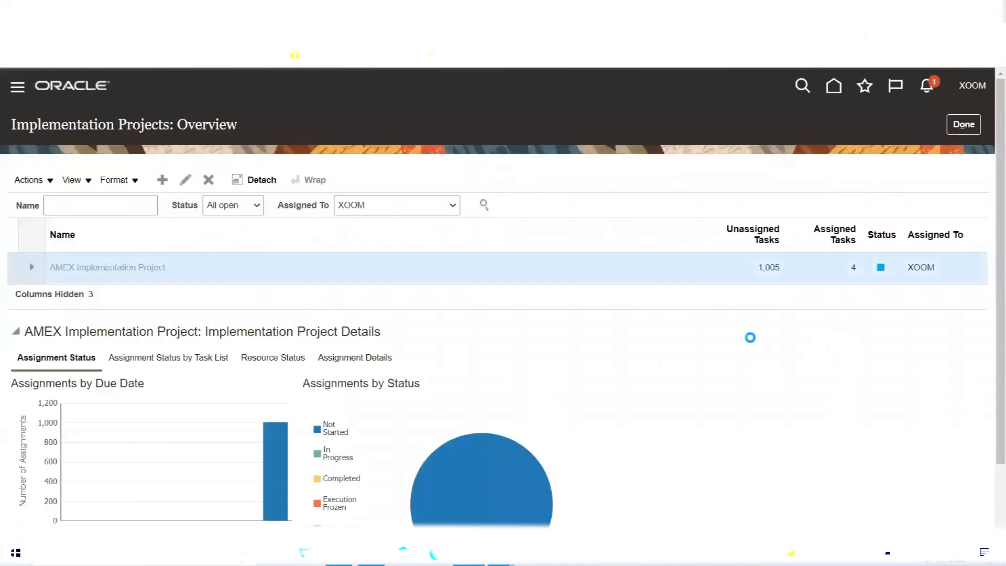
Search the project's tasks for "Chart of accounts value set" and show the Manage Chart of Accounts Value Sets result in the task list.
left_click(103, 303)
type("C")
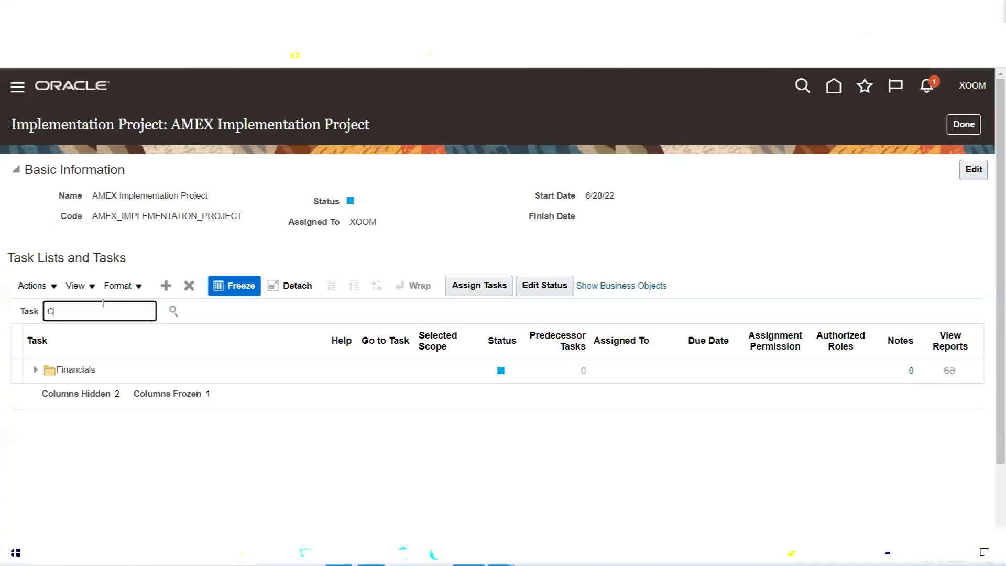
type("hart of accounts value set")
key("Return")
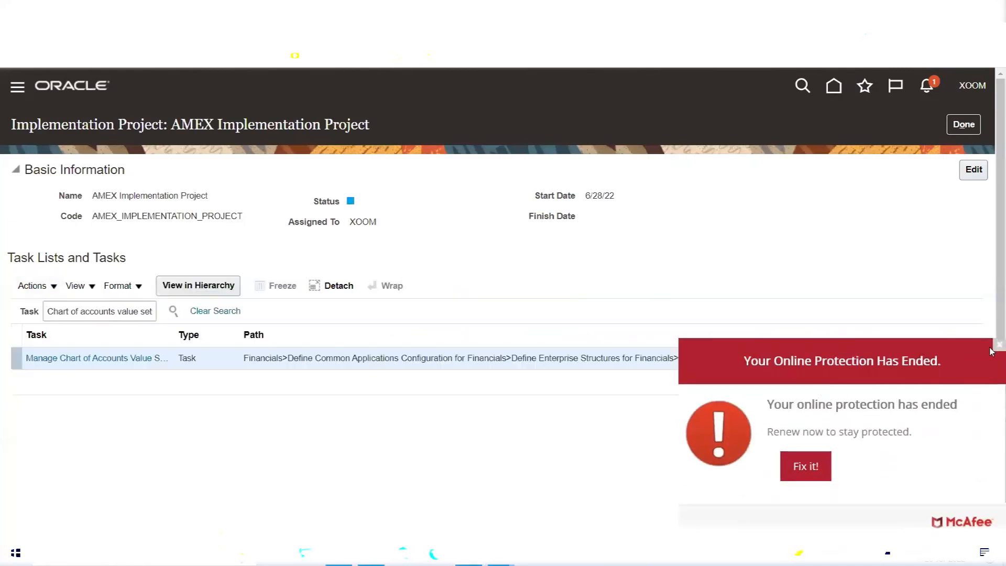
left_click(139, 358)
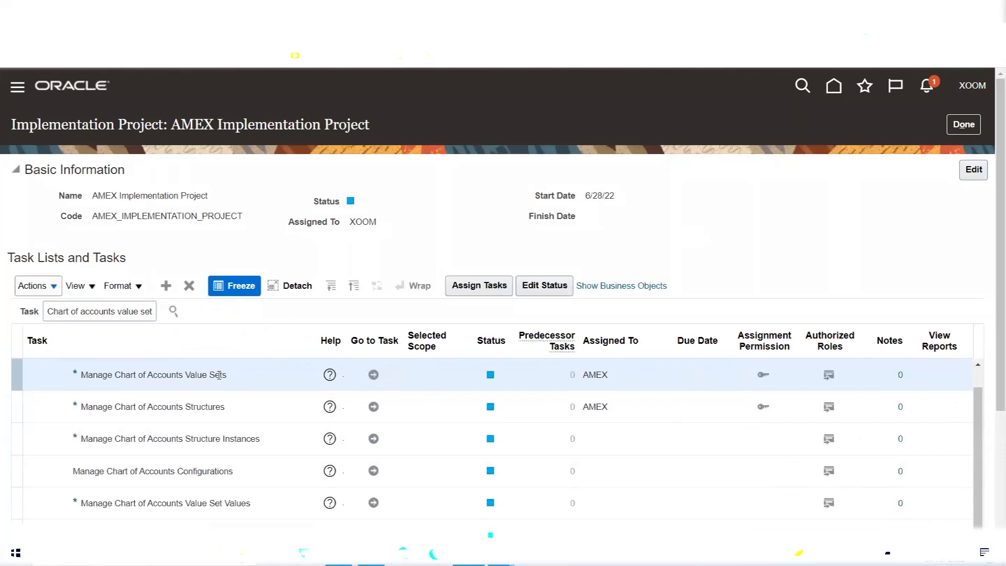
Go to the Manage Chart of Accounts Value Set Values task in the implementation project.
left_click_drag(995, 317, 989, 388)
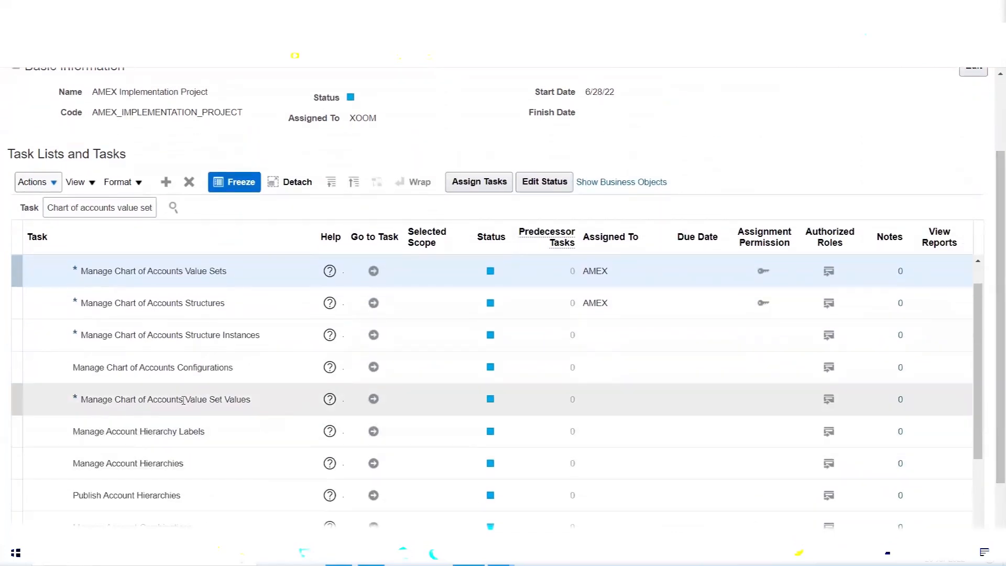
left_click(217, 270)
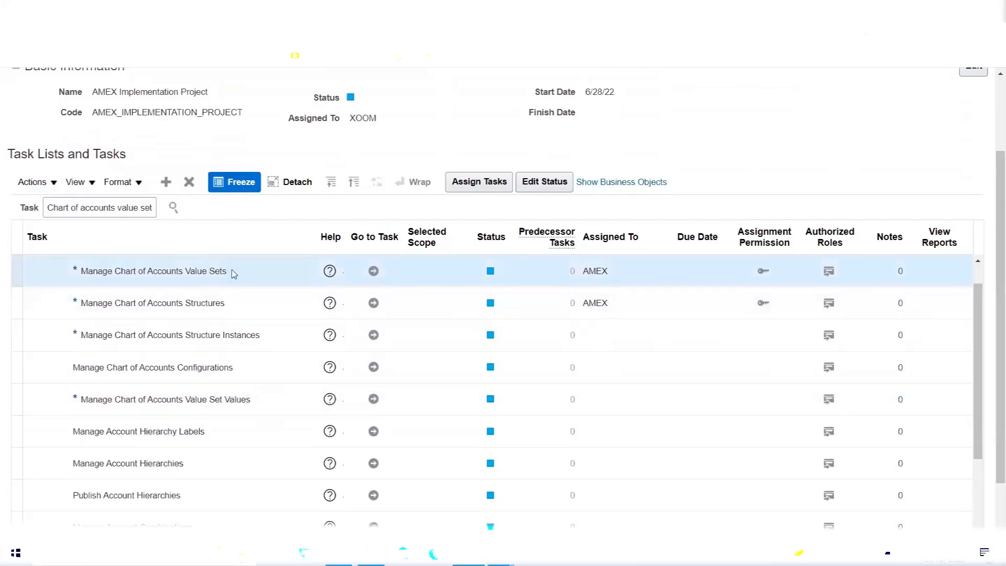
left_click(235, 404)
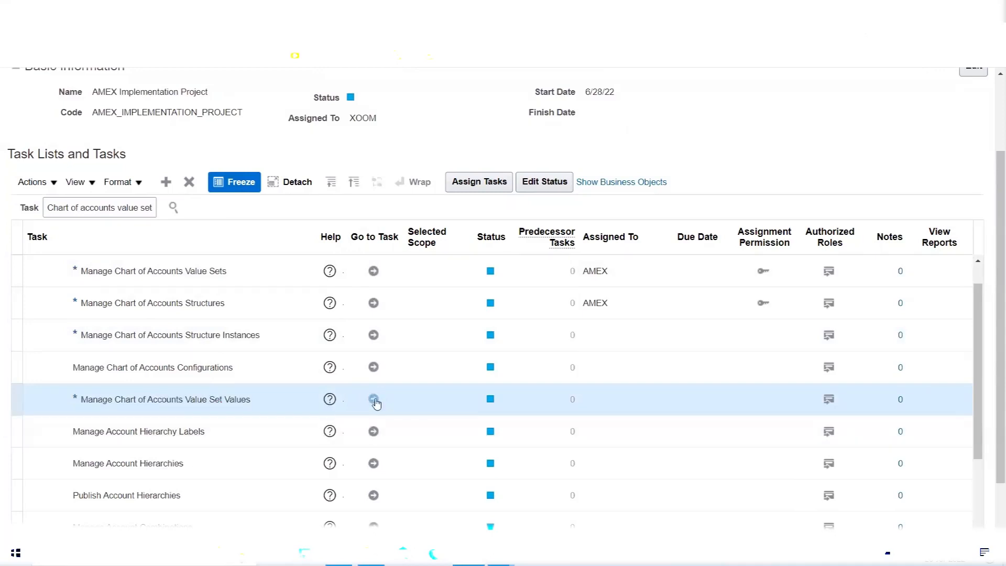
left_click(374, 400)
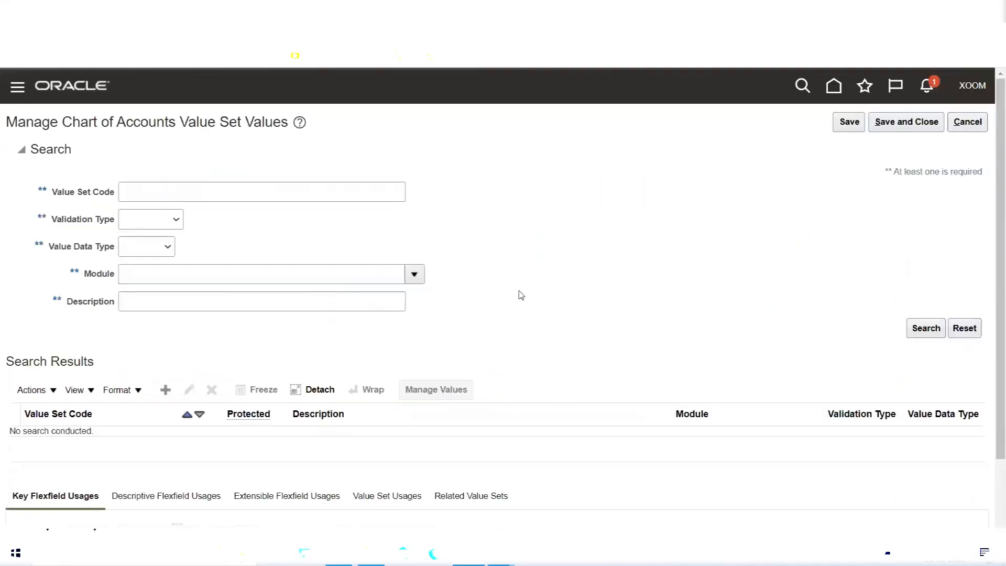
Search for the value set code AMEX Company and open its values for management.
left_click(378, 196)
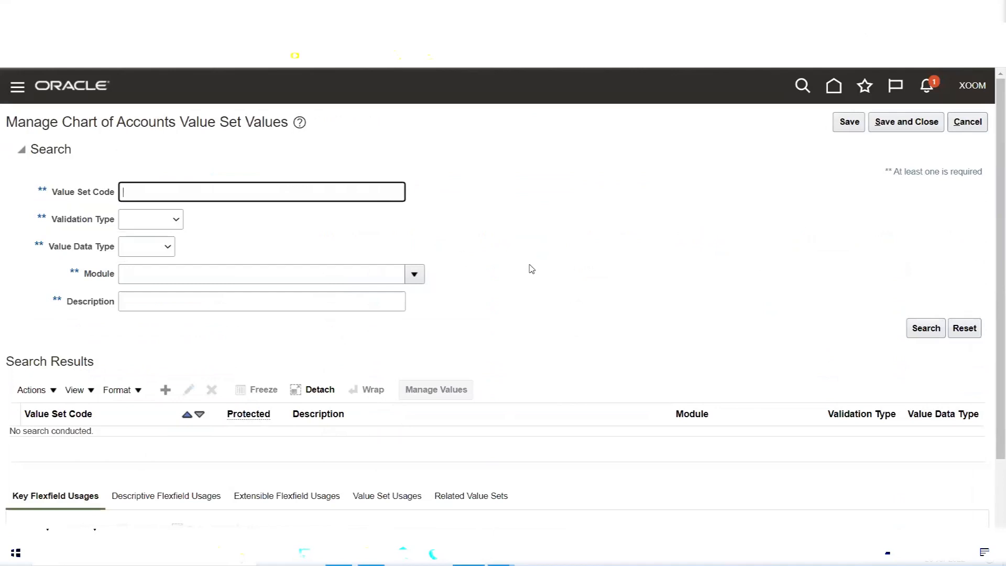
type("AMEX Company")
left_click(924, 327)
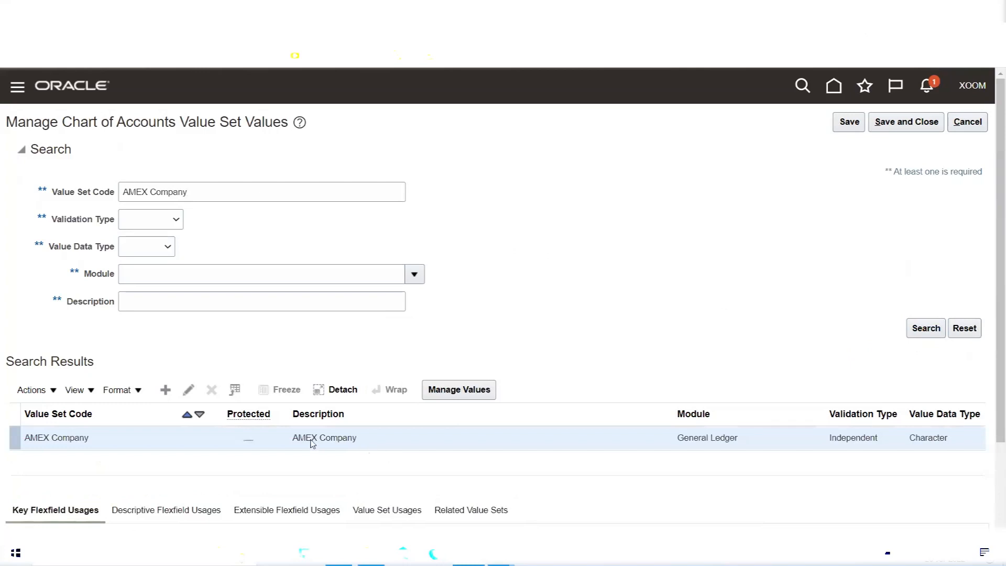
left_click(456, 393)
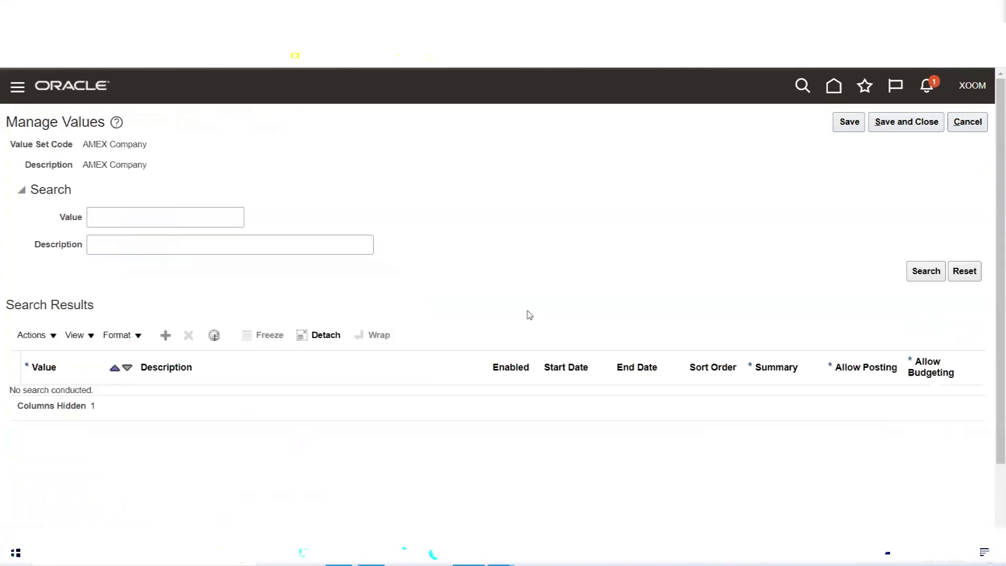
Add a new row to the AMEX Company value set and enter 1000 as its value.
left_click(925, 271)
left_click(164, 336)
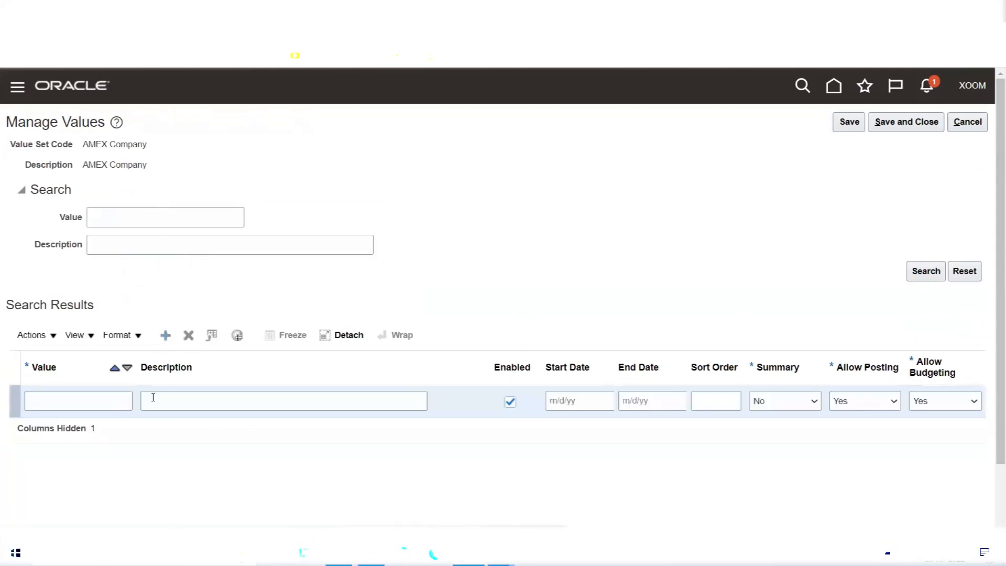
left_click(98, 398)
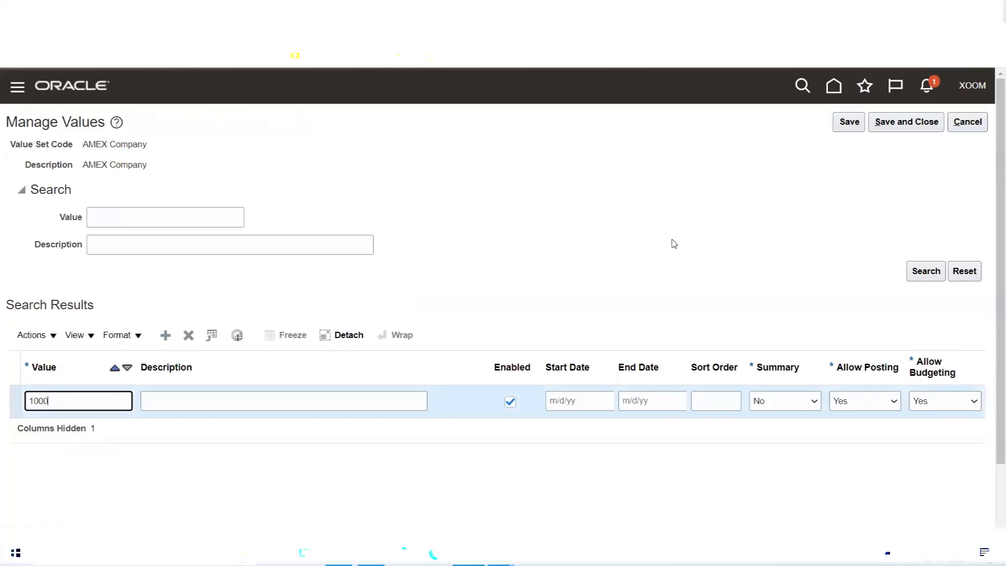
key("Tab")
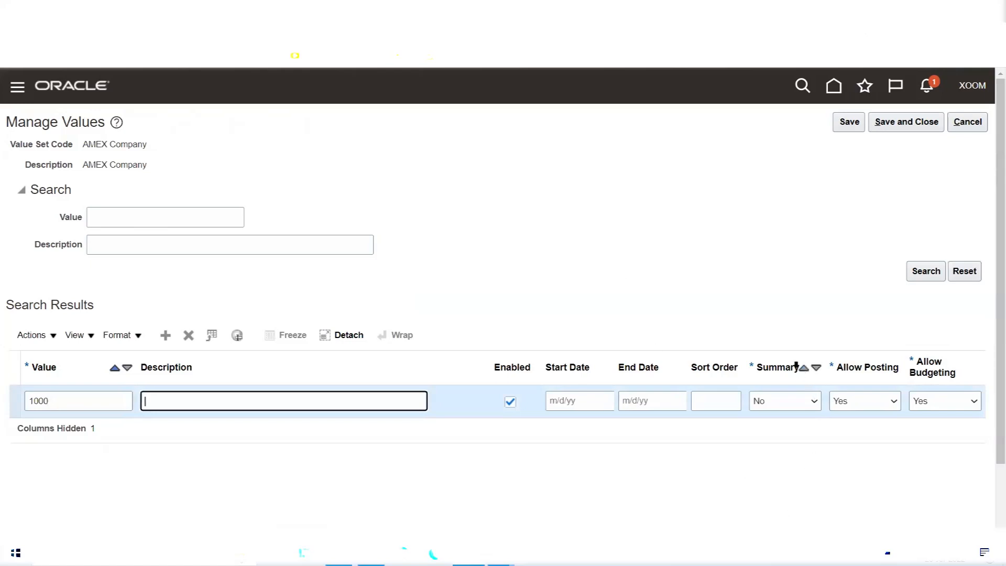
Try Yes for the Summary attribute of value 1000 and return it to No.
left_click(766, 365)
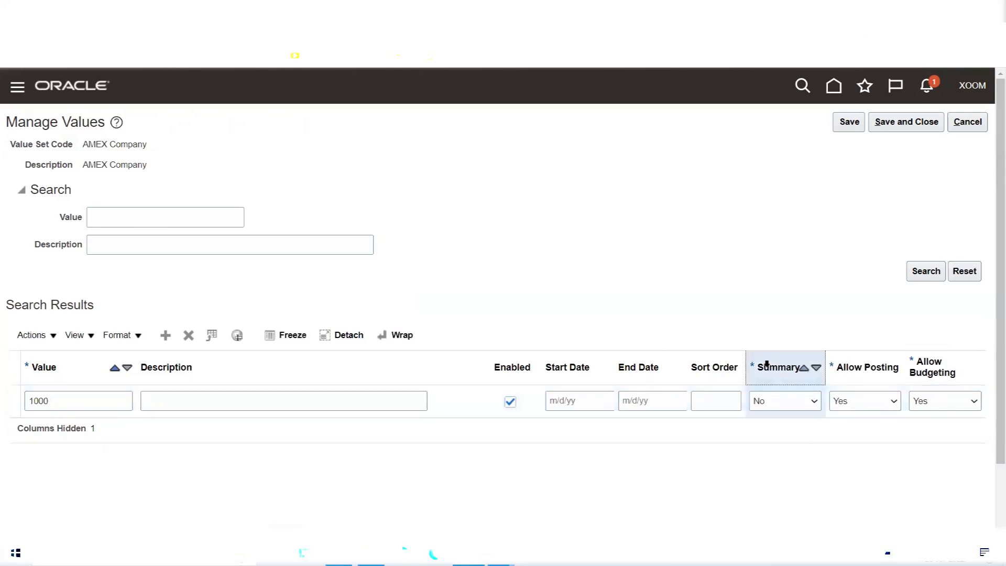
left_click(762, 412)
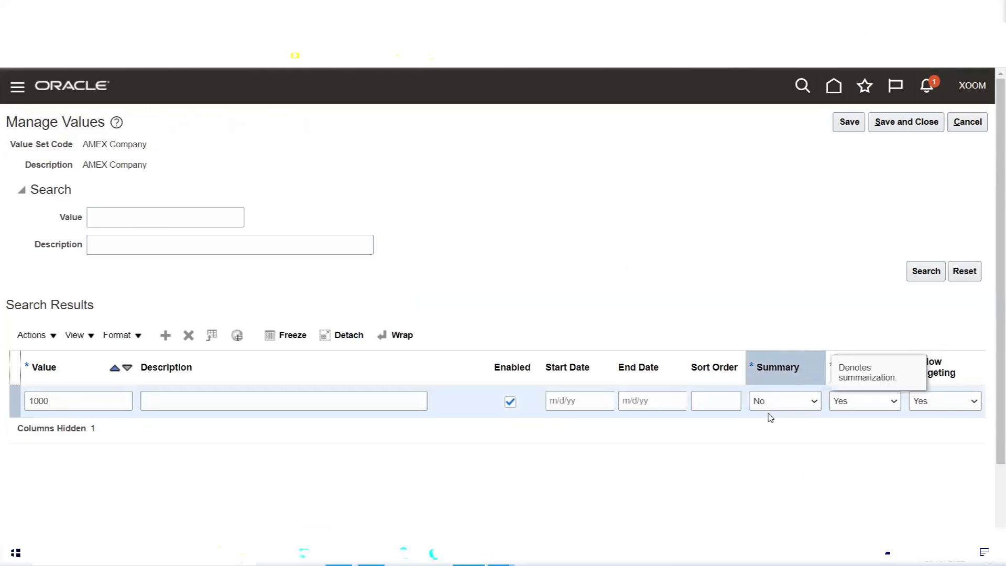
left_click(811, 403)
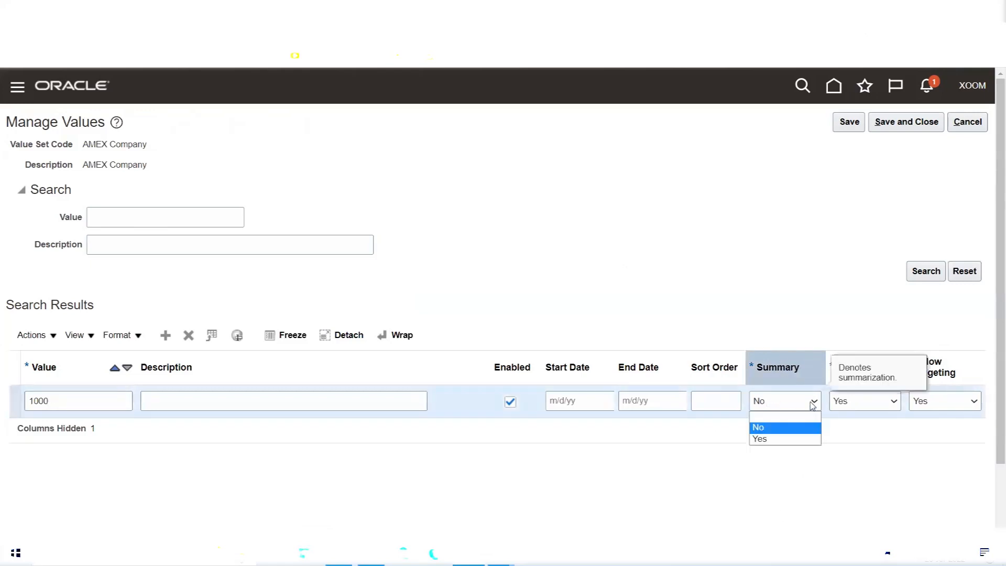
left_click(783, 439)
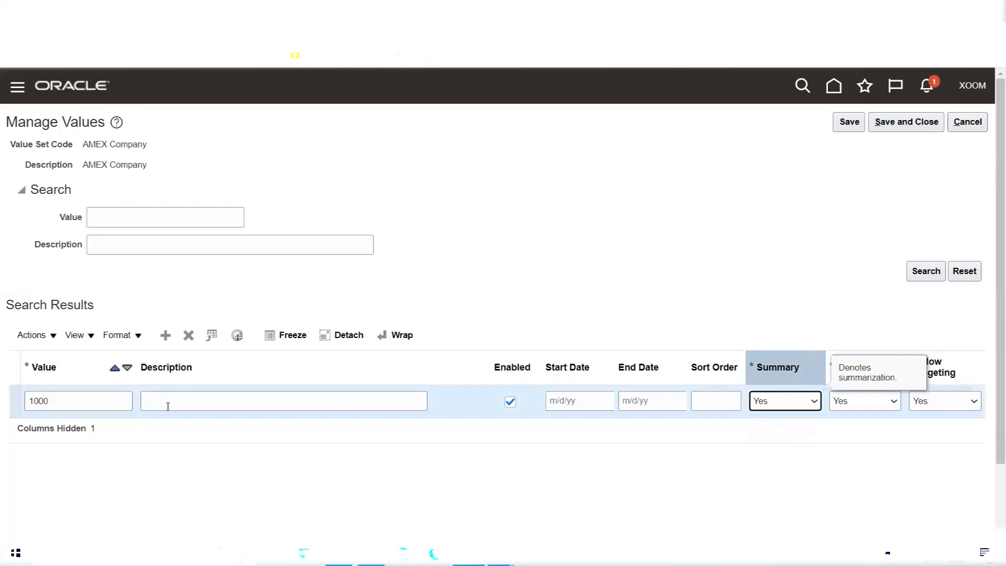
left_click(783, 402)
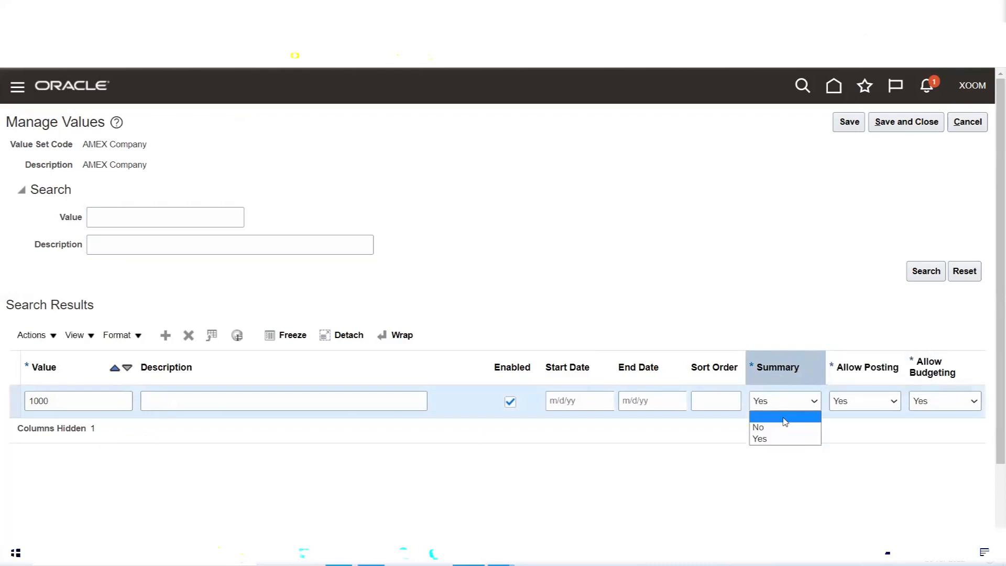
left_click(784, 426)
Enter AMEX Financial Services as the description of value 1000 and set its Summary attribute to No.
left_click(301, 396)
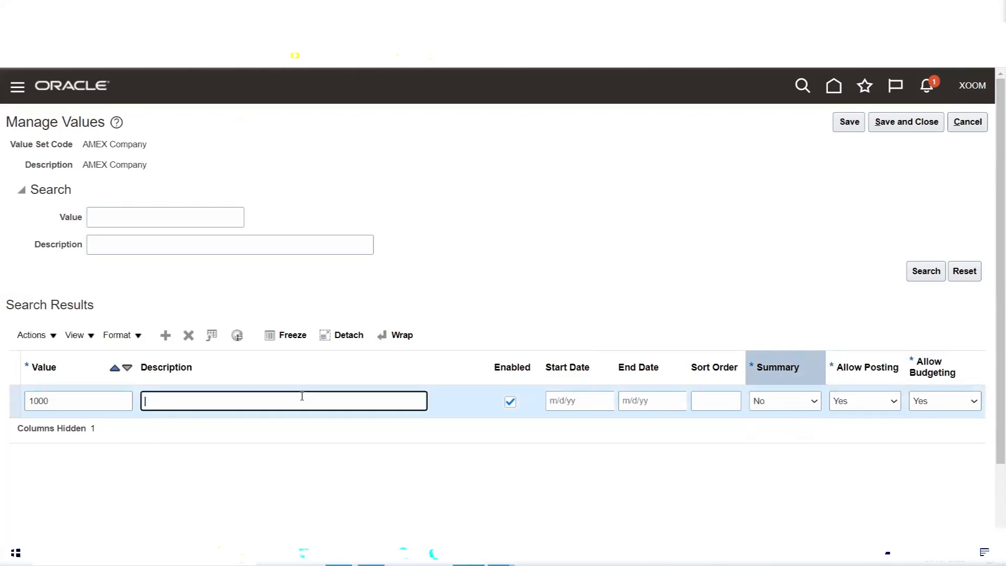
type("AMEX Financial Services")
left_click(786, 401)
left_click(784, 438)
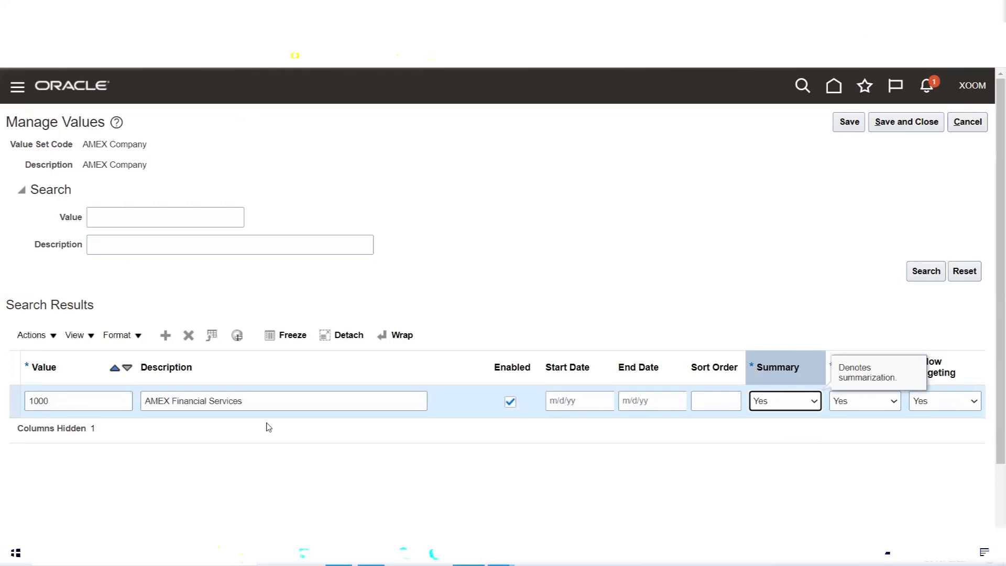
left_click(774, 410)
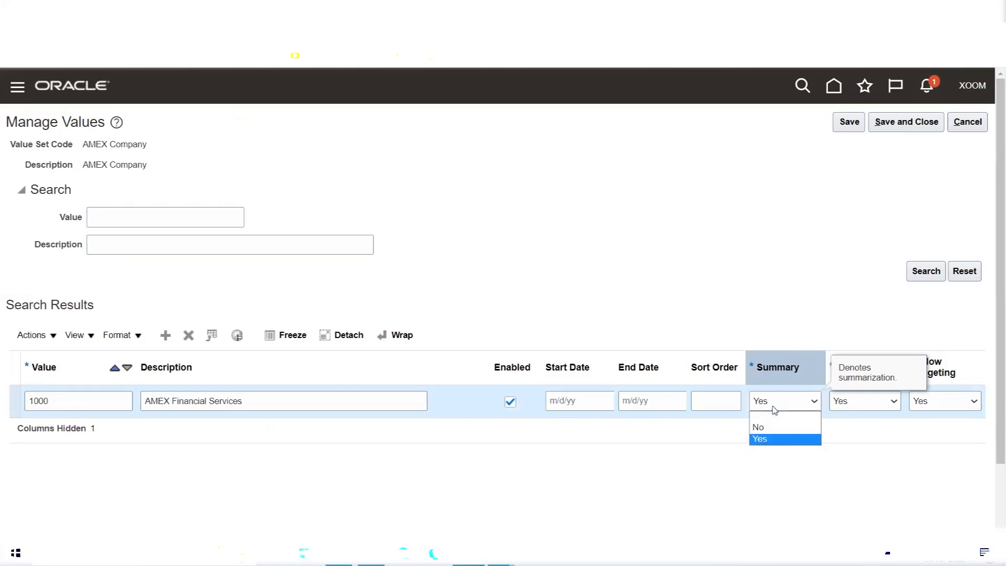
left_click(767, 437)
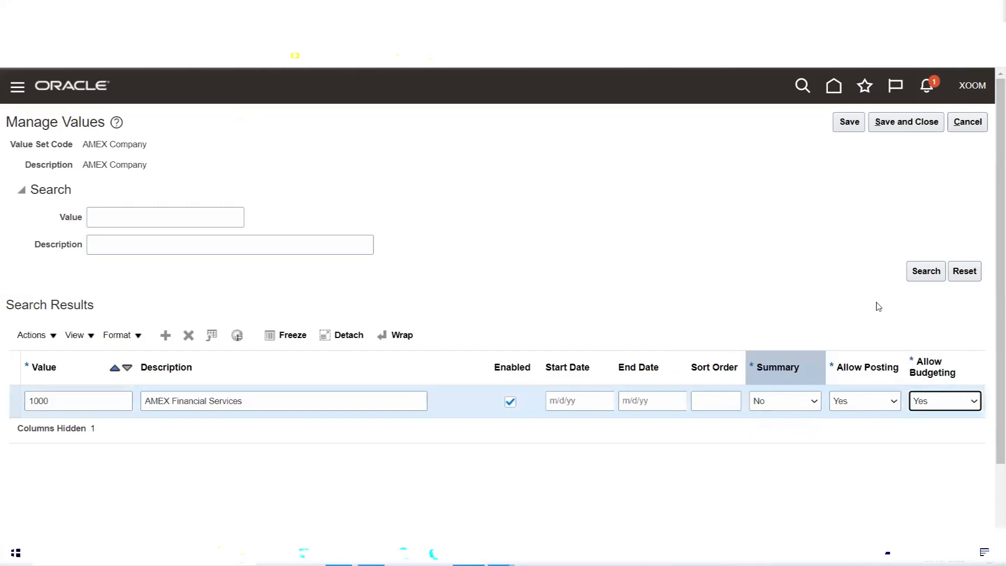
Examine the Summary, Allow Posting and Allow Budgeting attributes of value 1000, referring to the chart of accounts checklist.
left_click(864, 369)
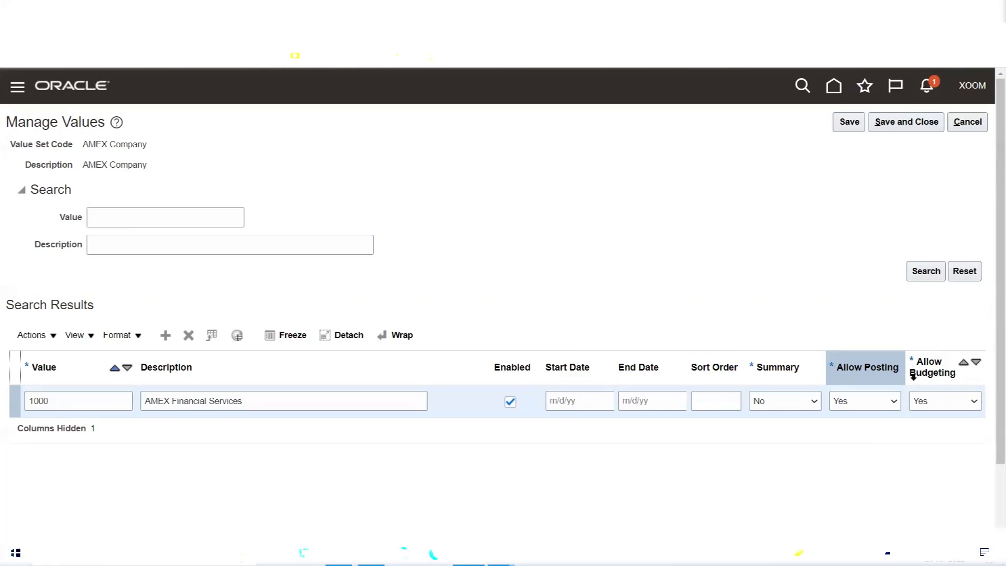
left_click(921, 363)
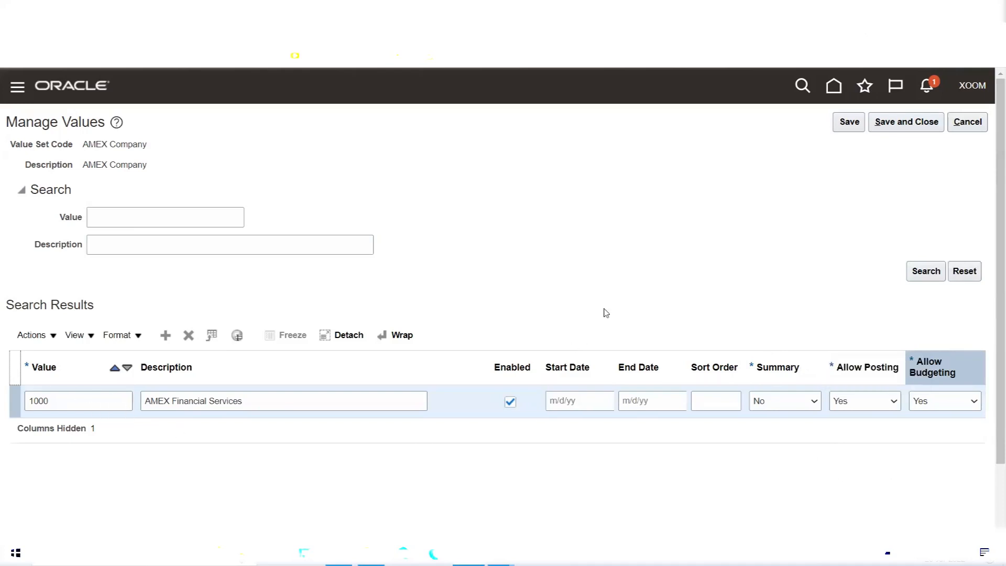
left_click(769, 364)
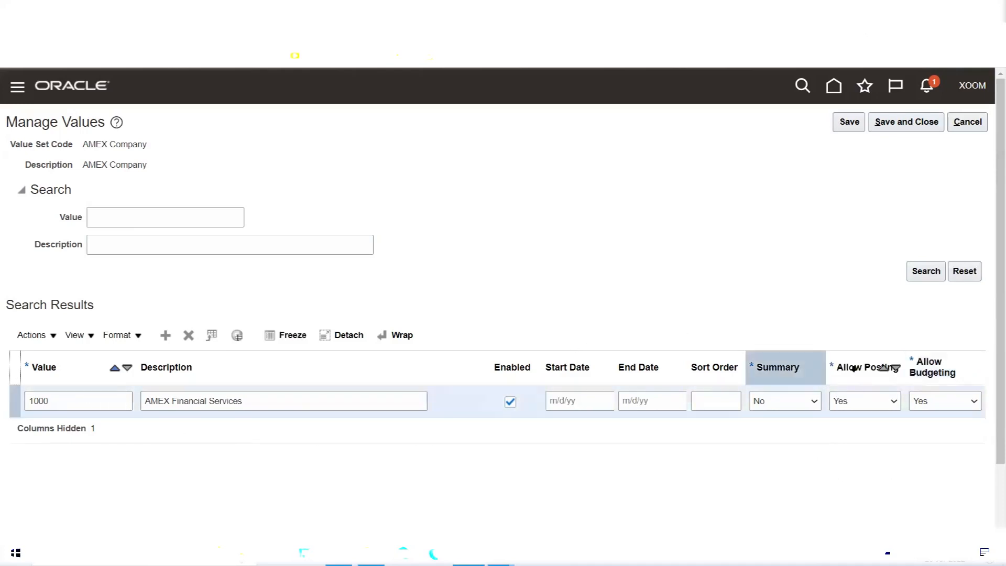
left_click(890, 367)
left_click(927, 375)
left_click(777, 369)
left_click(864, 366)
left_click(932, 369)
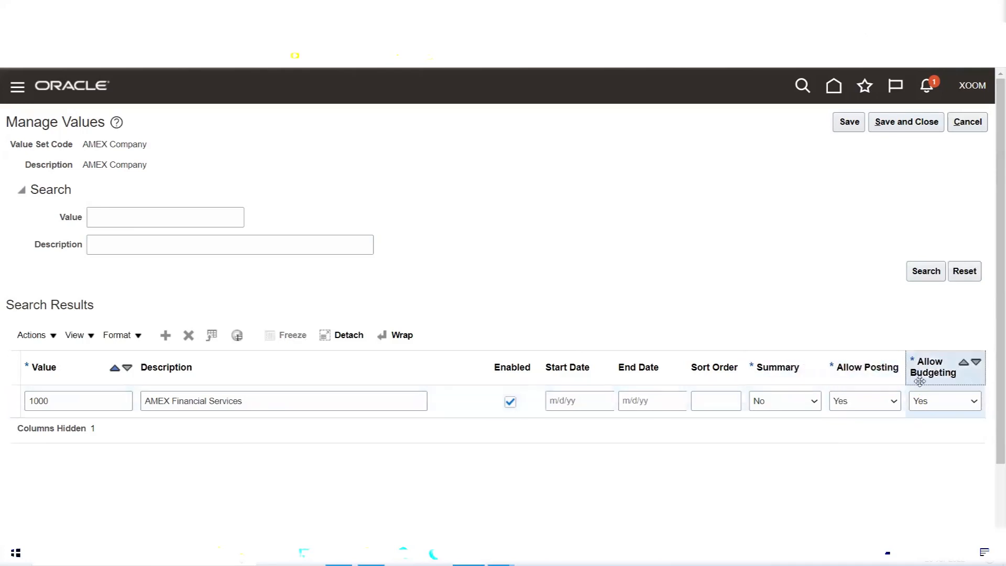
key("alt+Tab")
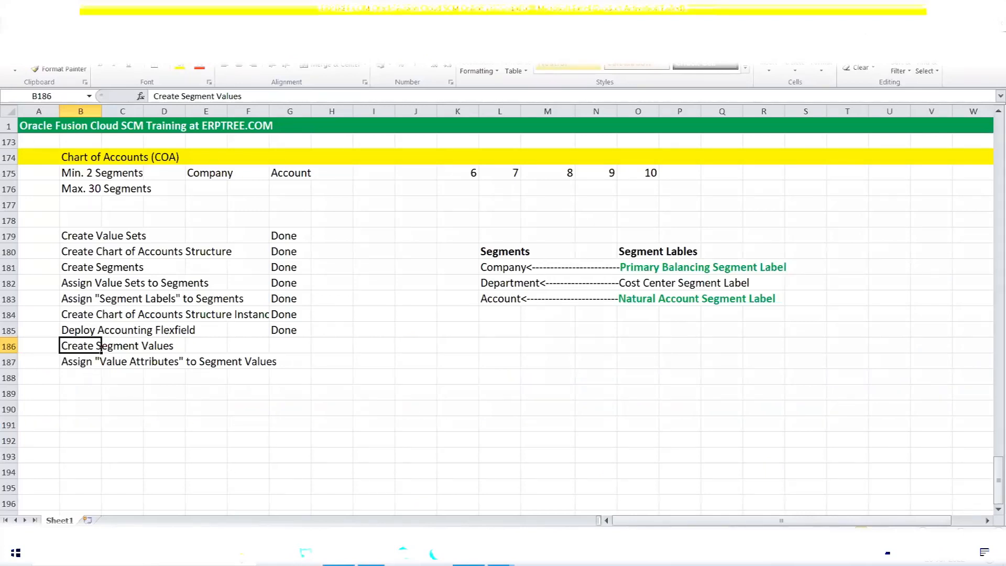
key("alt+Tab")
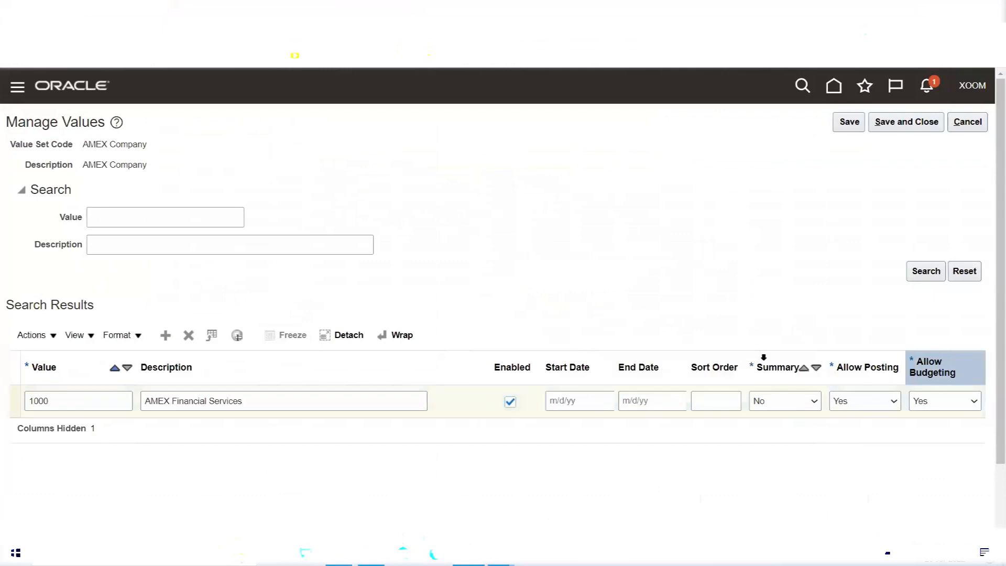
left_click(765, 355)
left_click(848, 364)
left_click(919, 363)
left_click(786, 367)
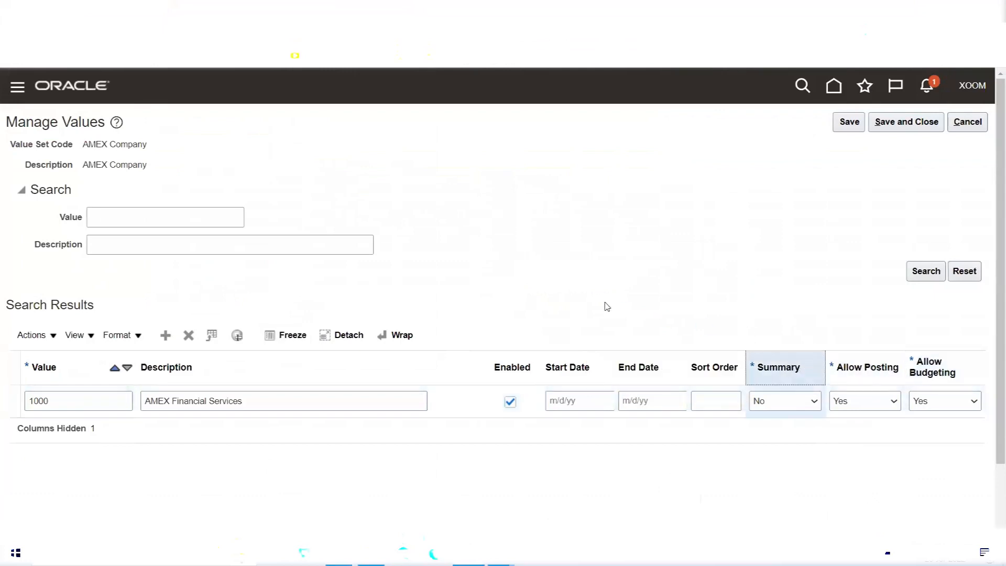
Add value 2000 with the description AMEX Consulting Services to the AMEX Company value set.
left_click(165, 335)
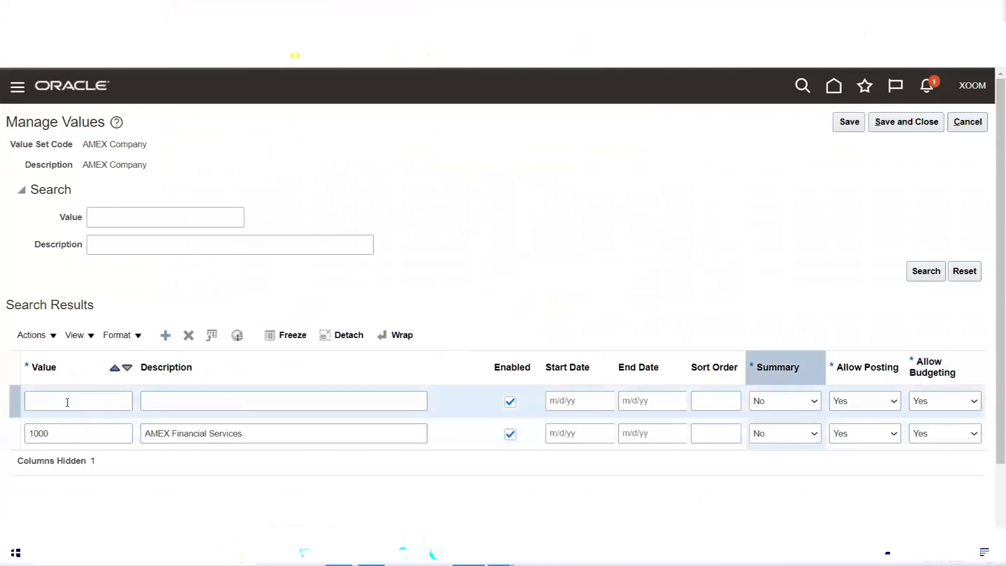
left_click(66, 401)
type("2000")
key("Tab")
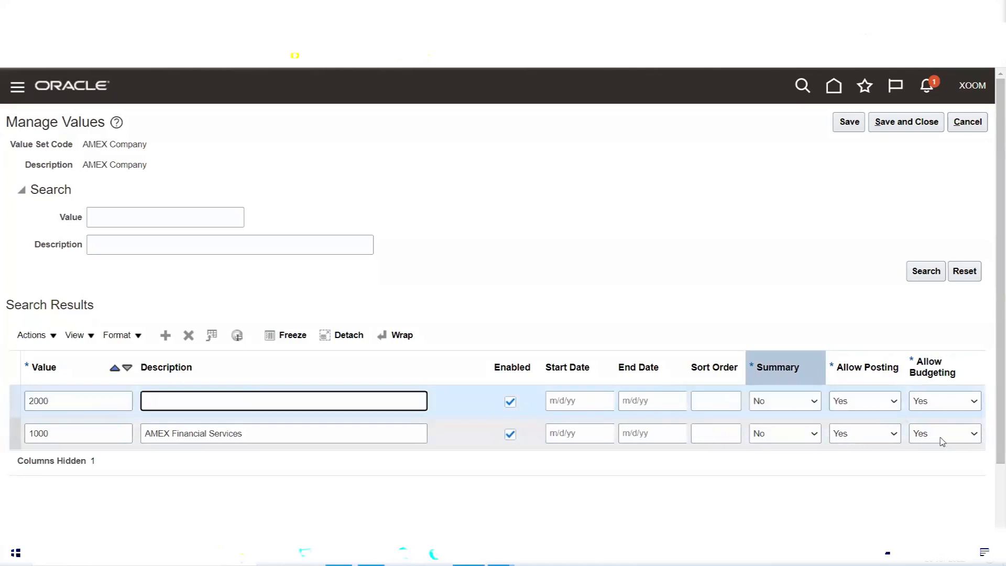
type("AMEX Consulting Services")
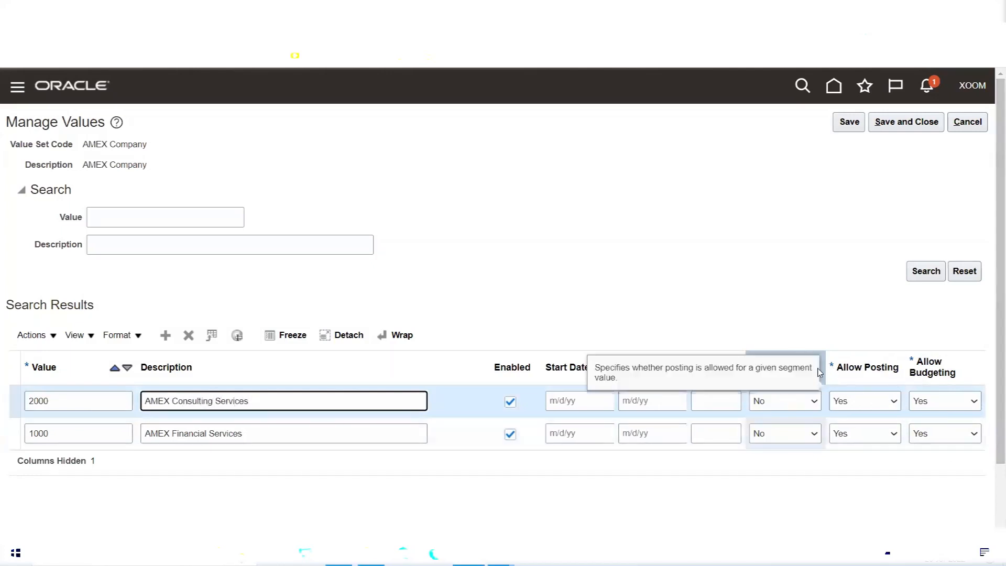
Add value 3000 with the description AMEX BPO Services to the AMEX Company value set.
left_click(165, 334)
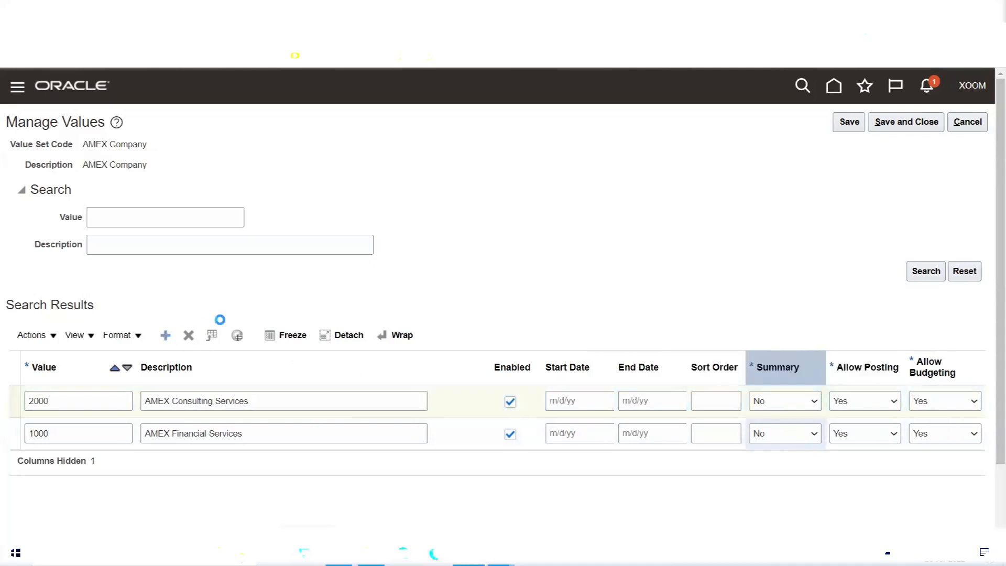
left_click(94, 402)
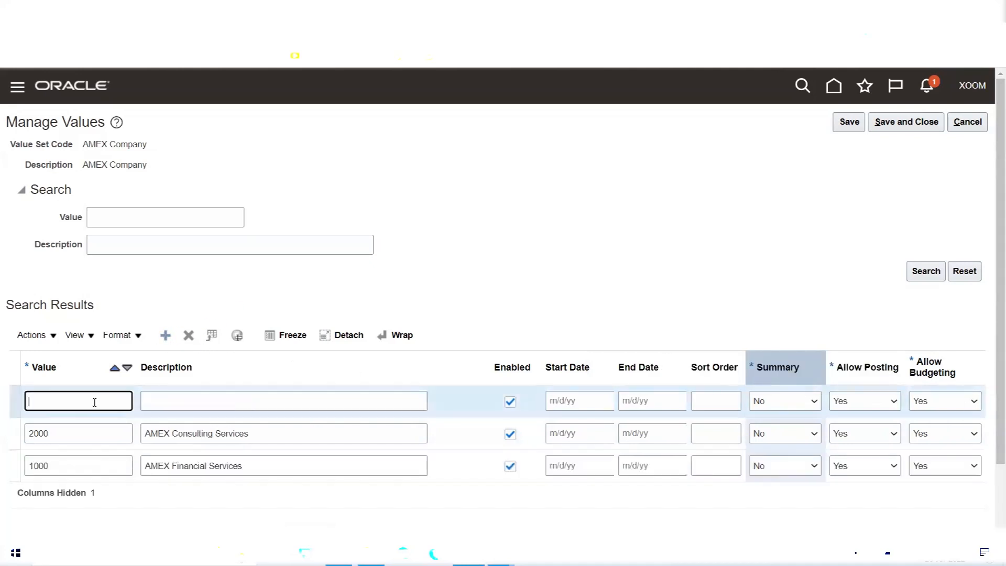
type("3000")
key("Tab")
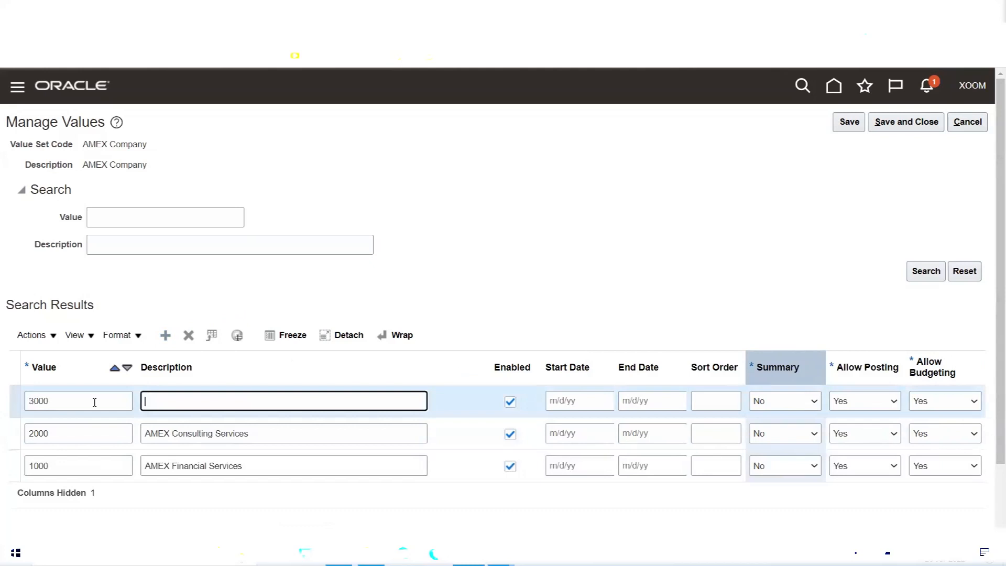
type("AMEX BPO Services")
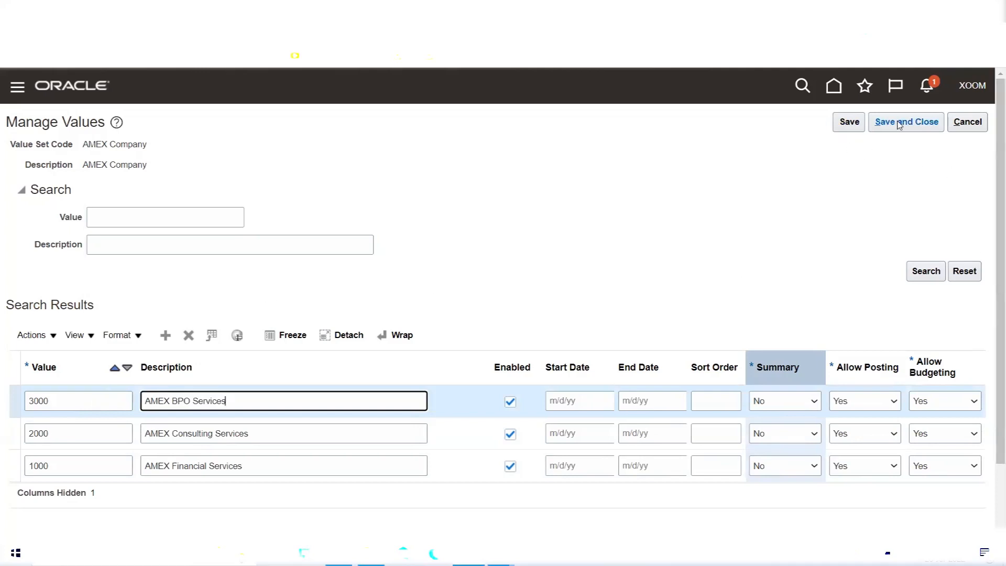
Try to save the AMEX BPO Services row with the five-digit value 30000, and return it to 3000.
left_click(73, 400)
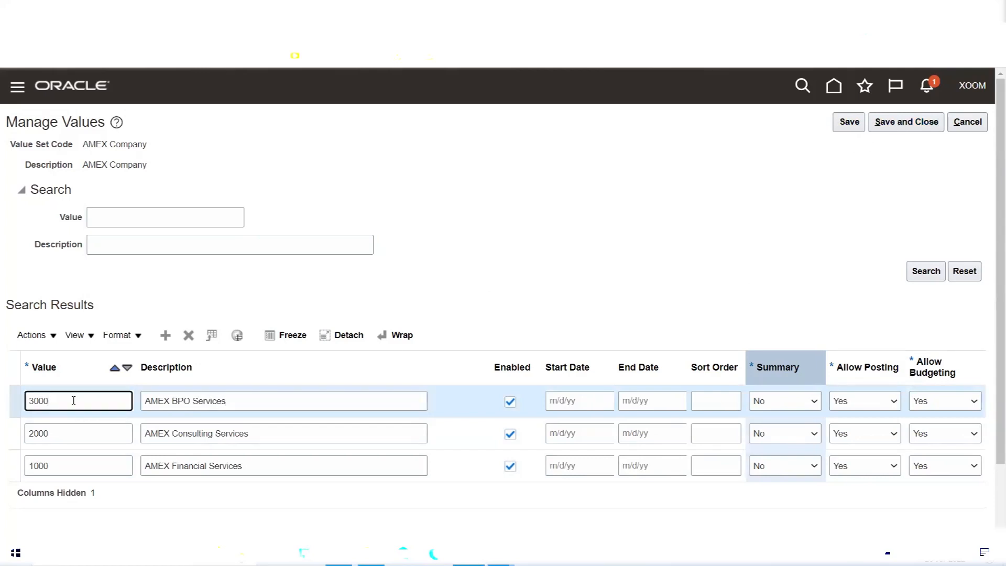
type("0")
left_click(927, 122)
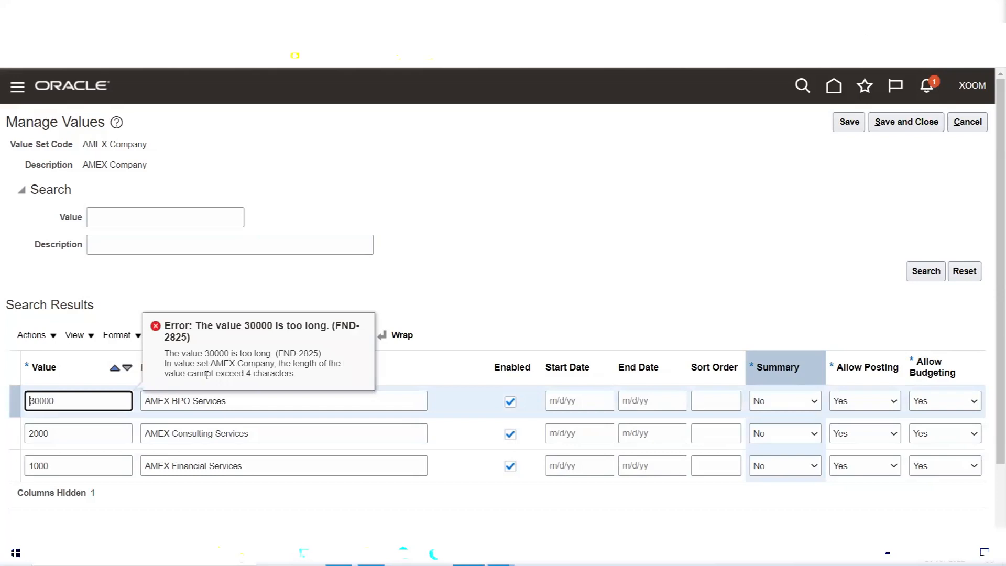
triple_click(271, 368)
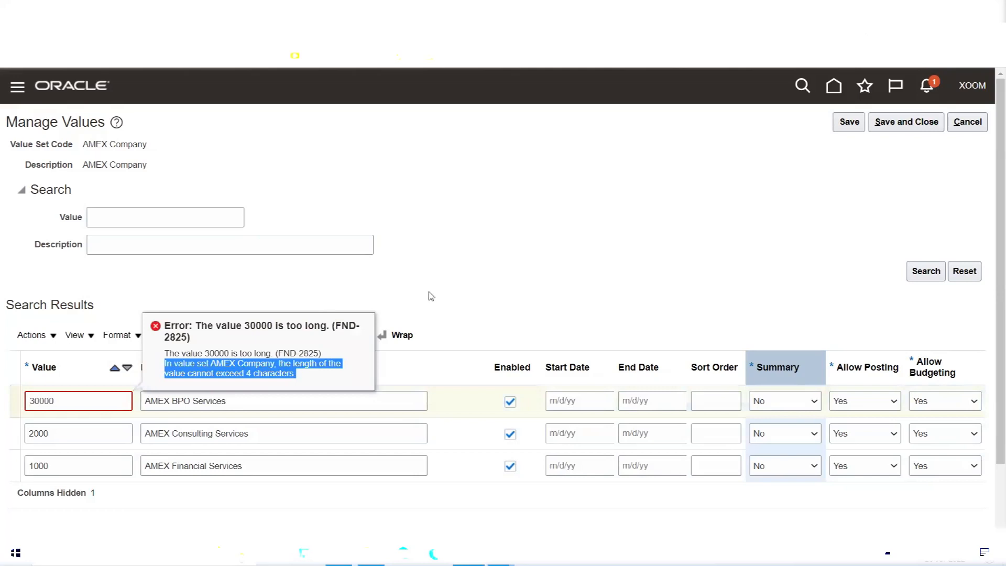
left_click(108, 405)
key("BackSpace")
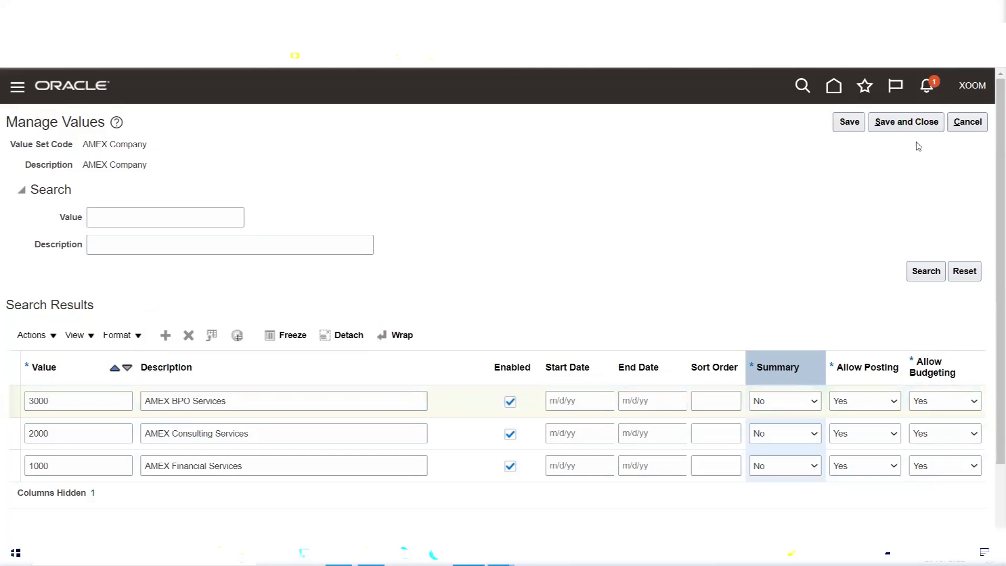
Save the AMEX Company values, and reopen the value set to list and review them before closing it.
left_click(909, 123)
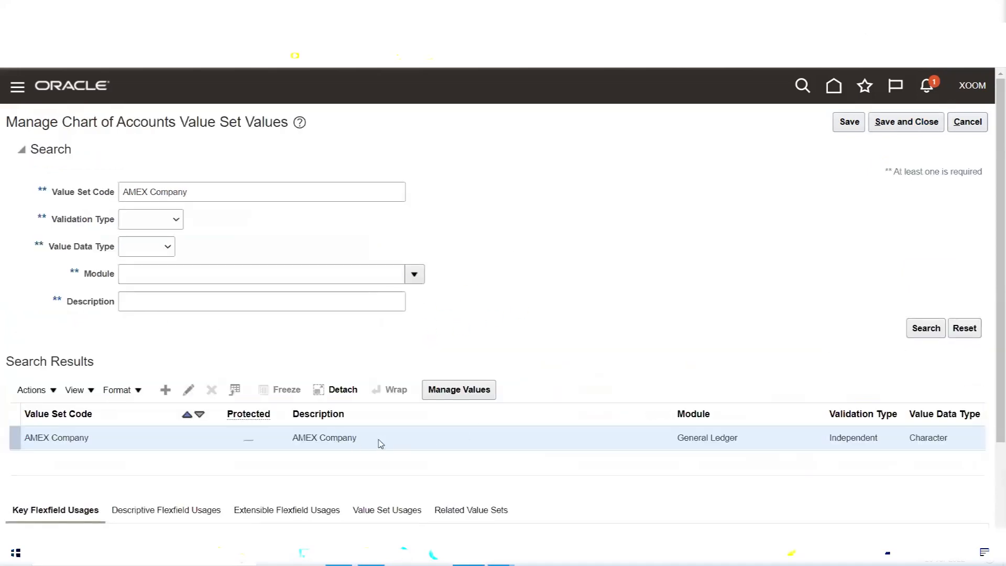
left_click(441, 392)
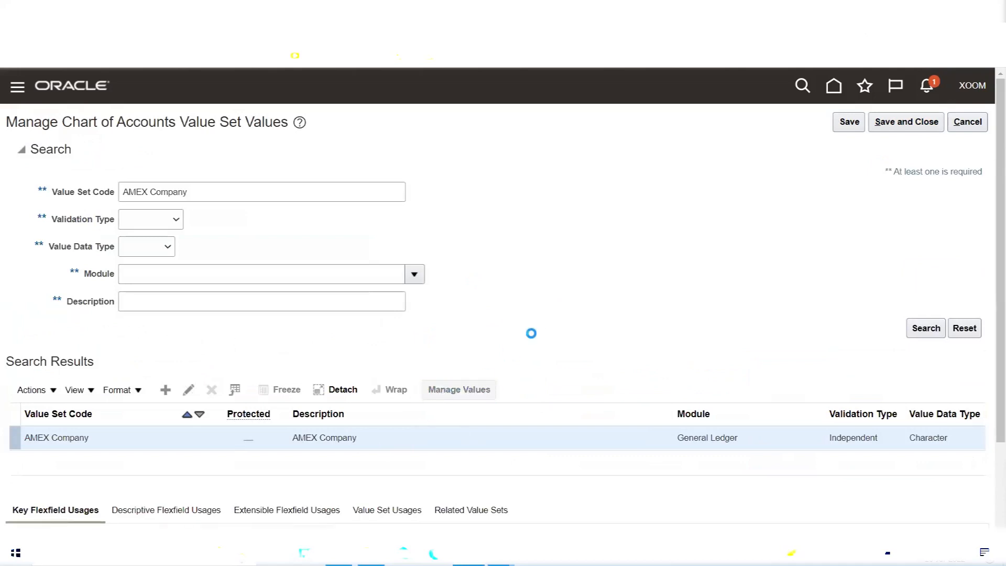
left_click(923, 272)
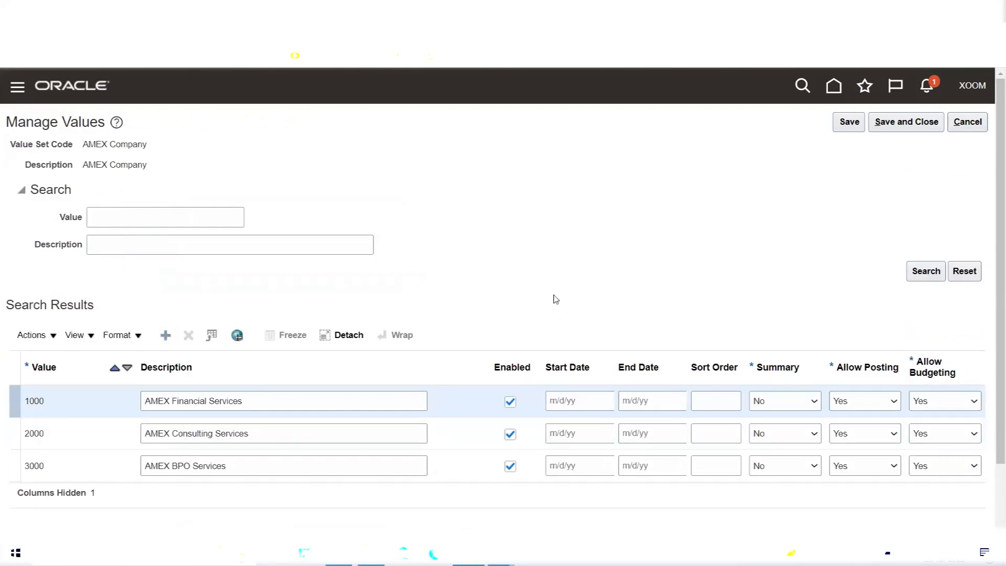
left_click(967, 121)
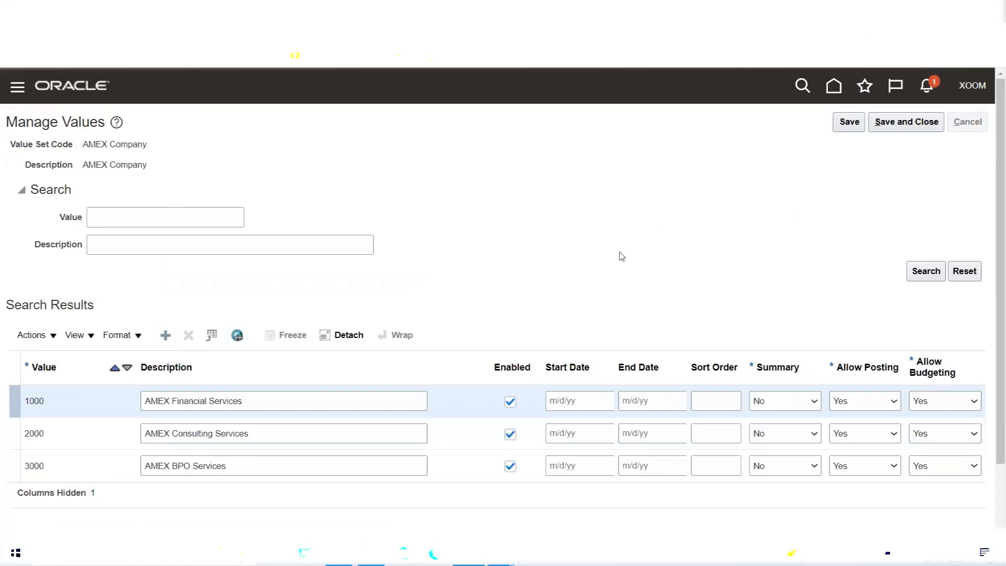
Search for the AMEX Department value set and open its values, listing any existing ones.
left_click(233, 200)
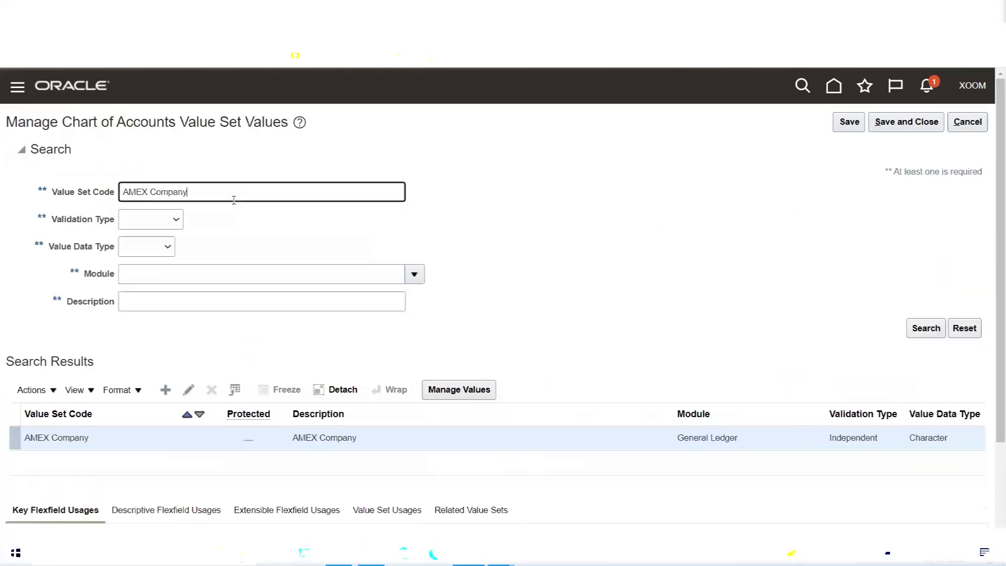
key("BackSpace")
key("BackSpace")
key("BackSpace")
key("BackSpace")
key("BackSpace")
key("BackSpace")
type("Department")
left_click(925, 328)
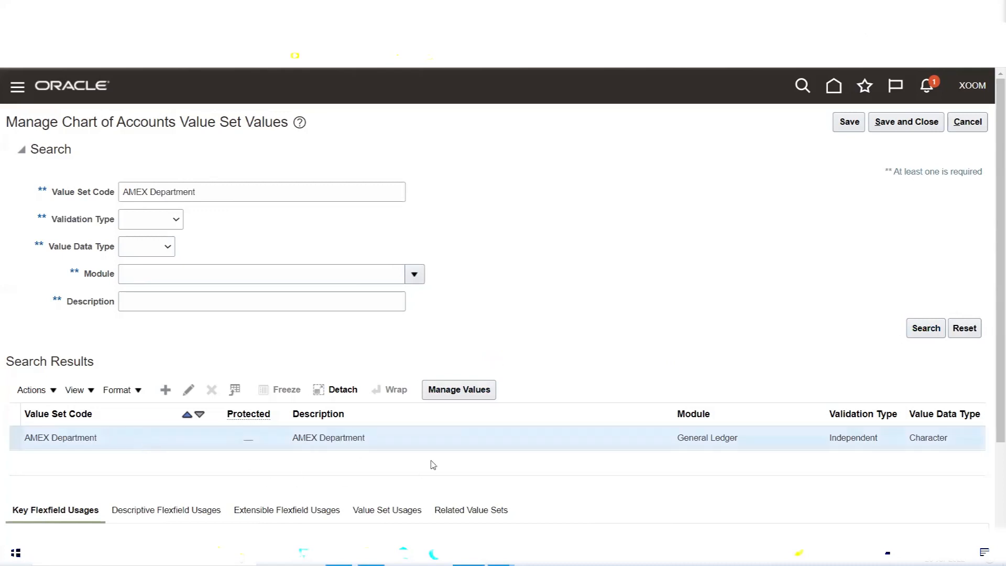
left_click(459, 389)
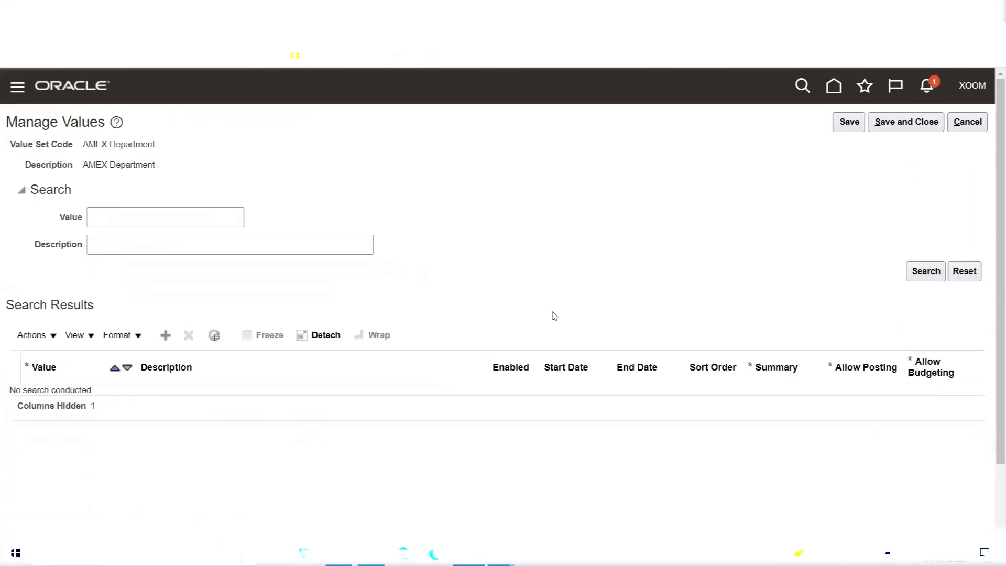
left_click(927, 273)
Add a new row to the AMEX Department value set and enter 1000 as its value.
left_click(166, 335)
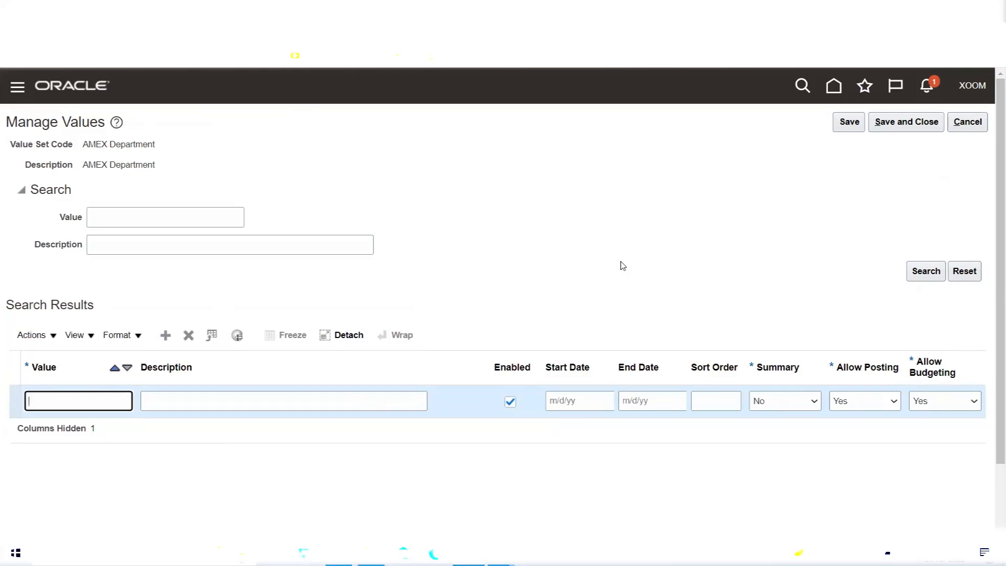
type("000")
key("Tab")
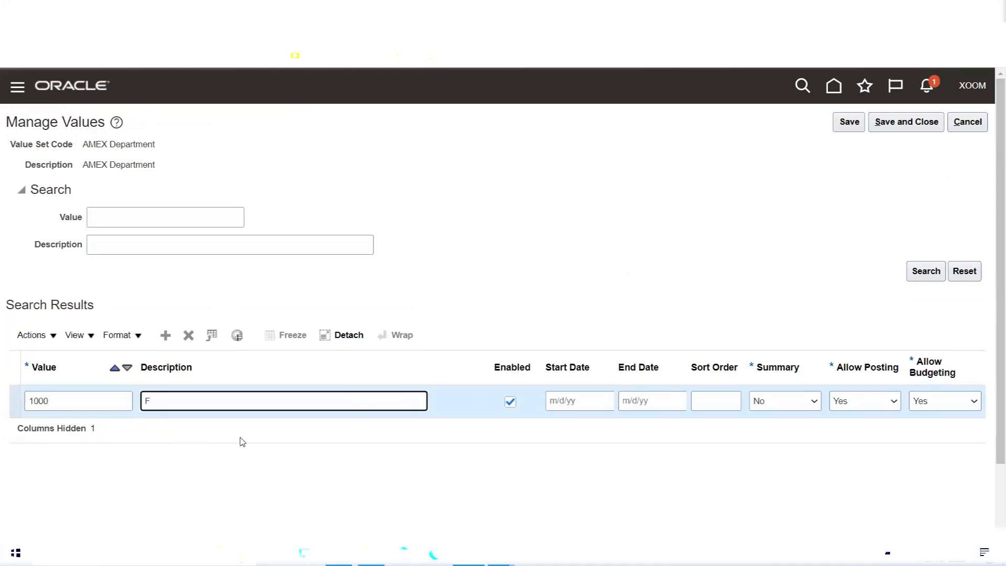
Switch to the Excel training sheet, examine the planned Company, Department and Account value lists, and return to Oracle.
left_click(338, 553)
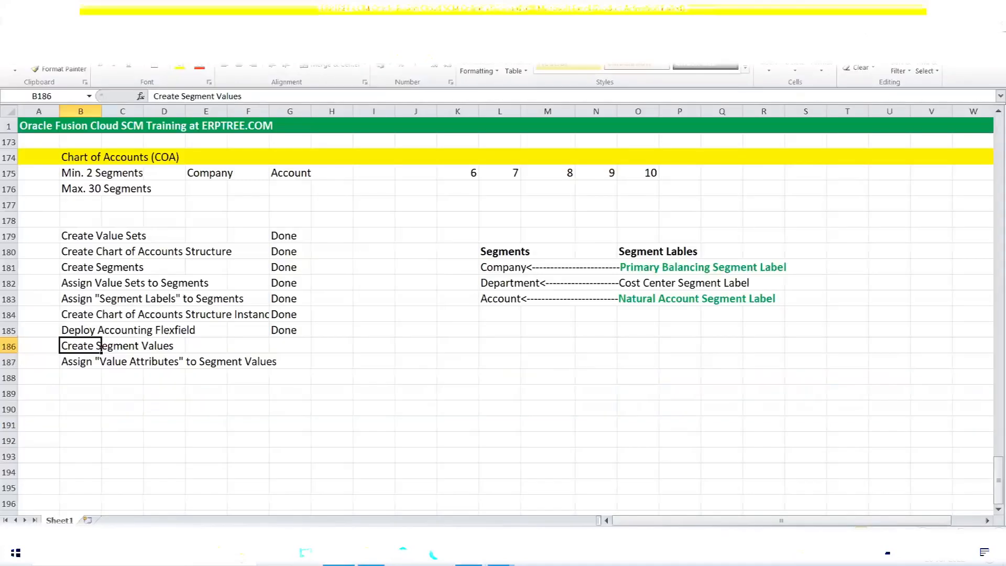
scroll(260, 331, "up", 8)
scroll(235, 393, "down", 3)
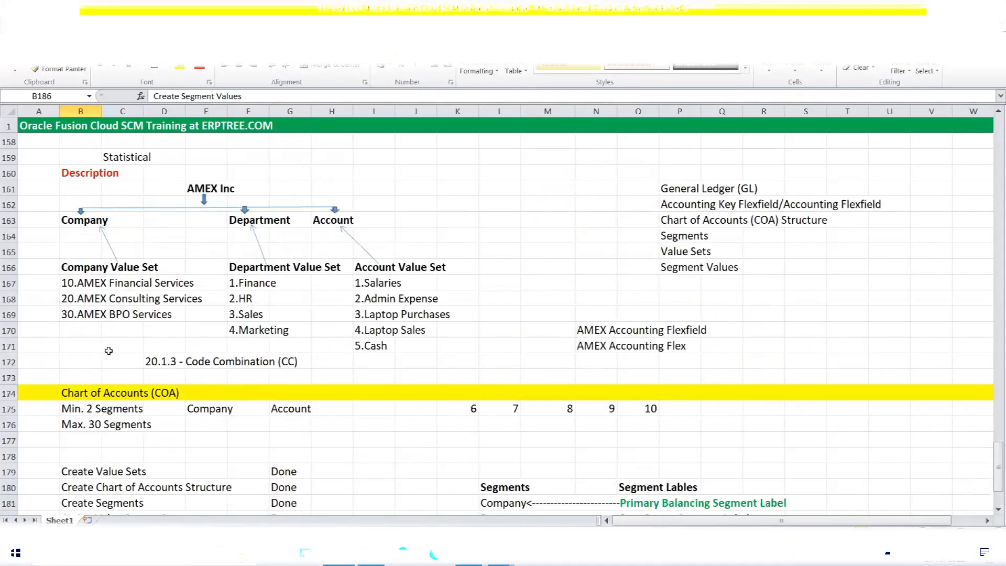
left_click_drag(82, 283, 462, 344)
left_click(468, 553)
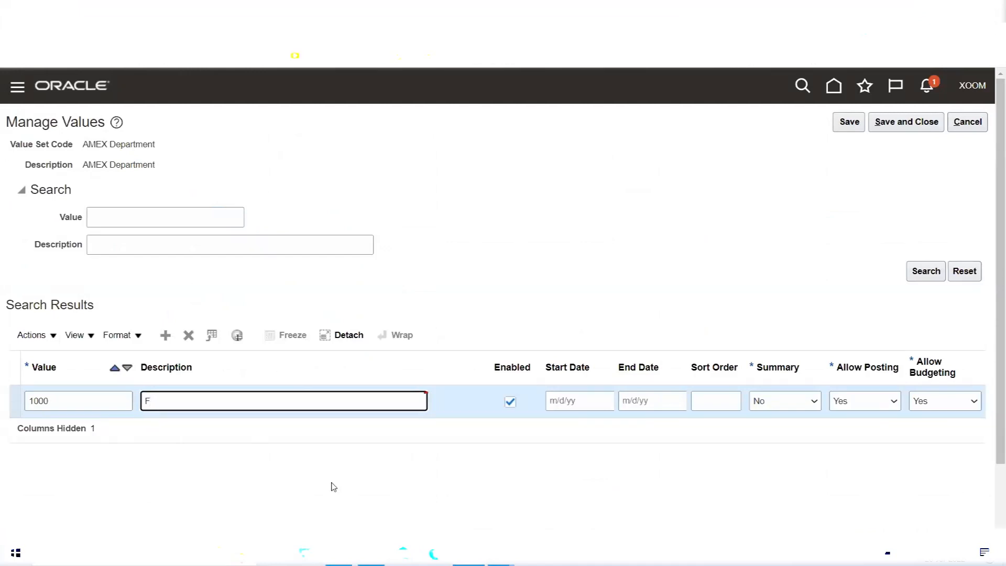
Complete the description of department value 1000 as Finance.
type("nance")
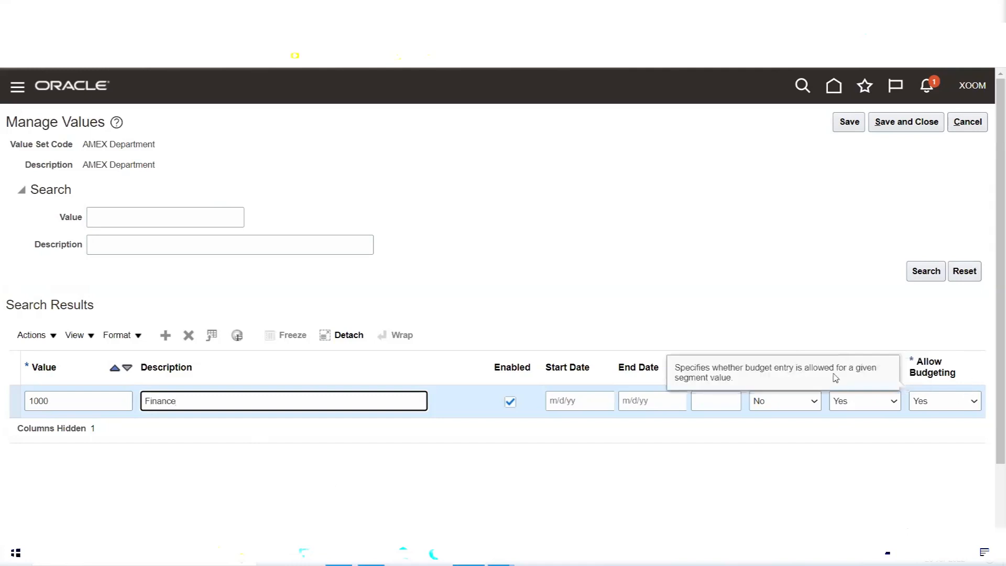
left_click(844, 276)
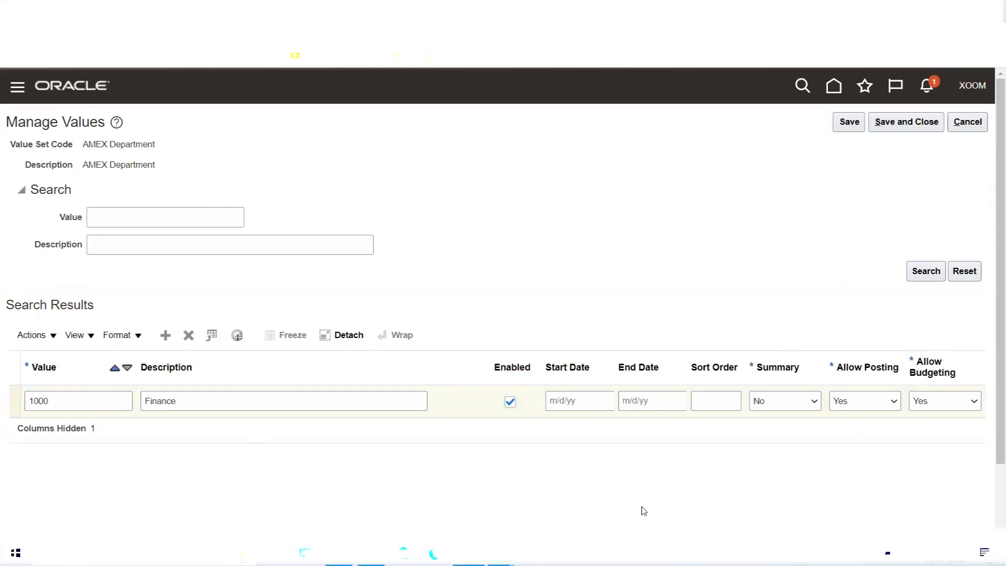
left_click(568, 399)
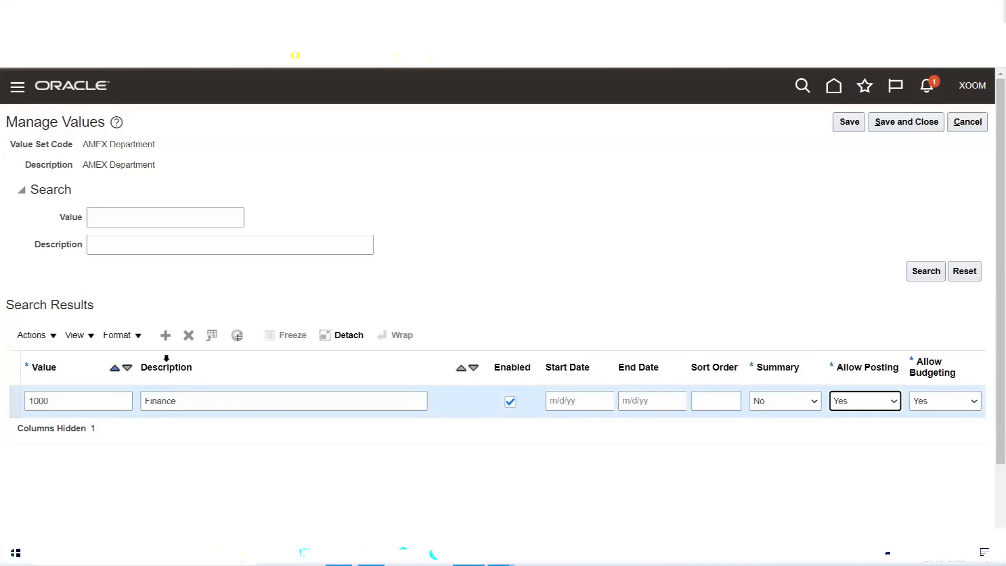
Add value 2000 with the description HR to the AMEX Department value set.
left_click(165, 336)
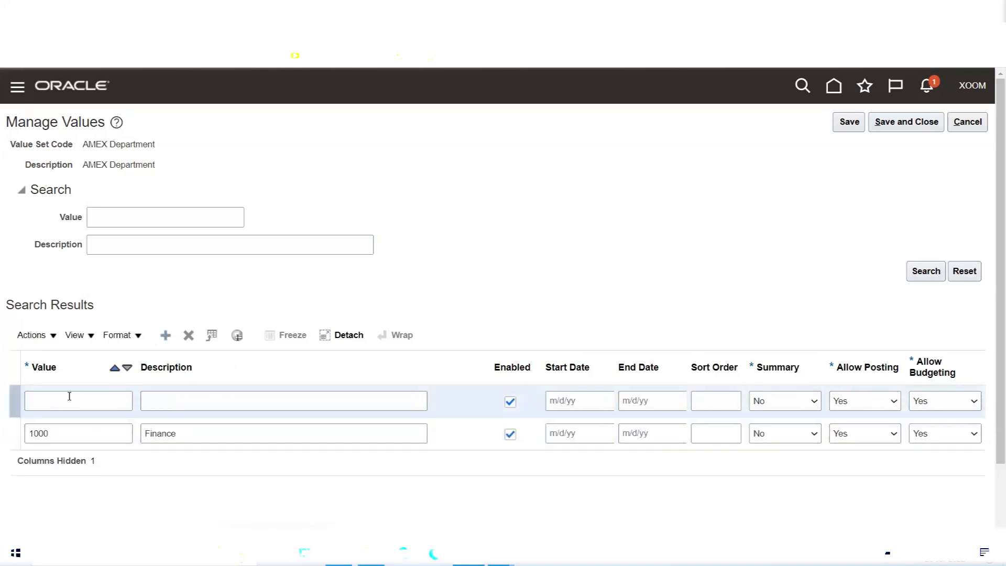
left_click(69, 396)
key("Tab")
type("HR")
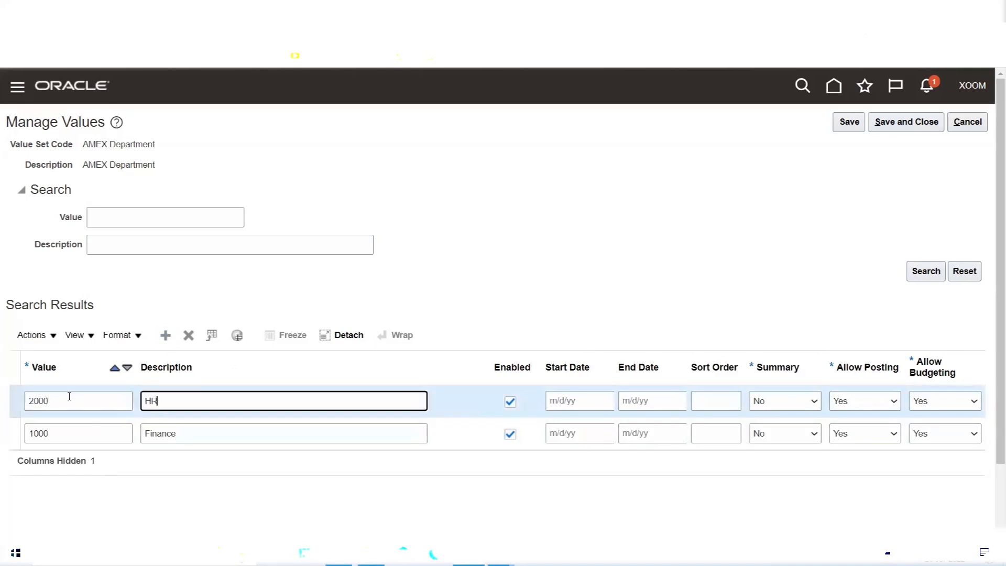
Add value 3000 with the description Sales to the AMEX Department value set.
left_click(163, 336)
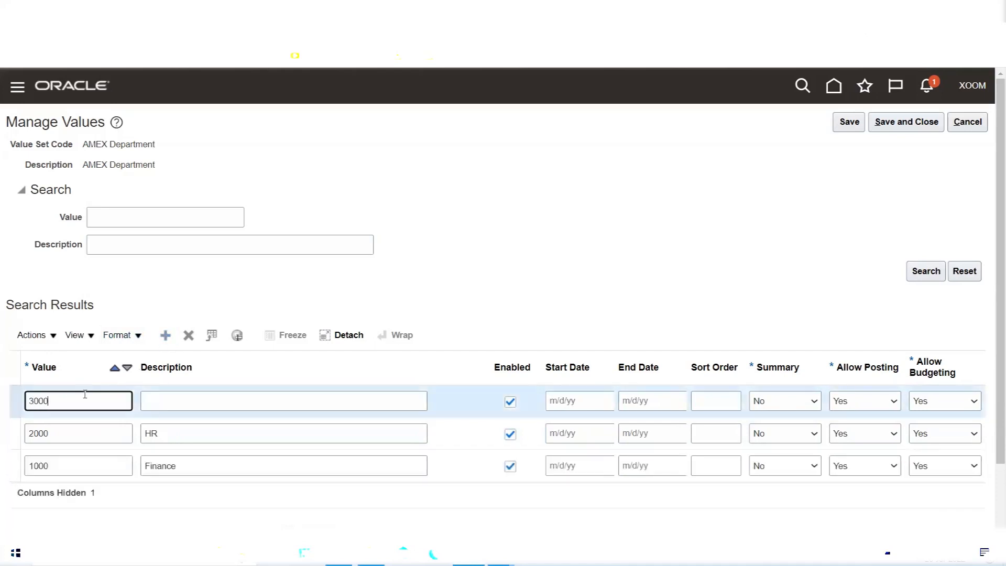
key("Tab")
type("Sales")
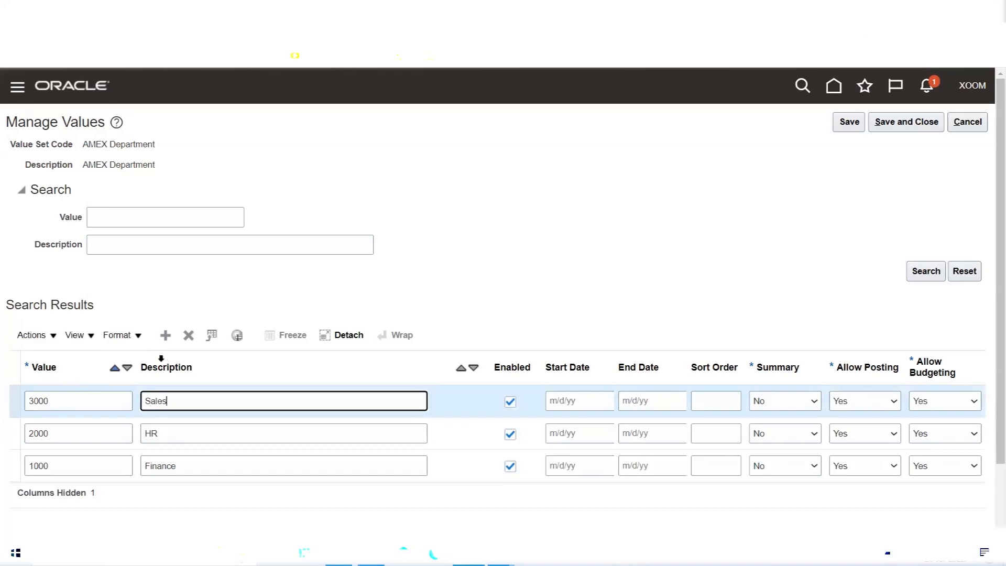
Add value 4000 with the description Marketing to the AMEX Department value set, then save and close the values.
left_click(166, 338)
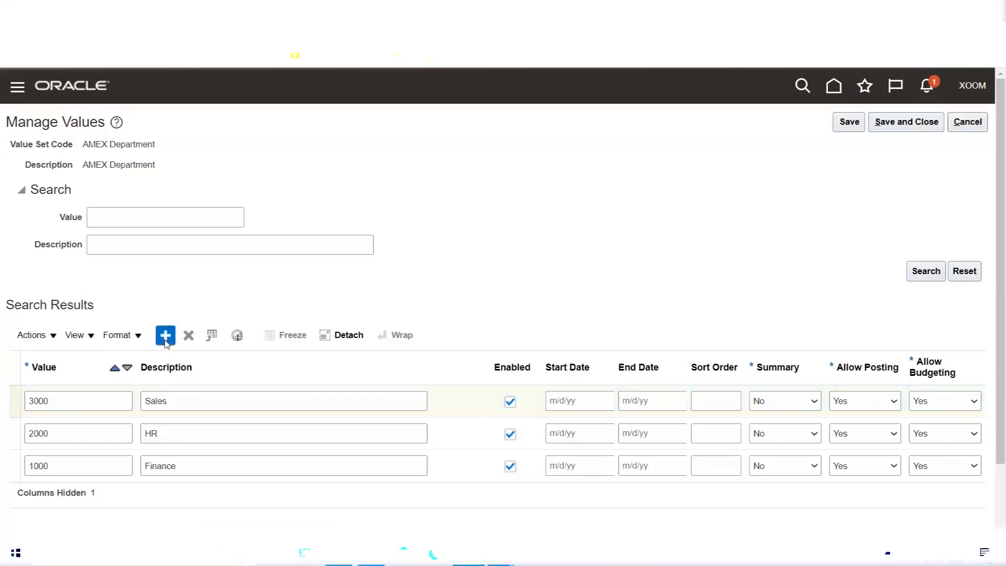
left_click(73, 399)
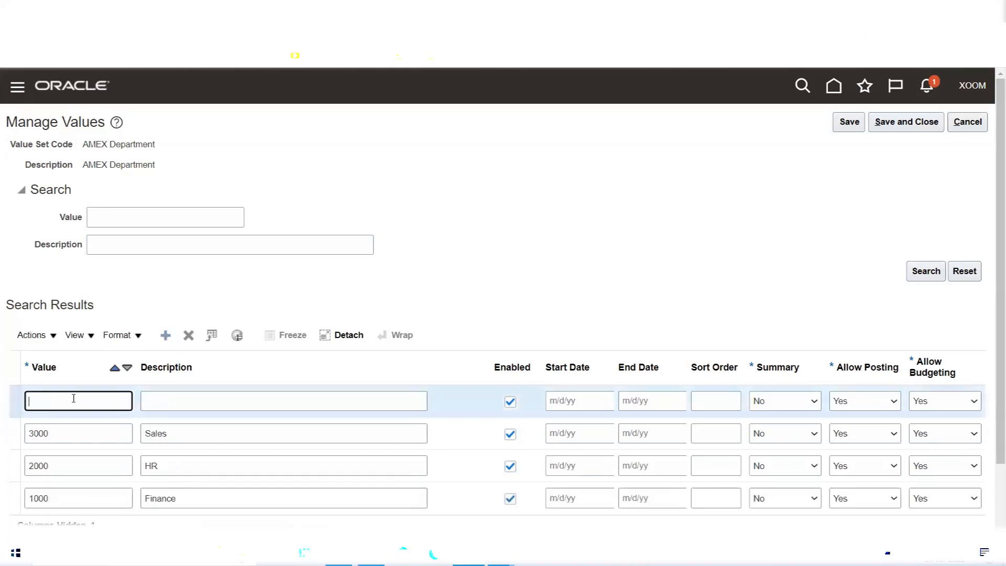
key("Tab")
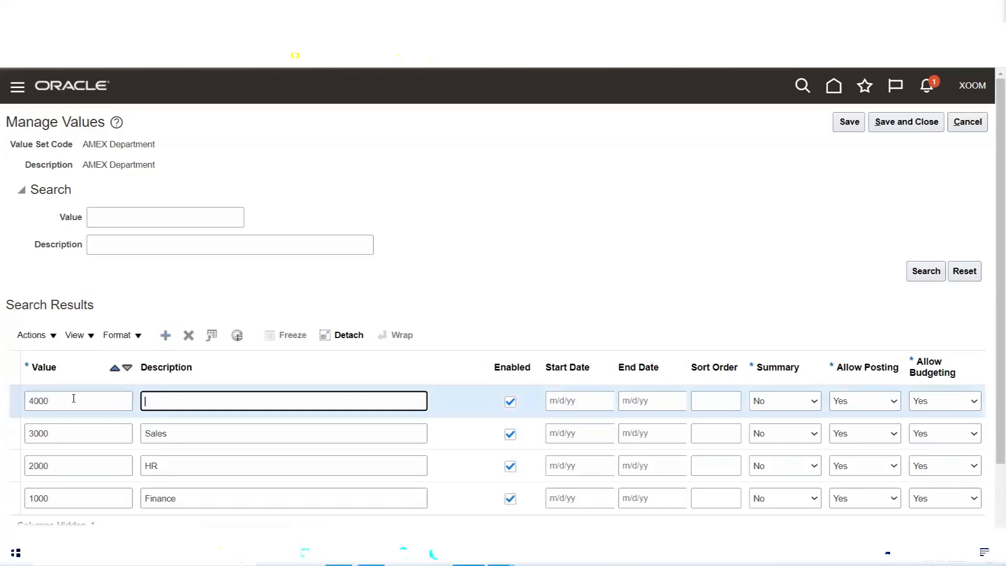
type("Marketing")
left_click(905, 124)
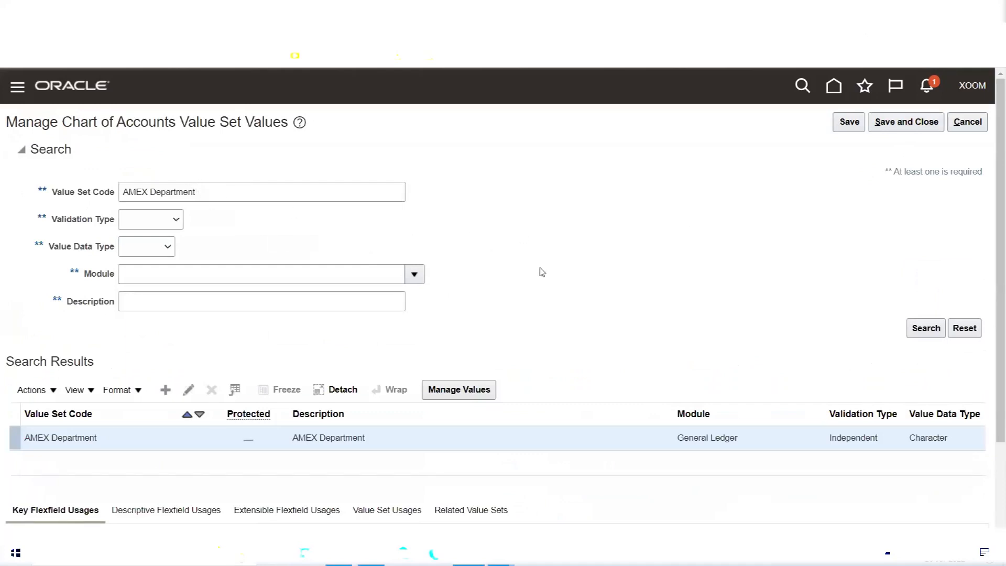
Search the value sets for the value set code AMEX Acc.
left_click(218, 190)
key("BackSpace")
key("BackSpace")
key("BackSpace")
key("BackSpace")
key("BackSpace")
key("BackSpace")
key("BackSpace")
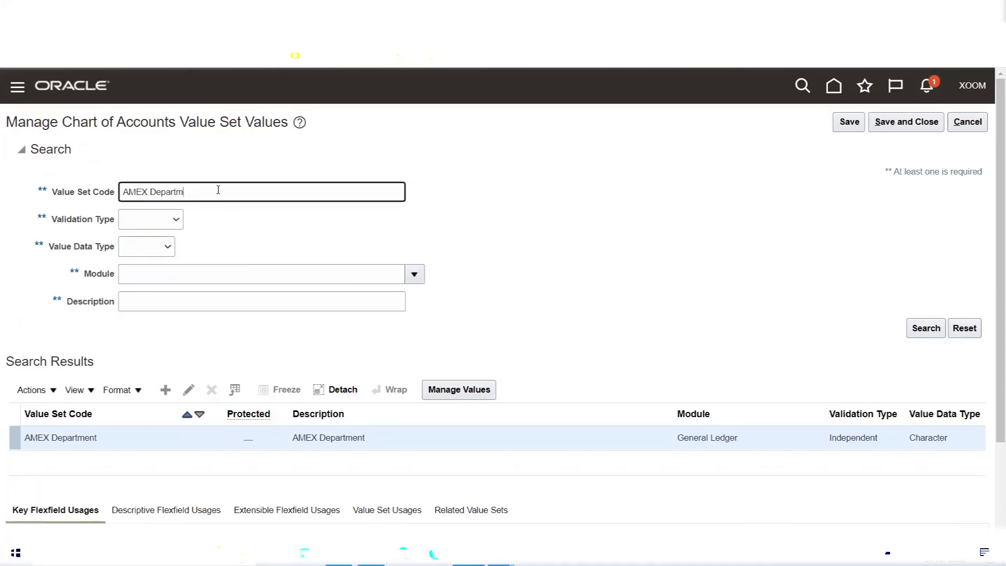
key("BackSpace")
type("Acc")
left_click(926, 327)
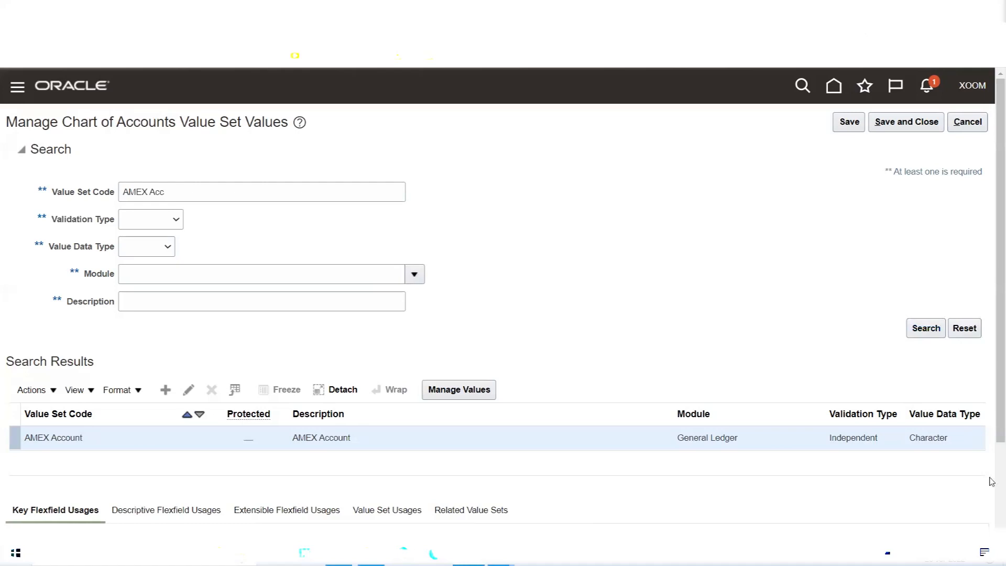
left_click(449, 394)
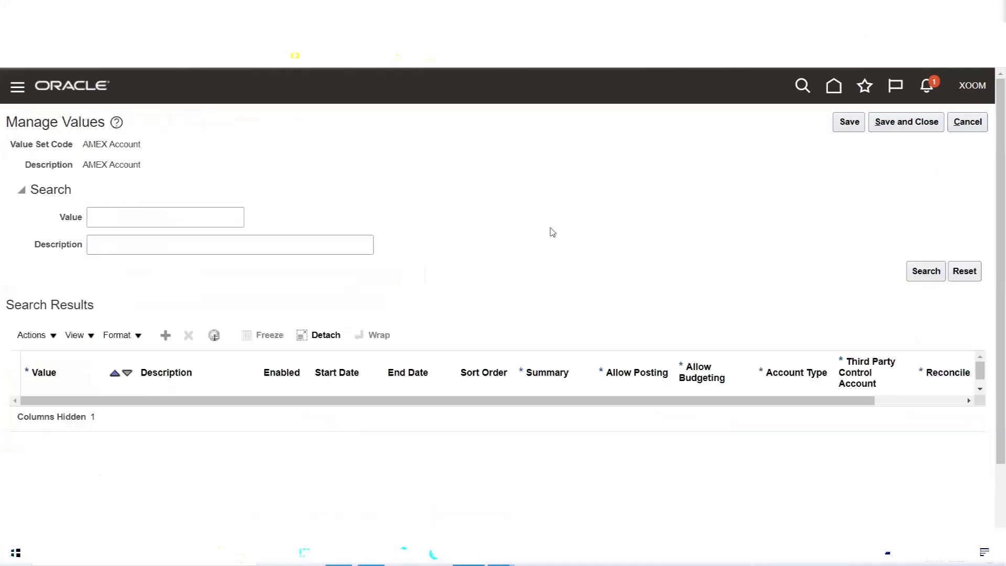
left_click(925, 272)
left_click(165, 338)
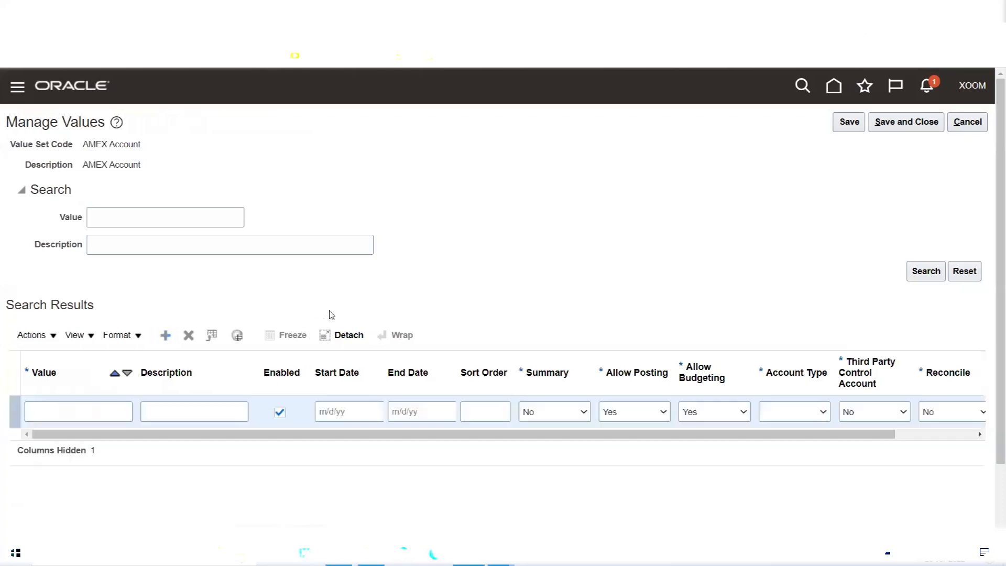
left_click(70, 419)
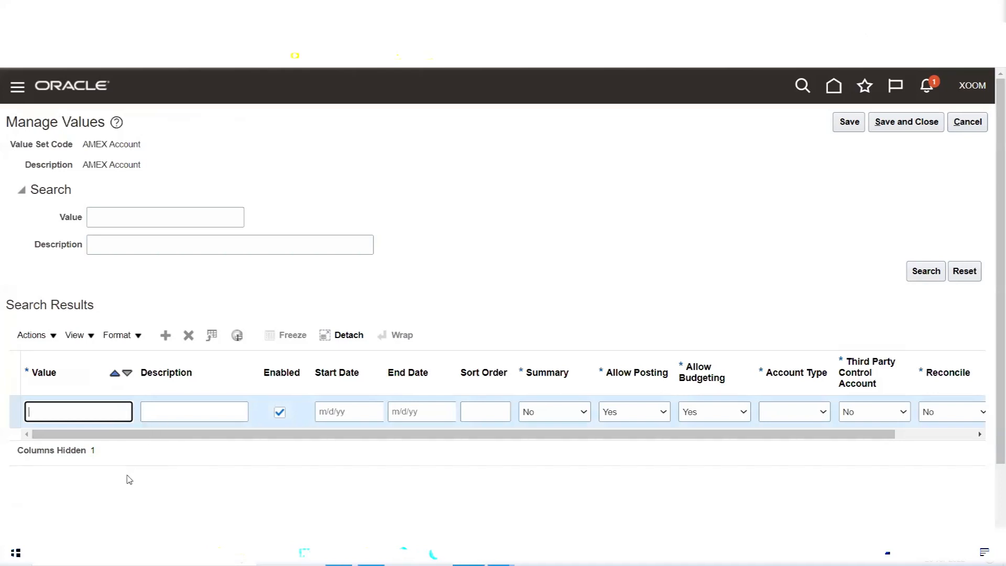
Switch to the Excel workbook and enter Expense and Revenue in cells O187 and O188 below the segment labels.
left_click(500, 553)
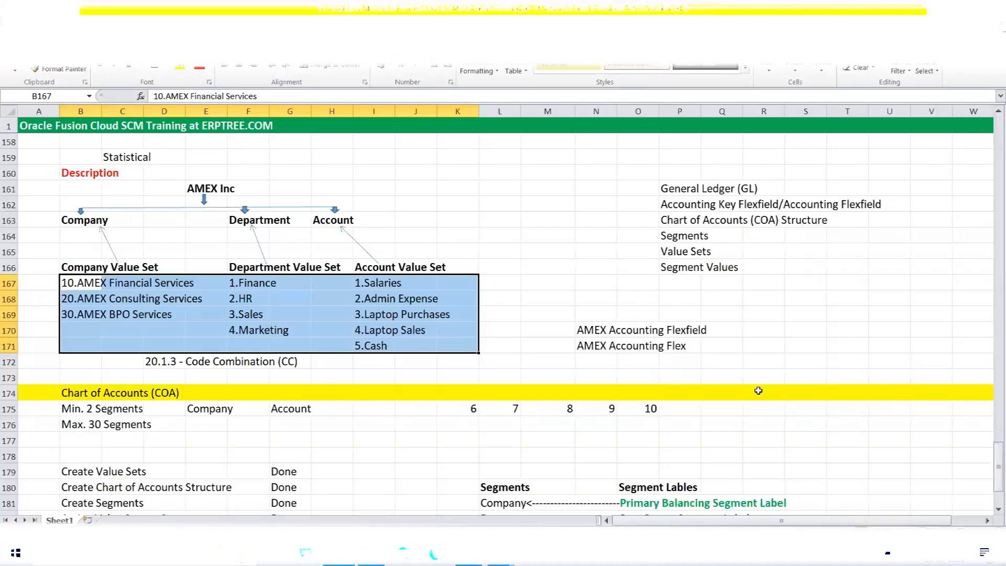
scroll(568, 341, "down", 4)
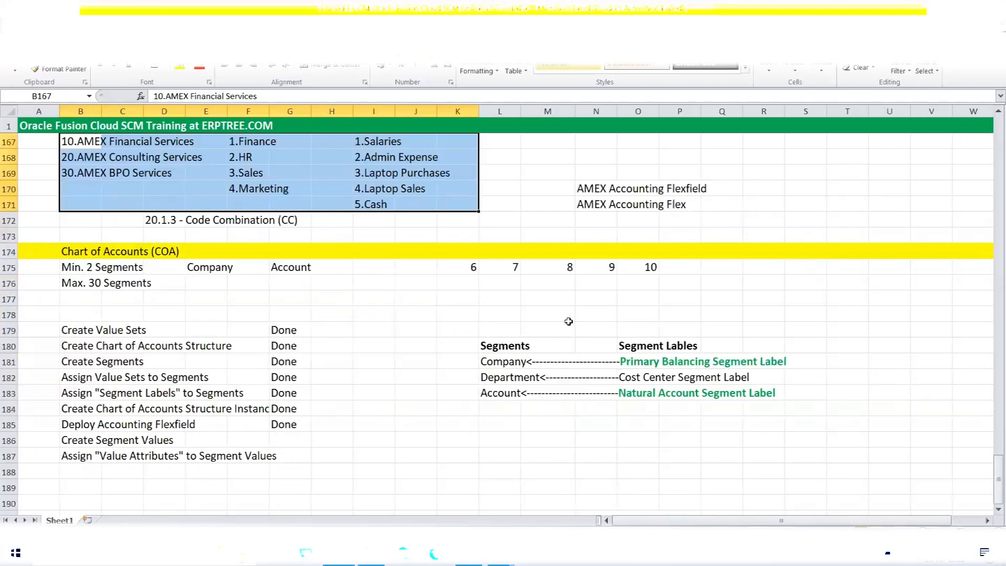
scroll(662, 398, "down", 2)
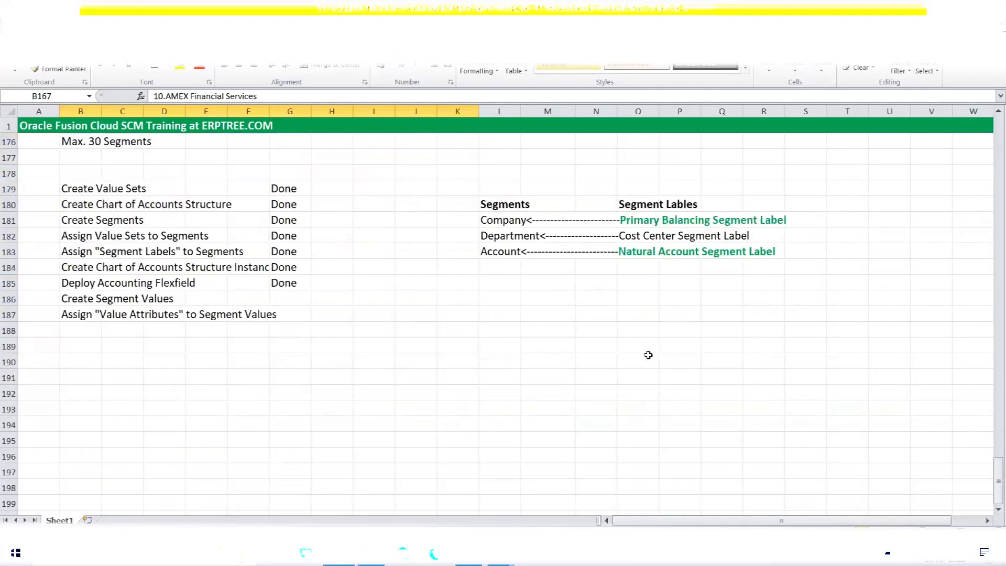
left_click(646, 314)
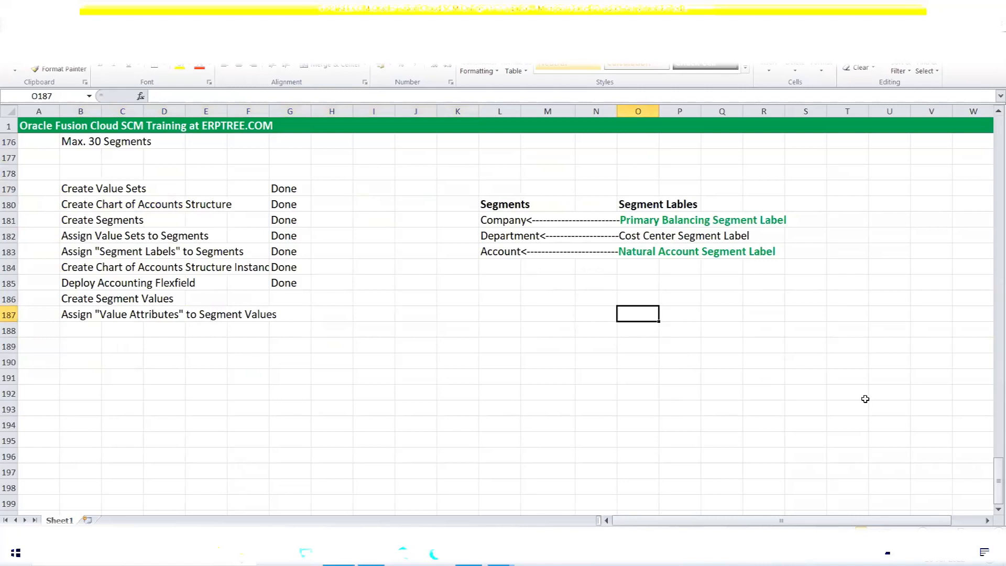
type("Expense")
key("Return")
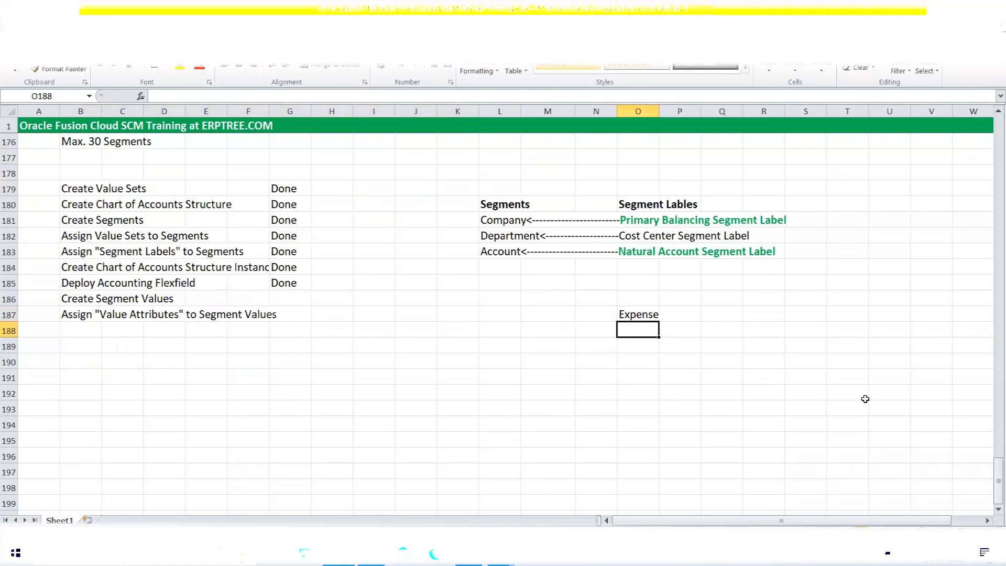
type("Revenue")
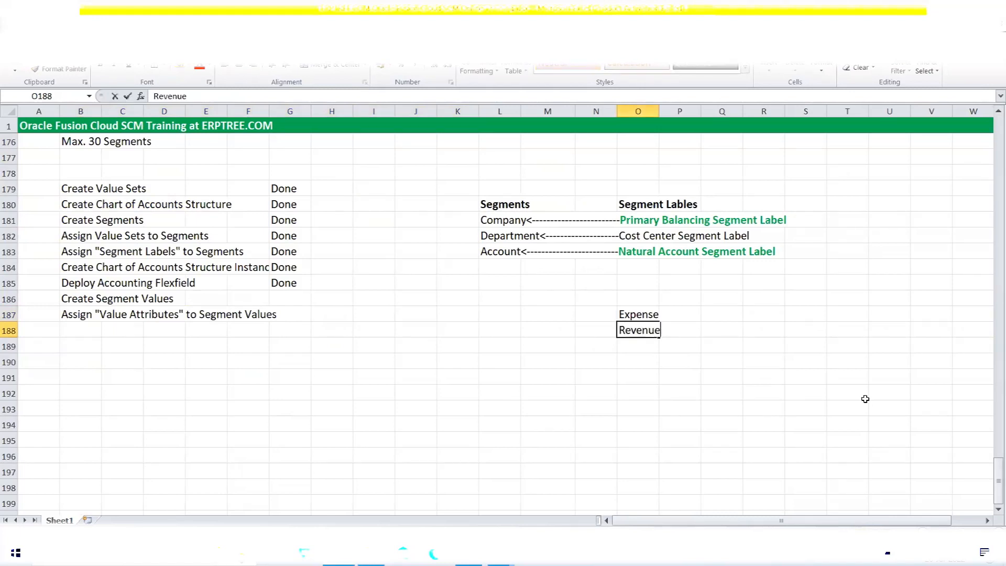
key("Return")
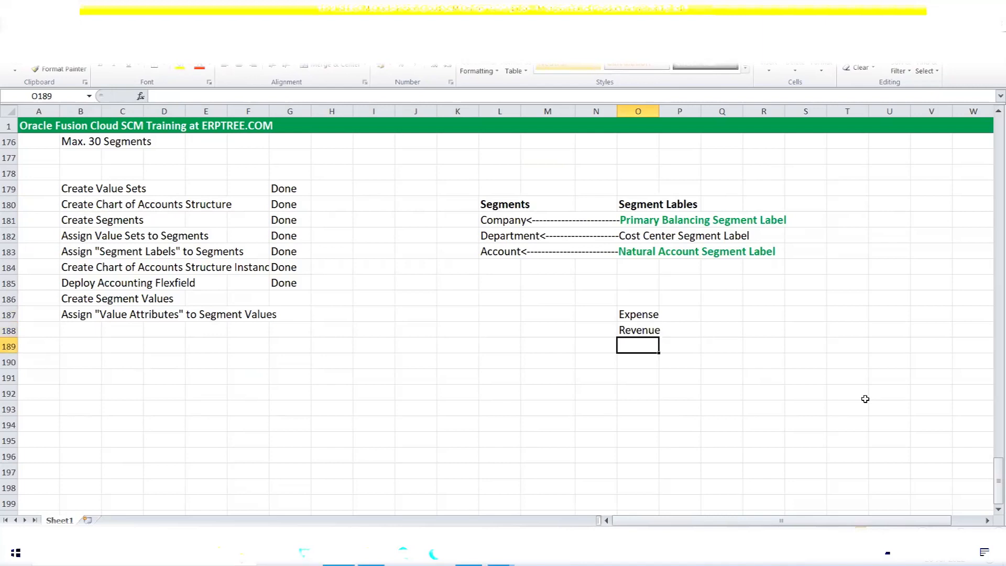
Continue the list with Asset, Liability and Ownership in cells O189 to O191.
type("Asset")
key("Return")
type("L")
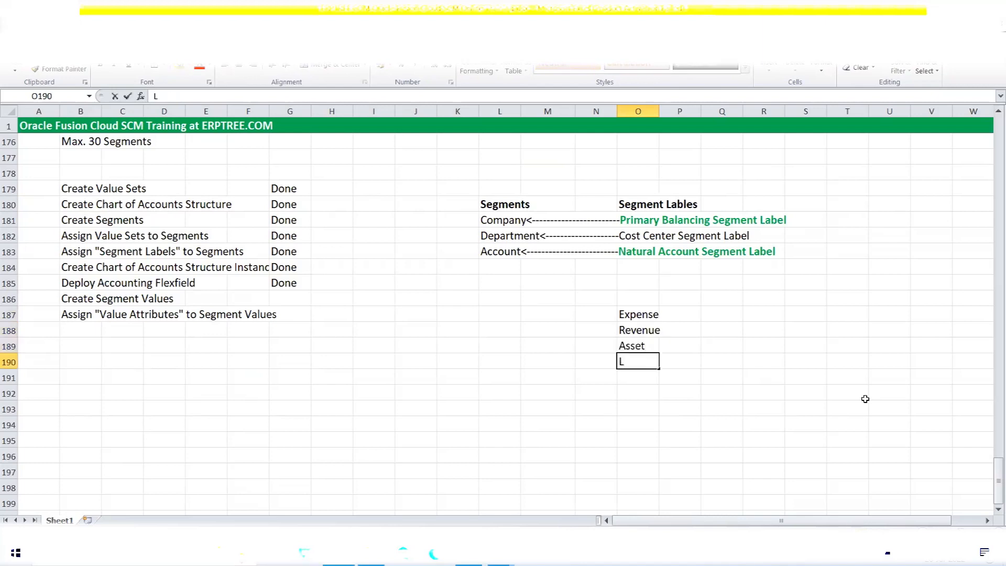
type("iability")
key("Return")
type("O")
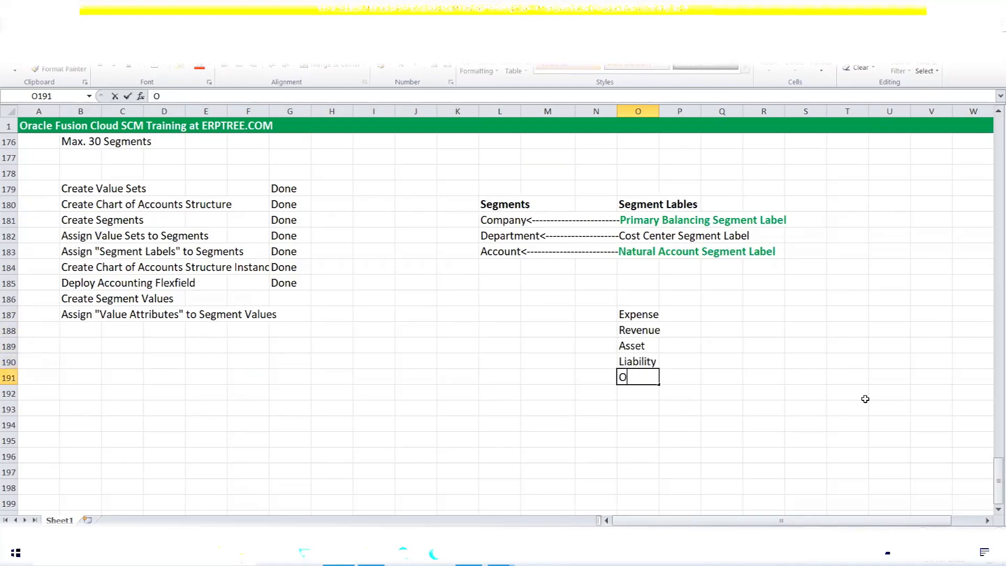
type("wnership")
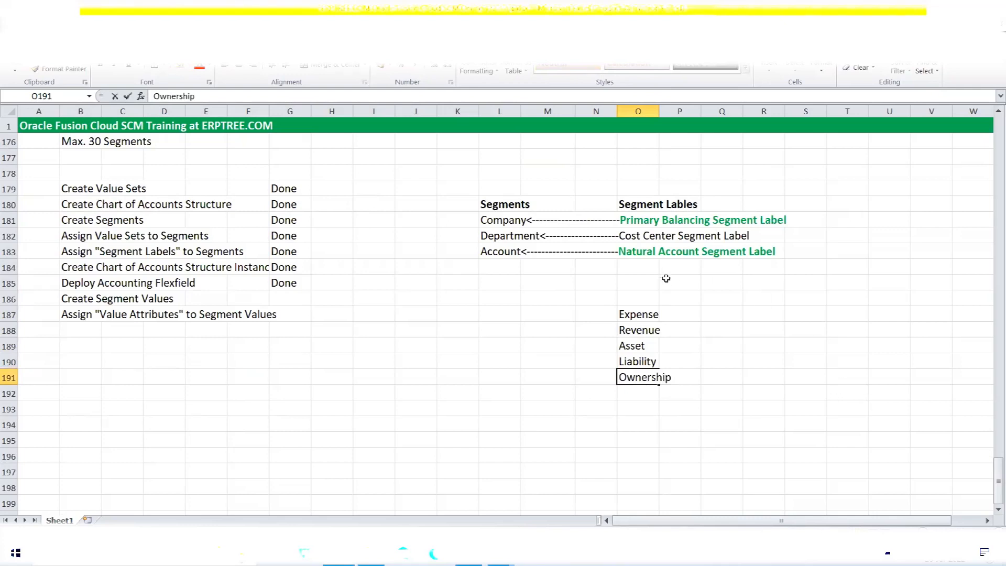
Add the heading Account Types in cell O186 above the list and format it bold and red.
left_click(645, 297)
type("Account T")
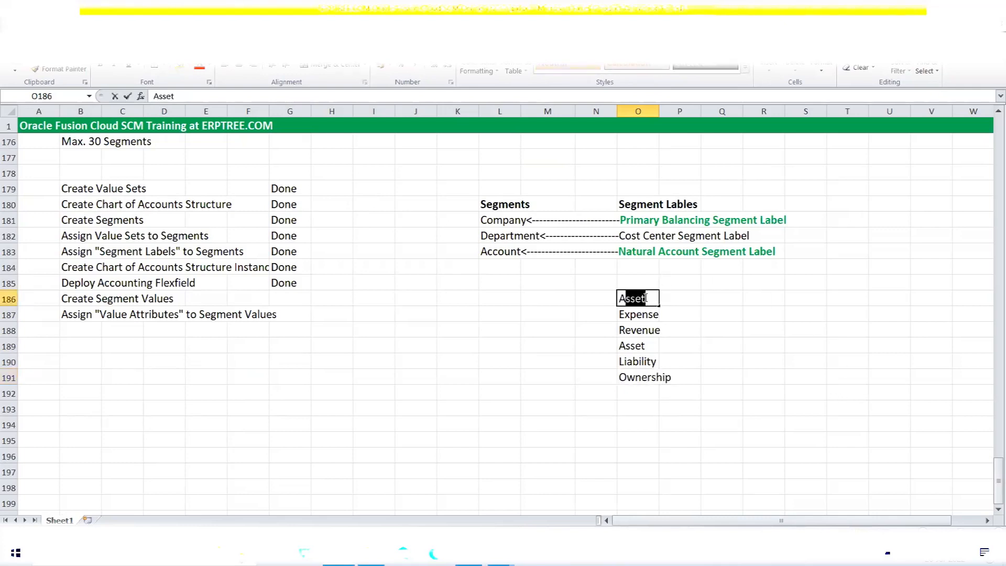
type("ype")
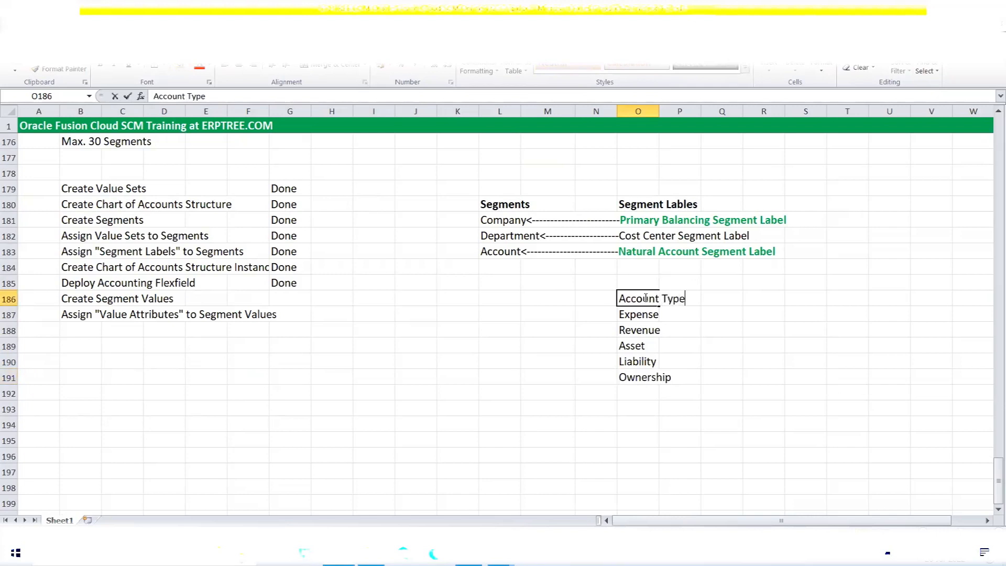
type("s")
left_click(644, 298)
key("ctrl+b")
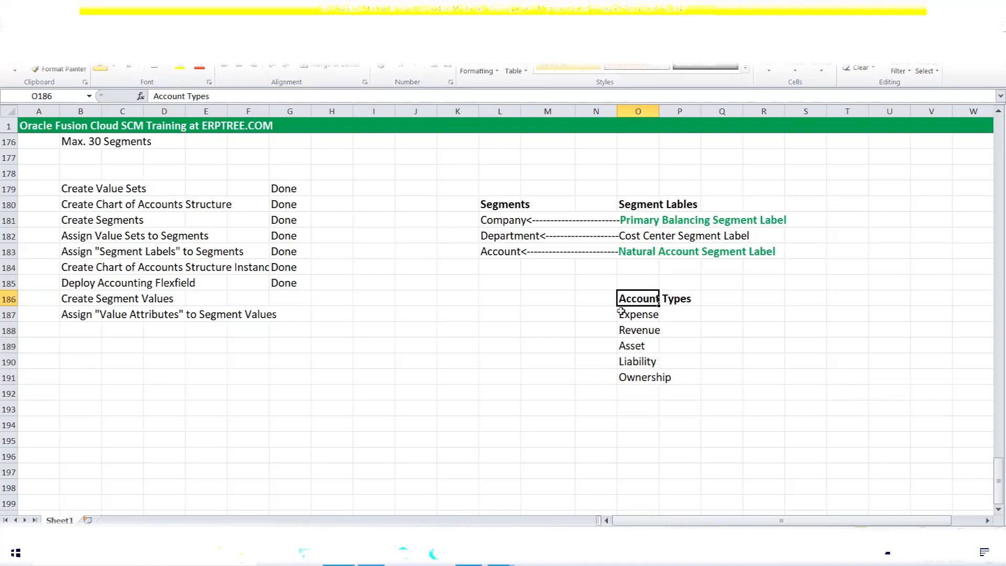
left_click(199, 69)
left_click(593, 419)
Examine the account type entries from Expense to Ownership one by one and as a whole list.
left_click(652, 309)
left_click(651, 330)
left_click(647, 345)
left_click(650, 360)
left_click(652, 378)
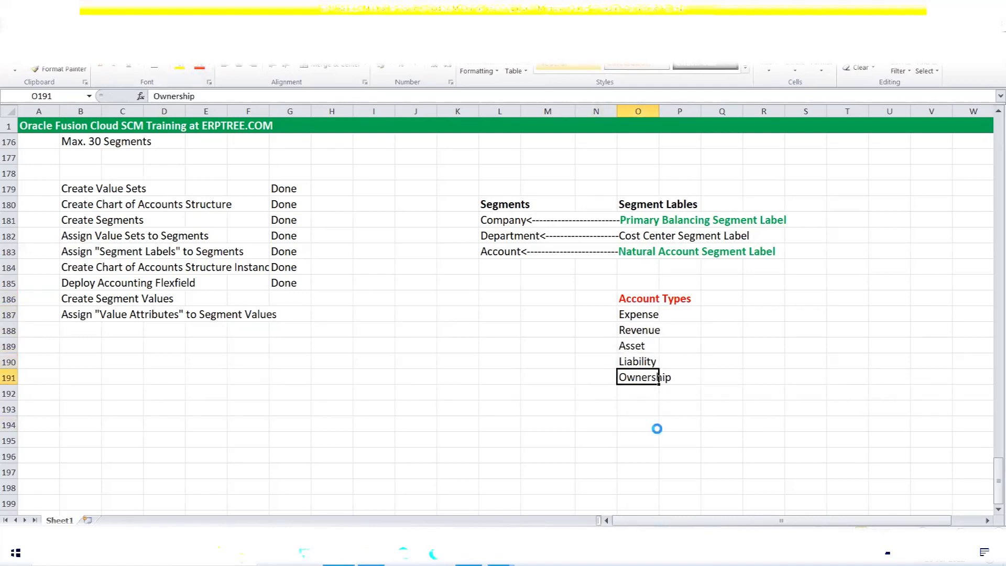
left_click_drag(642, 308, 652, 377)
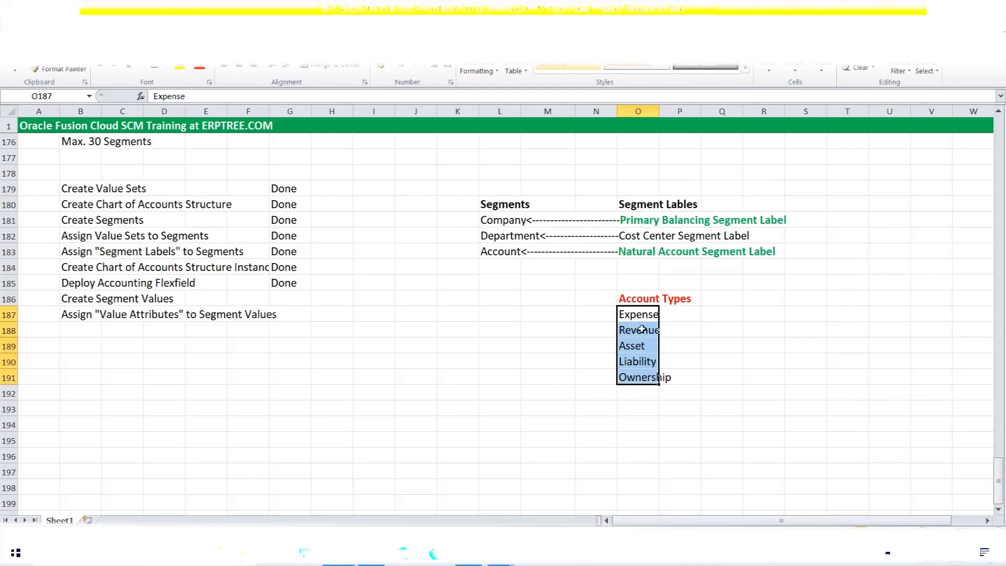
left_click_drag(637, 316, 634, 373)
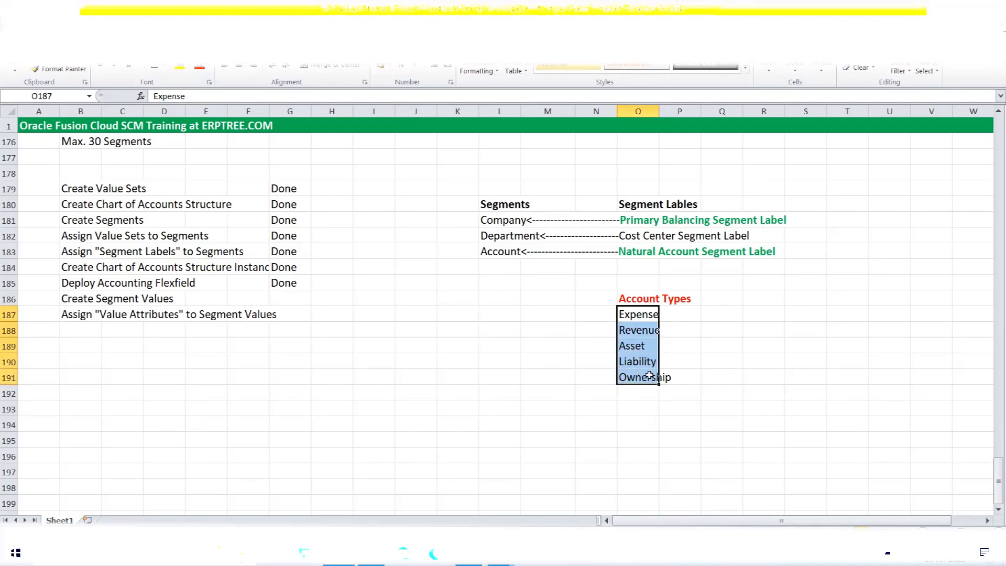
Switch back to Oracle Fusion and cancel the unsaved AMEX Account value entry.
left_click(491, 362)
left_click(468, 553)
left_click(963, 127)
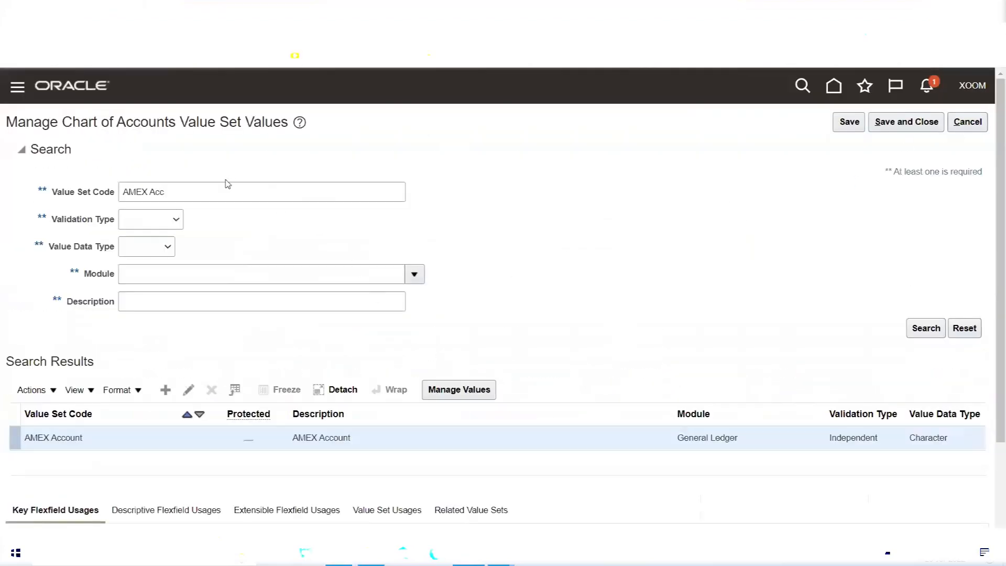
Search the value sets for AMEX d and list the values of AMEX Department.
left_click(225, 195)
key("BackSpace")
type("d")
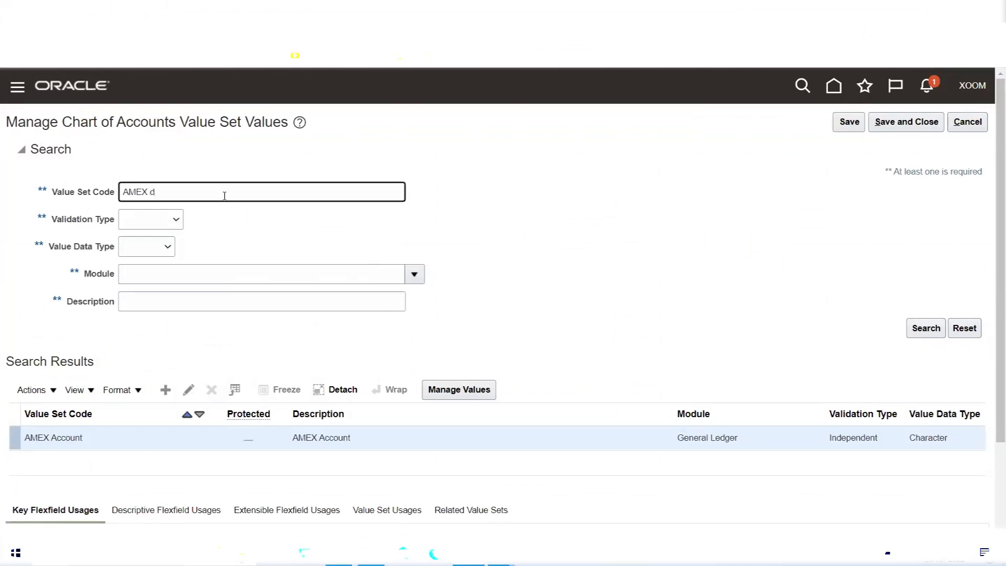
key("Return")
left_click(458, 390)
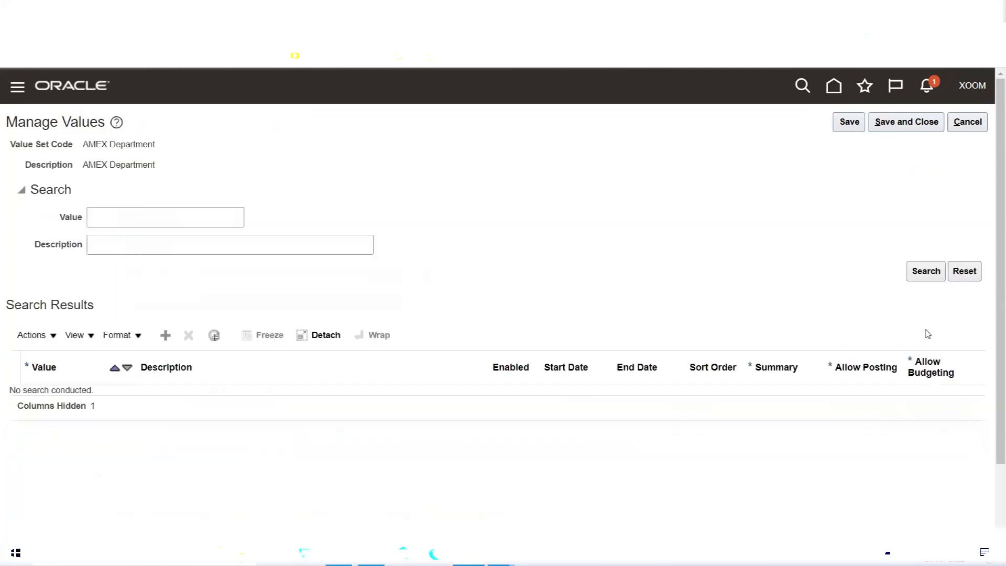
left_click(925, 270)
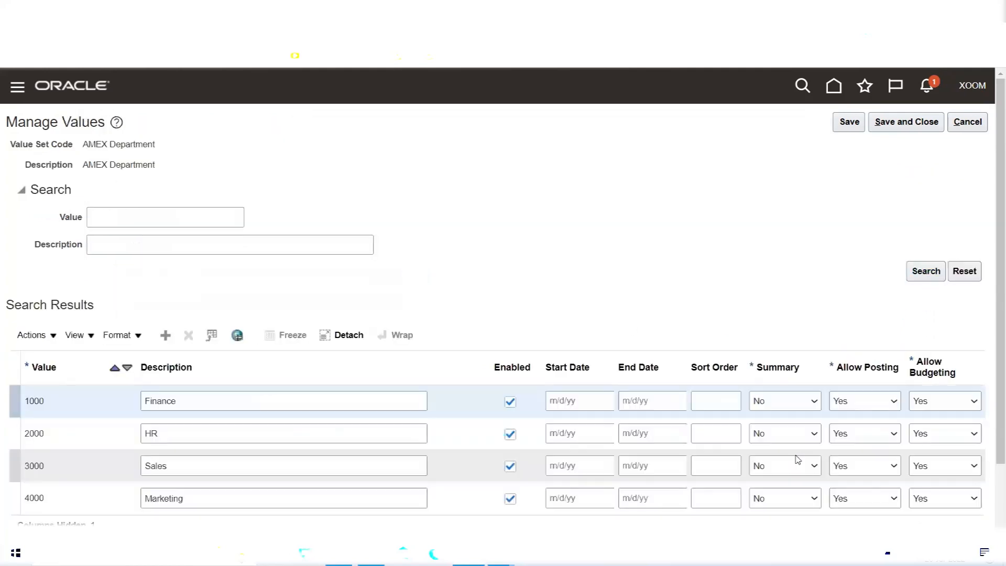
Examine the Summary, Allow Posting and Allow Budgeting attributes of the AMEX Department values, then leave without saving.
left_click(772, 367)
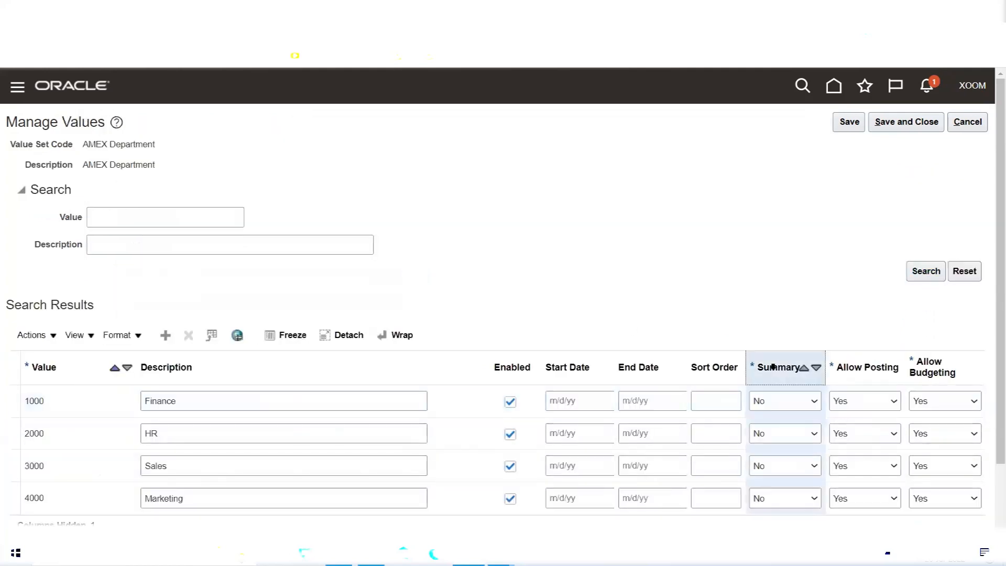
left_click(848, 366)
left_click(938, 372)
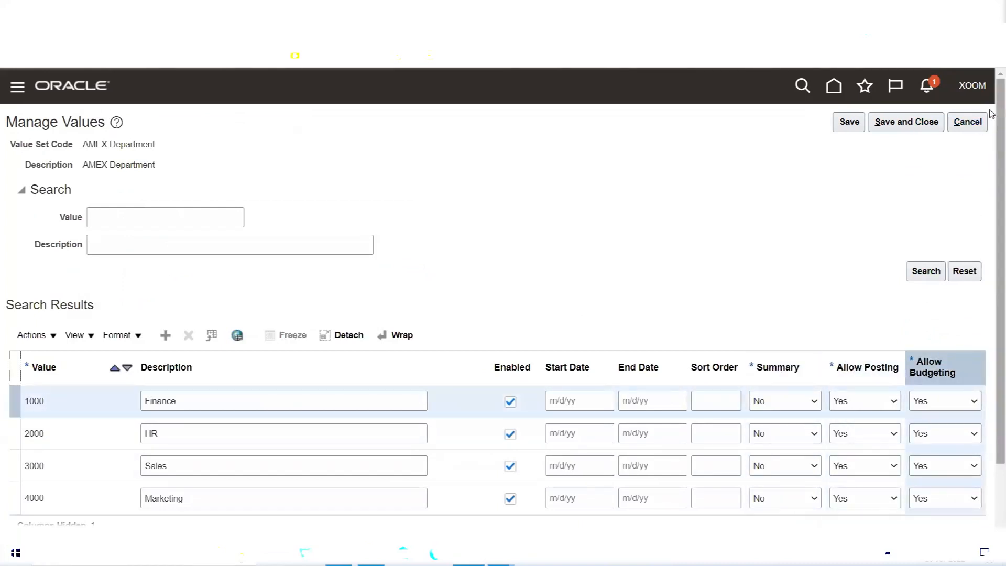
left_click(968, 124)
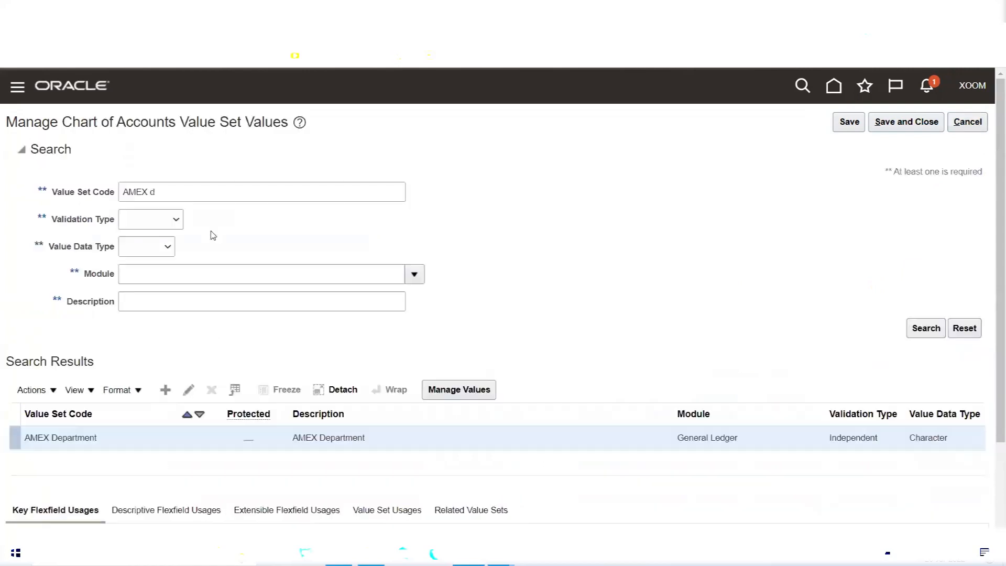
Search the value sets for AMEX co and list the values of AMEX Company.
left_click(186, 192)
type("o")
left_click(915, 329)
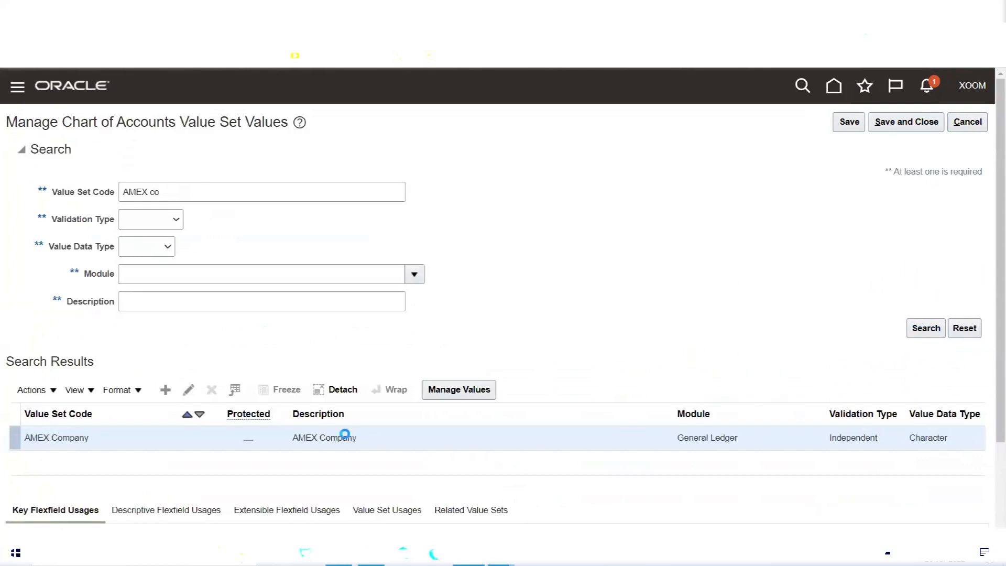
left_click(446, 393)
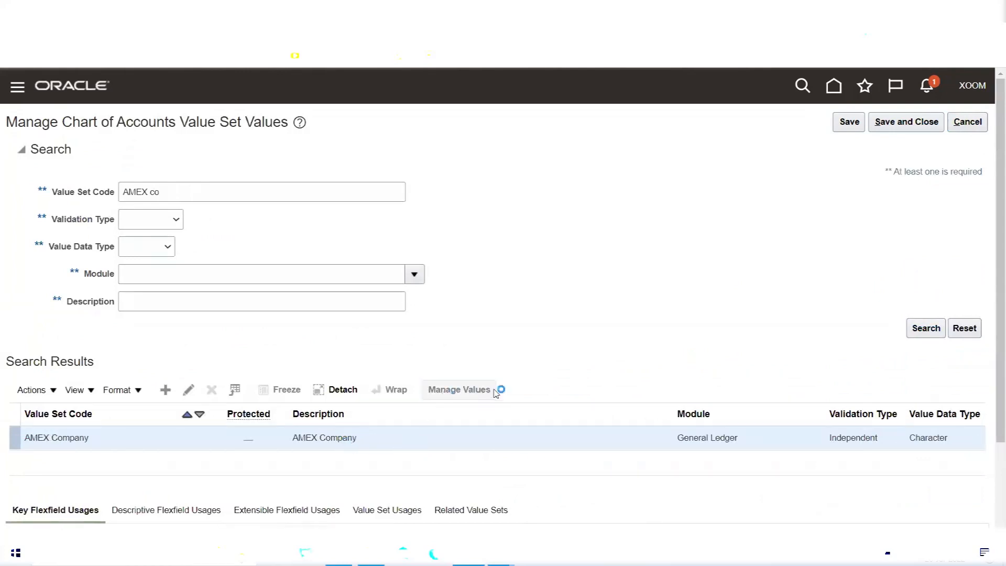
left_click(923, 273)
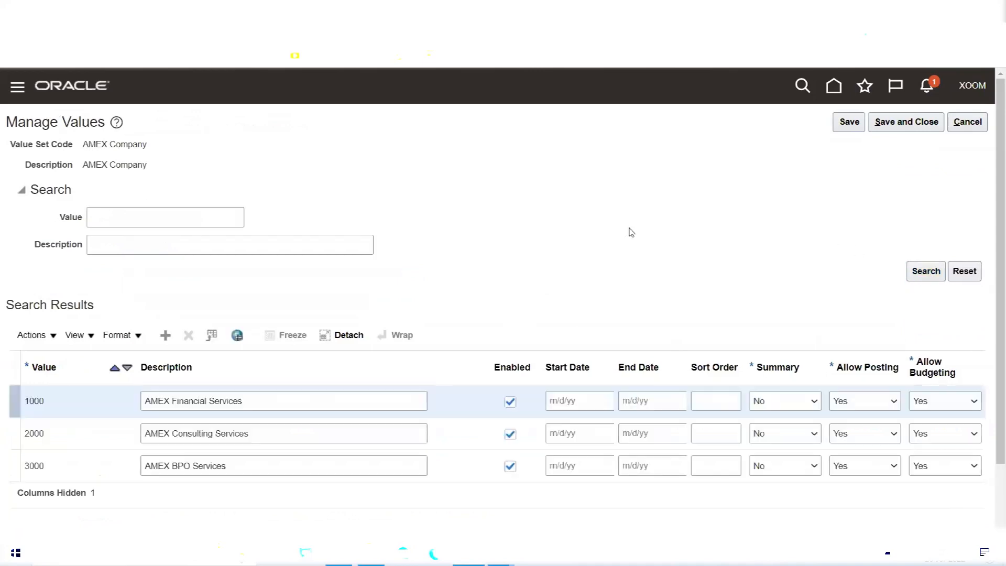
Examine the Summary, Allow Posting and Allow Budgeting attributes of the AMEX Company values, then leave without saving.
left_click(767, 367)
left_click(873, 368)
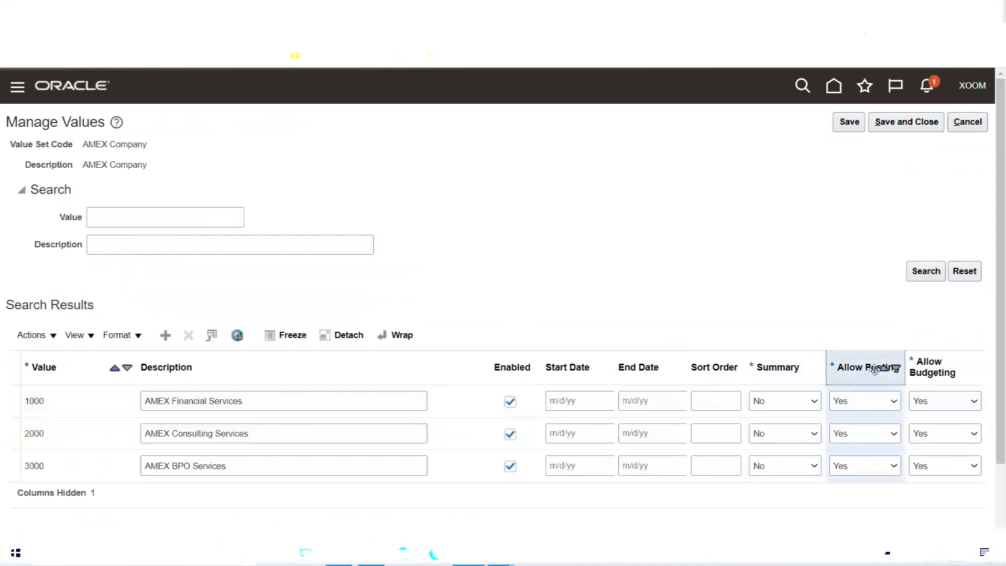
left_click(932, 371)
left_click(770, 370)
left_click(881, 368)
left_click(935, 371)
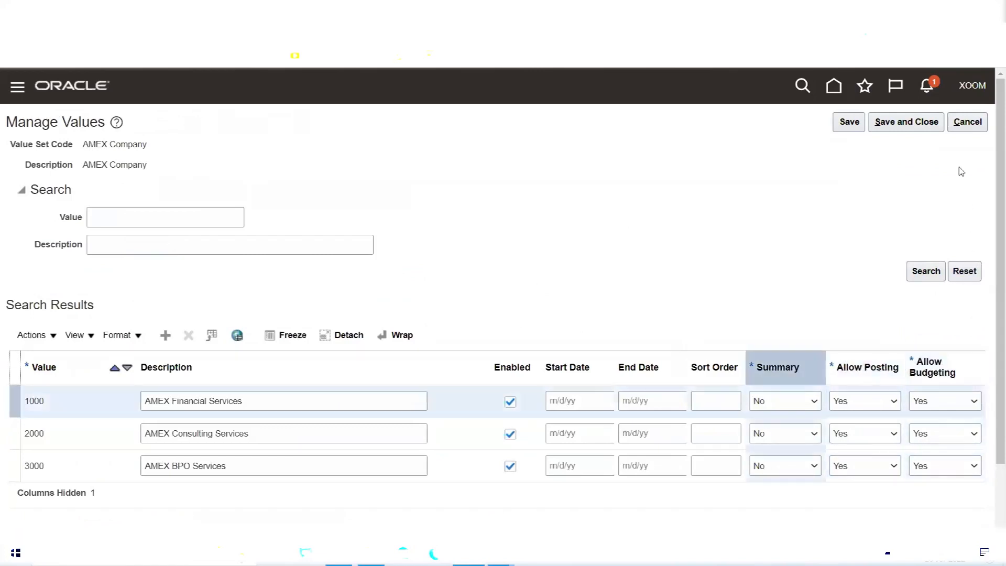
left_click(966, 122)
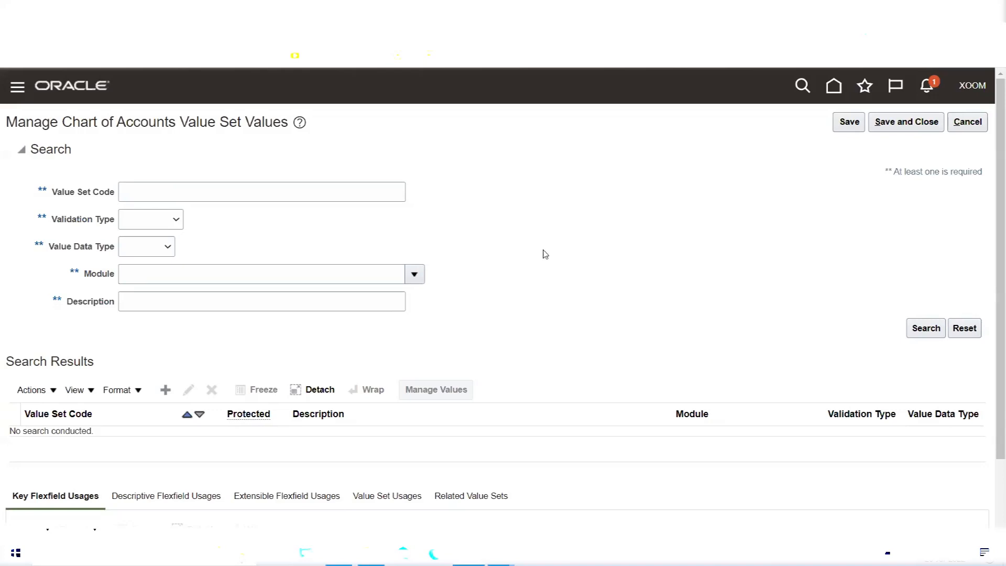
Search the value sets for AMEX Account and list the values of the AMEX Account value set.
left_click(225, 188)
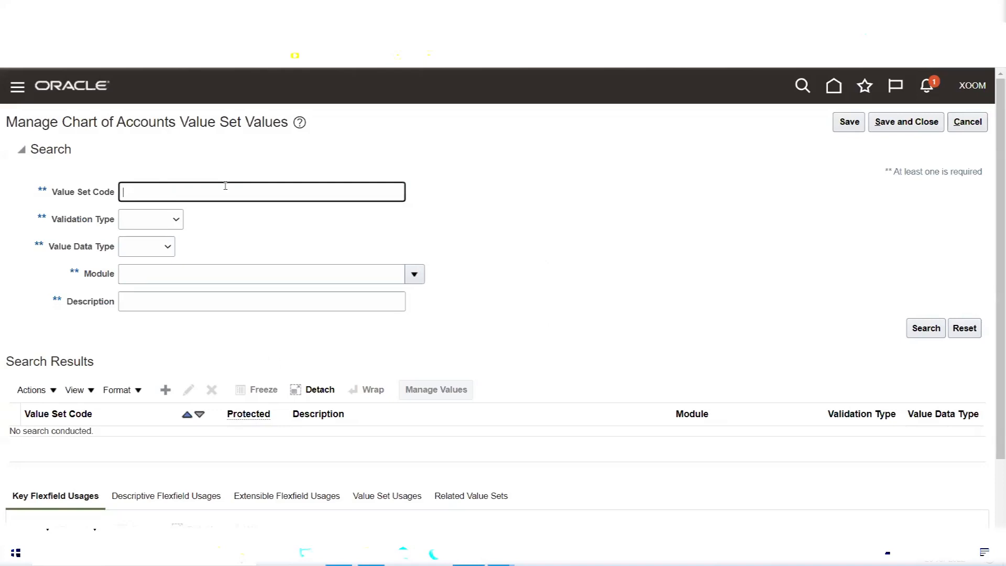
type("AMEX Account")
left_click(925, 327)
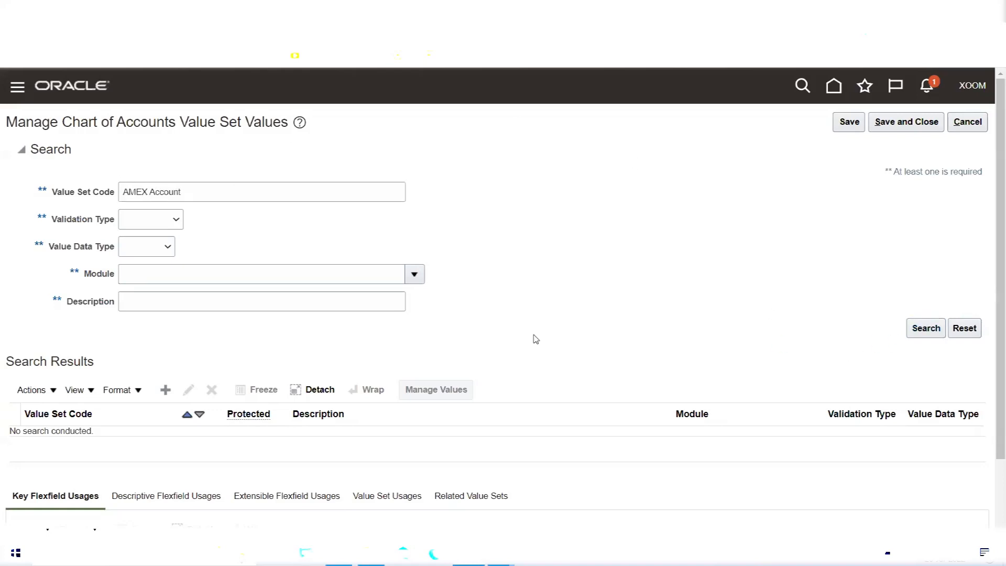
left_click(454, 394)
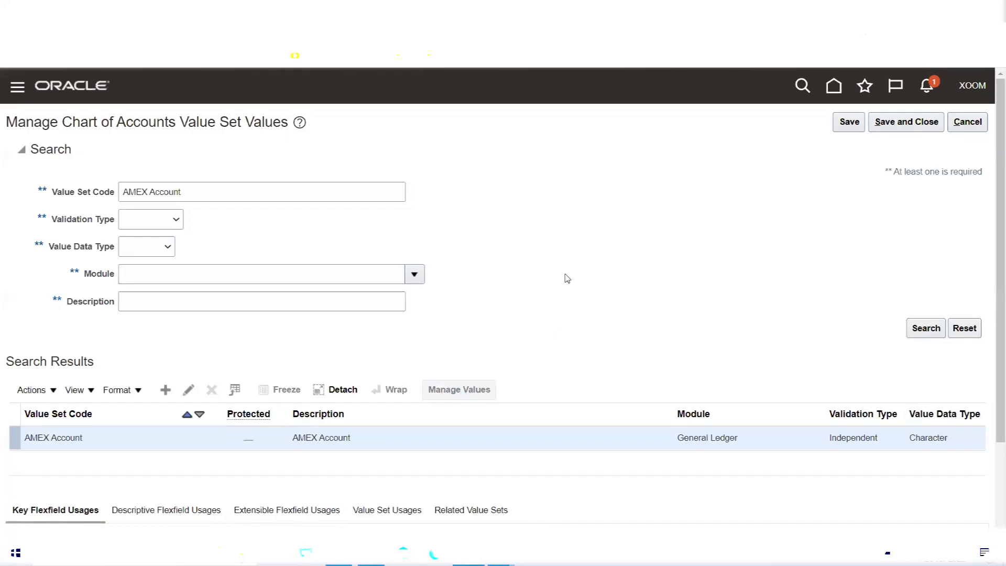
left_click(924, 271)
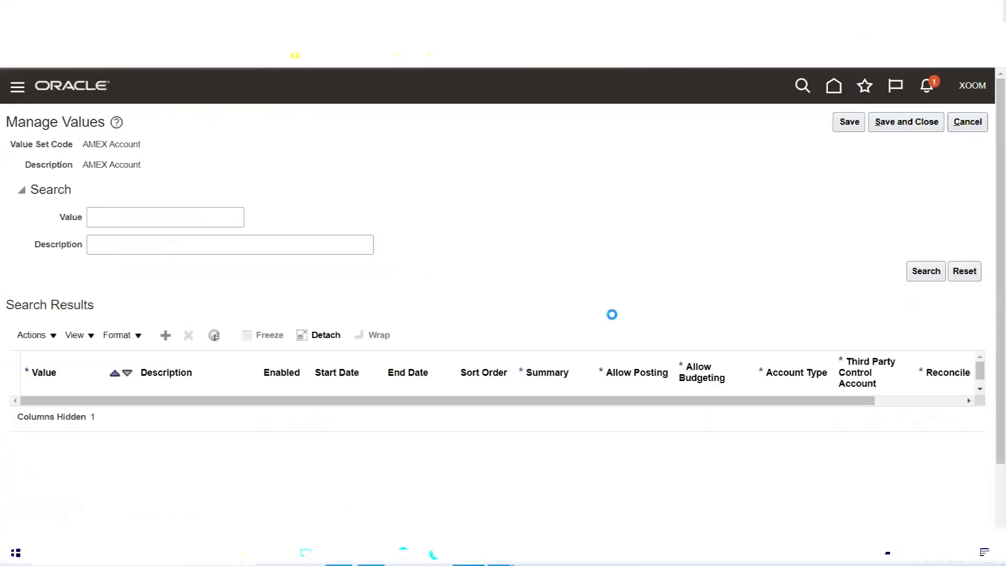
Add the value 11110 with the description CITI Bank Cash to the AMEX Account value set.
left_click(165, 336)
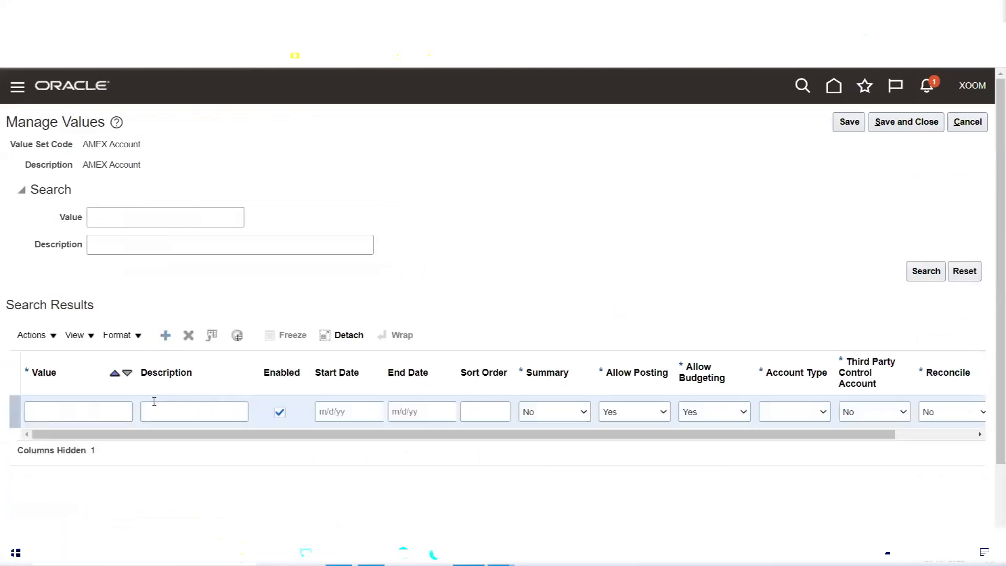
left_click(129, 411)
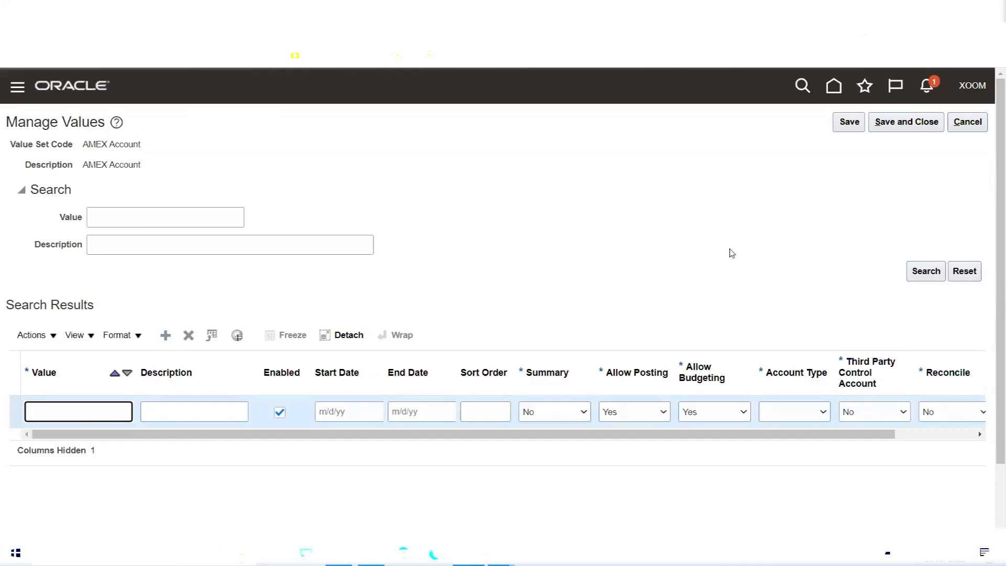
type("11110")
key("Tab")
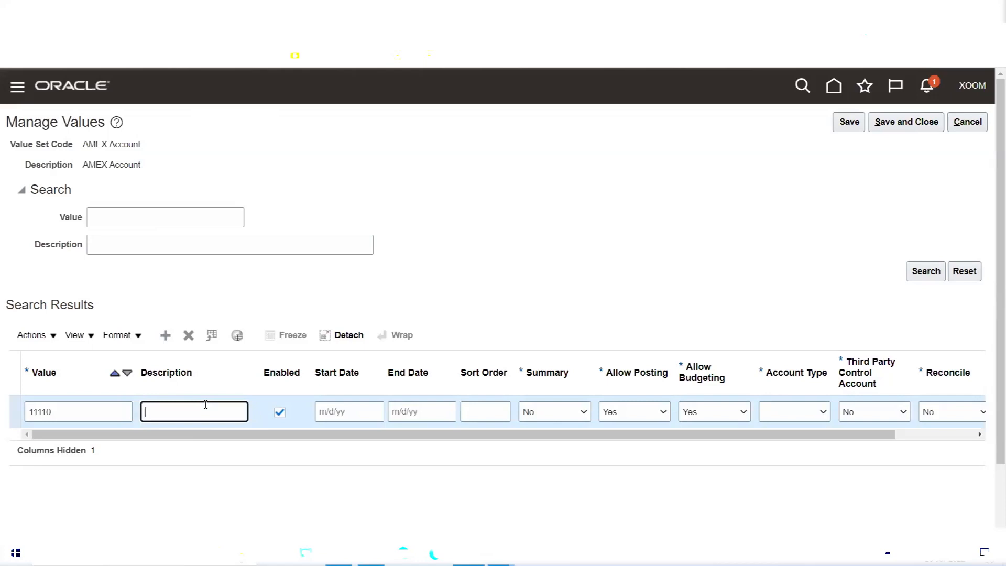
type("CITI Bank Cash")
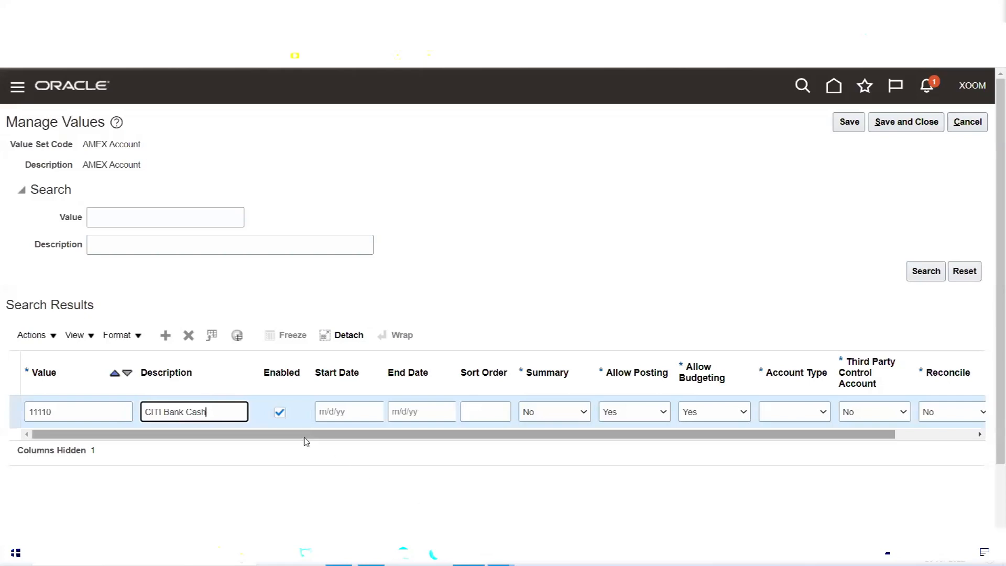
Examine the Summary, Account Type, Third Party Control Account, Reconcile and Financial Category attributes of the CITI Bank Cash row.
left_click_drag(305, 435, 444, 453)
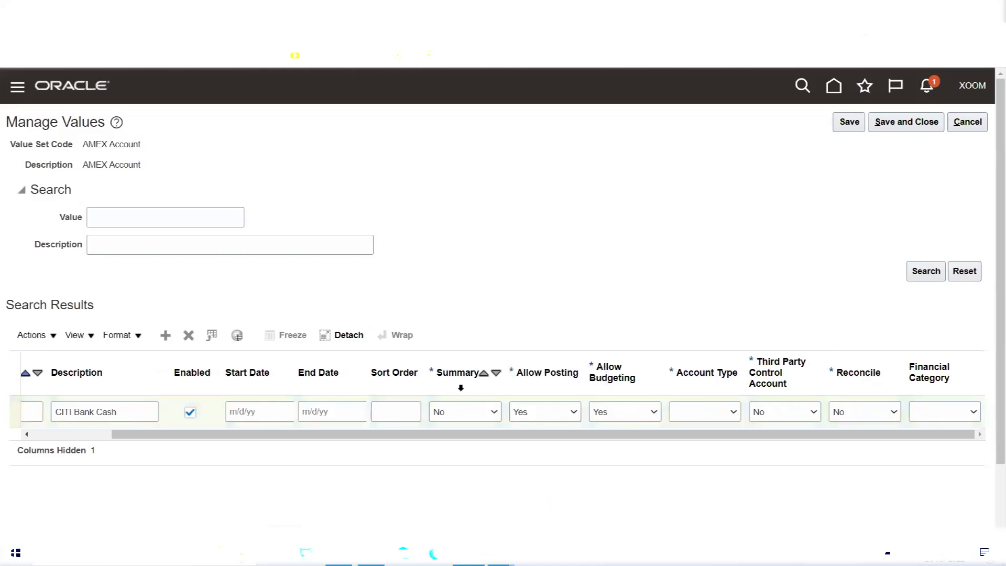
left_click(454, 377)
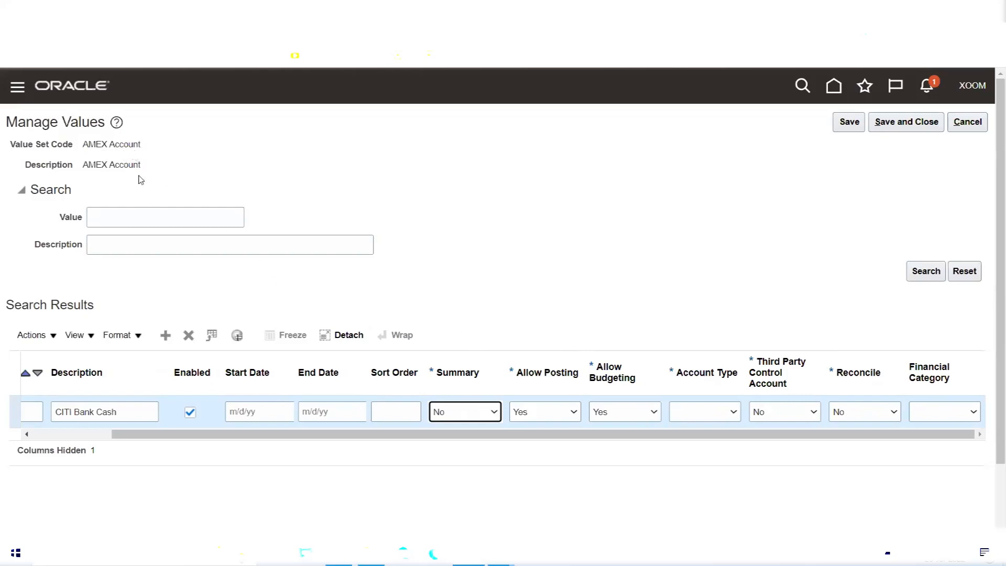
left_click(723, 372)
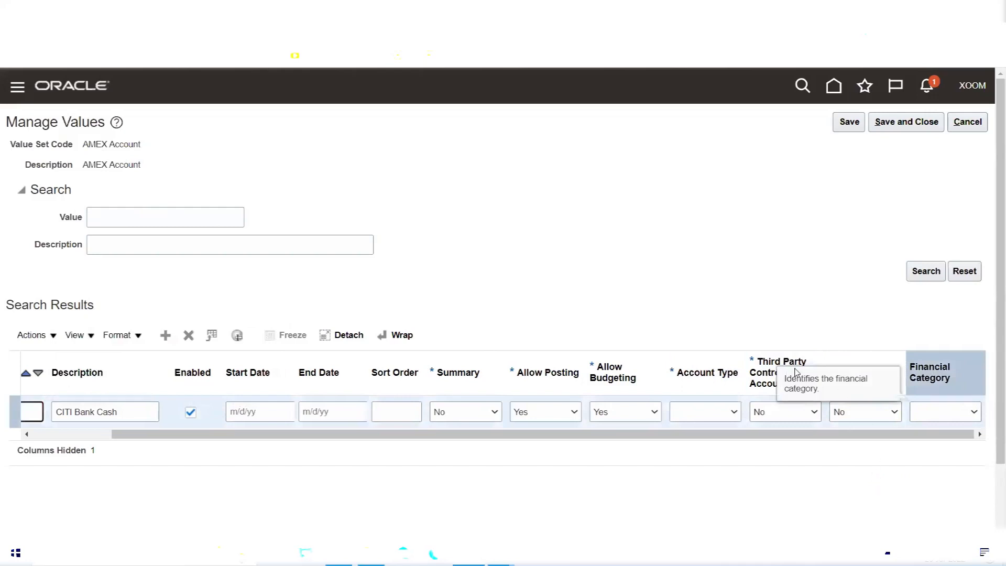
left_click(704, 361)
left_click(795, 367)
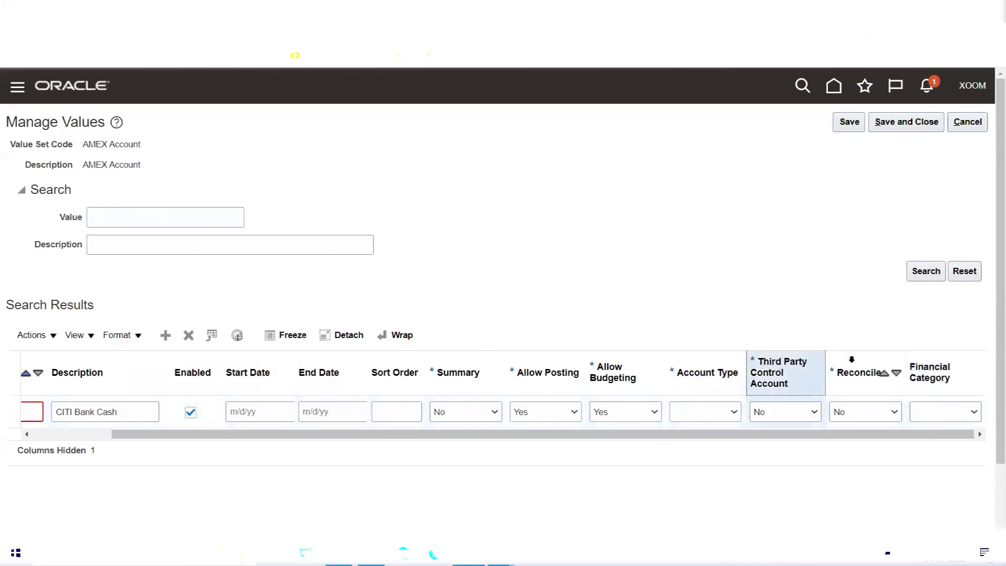
left_click(883, 372)
left_click(930, 368)
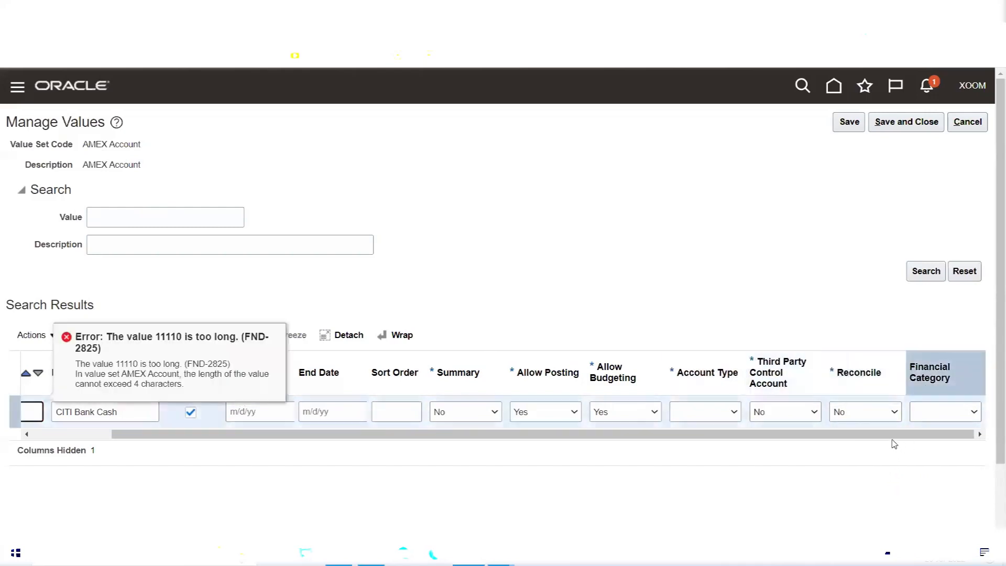
Shorten the code of the CITI Bank Cash value to 1111.
left_click_drag(771, 434, 225, 467)
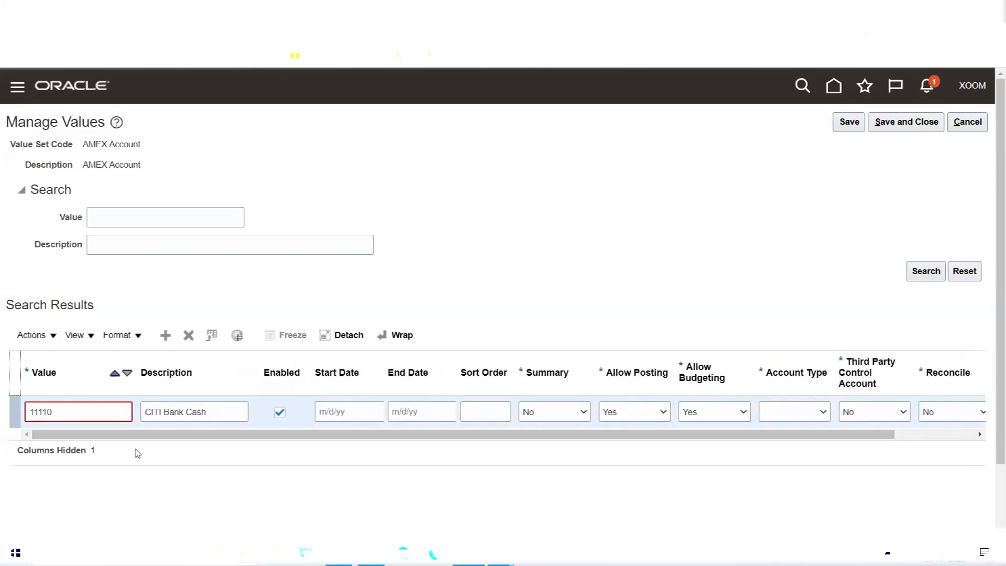
left_click(70, 417)
key("BackSpace")
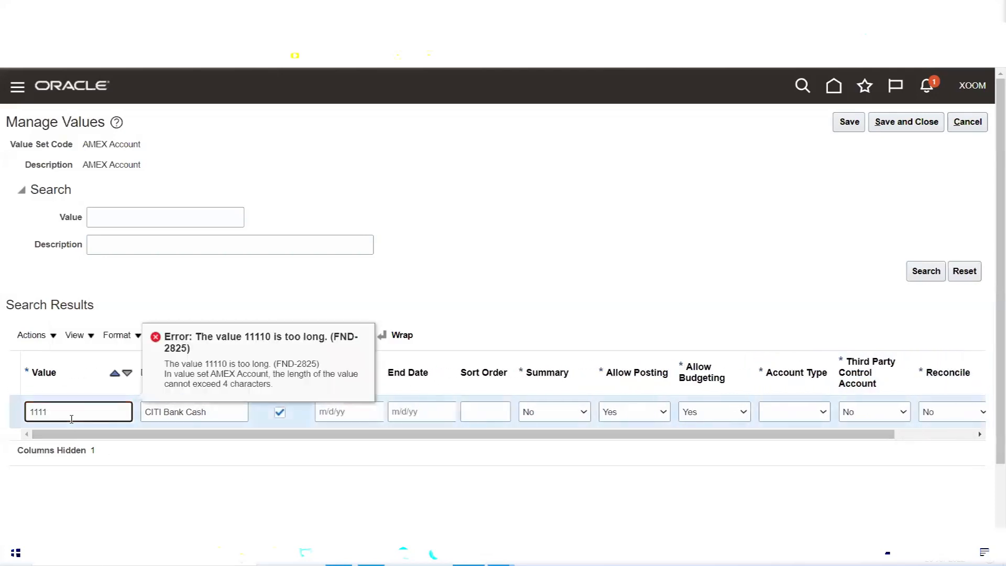
left_click(530, 190)
Review the Account Type, Third Party Control Account and Reconcile attributes for value 1111.
left_click_drag(667, 436, 746, 436)
left_click(703, 375)
left_click(802, 375)
left_click(844, 375)
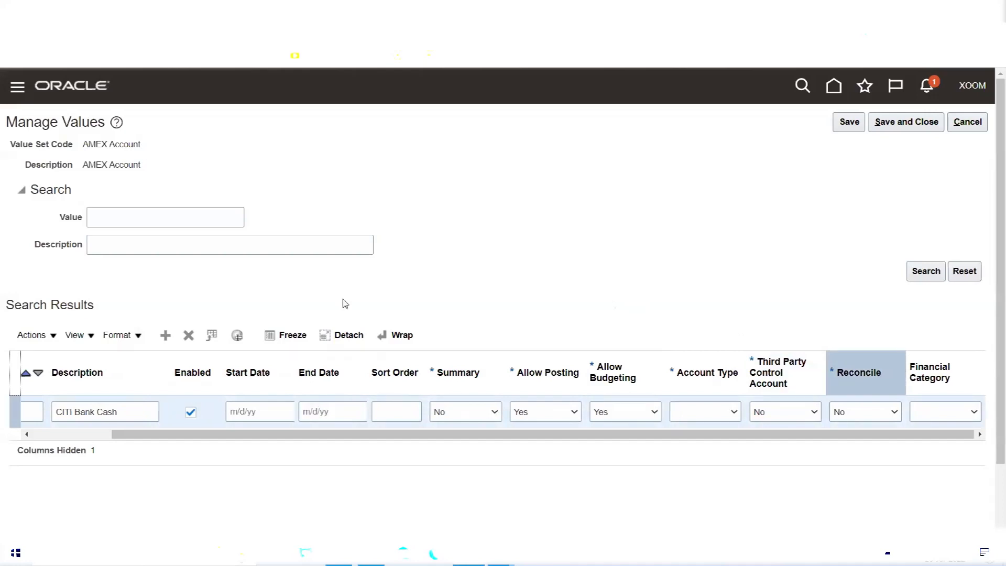
Switch to the Excel notes and review how the Account segment relates to the Natural Account Segment Label and the Account Value Set.
left_click(370, 552)
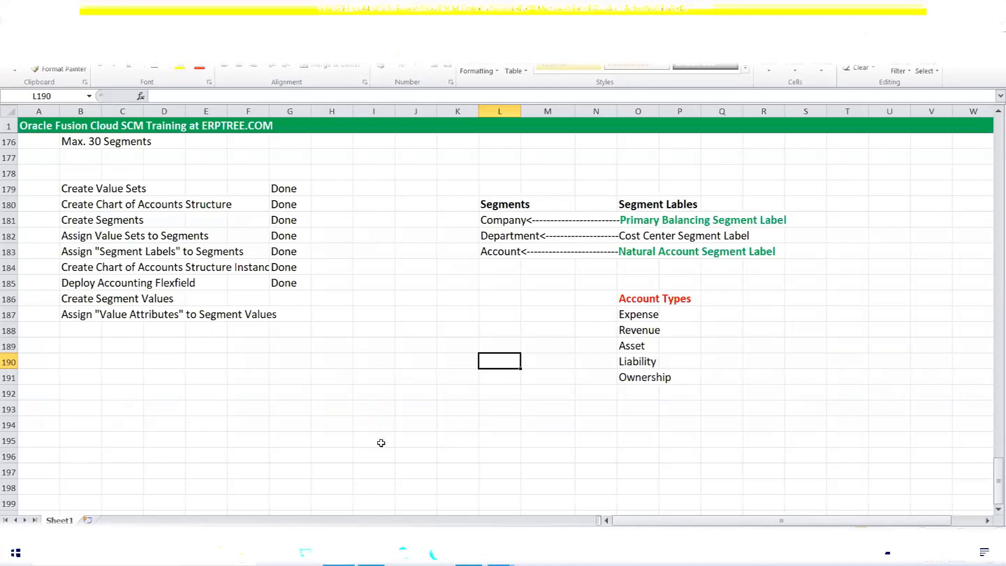
scroll(356, 400, "up", 6)
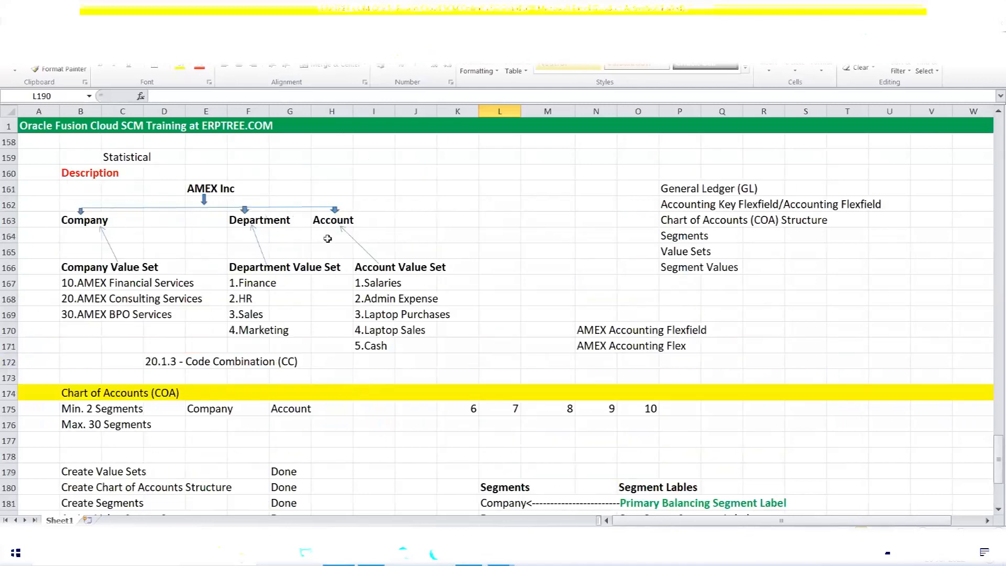
left_click(323, 224)
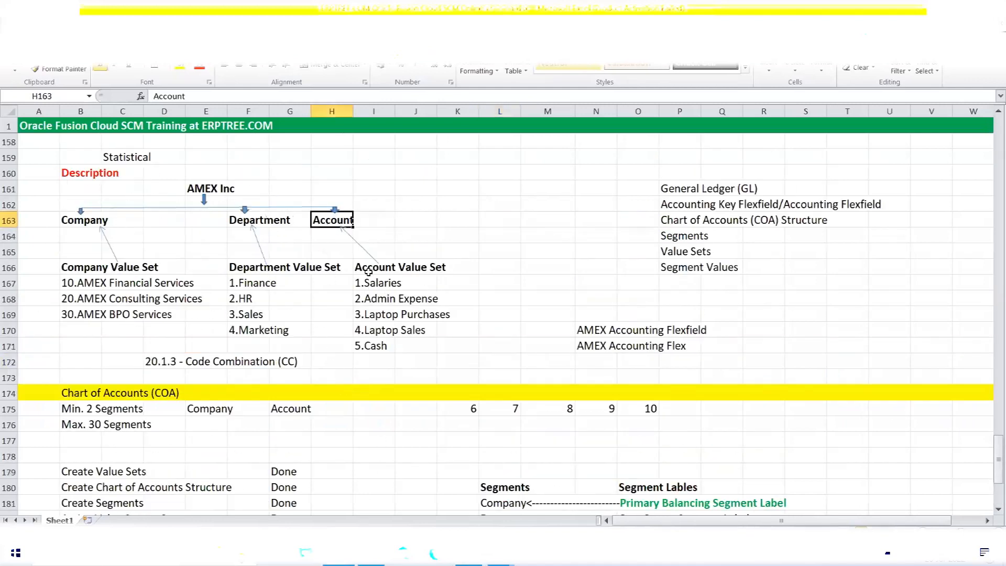
scroll(410, 277, "down", 1)
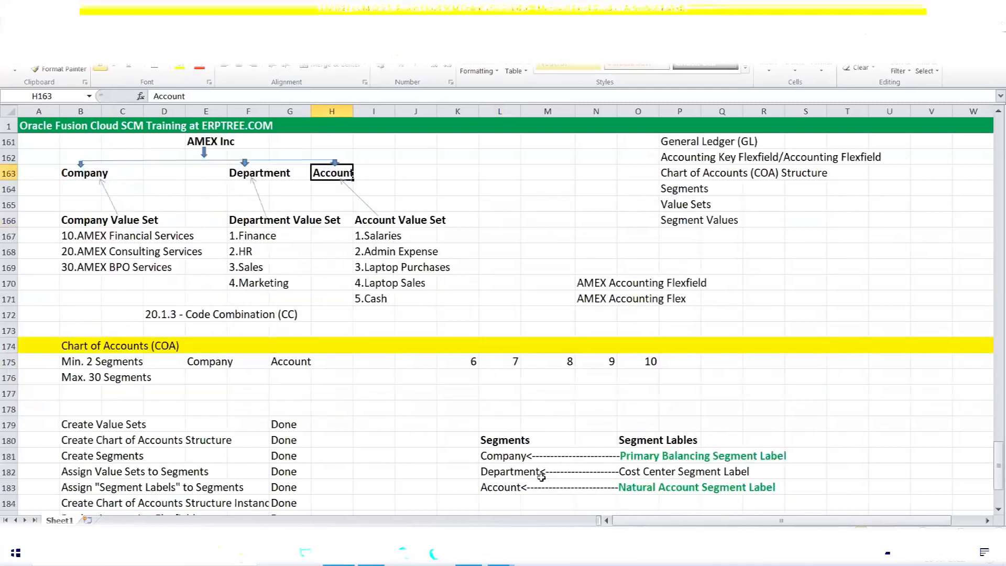
left_click(509, 487)
left_click_drag(509, 487, 759, 494)
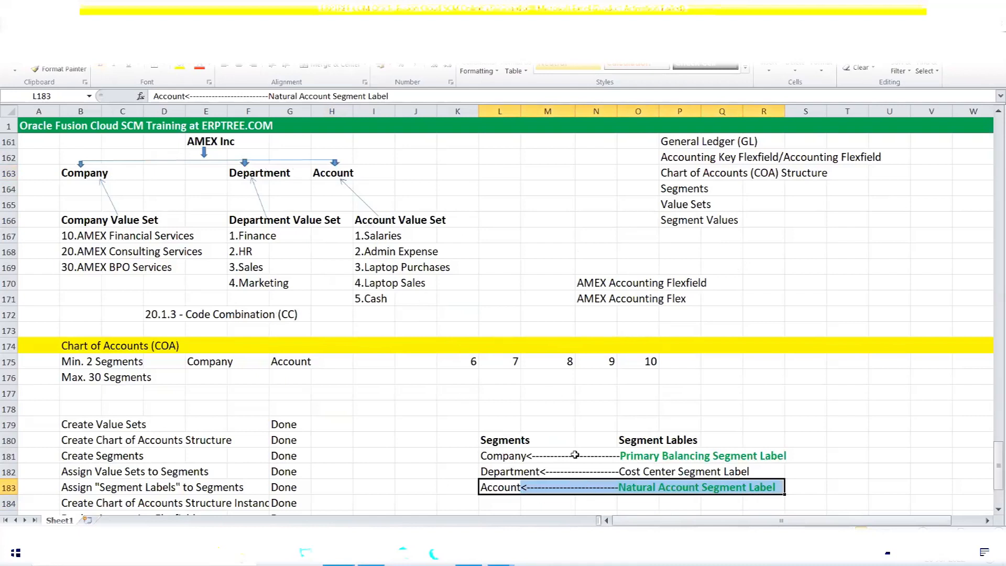
scroll(574, 454, "down", 2)
left_click(629, 392)
left_click_drag(628, 393, 752, 399)
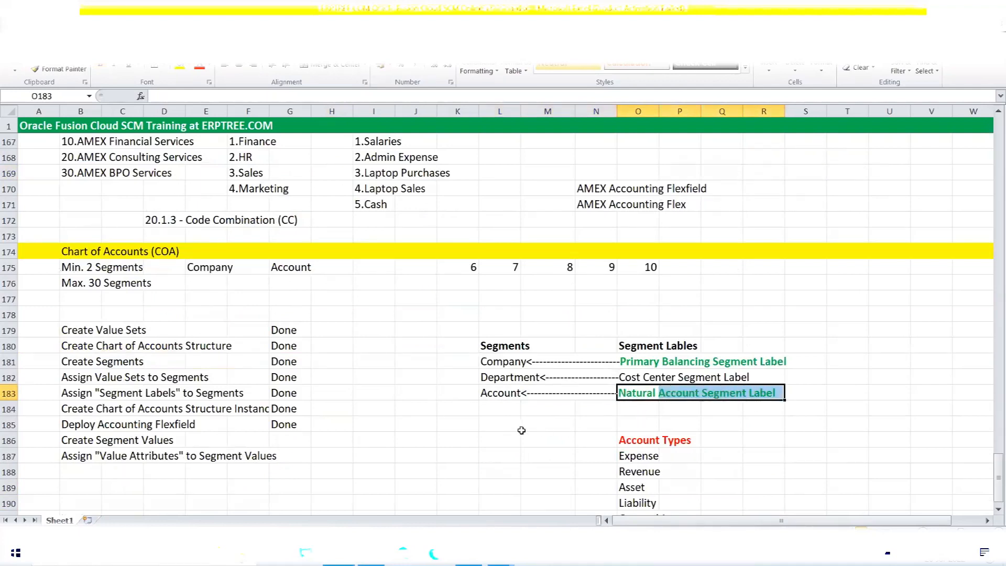
left_click(502, 394)
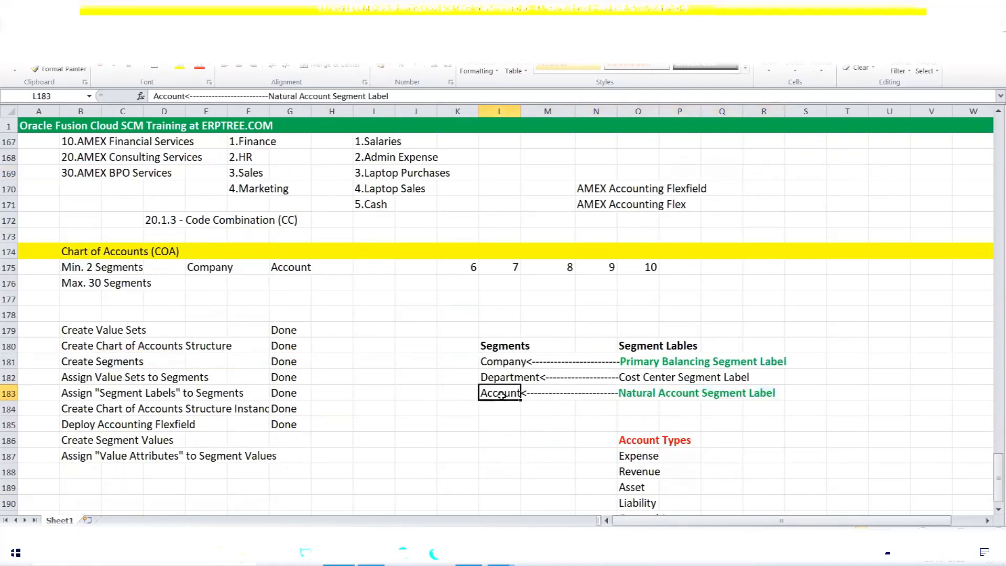
scroll(502, 394, "up", 1)
left_click(381, 173)
left_click_drag(380, 173, 417, 173)
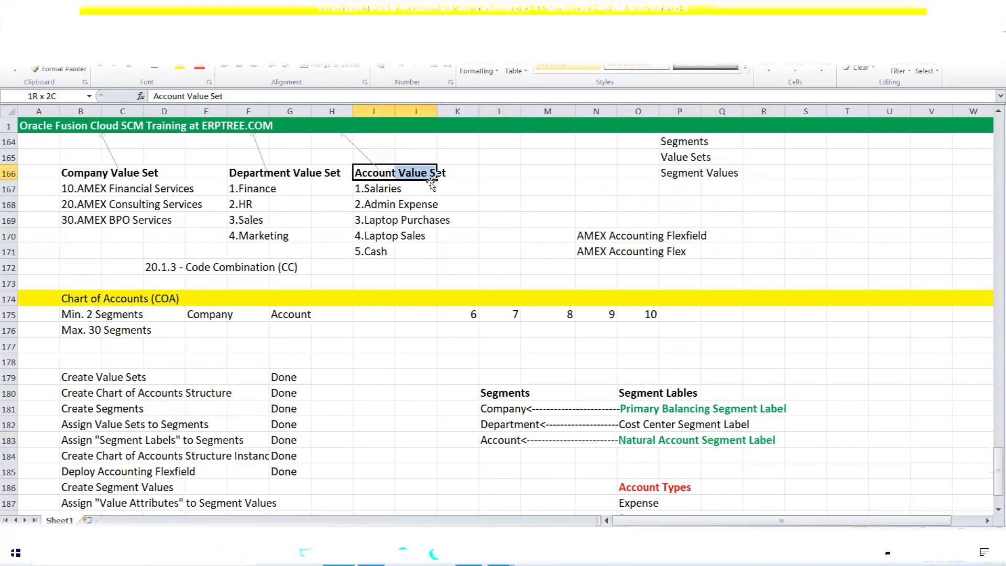
scroll(418, 173, "up", 1)
scroll(471, 472, "down", 2)
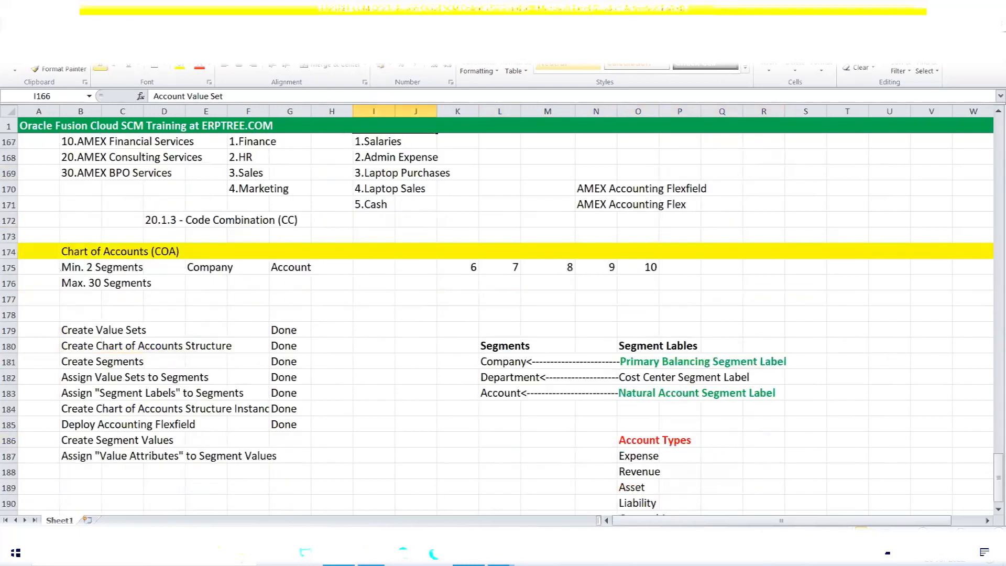
Switch back to Oracle Fusion and compare the Account Type, Third Party Control Account, Reconcile and Financial Category attributes.
left_click(468, 553)
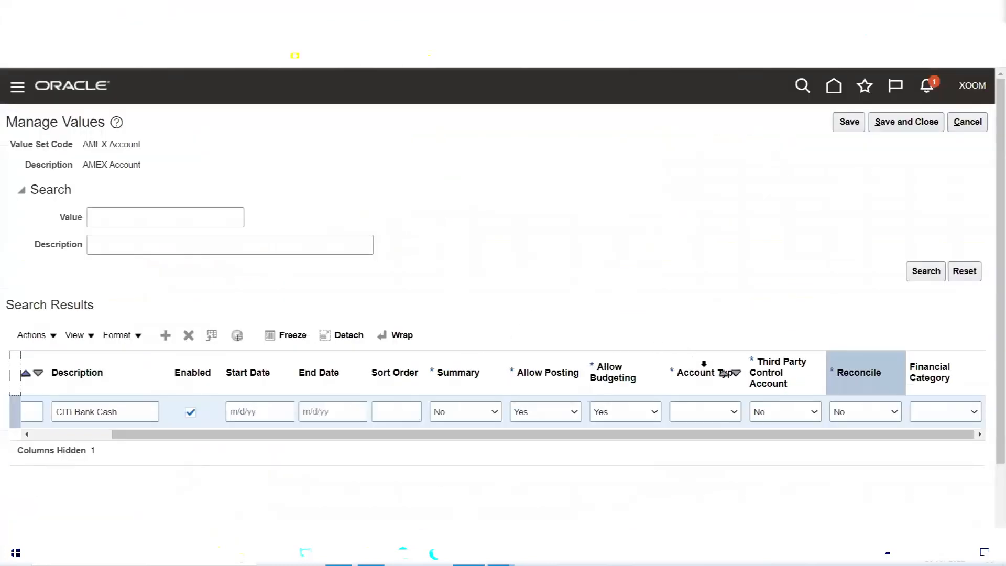
left_click(692, 368)
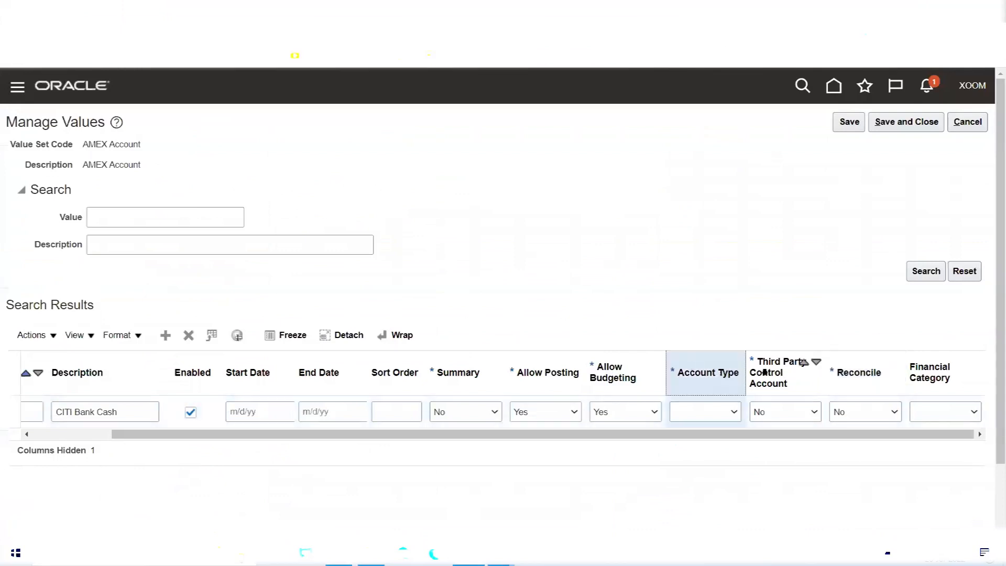
left_click(764, 372)
left_click(847, 380)
left_click(924, 372)
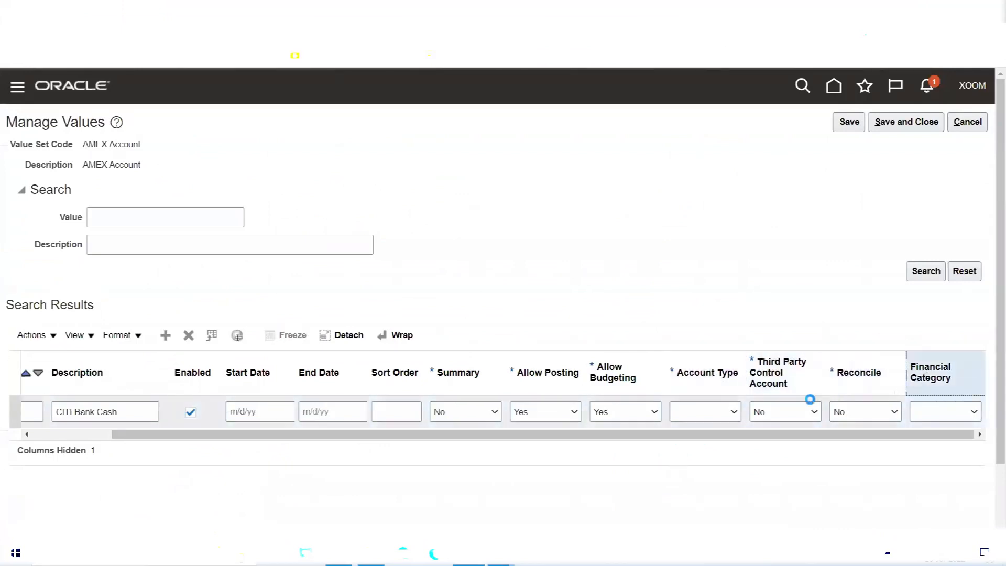
left_click(696, 373)
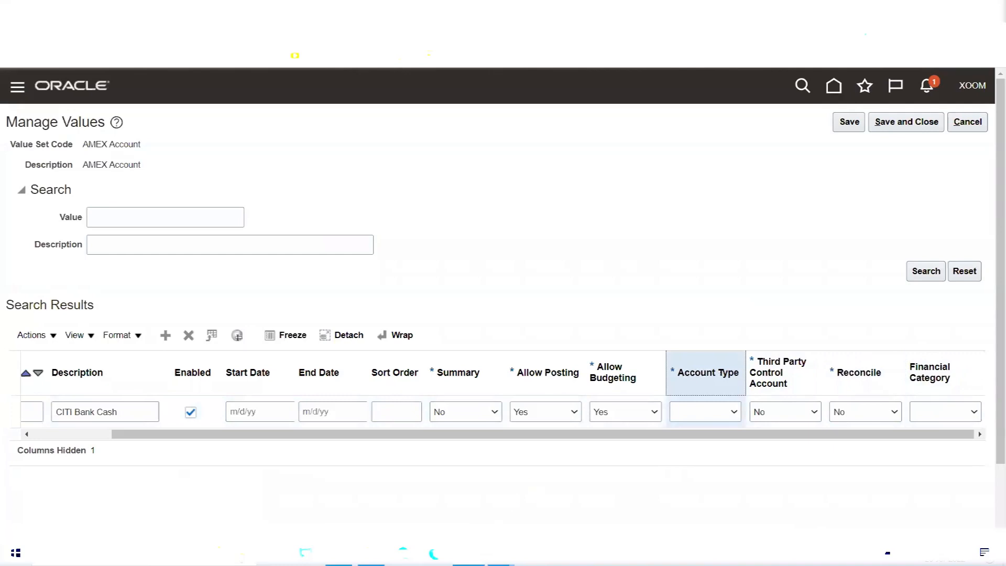
Check the Natural Account Segment Label in the Excel notes and return to Oracle Fusion to view the account attributes up to Financial Category.
left_click(339, 553)
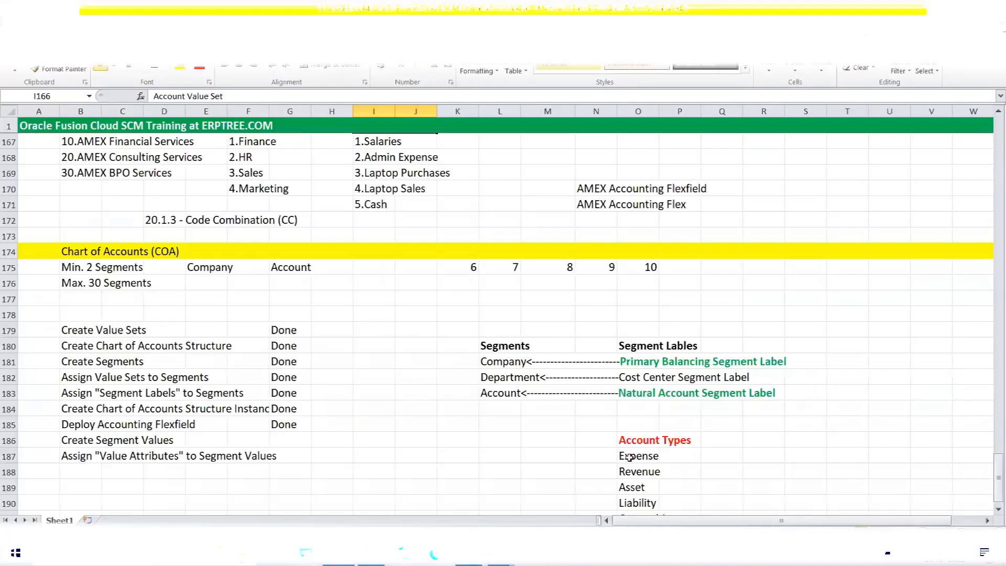
left_click(625, 394)
left_click_drag(654, 398, 768, 394)
left_click(470, 553)
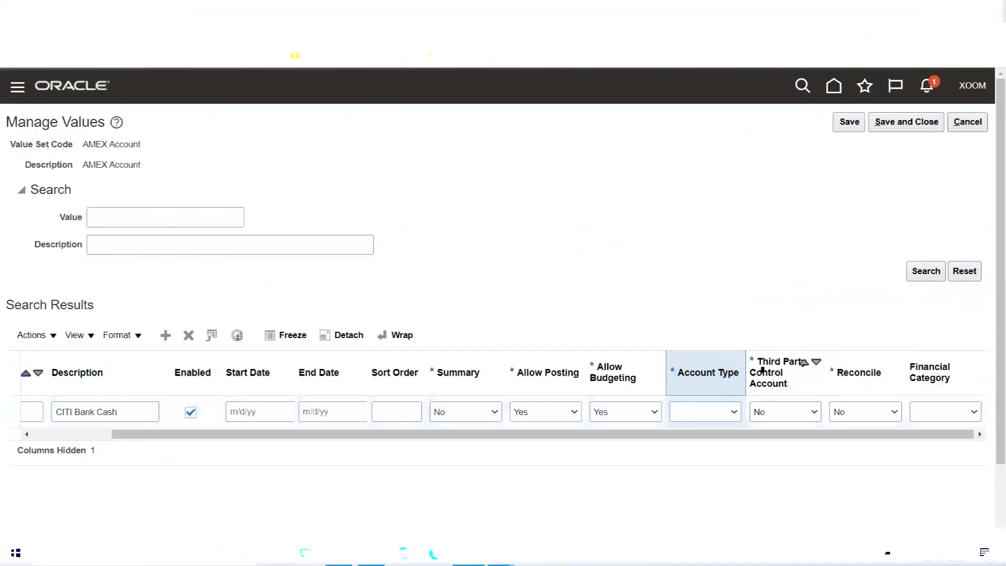
left_click(930, 373)
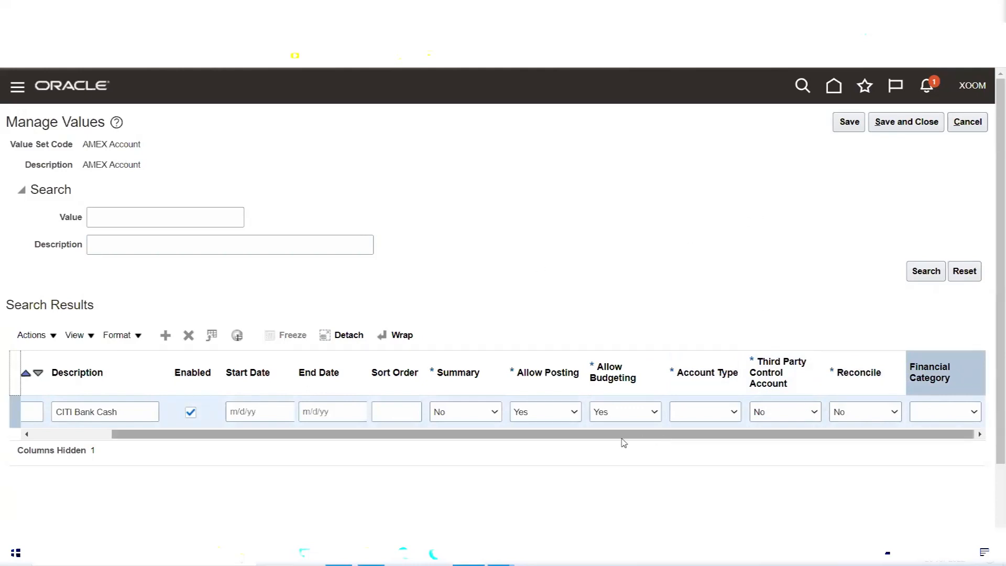
Leave the AMEX Account values without saving and open the AMEX Account value set definition for editing.
left_click_drag(267, 435, 187, 434)
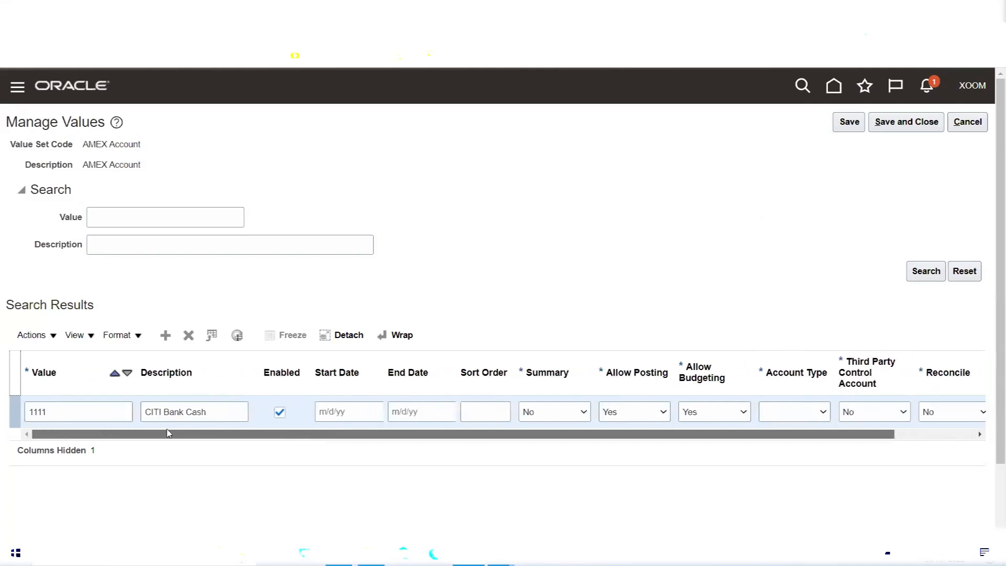
left_click(967, 121)
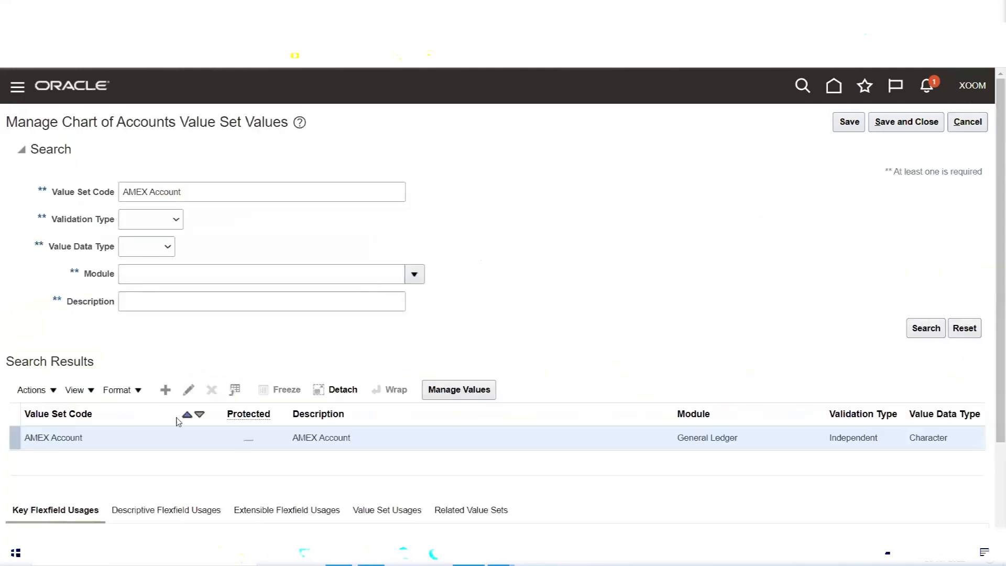
left_click(187, 391)
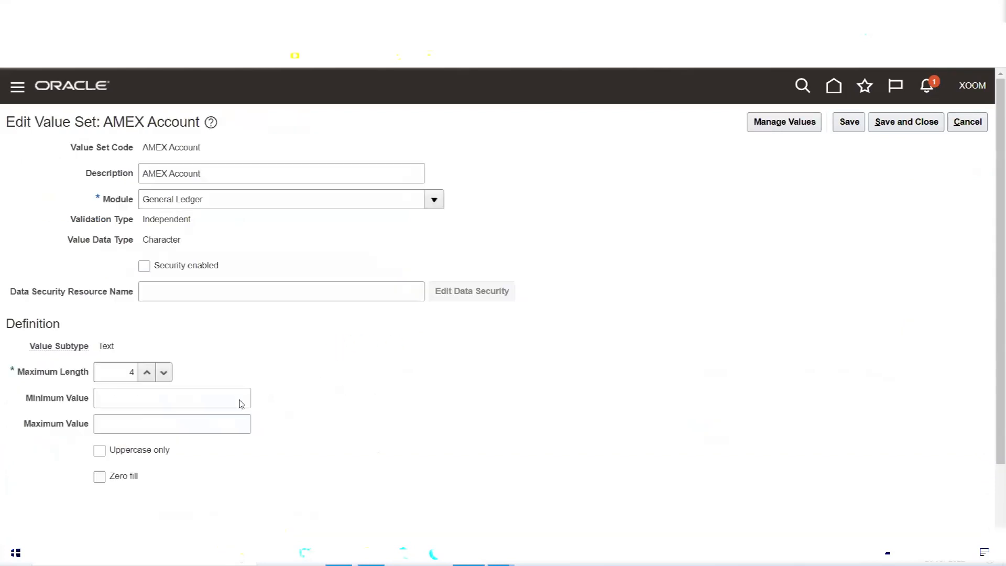
Set the AMEX Account value set's maximum length to 5, then save and close its definition.
left_click(147, 372)
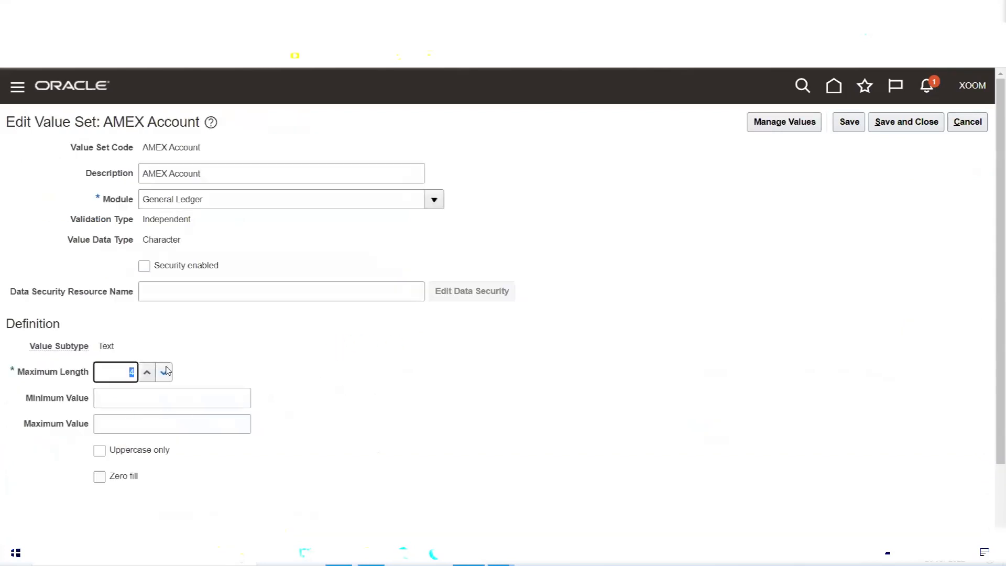
left_click(909, 128)
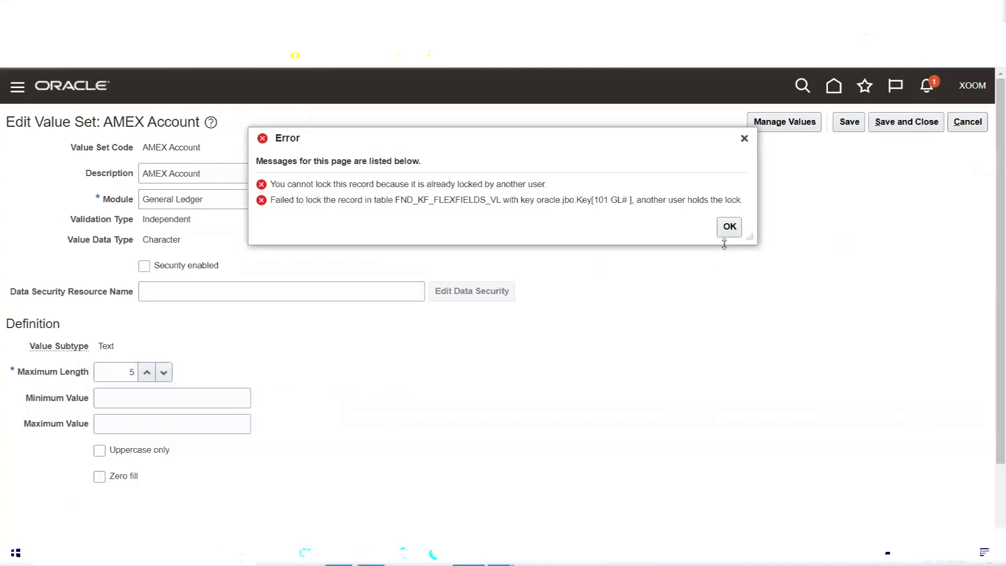
left_click(729, 227)
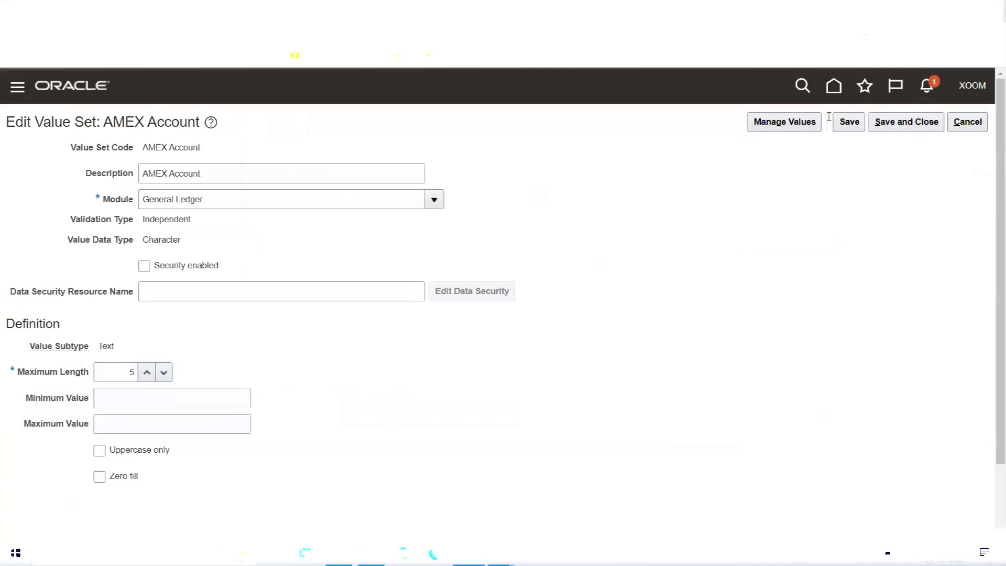
left_click(849, 126)
left_click(909, 130)
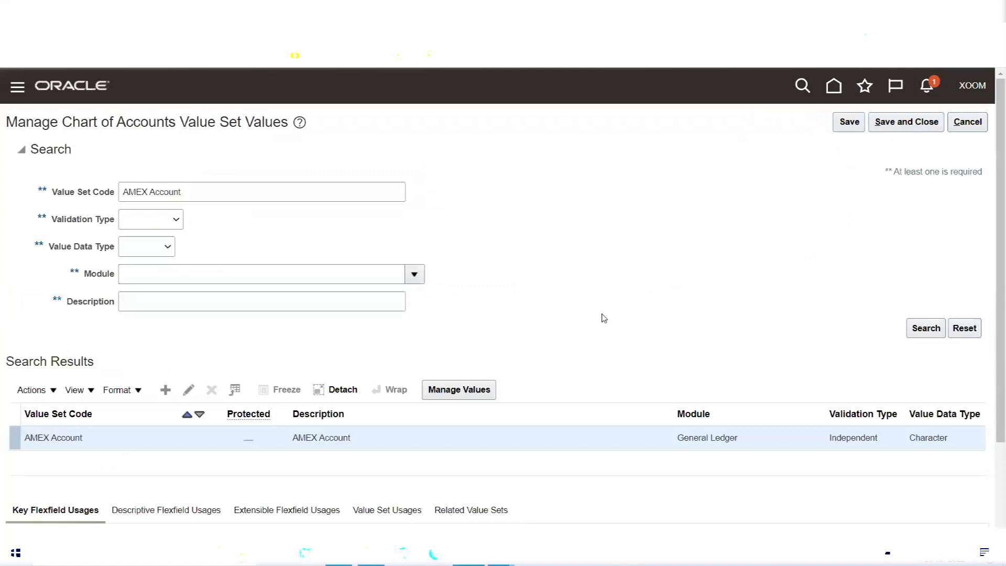
Open the values of the AMEX Account value set and add value 11100 with the description CITI Bank Cash.
left_click(471, 396)
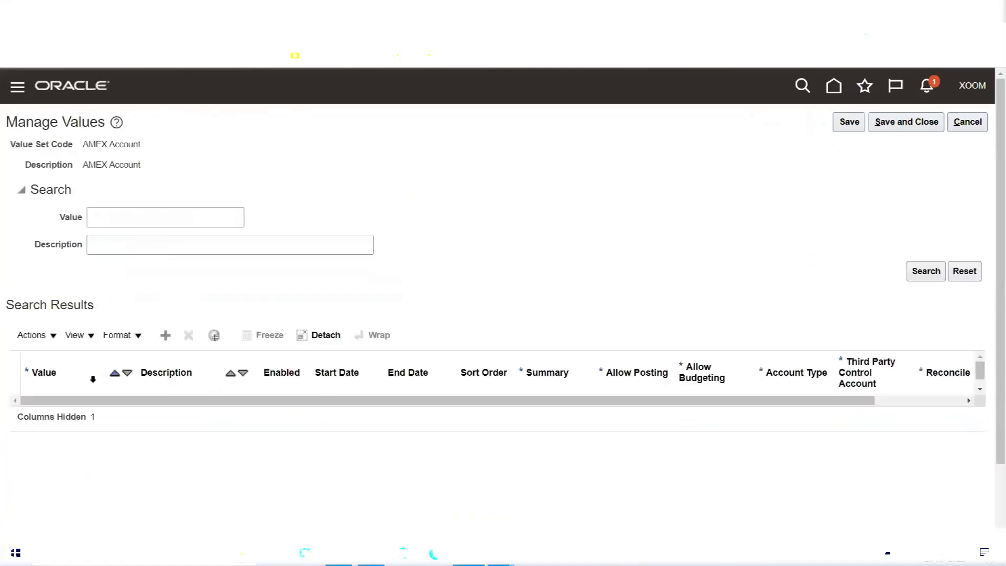
left_click(215, 336)
left_click(74, 408)
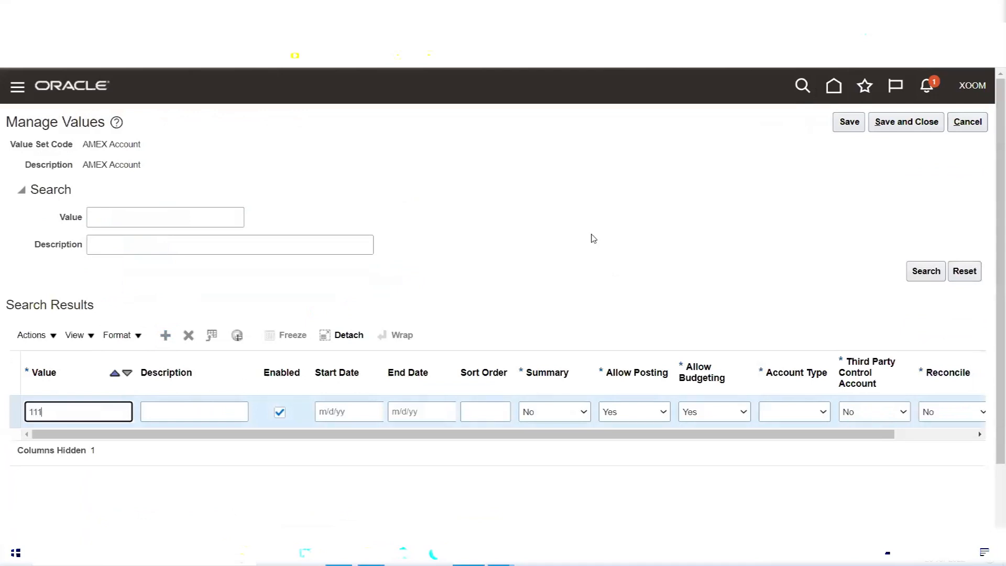
type("11100")
key("Tab")
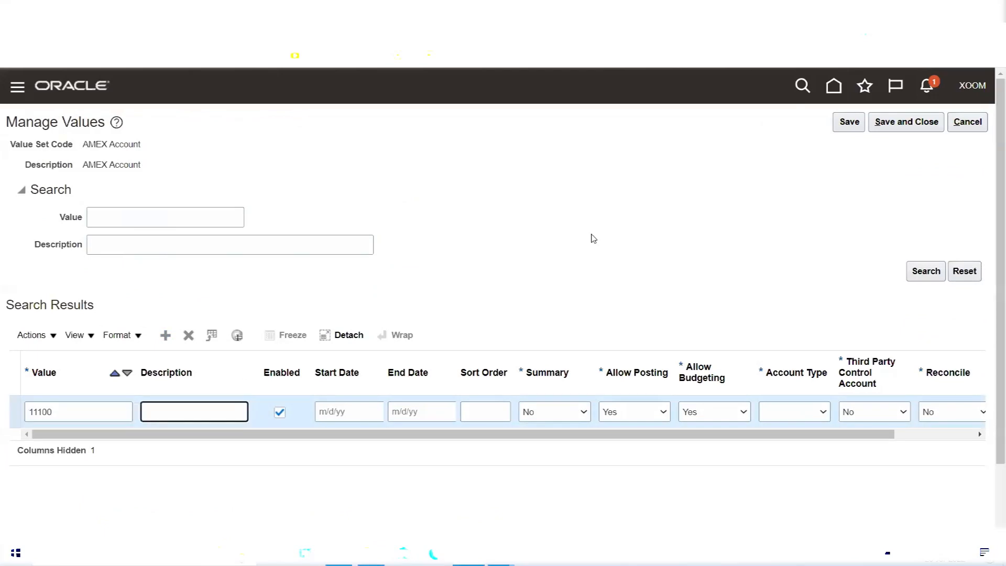
type("CICI B")
key("BackSpace")
key("BackSpace")
key("BackSpace")
key("BackSpace")
type("TI Bank Cash")
Switch to the Excel notes and review the list of account types, focusing on Asset.
key("alt+Tab")
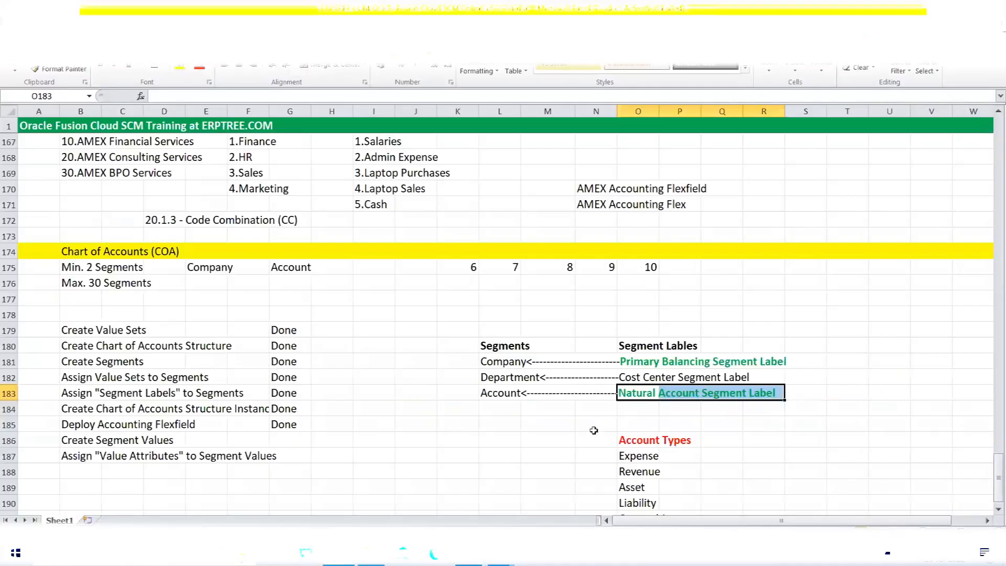
scroll(641, 430, "down", 3)
left_click_drag(635, 349, 651, 425)
left_click(637, 361)
left_click_drag(636, 362, 701, 424)
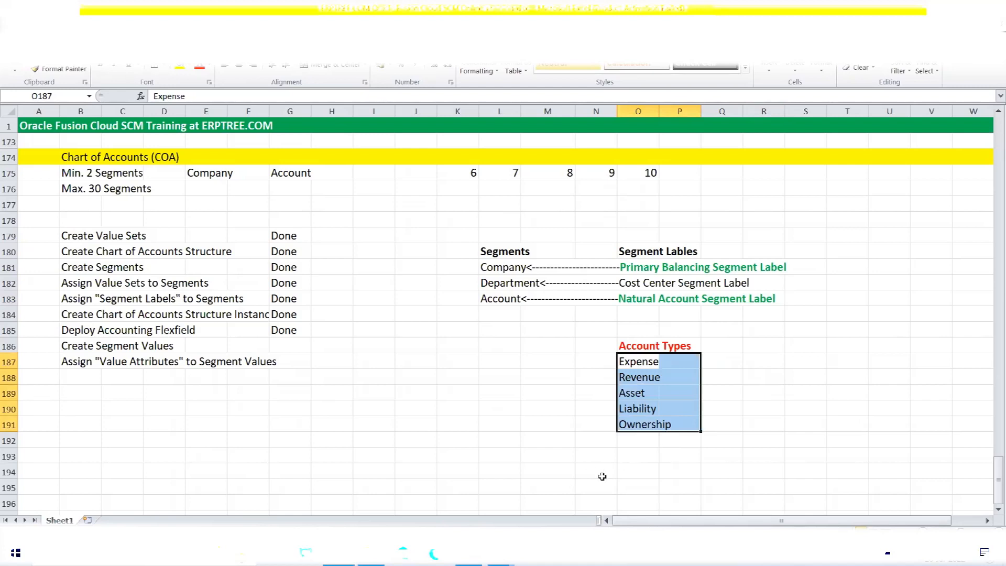
left_click(630, 394)
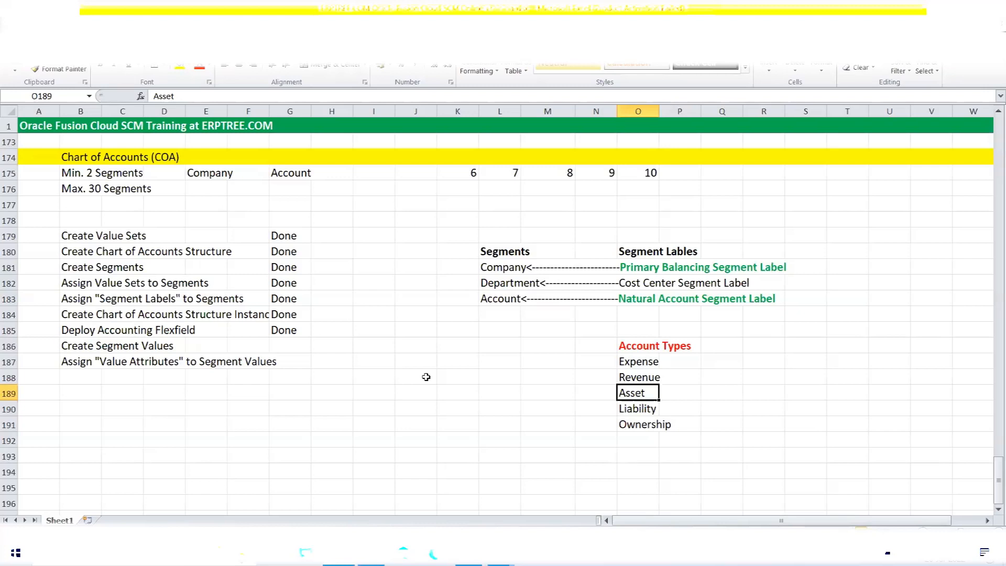
left_click(505, 365)
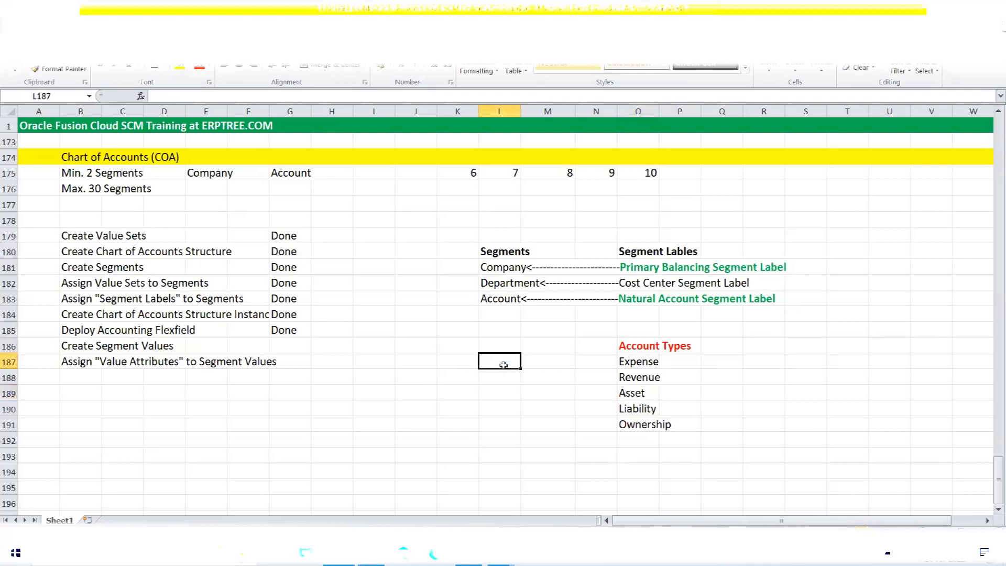
Switch back to Oracle Fusion, set the account type of value 11100 to Asset and look over its remaining attributes.
key("alt+Tab")
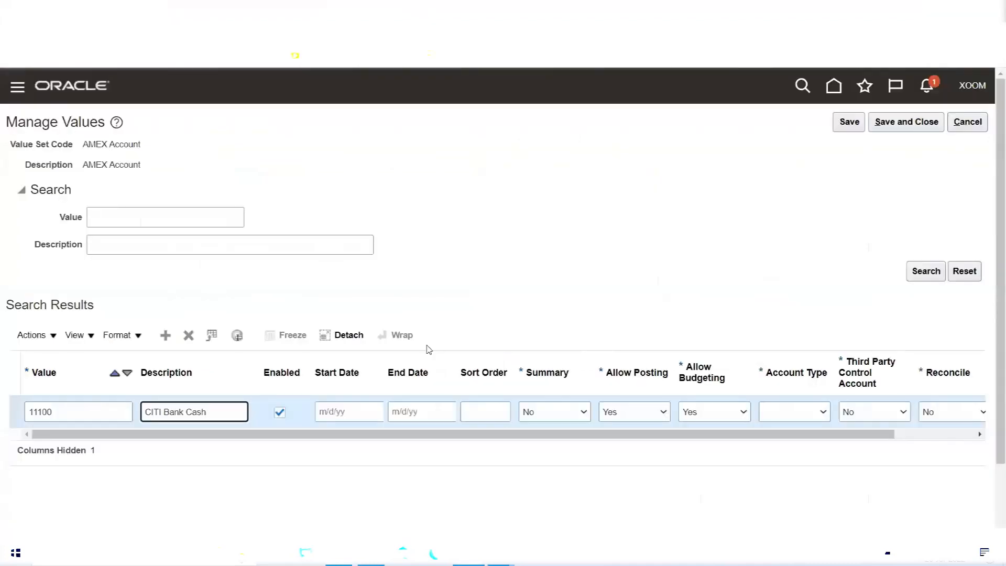
left_click(823, 413)
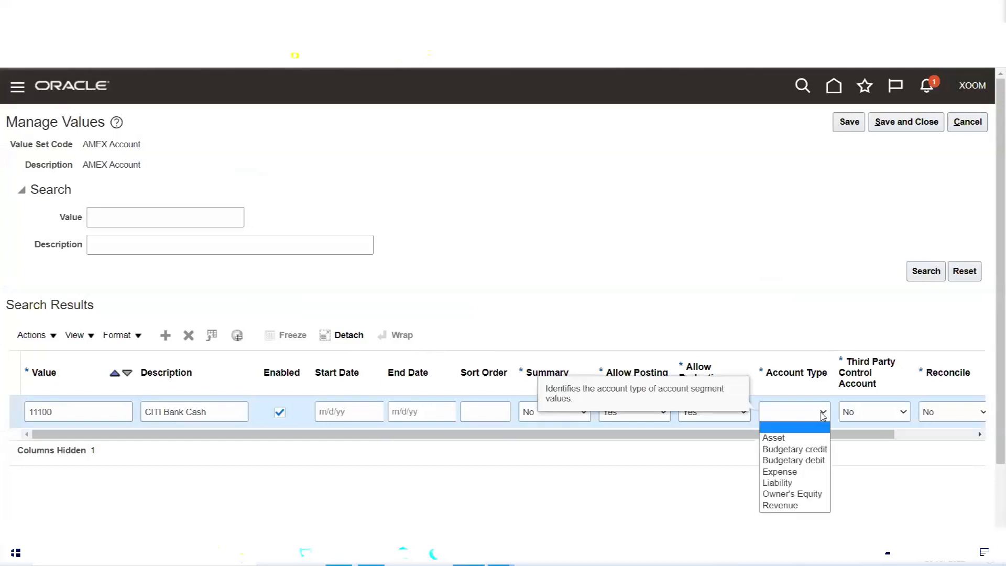
left_click(801, 440)
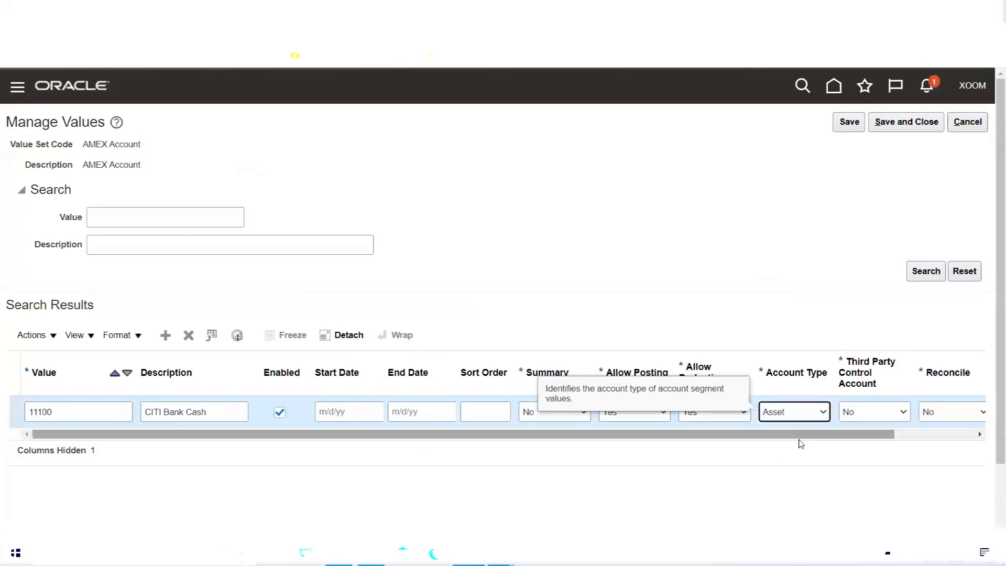
left_click(707, 273)
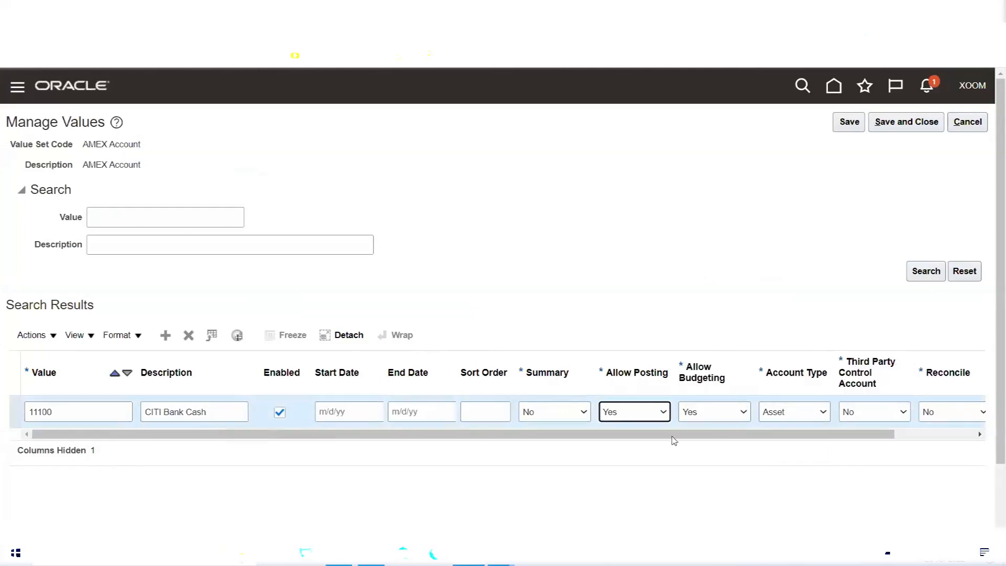
left_click_drag(211, 411, 144, 412)
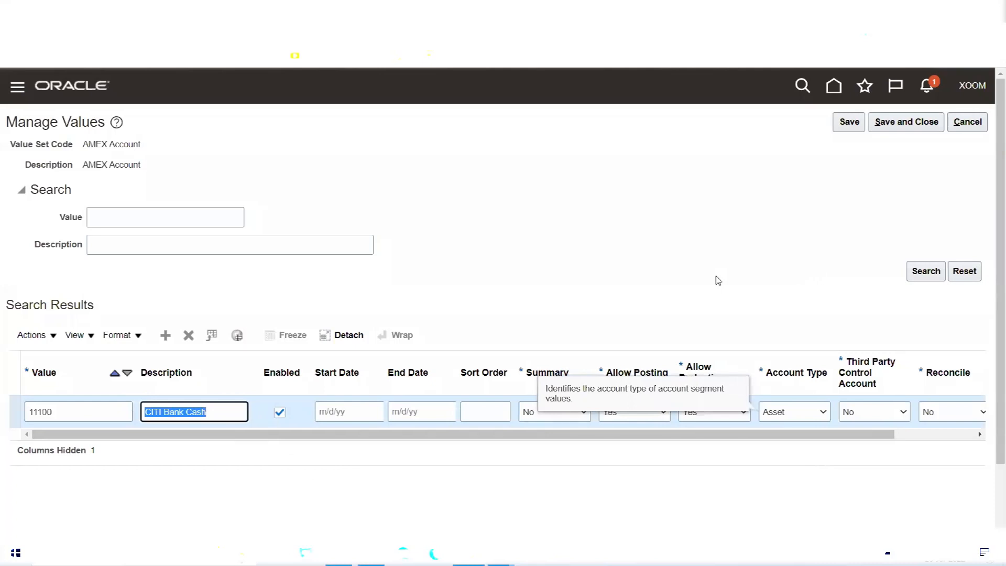
left_click(672, 279)
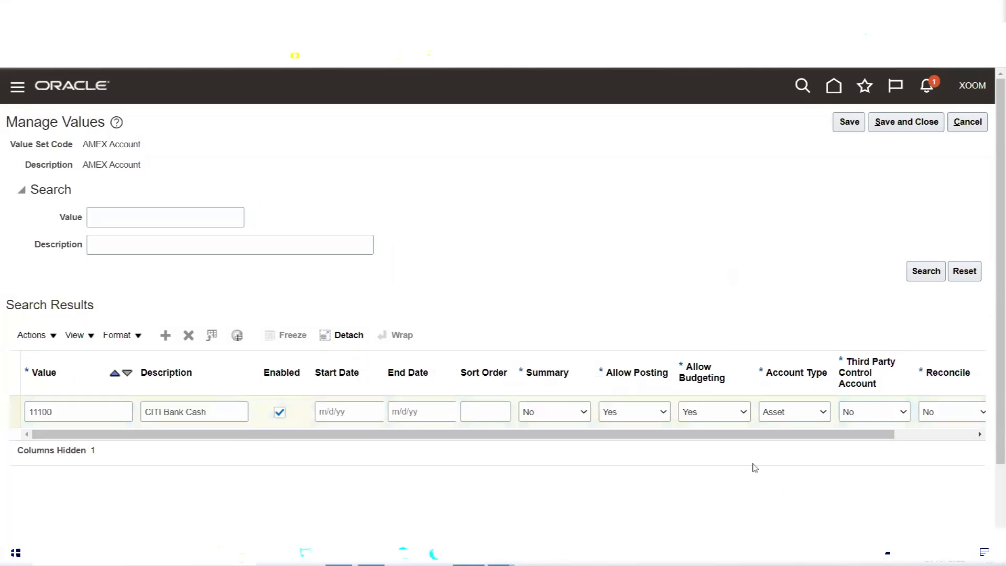
left_click_drag(740, 435, 928, 436)
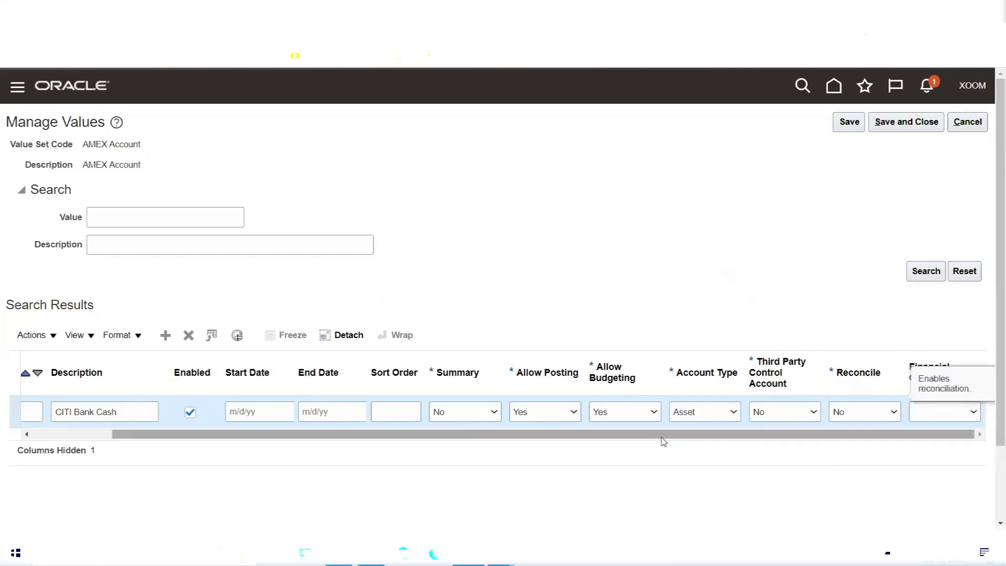
left_click_drag(659, 436, 459, 451)
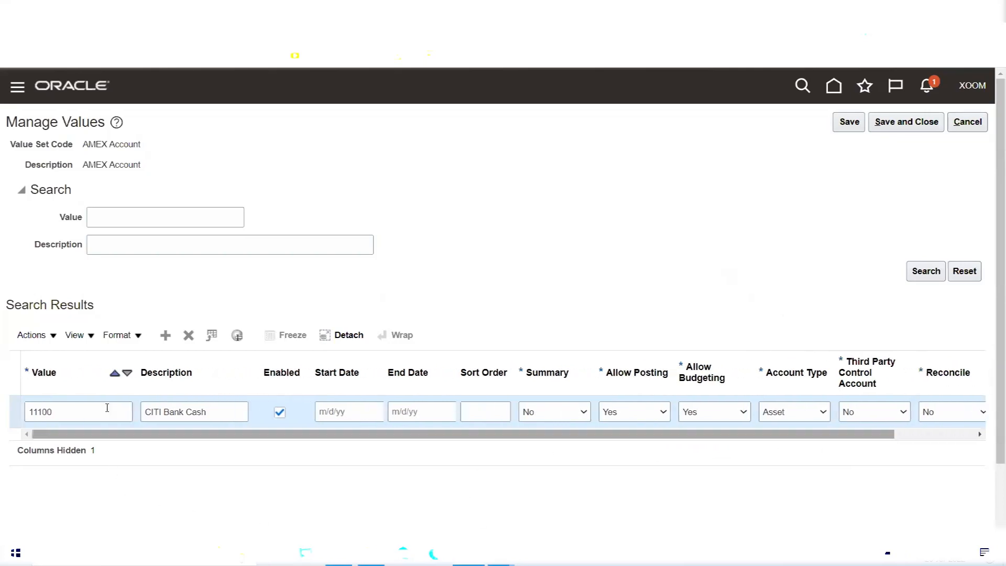
Add account value 22200 with the description Salaries and switch to the Excel notes to check the account types.
left_click(165, 336)
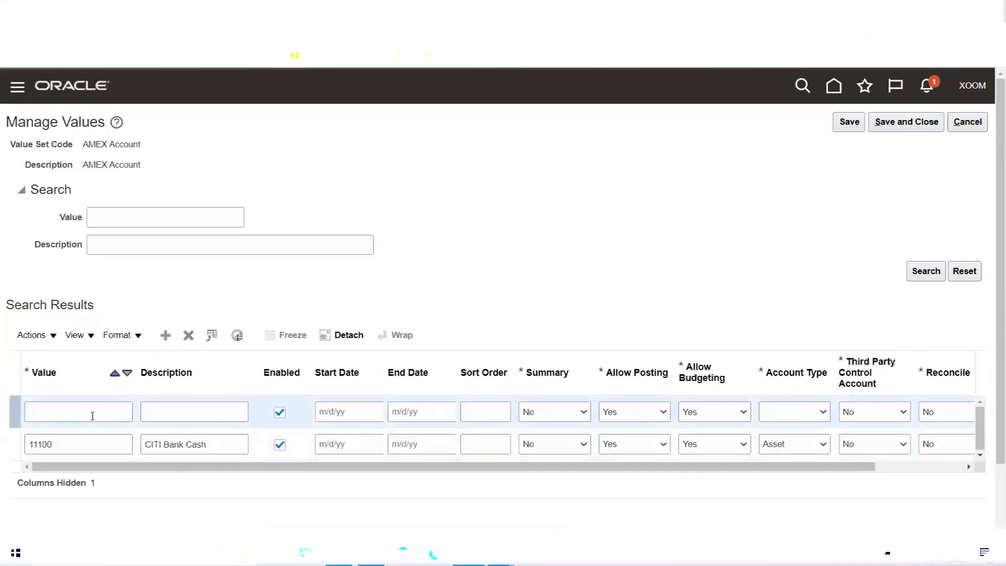
left_click(92, 416)
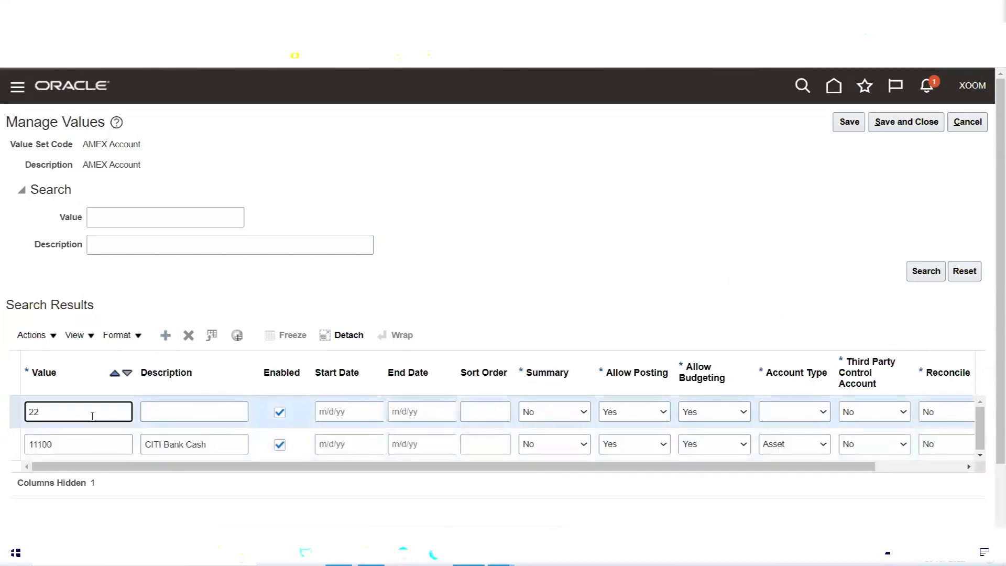
type("22200")
key("Tab")
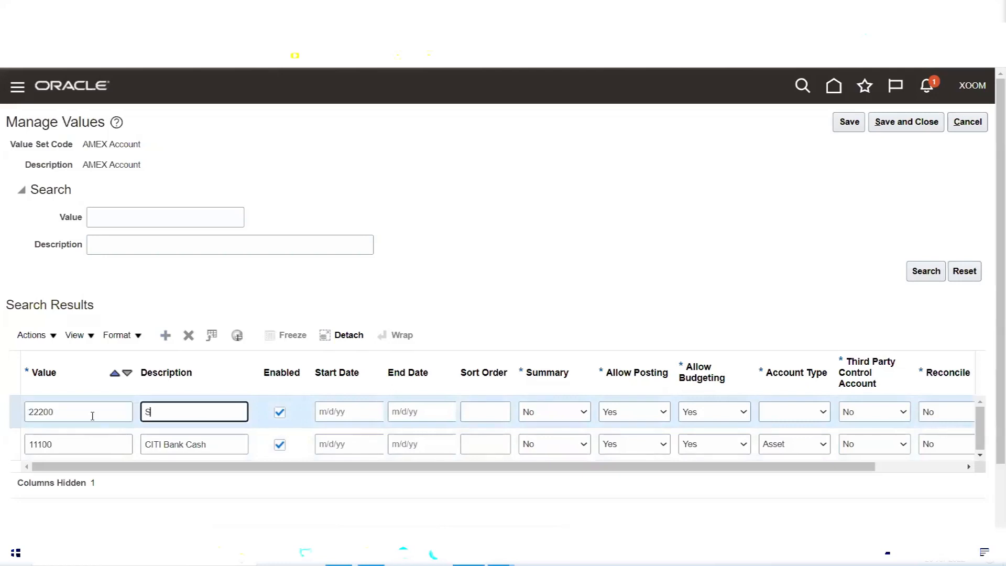
type("Salaries")
key("alt+Tab")
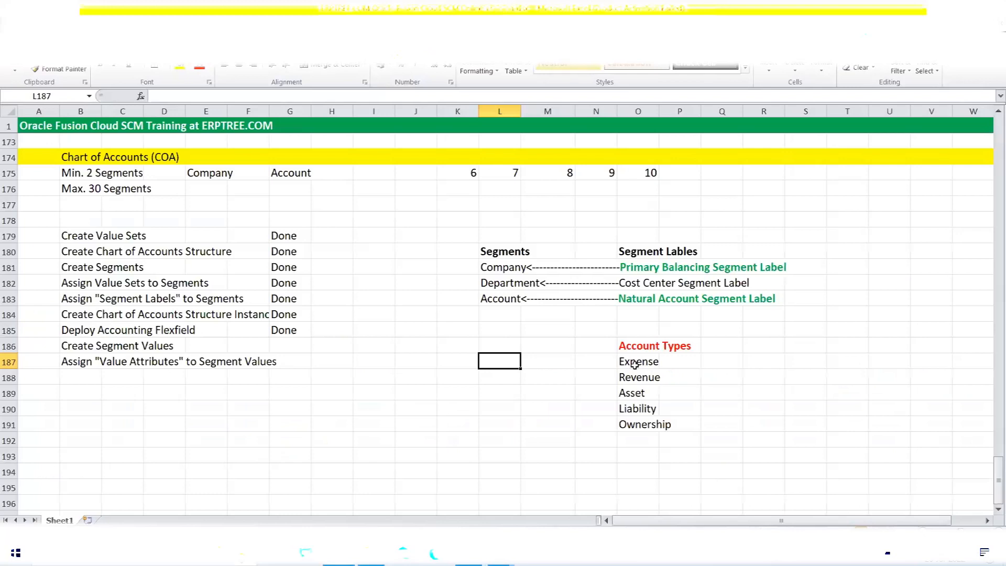
left_click_drag(638, 361, 643, 424)
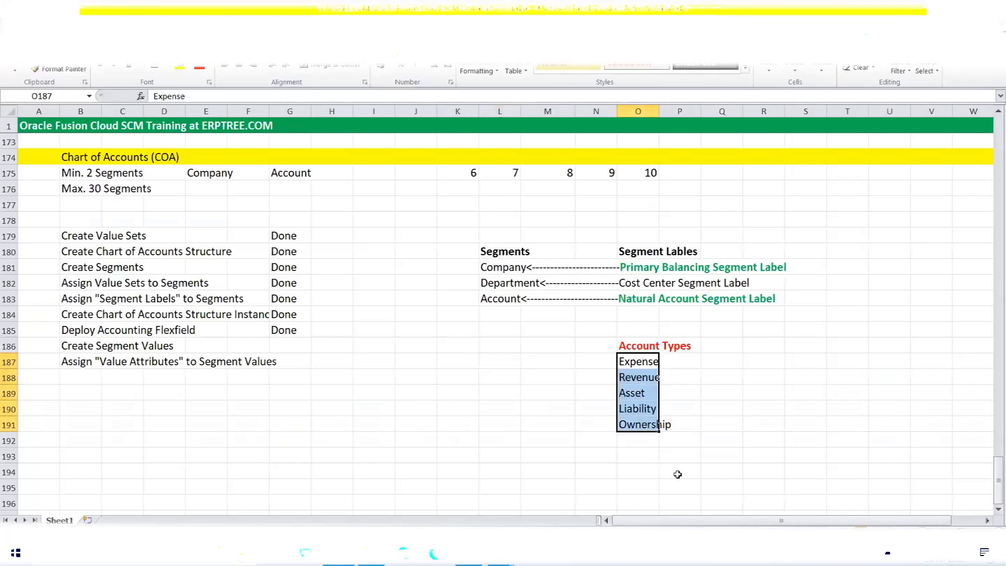
Switch back to Oracle Fusion, set the Salaries value's account type to Expense and add another blank value row.
key("alt+Tab")
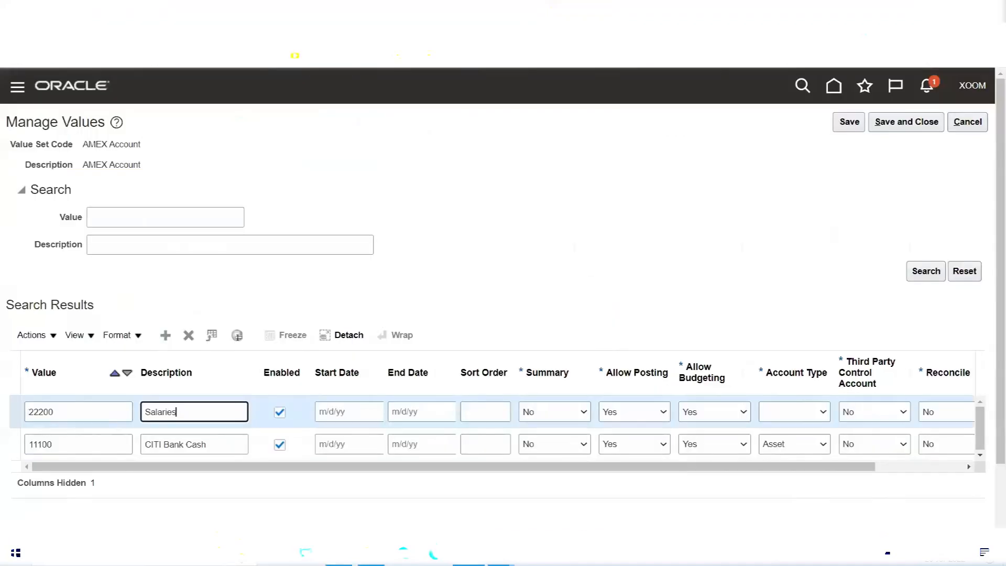
left_click(811, 416)
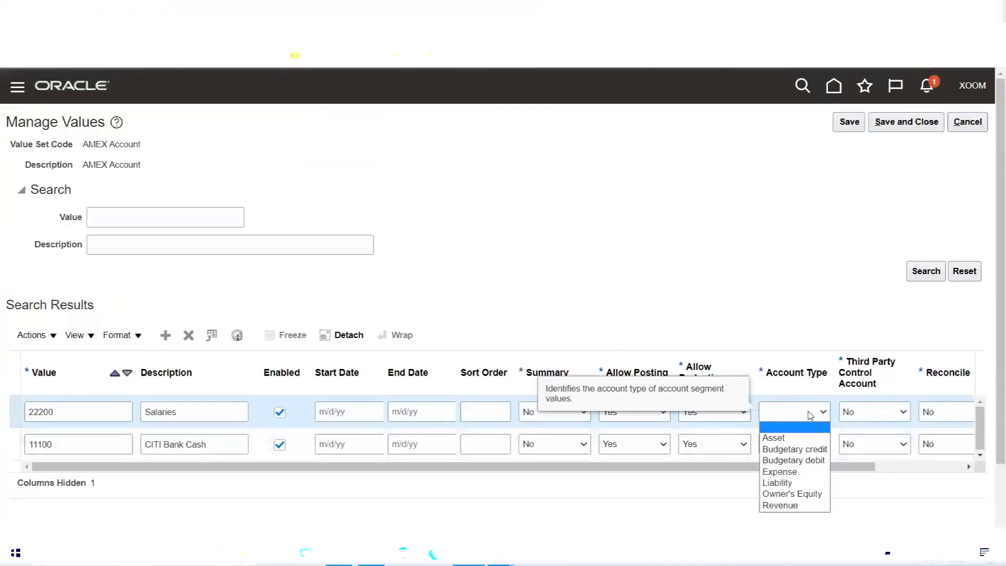
left_click(801, 472)
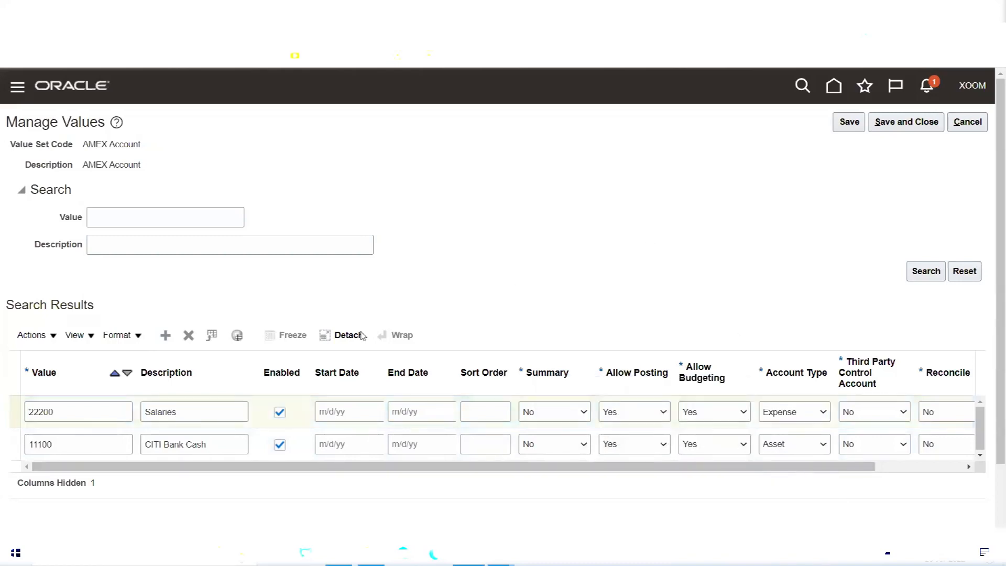
left_click(165, 335)
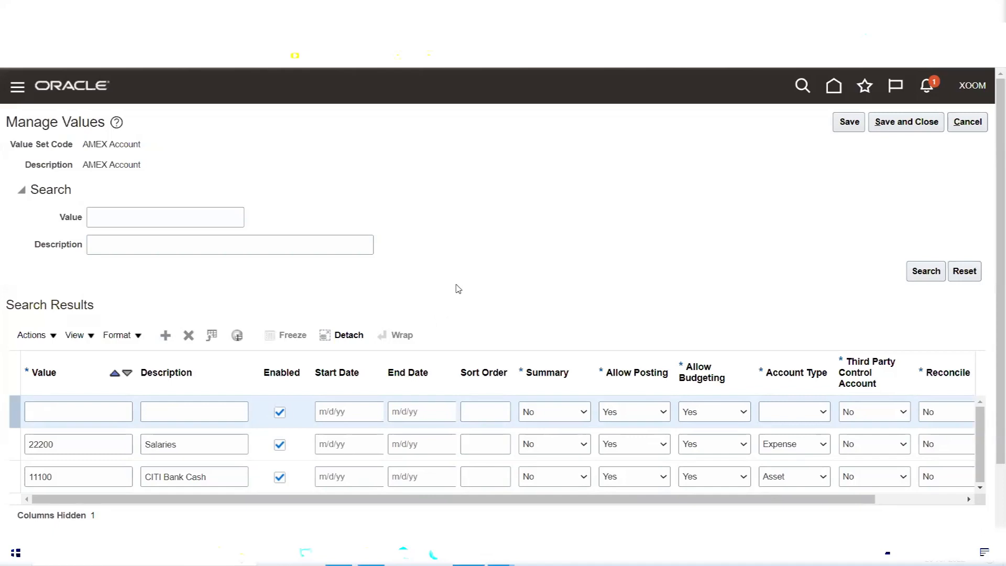
left_click(88, 406)
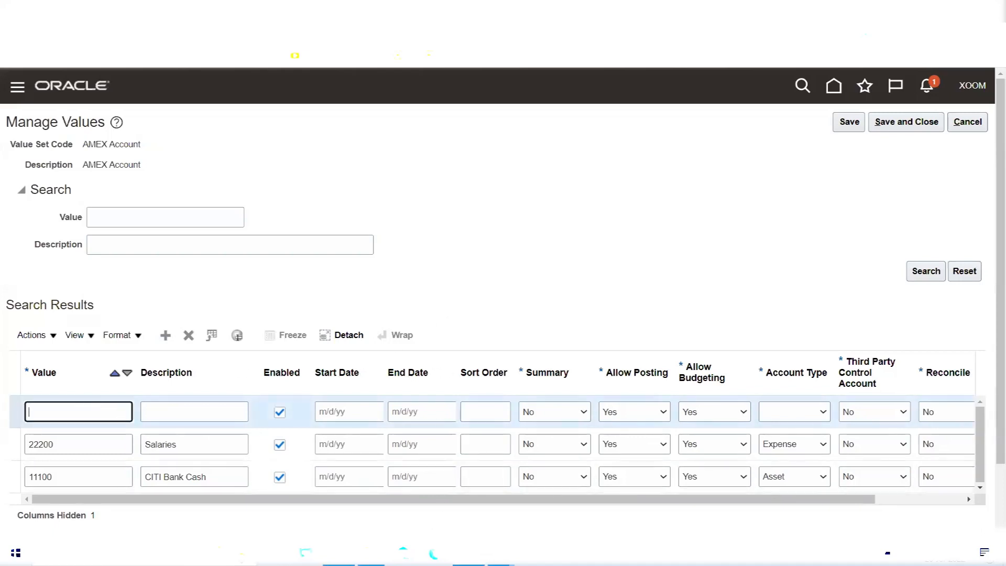
Switch to the Excel notes and enter "Revenue-Expense = Net Income" in cell M193 below the account types.
left_click(495, 554)
scroll(734, 370, "down", 1)
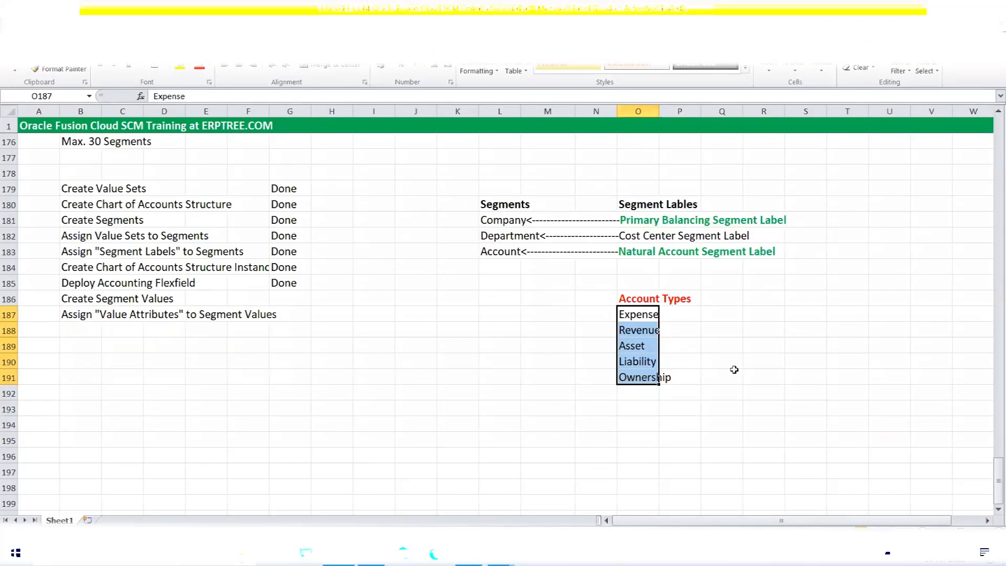
scroll(734, 370, "down", 1)
left_click(561, 359)
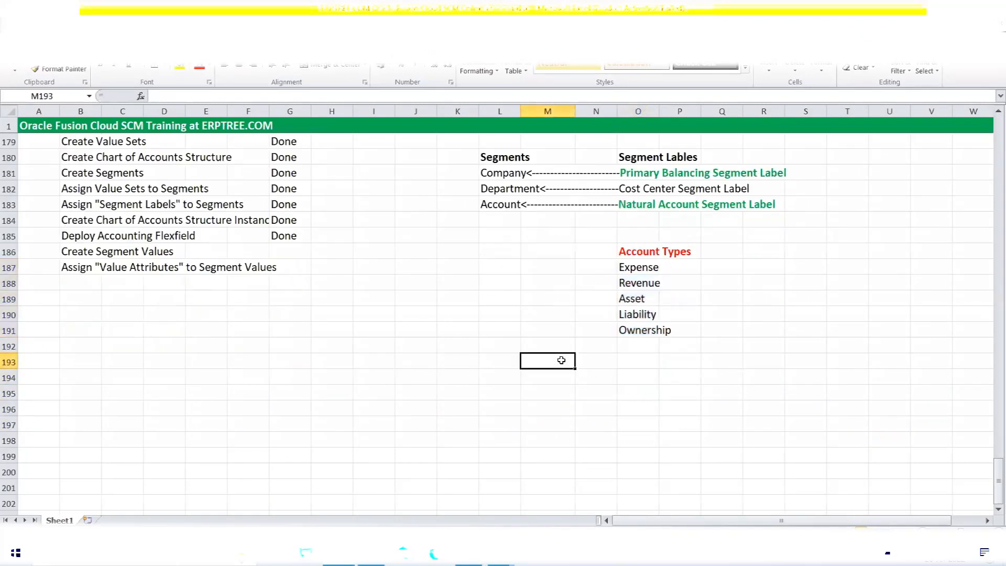
type("Revenue")
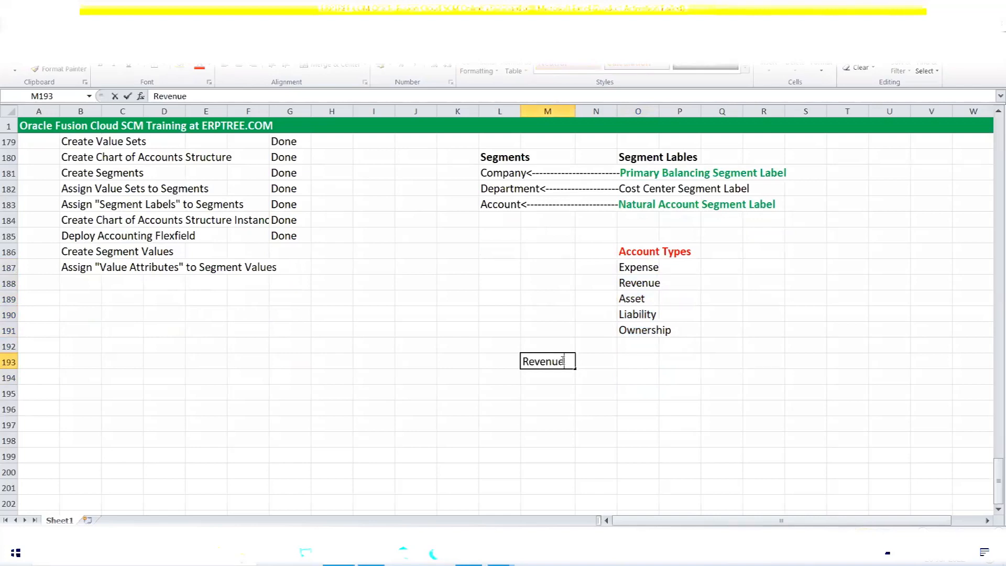
type("-Expense = Net Income")
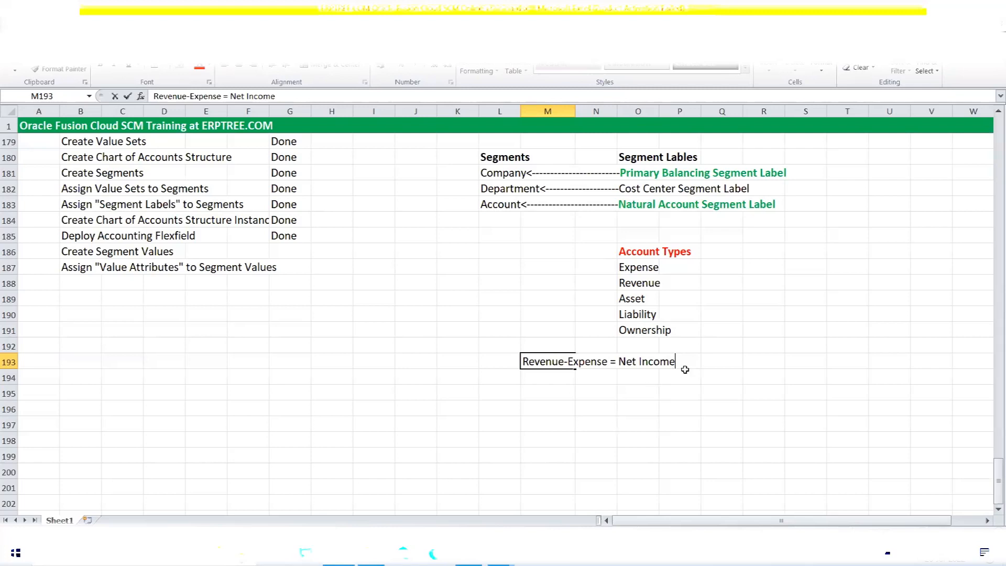
left_click_drag(619, 362, 675, 361)
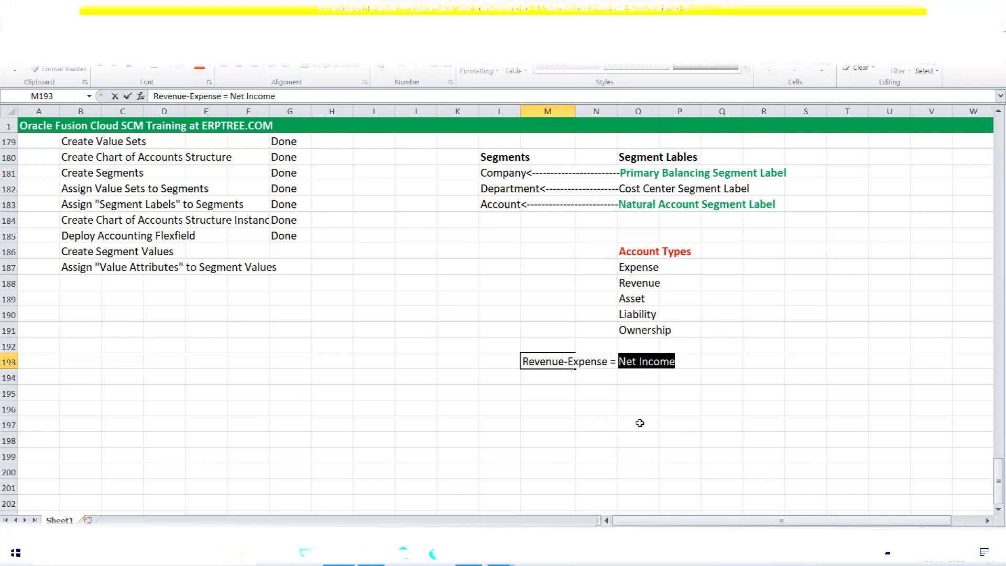
left_click(599, 394)
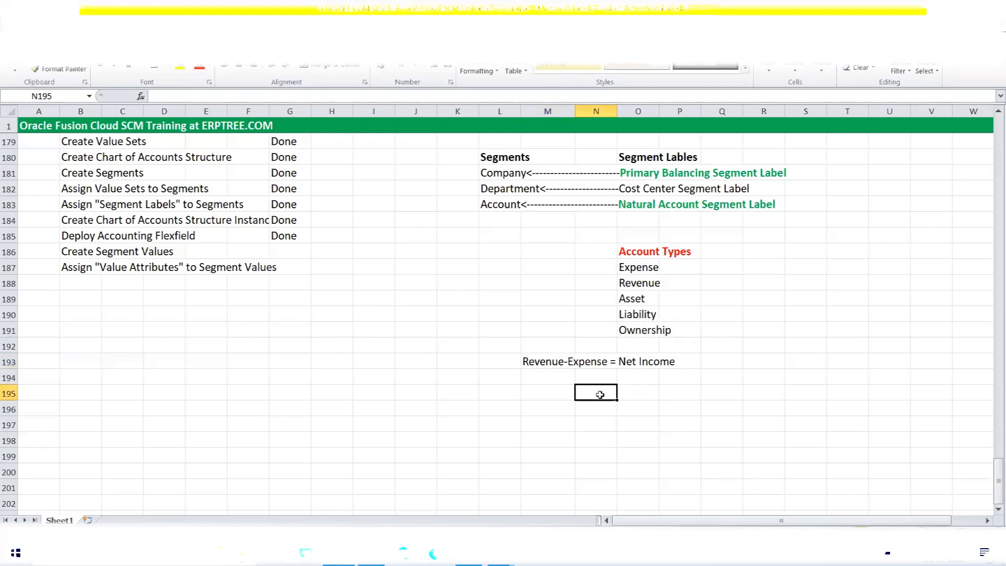
Enter "Retained Earnings" in cell N195 below the net income formula.
type("Re")
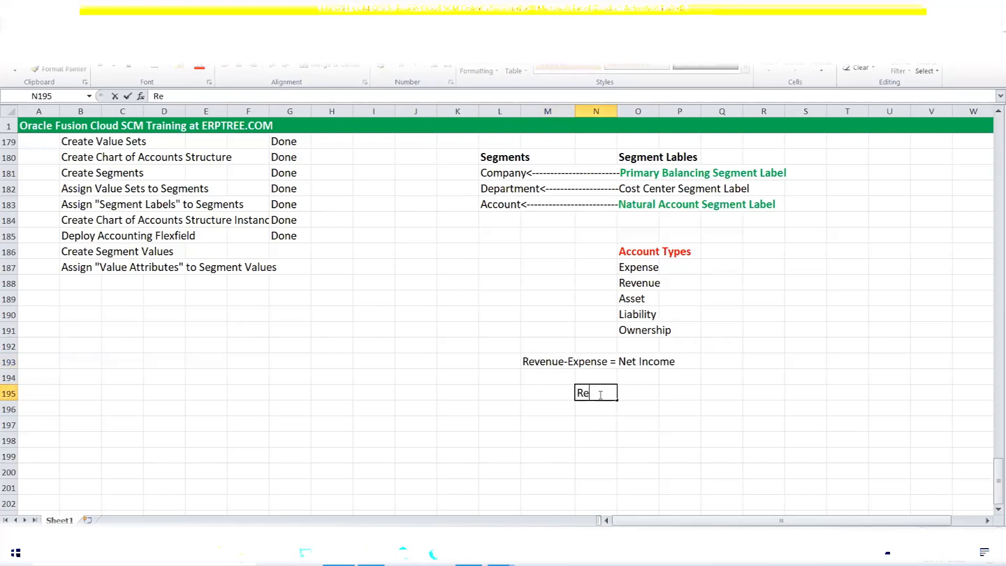
type("tained Ea")
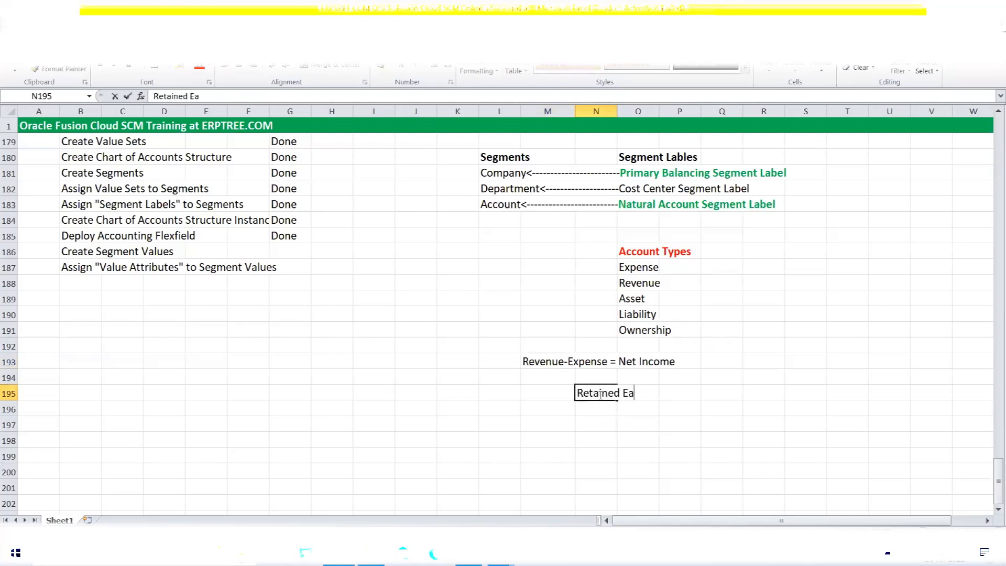
type("rnings")
key("ctrl+Return")
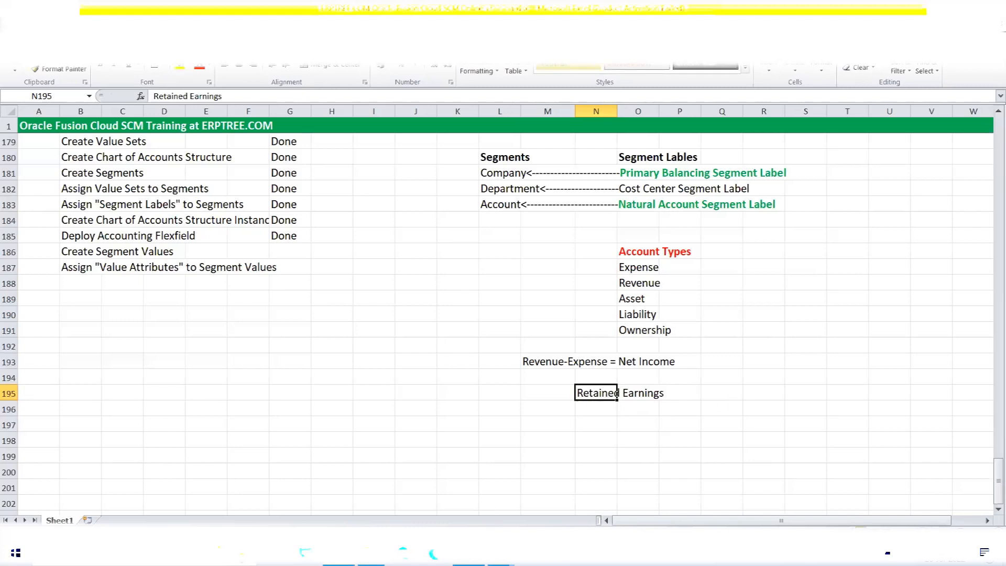
Switch to Oracle Fusion, add account value 33310 Retained Earnings with account type Owner's Equity, and save and close back to the implementation project.
left_click(468, 553)
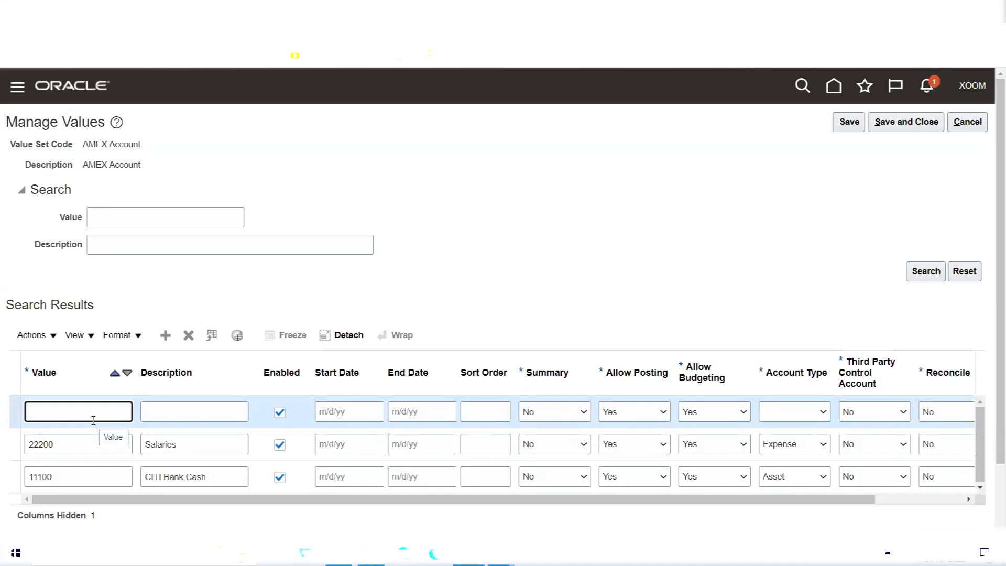
type("33310")
key("Tab")
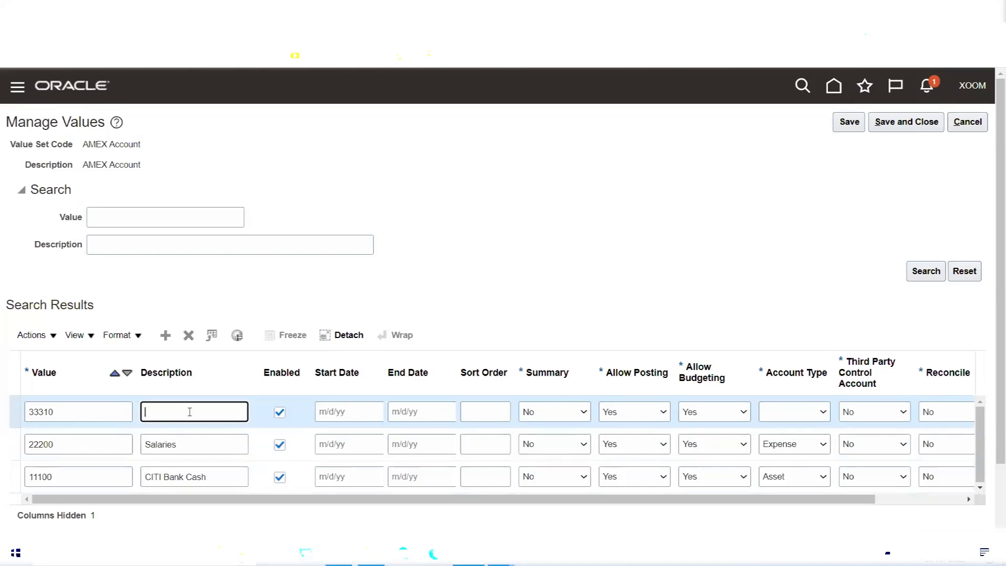
type("Retained Earnings")
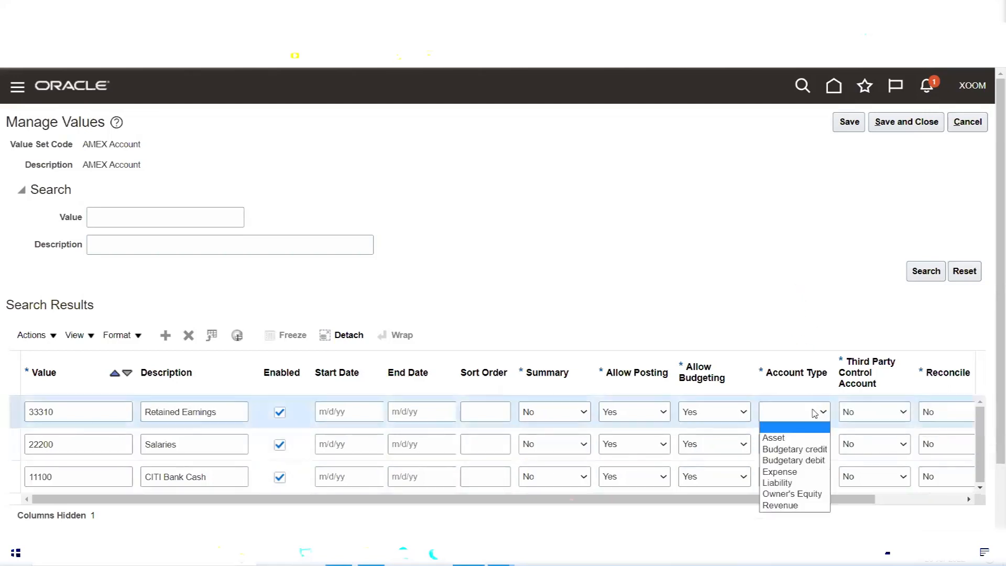
left_click(812, 411)
left_click(791, 494)
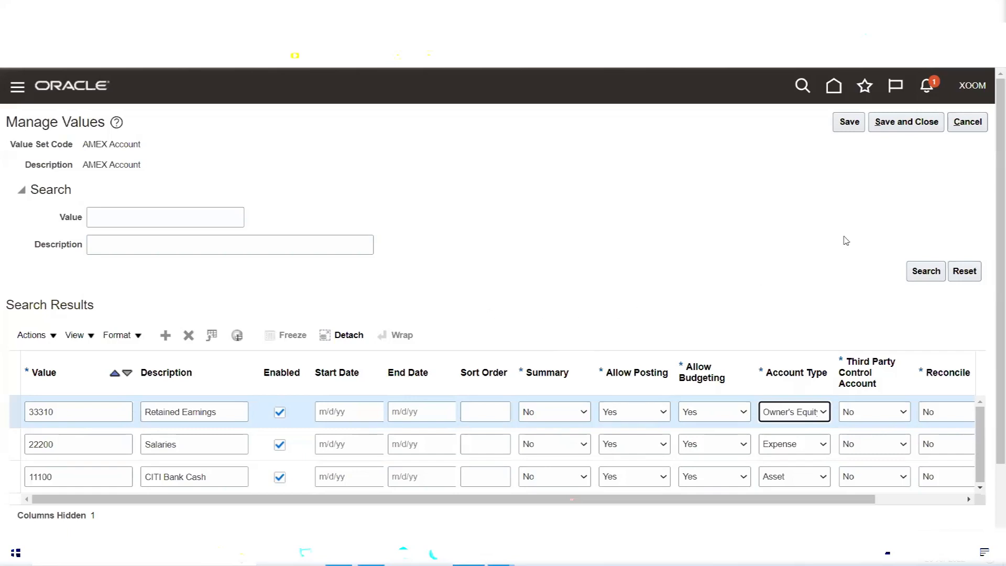
left_click(919, 124)
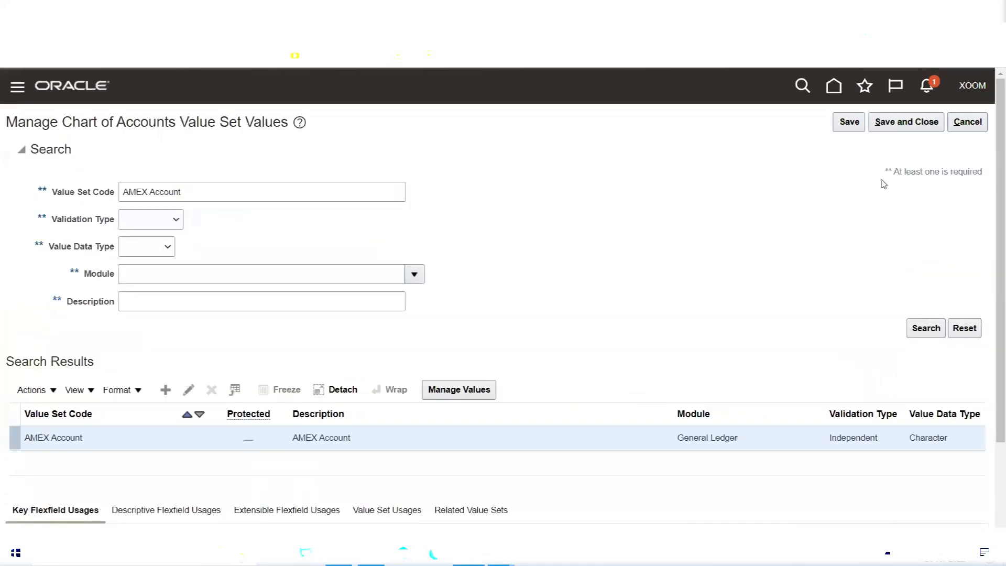
left_click(910, 128)
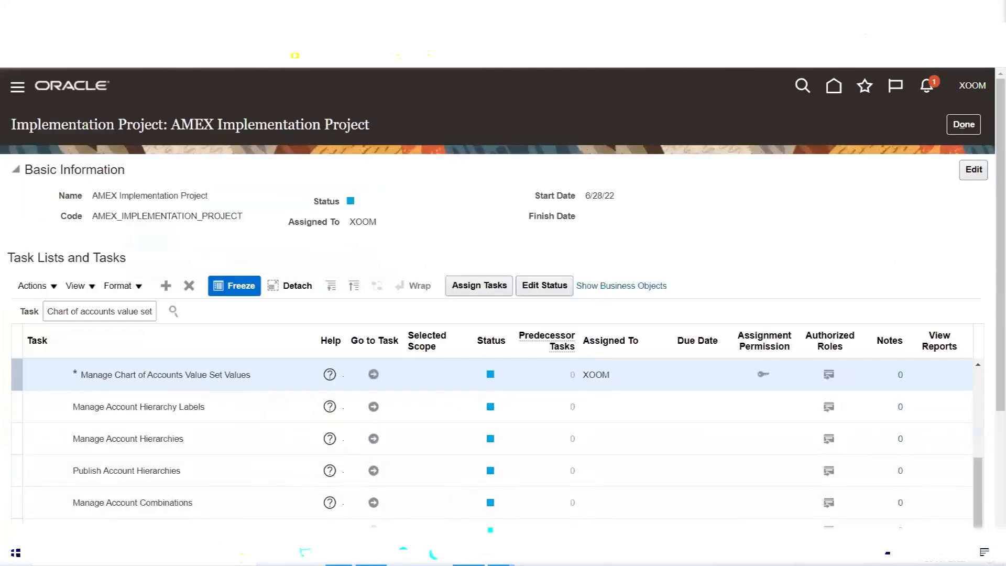
Switch to the Excel notes and mark the Create Segment Values and Assign "Value Attributes" tasks as Done in G186 and G187.
left_click(338, 553)
left_click(293, 252)
type("Done")
key("Return")
type("Done")
key("Tab")
List Calendar, Currency and Chart of Accounts (COA) in cells B192 to B194 below the task list.
scroll(401, 316, "up", 2)
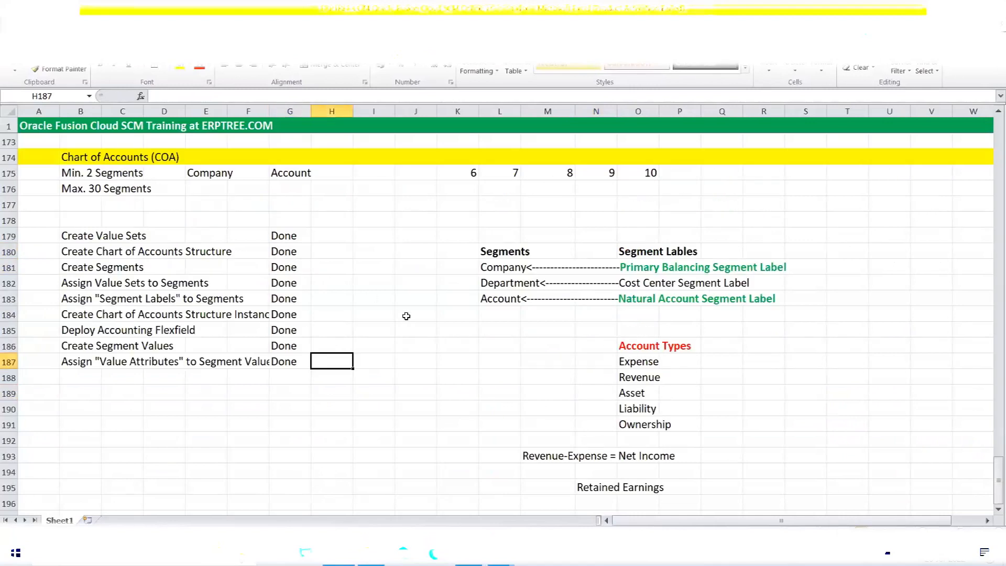
scroll(406, 315, "down", 1)
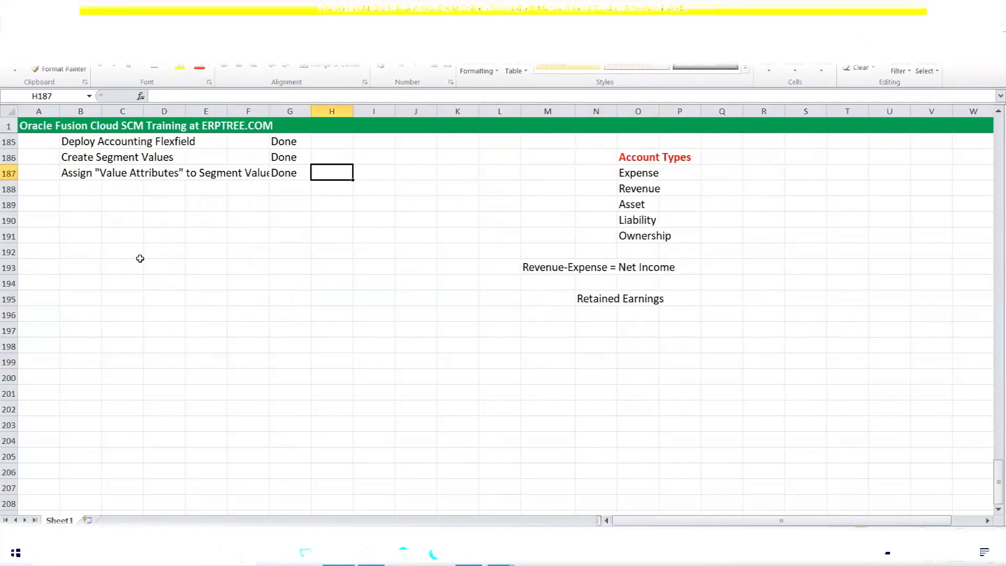
left_click(88, 252)
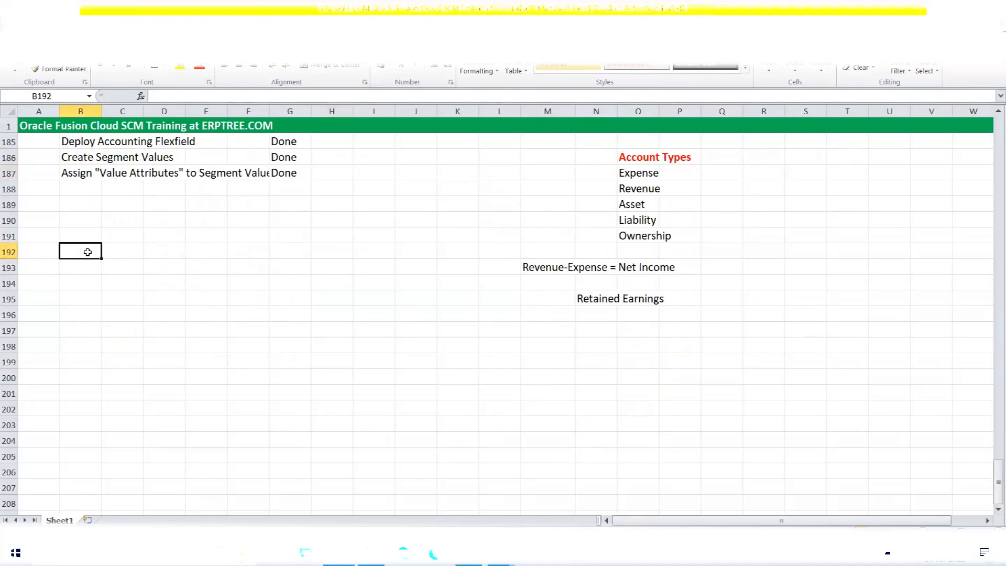
type("Calendar")
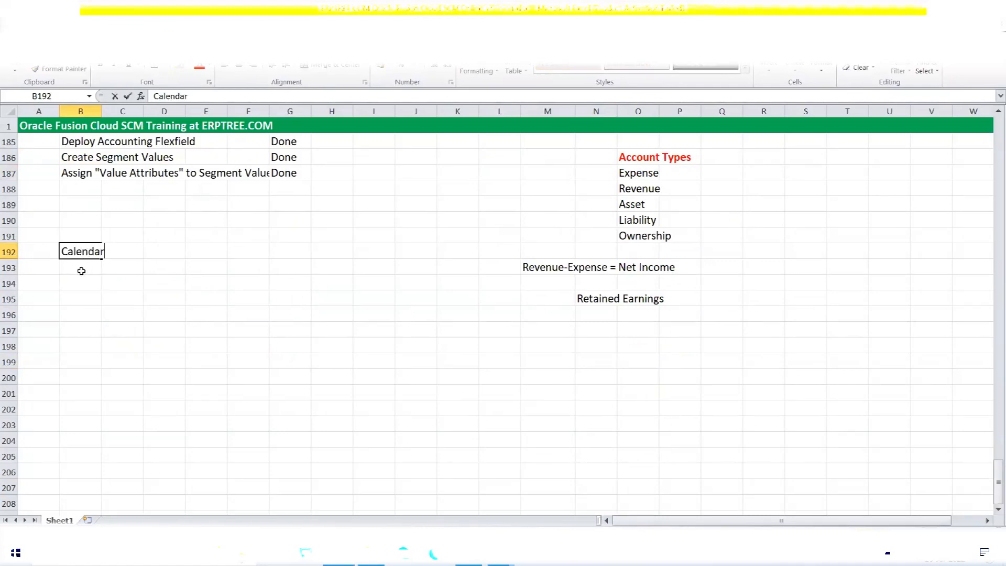
left_click(80, 269)
type("Currency")
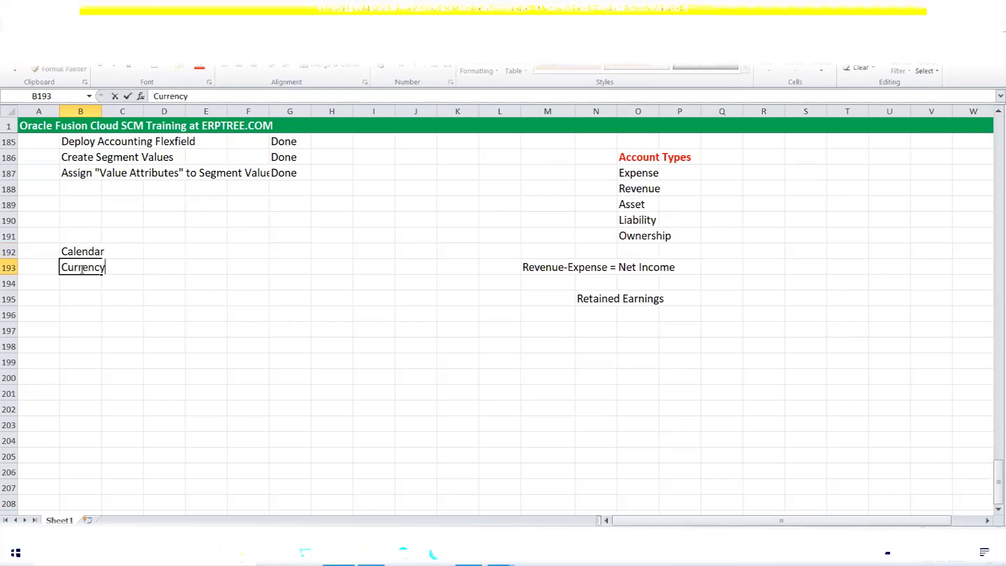
key("Return")
type("Chart of Accounts (")
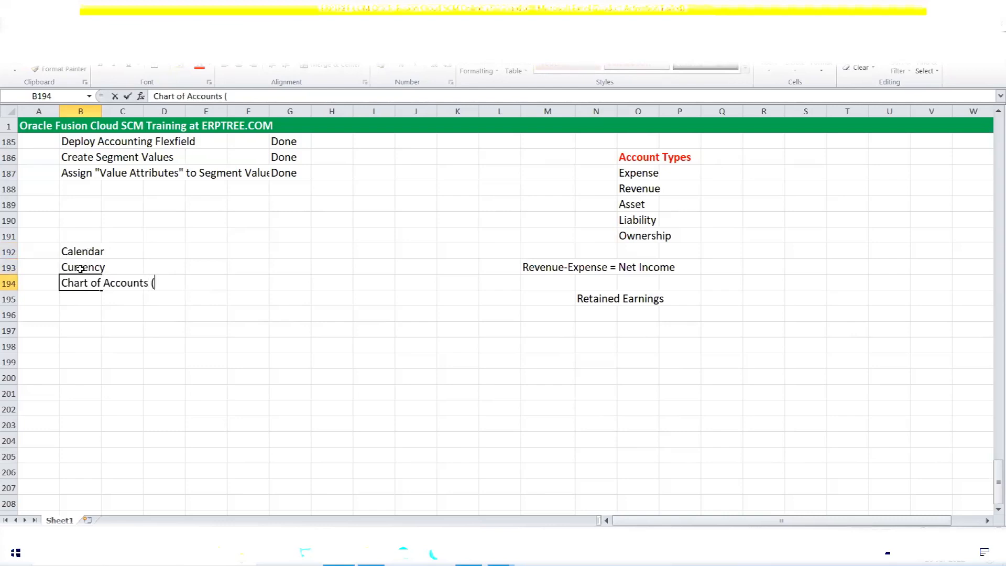
type("COA)")
left_click(106, 296)
left_click(94, 295)
Go over the Calendar, Currency and Chart of Accounts (COA) entries in cells B192 to B194.
left_click(81, 252)
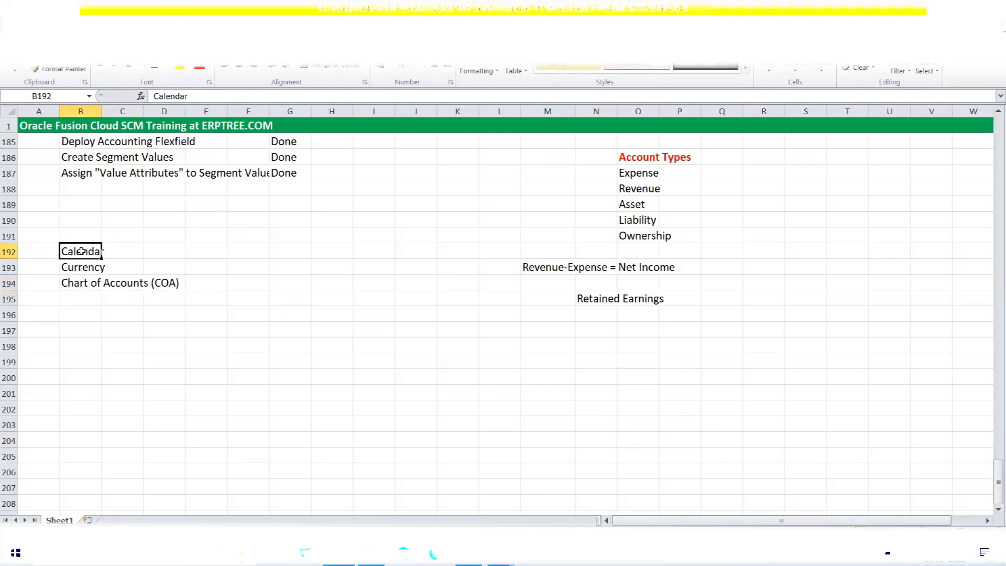
left_click(81, 269)
left_click(80, 282)
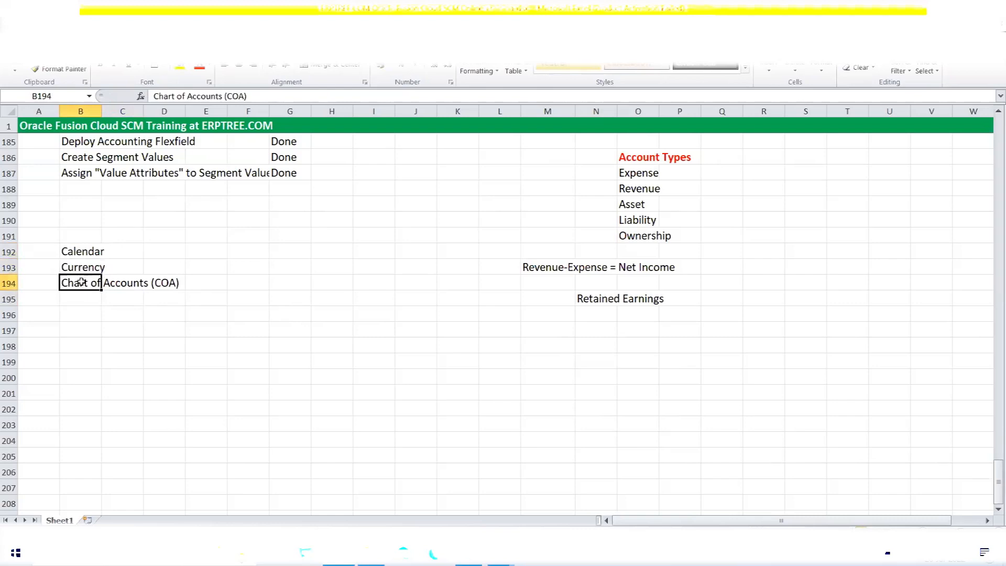
left_click_drag(92, 252, 87, 281)
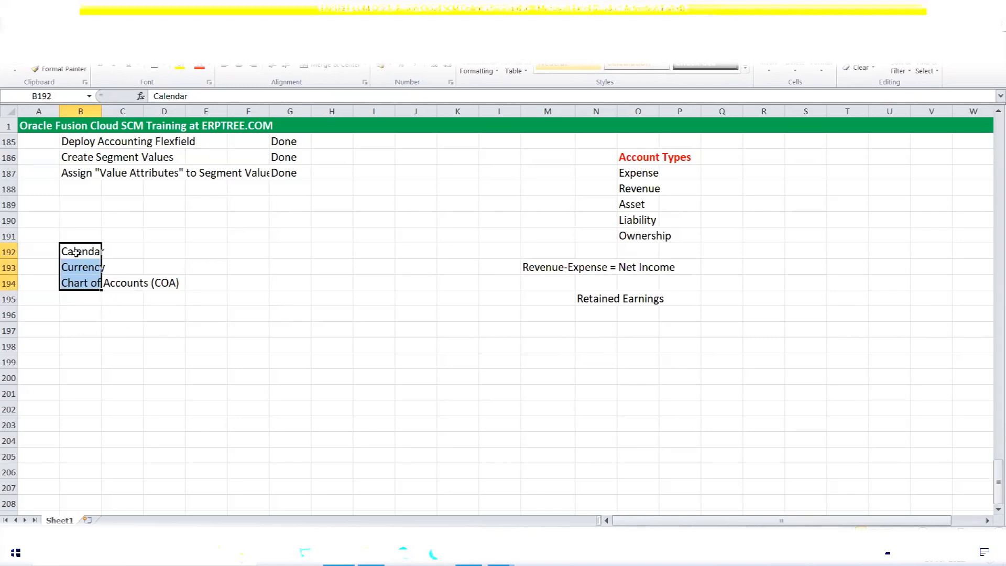
left_click_drag(76, 251, 164, 290)
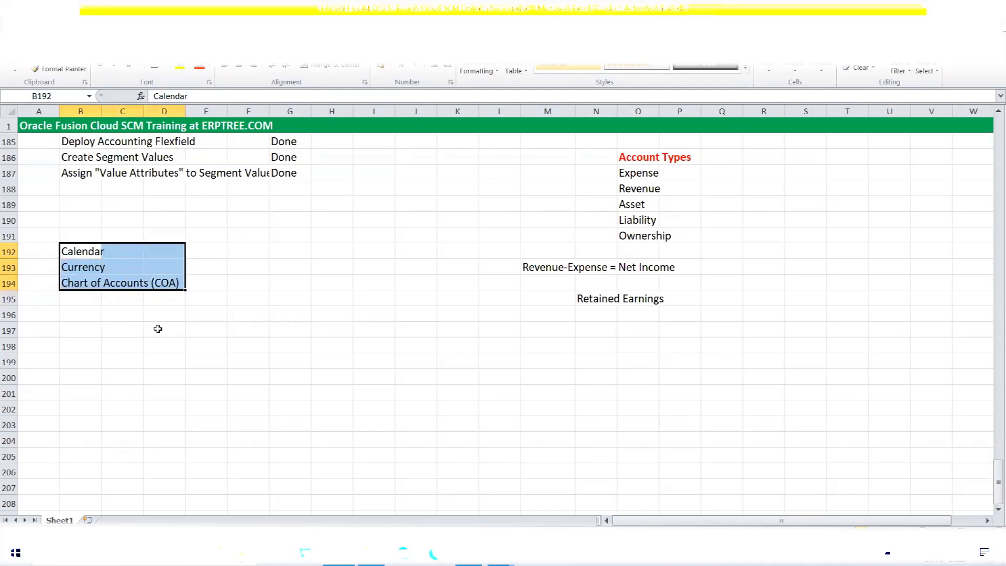
left_click(74, 265)
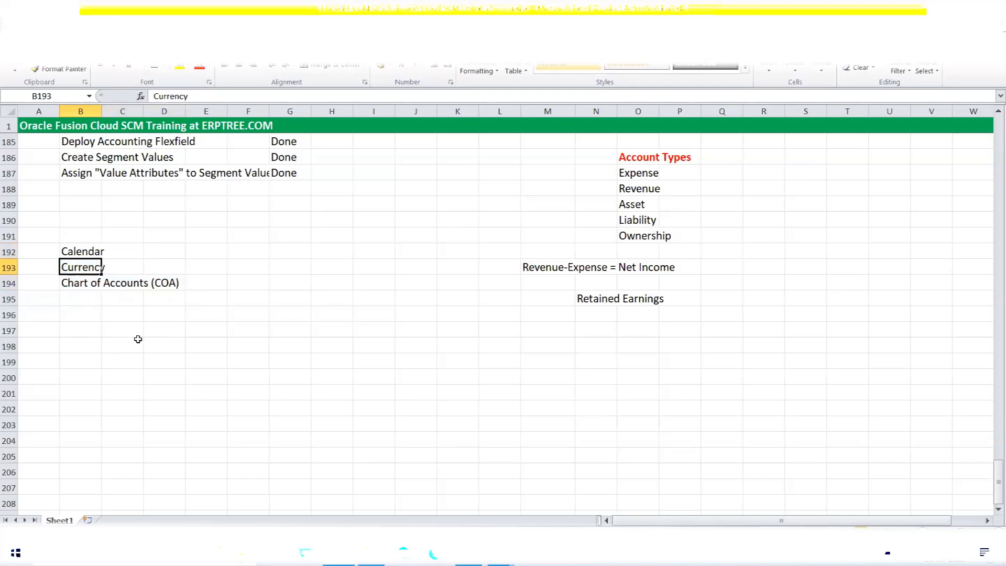
left_click(83, 280)
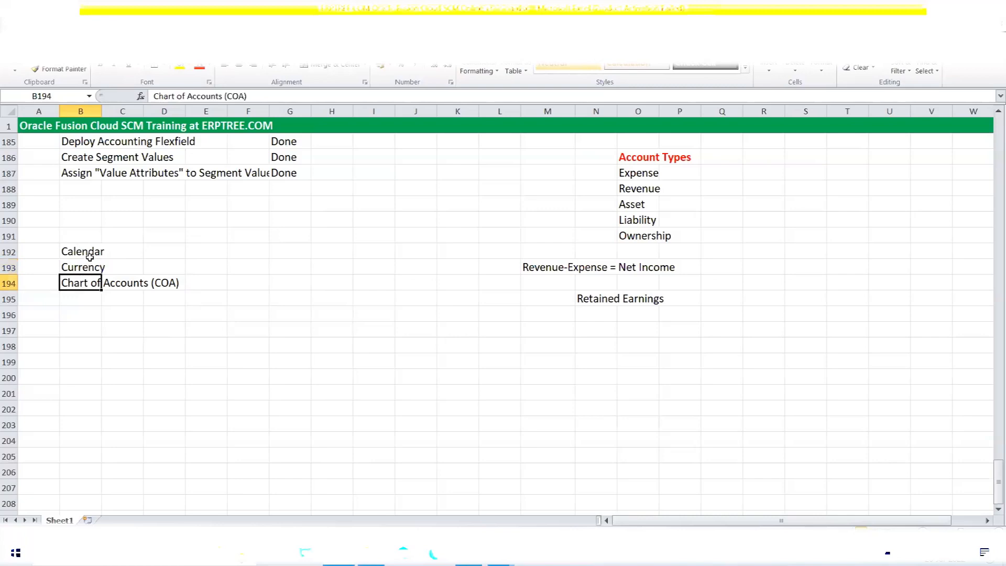
left_click_drag(83, 252, 91, 281)
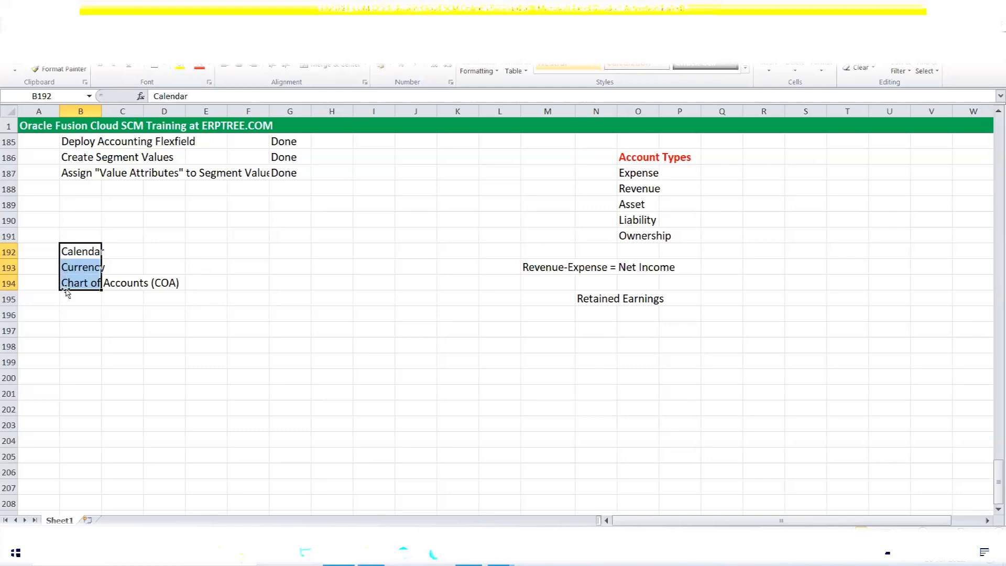
left_click(231, 265)
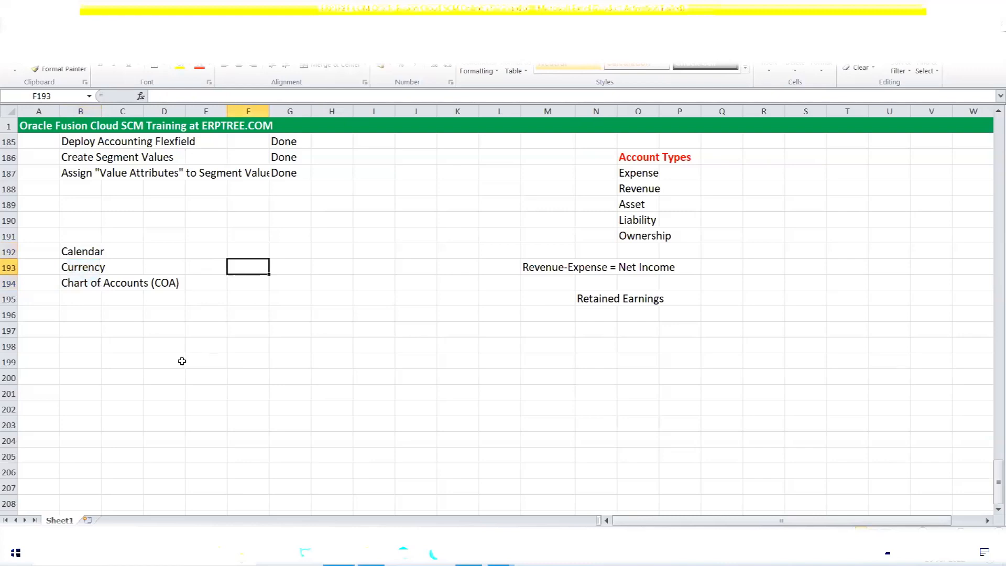
left_click(82, 251)
left_click(82, 265)
left_click(84, 281)
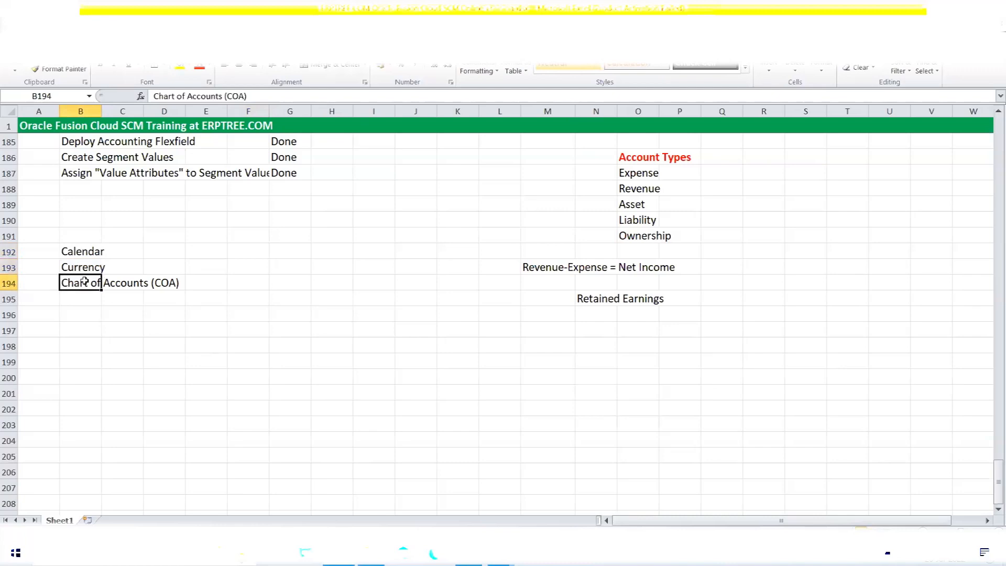
Enter "3 C's" in cell E193 beside the Currency entry.
left_click(209, 270)
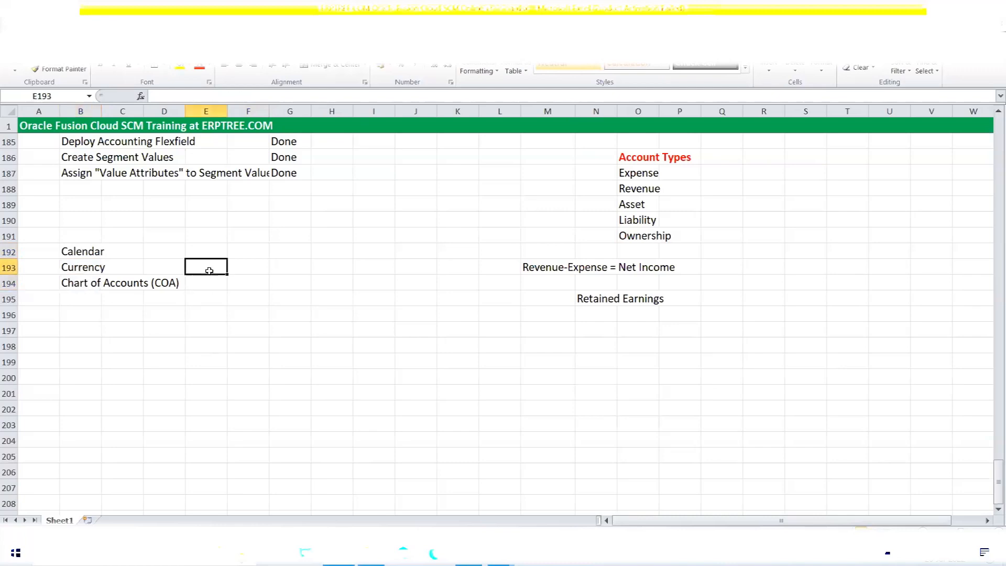
type("3")
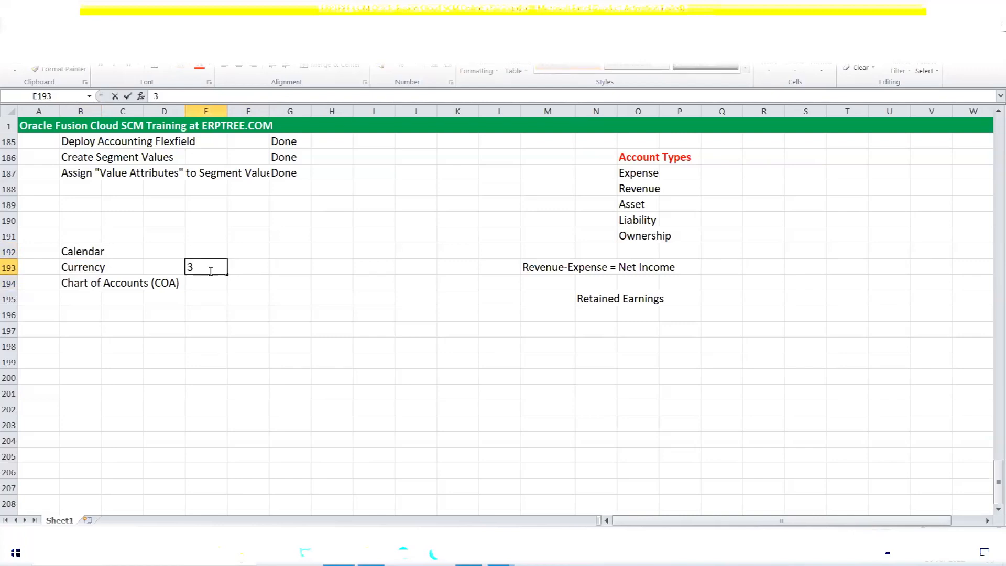
type(" C's")
left_click_drag(90, 252, 87, 282)
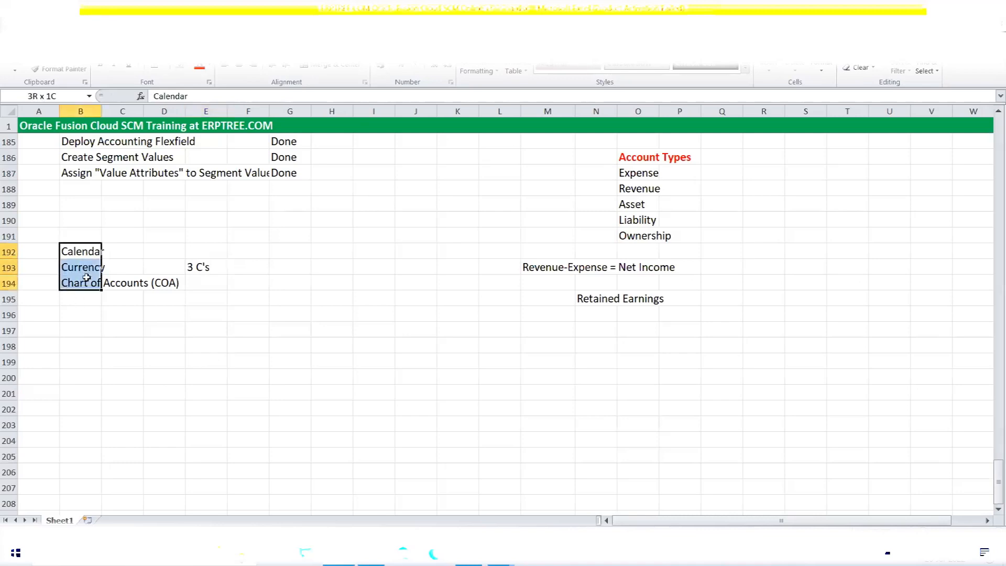
Add the heading "Primary Ledger (PL)" in cell B191 above the list and format it bold and red.
left_click(83, 235)
type("Primar")
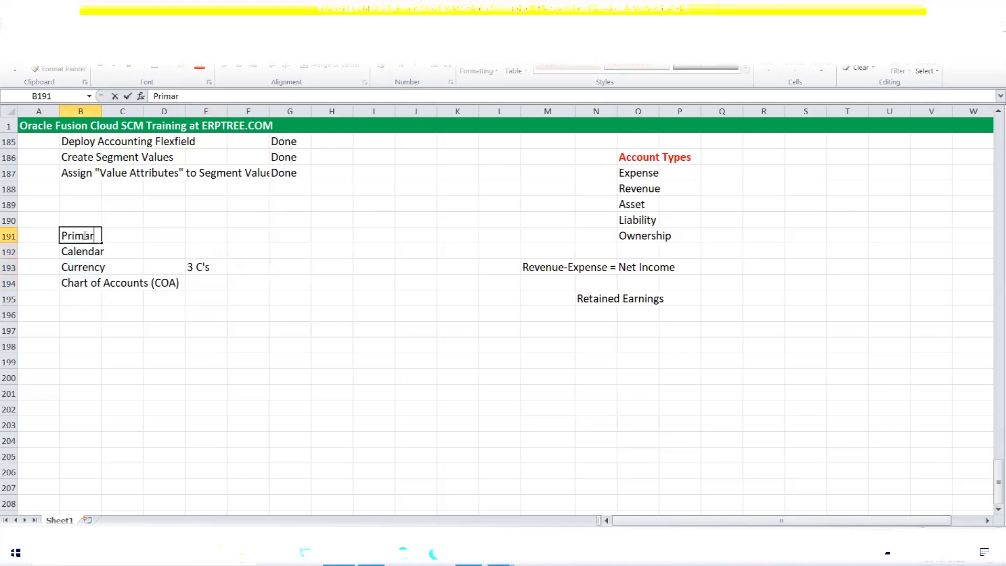
type("y Ledger (PL)")
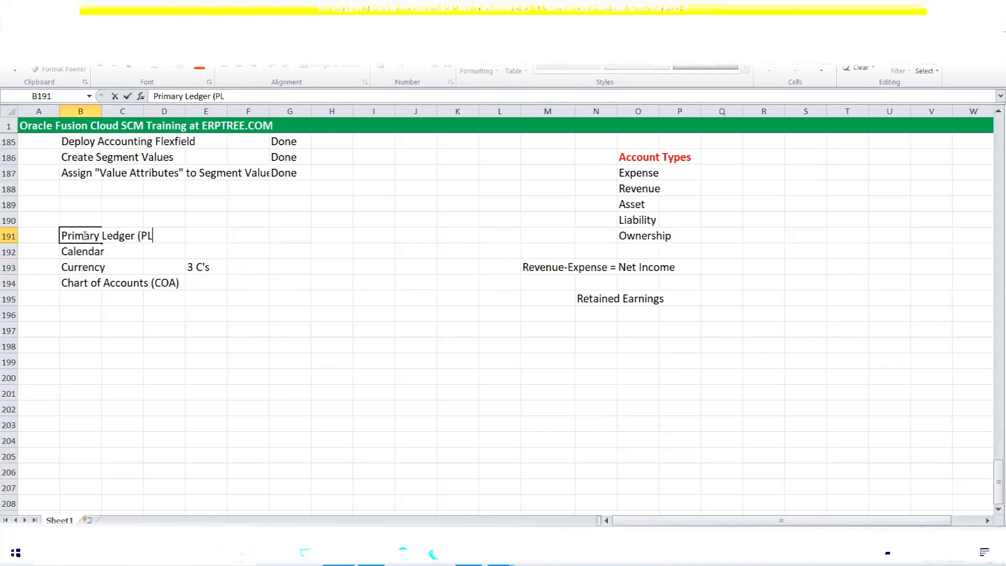
key("Return")
left_click(84, 235)
key("ctrl+b")
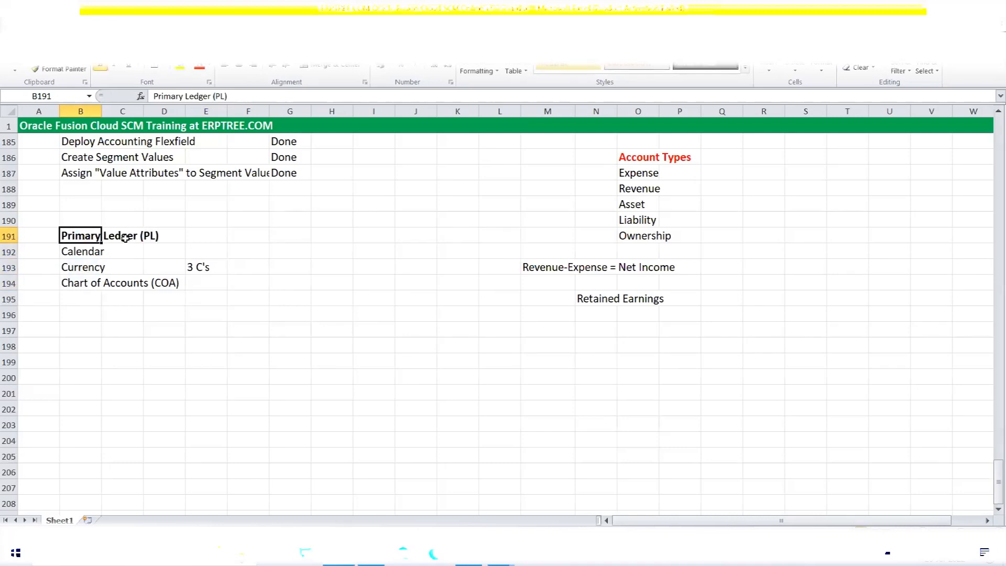
left_click(199, 72)
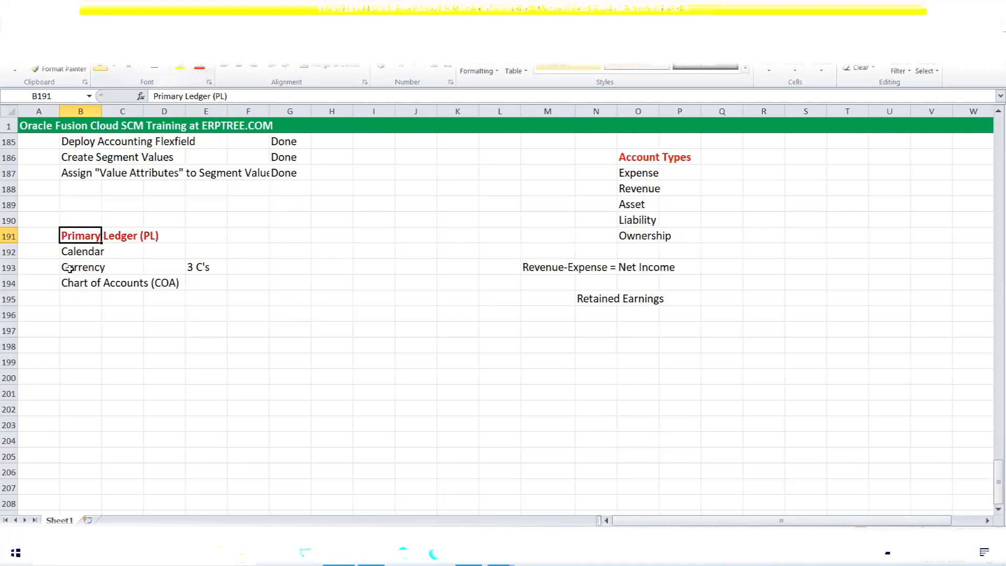
Review the Primary Ledger (PL) heading together with the three components and the 3 C's note below it.
left_click_drag(70, 256, 212, 284)
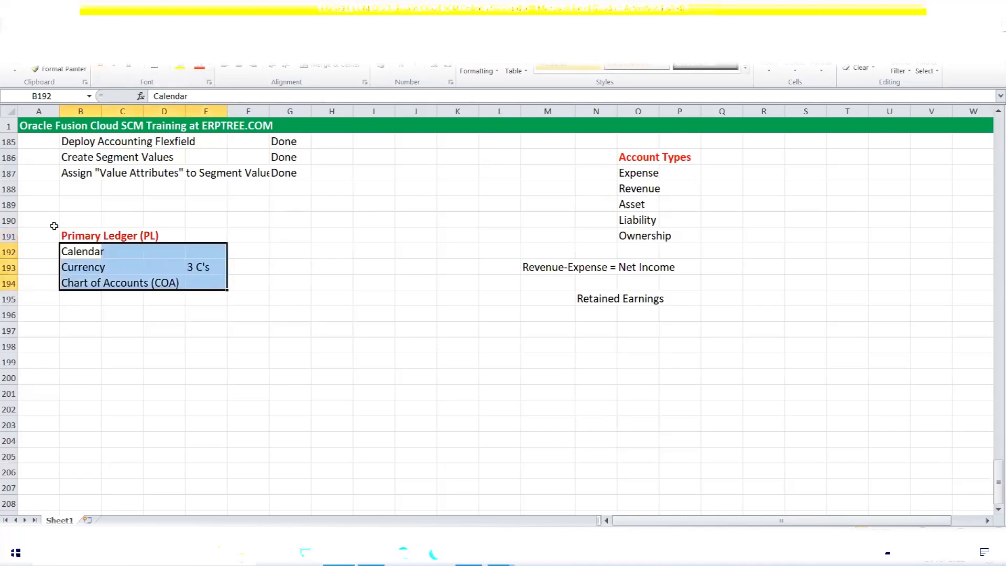
left_click_drag(63, 235, 162, 238)
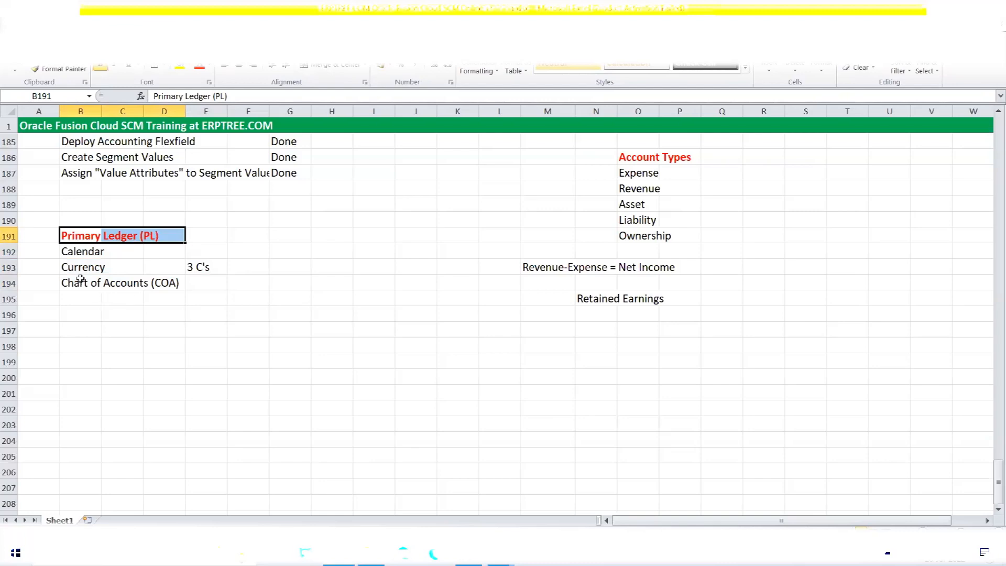
left_click_drag(77, 255, 77, 283)
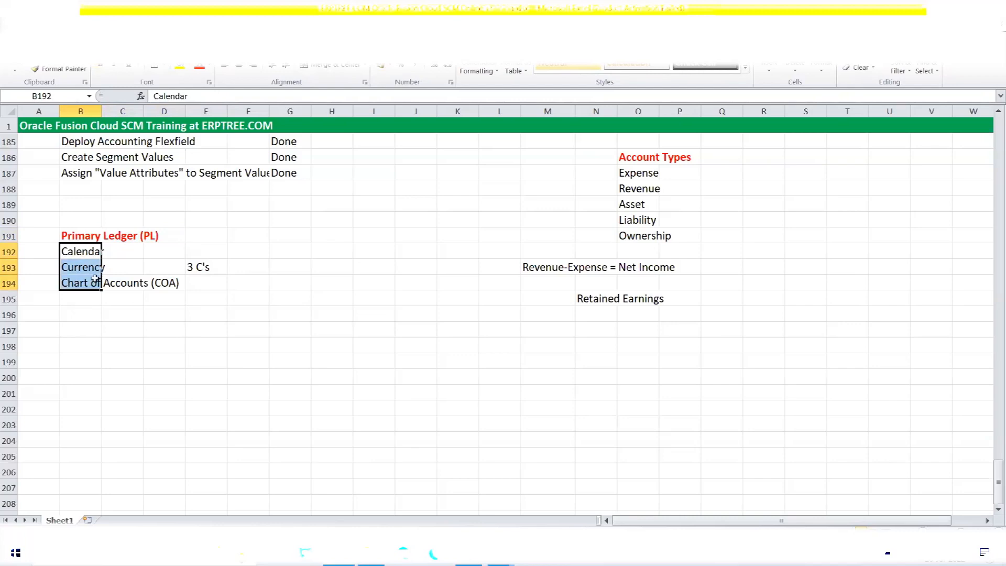
left_click(207, 267)
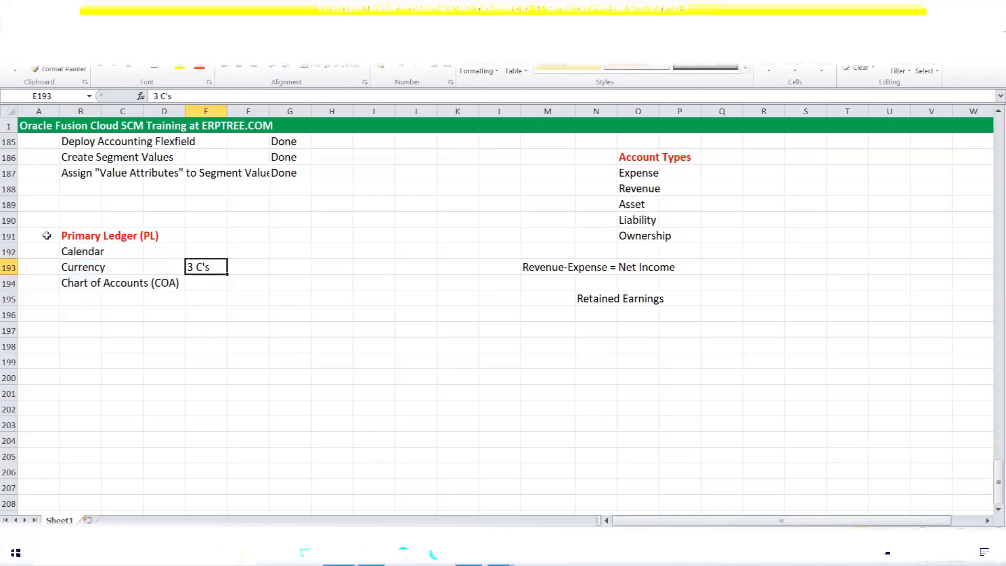
left_click_drag(81, 247, 81, 278)
left_click_drag(73, 234, 148, 233)
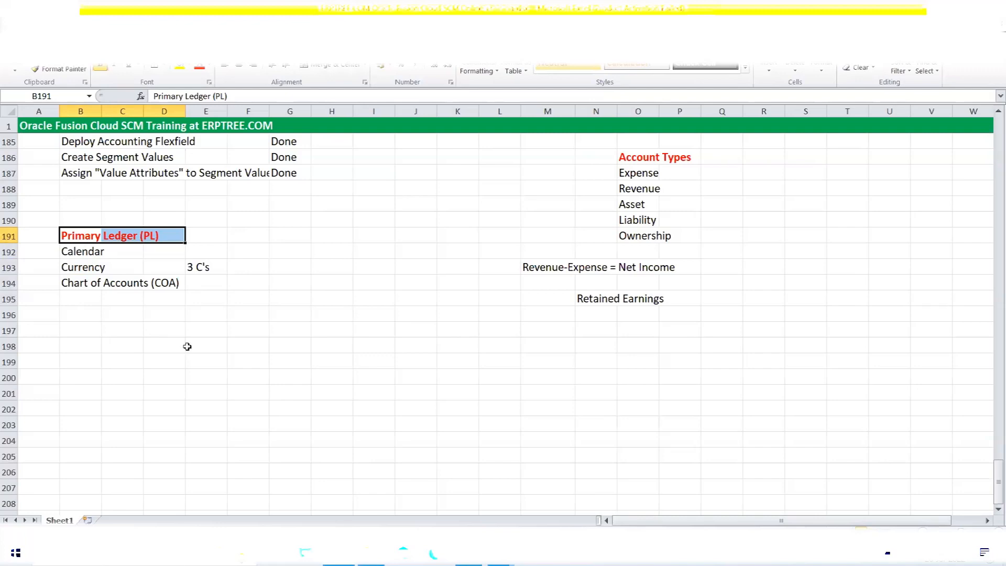
left_click(84, 236)
left_click_drag(88, 236, 153, 235)
left_click_drag(68, 237, 143, 246)
left_click_drag(69, 256, 220, 285)
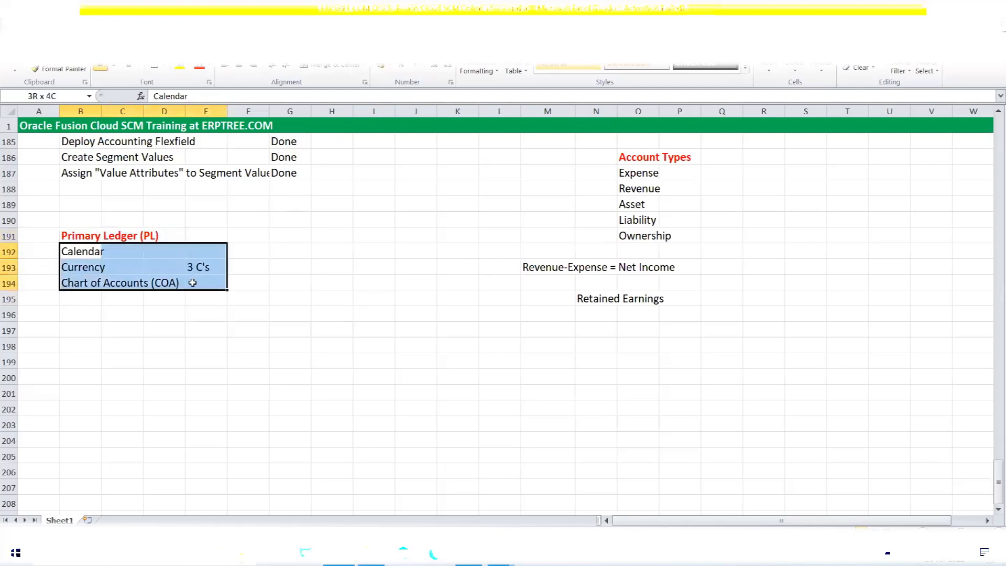
Enter GL in cell G193, beside the 3 C's note of the Primary Ledger block.
left_click(281, 270)
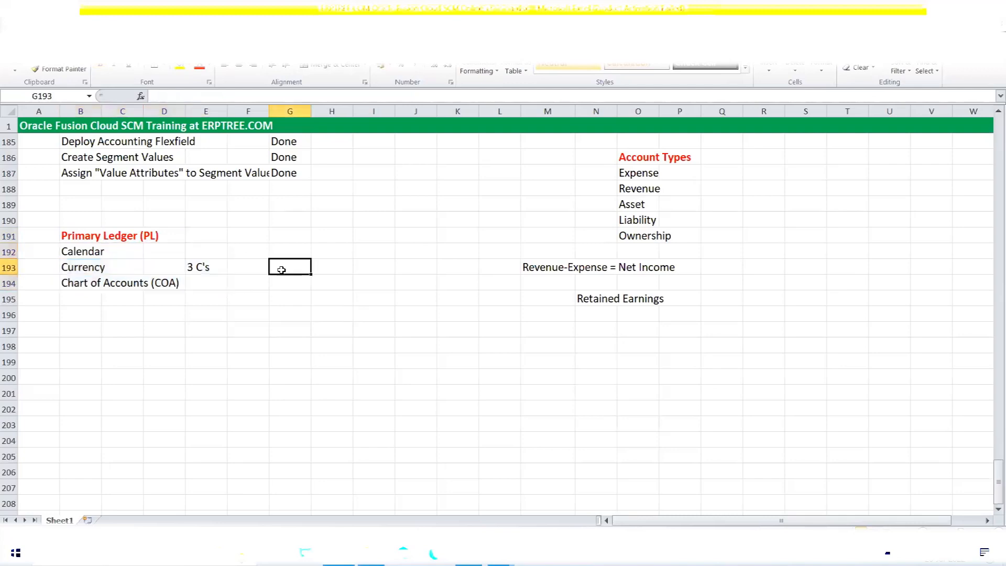
type("GL")
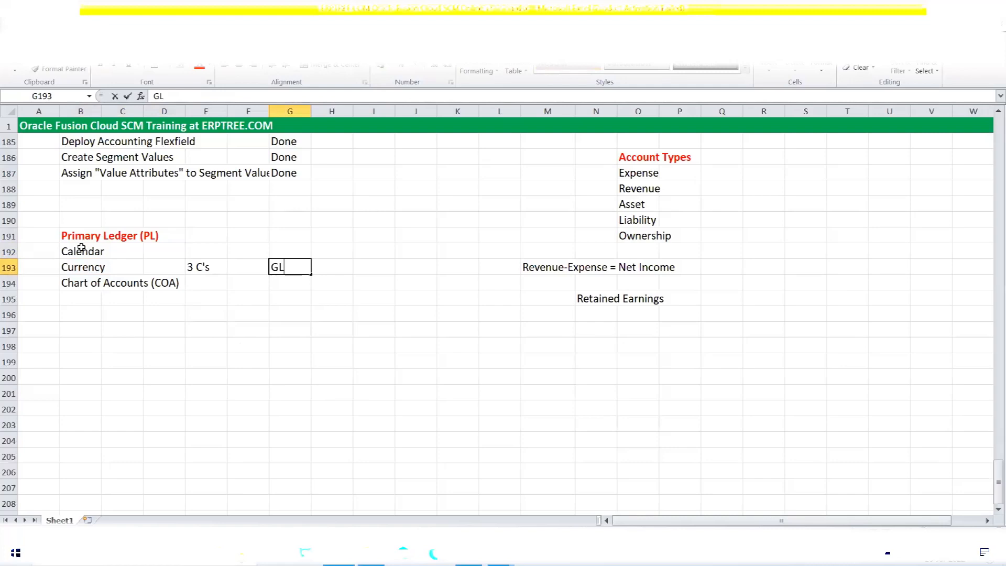
left_click_drag(68, 236, 210, 283)
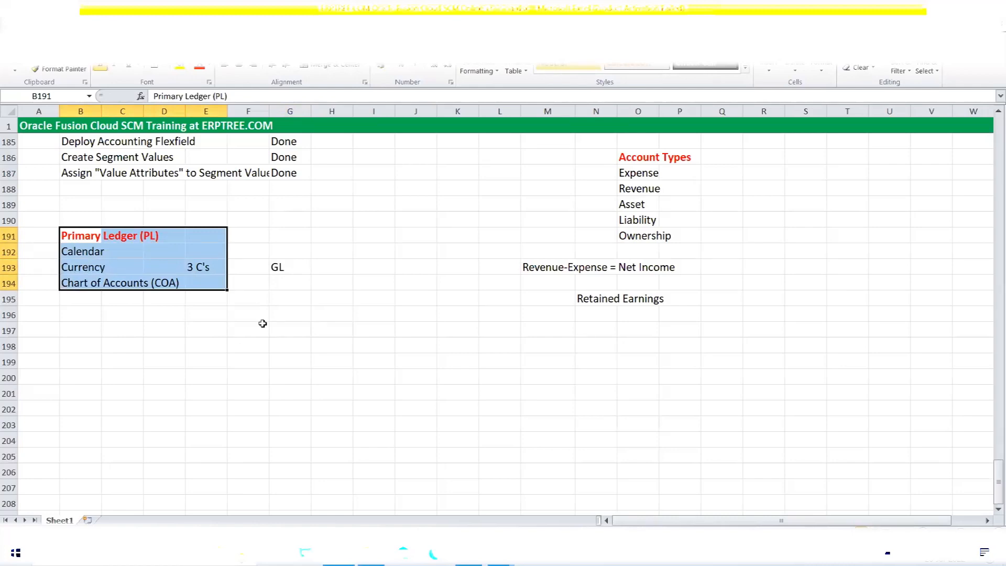
Copy the Primary Ledger (PL) block B191:E194 and paste the copy starting at cell B197.
left_click_drag(79, 239, 195, 278)
key("ctrl+c")
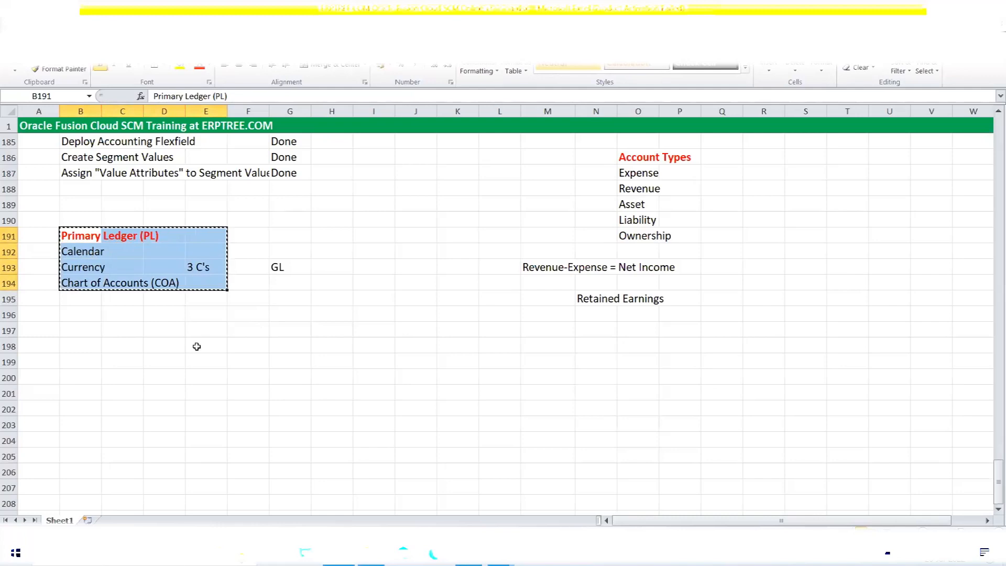
left_click(81, 332)
key("ctrl+v")
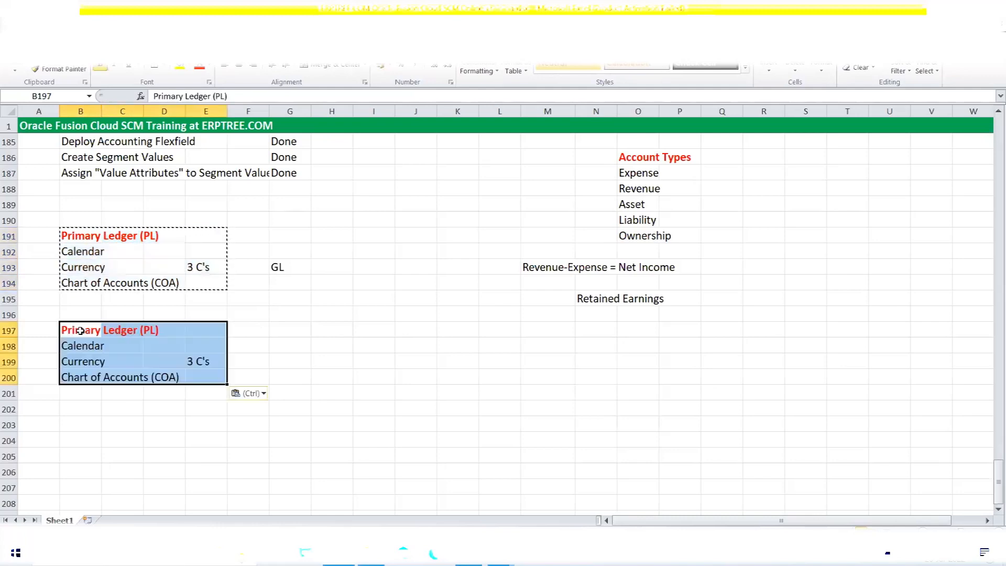
Add Accounting Method in cell B201, below Chart of Accounts (COA) in the copied block.
left_click(83, 394)
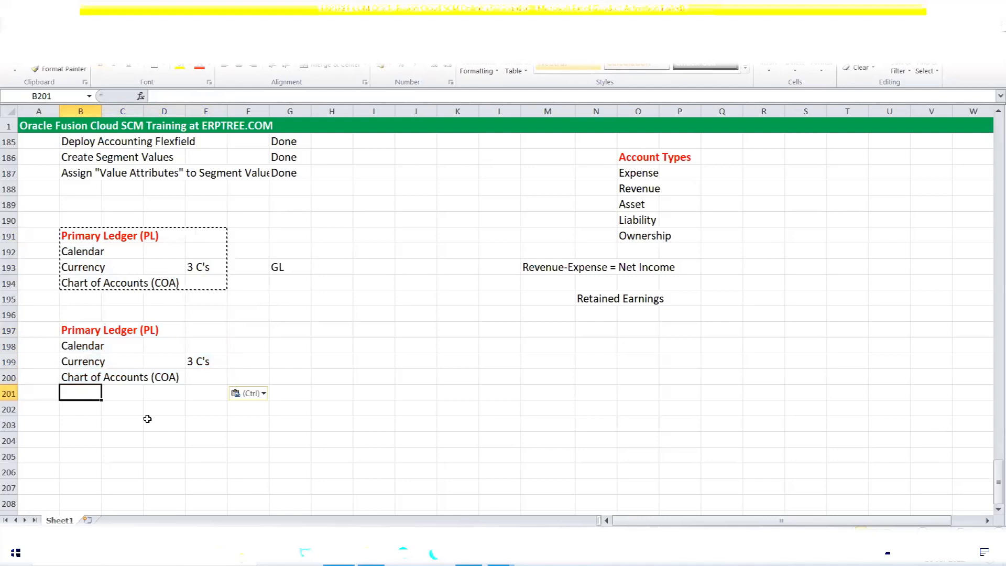
type("Accounting Method")
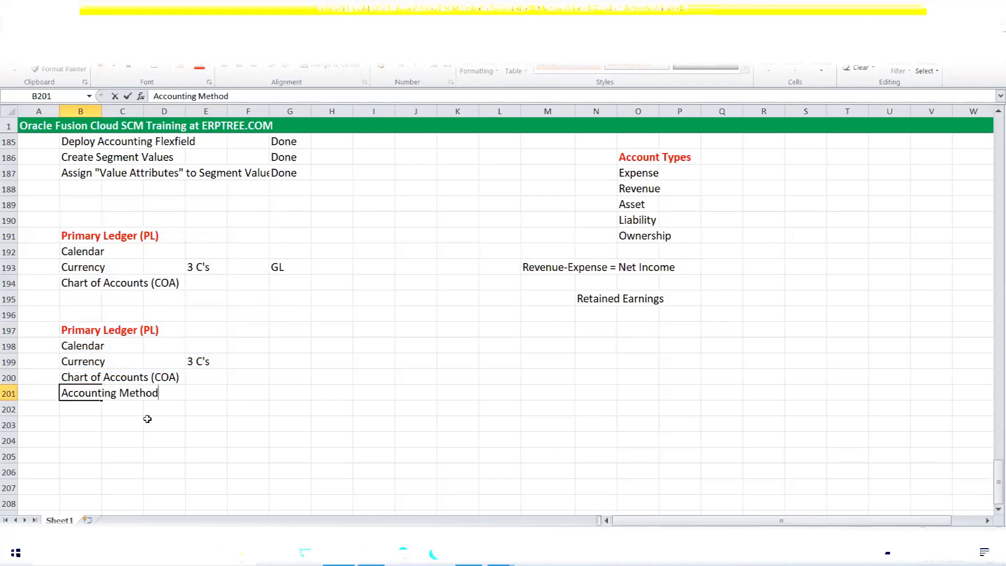
key("ctrl+Return")
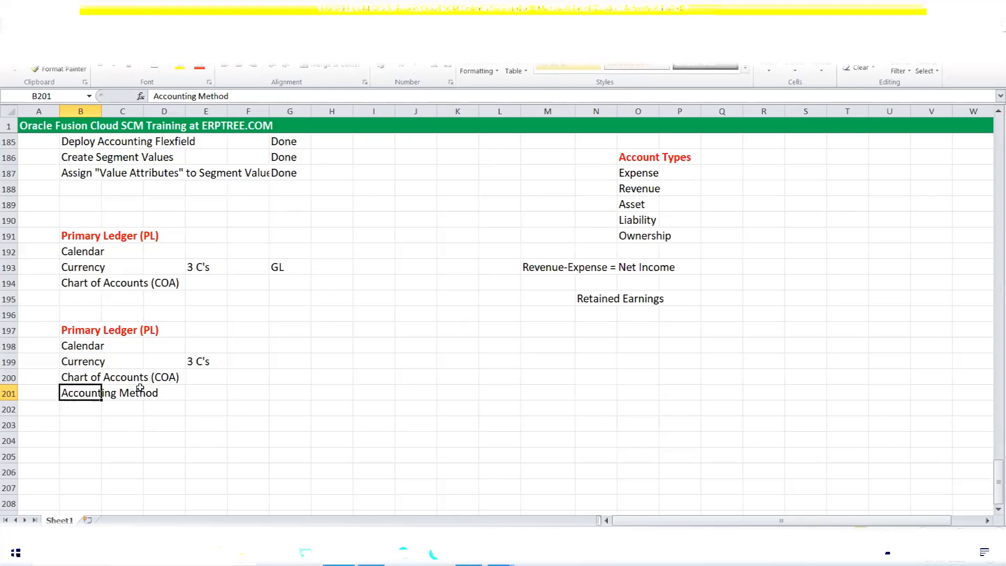
Color only the first letter c of Accounting Method in cell B201 red.
left_click_drag(76, 346, 69, 374)
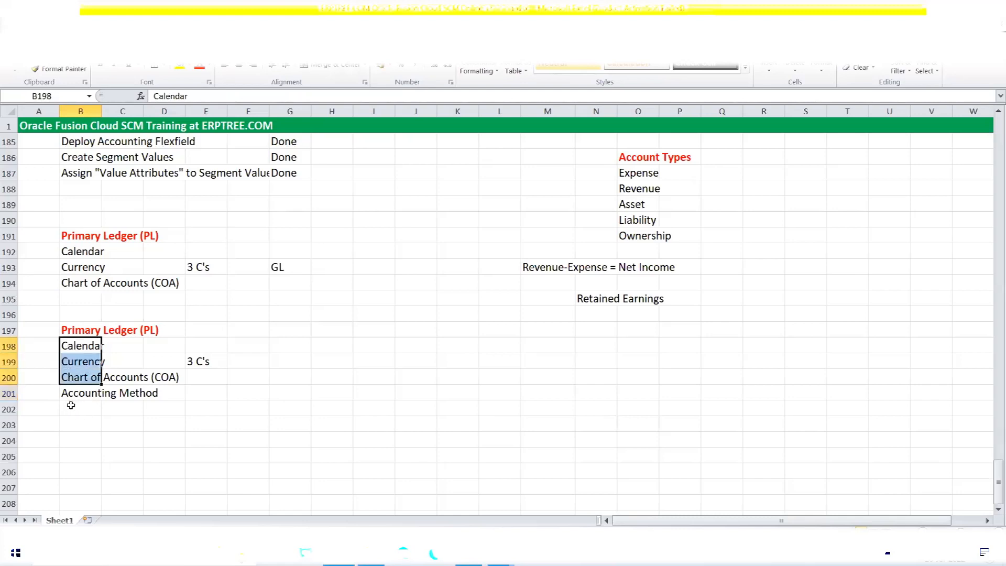
left_click(68, 392)
double_click(75, 393)
left_click_drag(74, 393, 70, 393)
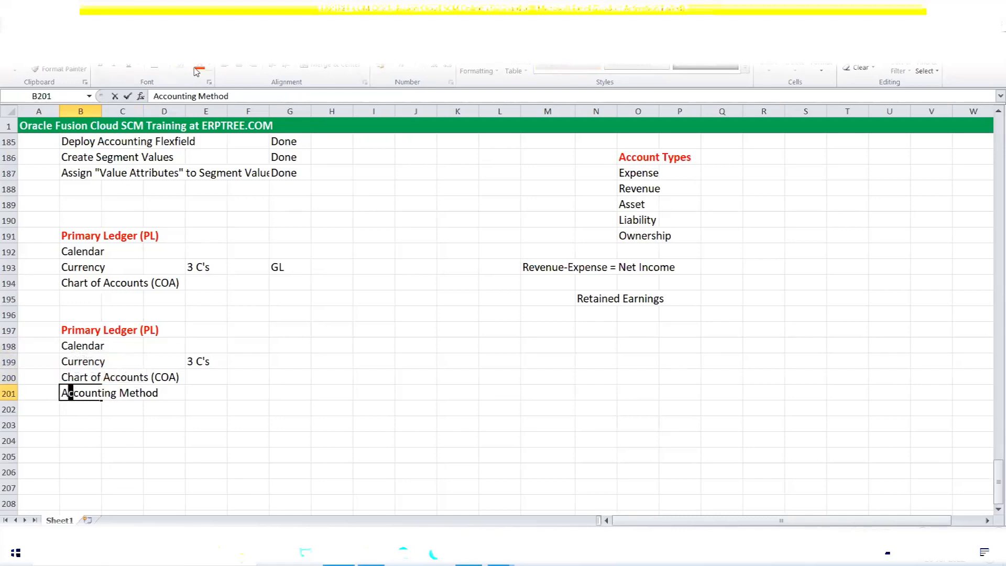
left_click(85, 409)
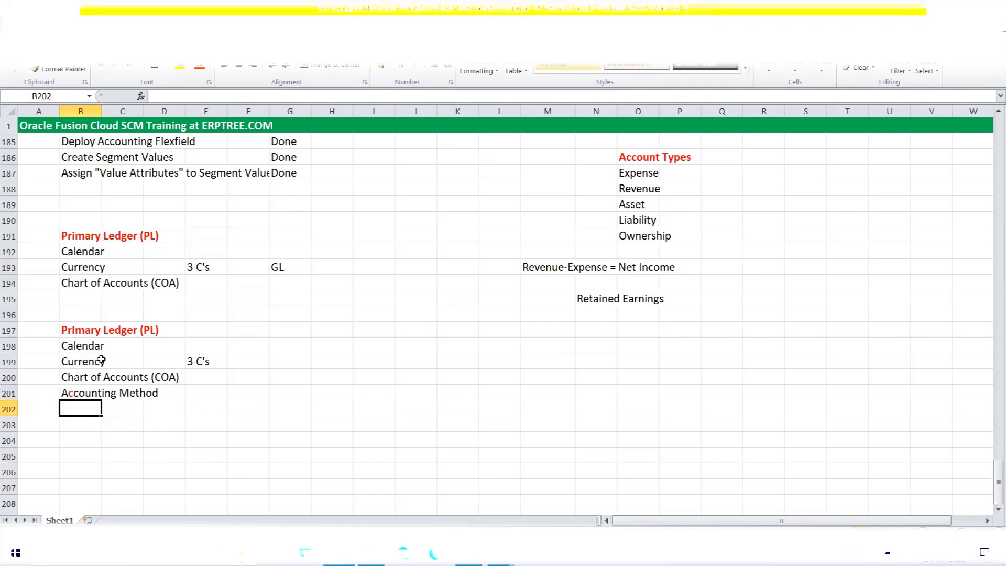
Change the note in cell E199 of the copied ledger block to 4 C's.
left_click_drag(84, 348, 88, 374)
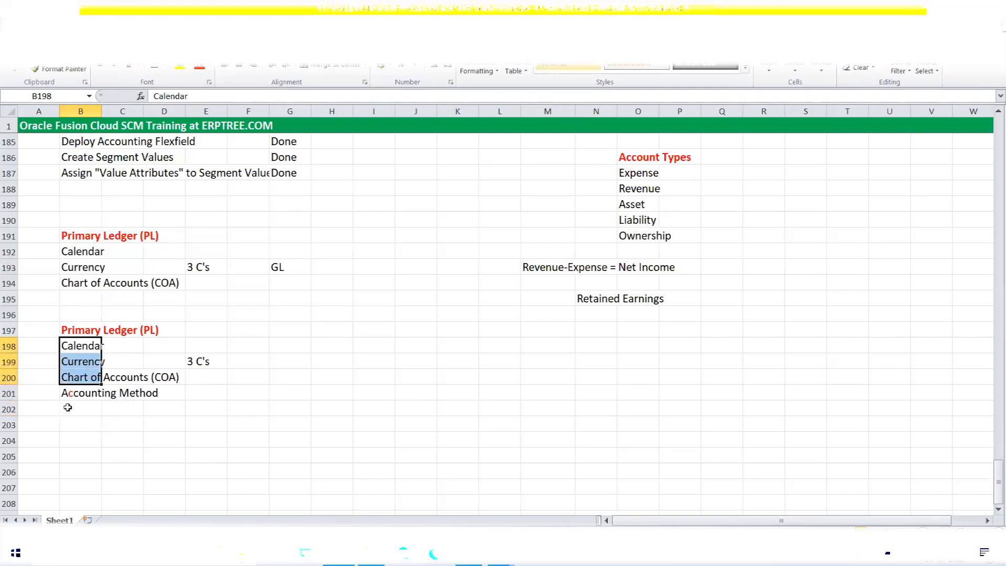
left_click(191, 361)
double_click(191, 361)
double_click(190, 362)
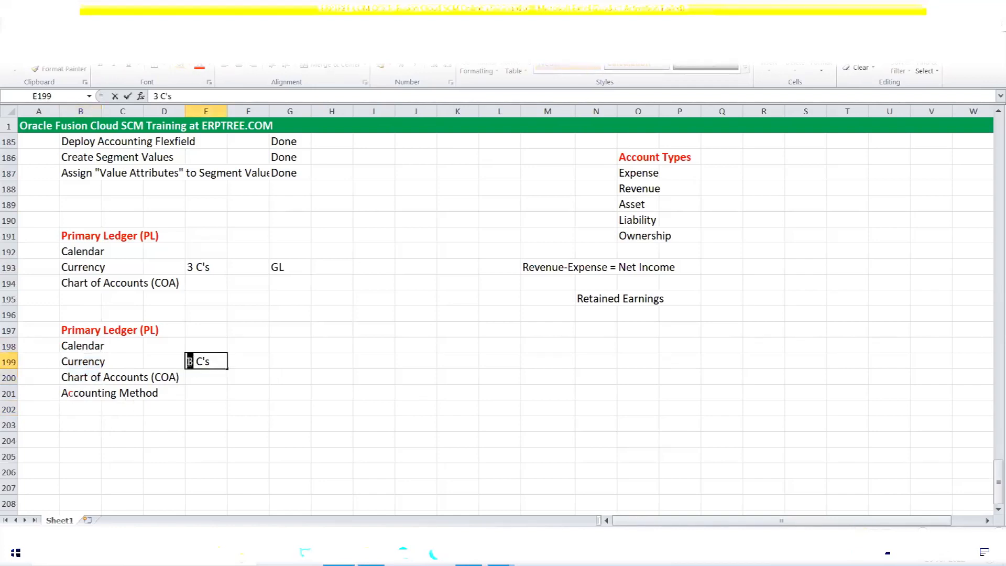
type("4")
left_click(273, 439)
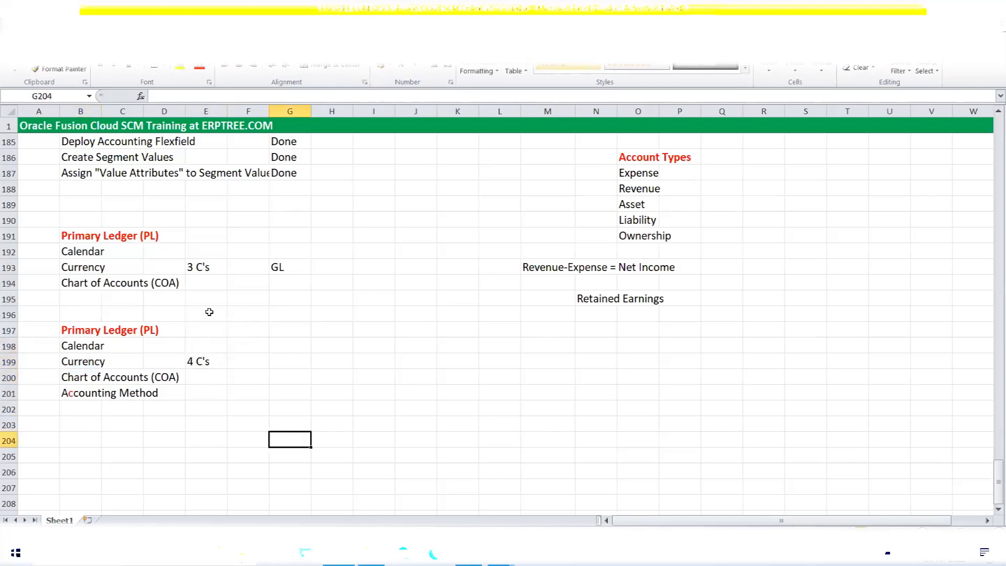
Enter Subledger Applications in cell G199, beside the 4 C's note.
left_click_drag(85, 238, 281, 275)
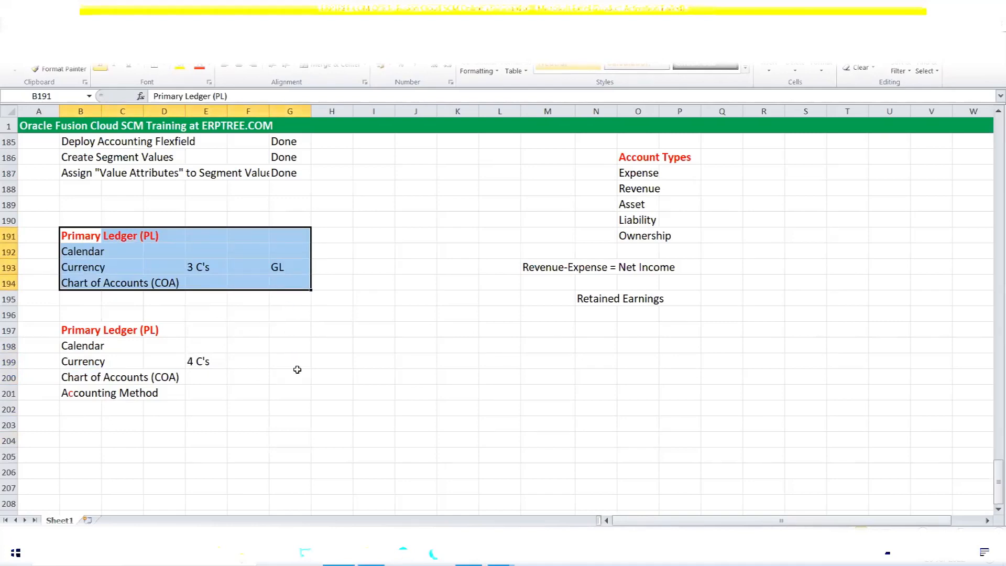
left_click(67, 331)
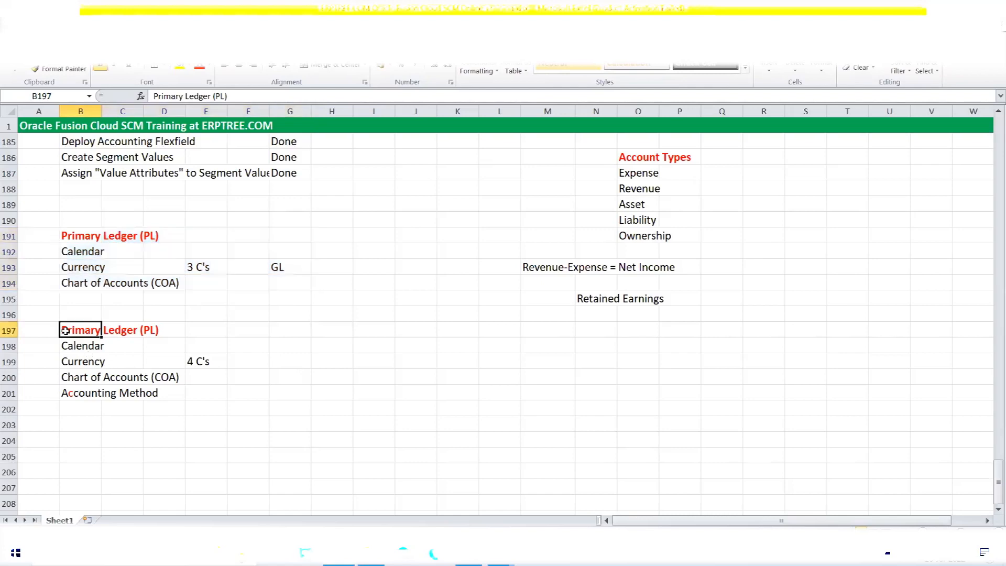
left_click_drag(92, 337, 197, 393)
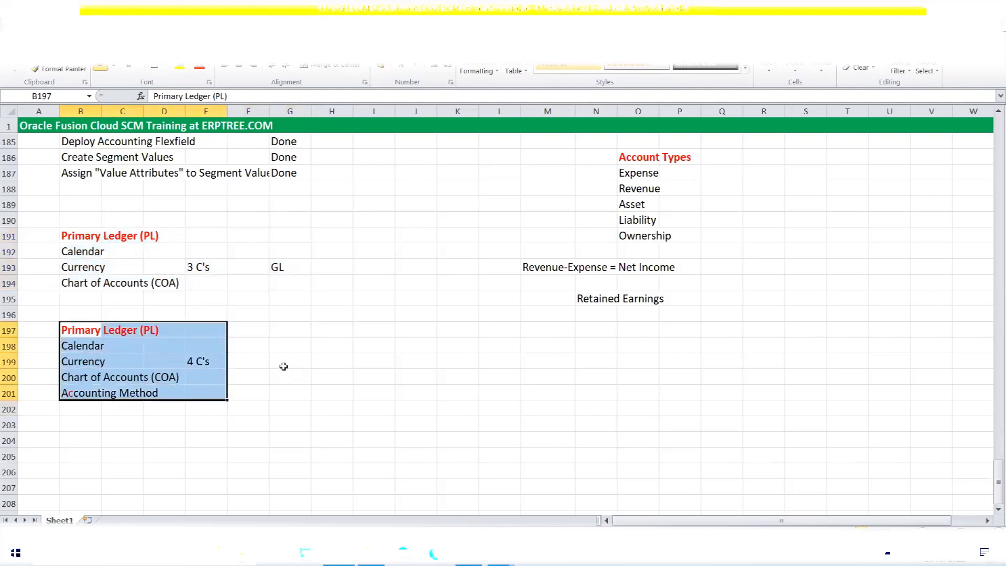
left_click(283, 367)
type("Su")
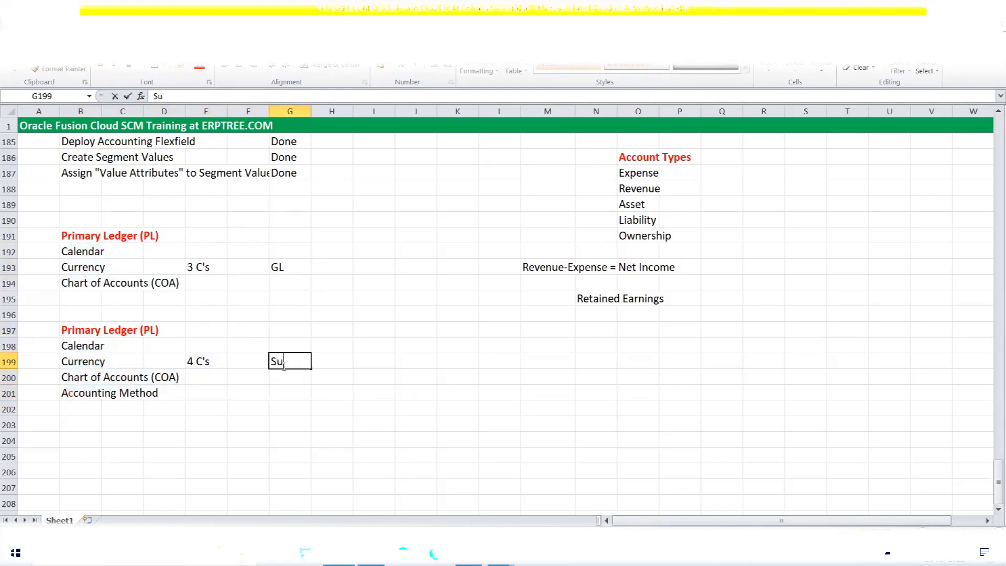
type("bledger Applications")
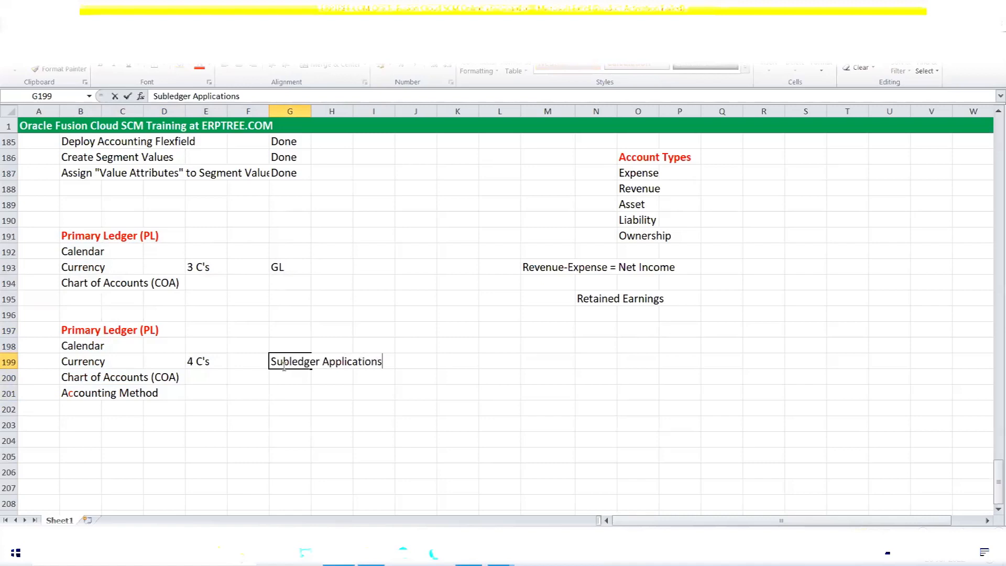
key("Return")
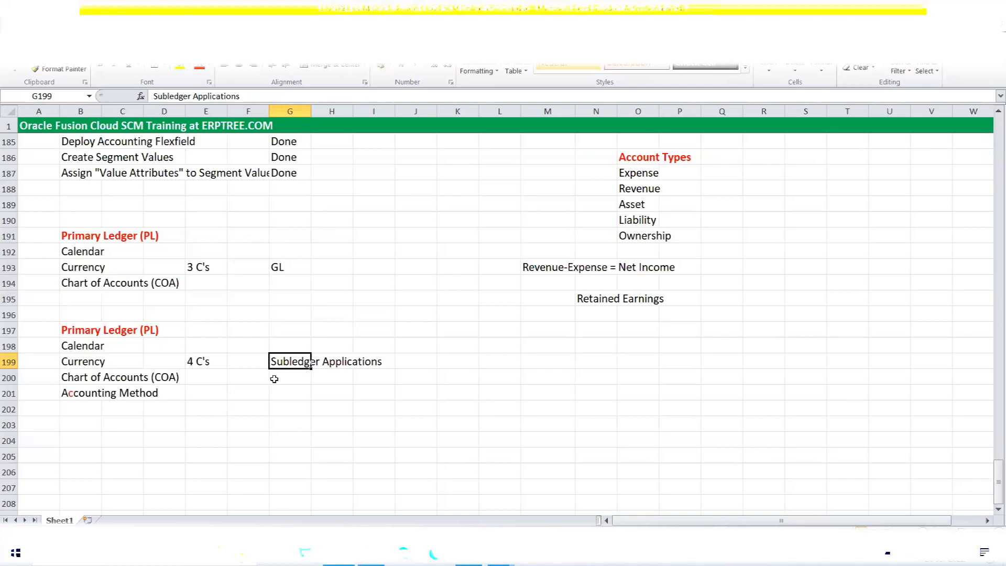
Enter Accounting Rules in cell G201, in the same row as Accounting Method.
left_click(77, 394)
left_click_drag(77, 394, 149, 390)
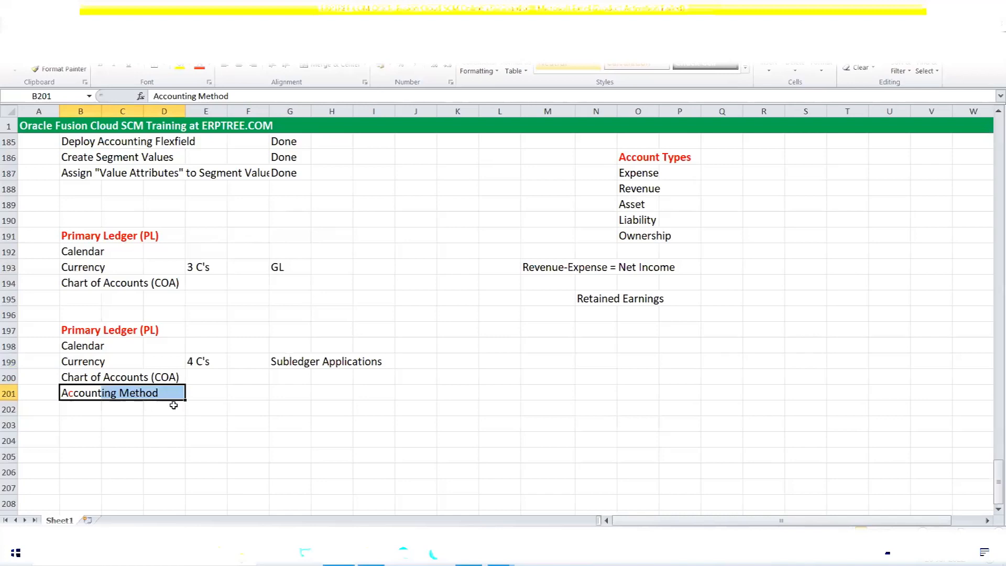
left_click(274, 397)
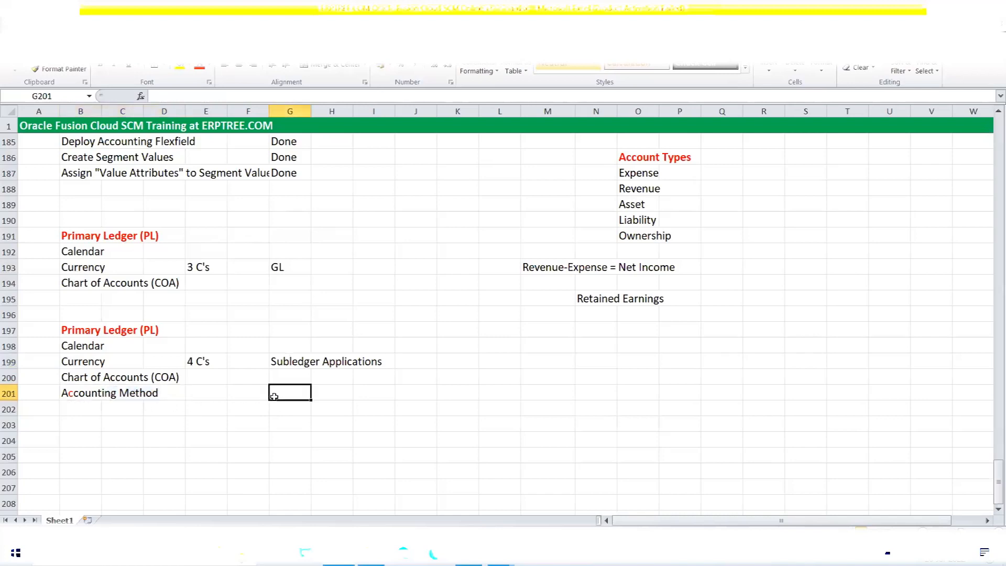
type("A")
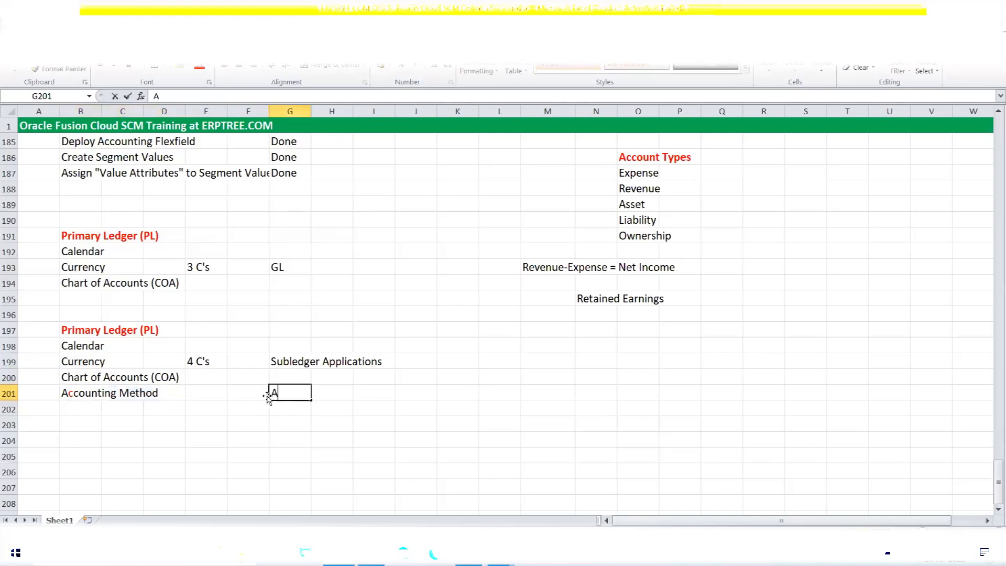
type("ccounting Rules")
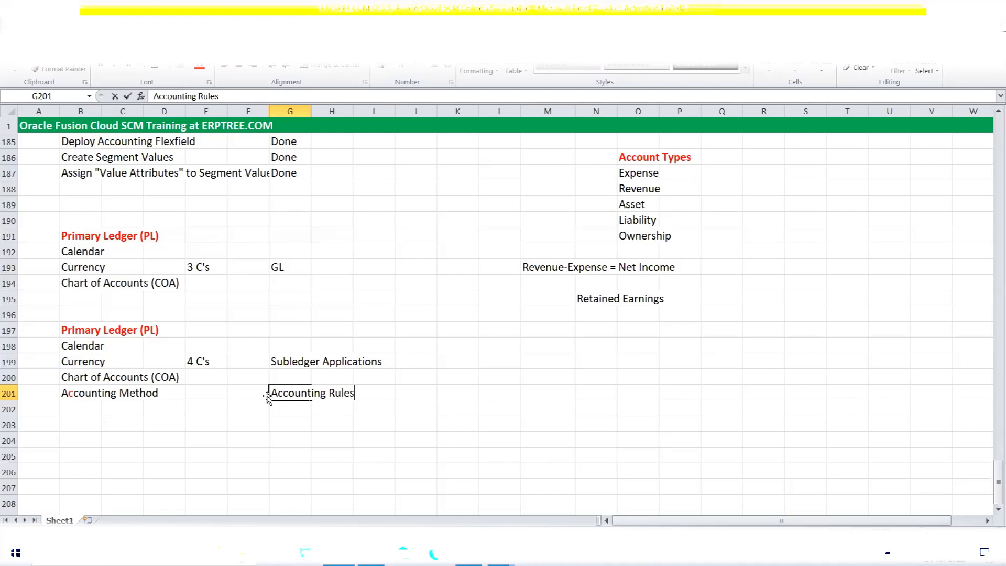
left_click_drag(285, 361, 369, 364)
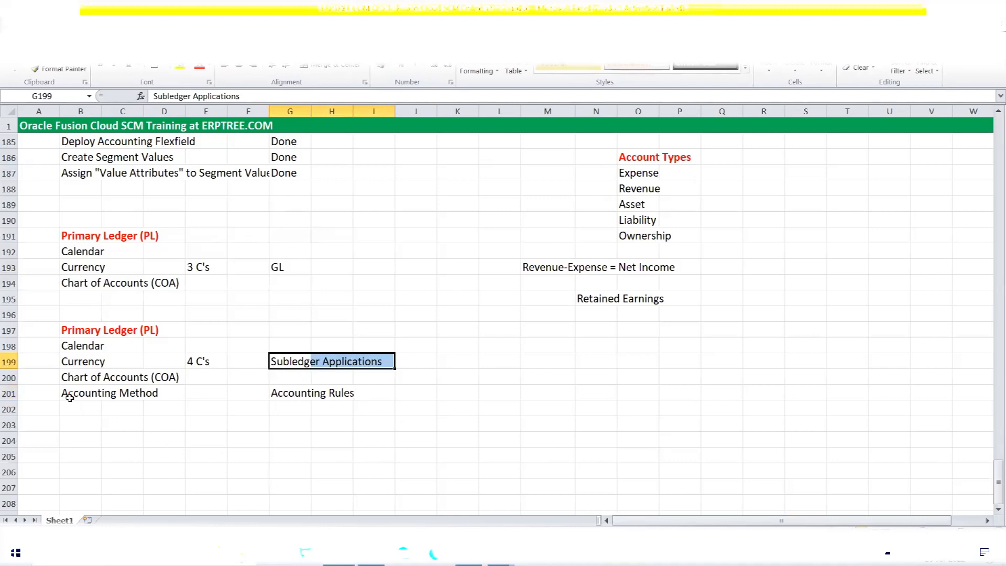
Examine the second Primary Ledger block with its Accounting Rules and Subledger Applications notes, and compare it with the GL note above.
left_click_drag(70, 396, 141, 390)
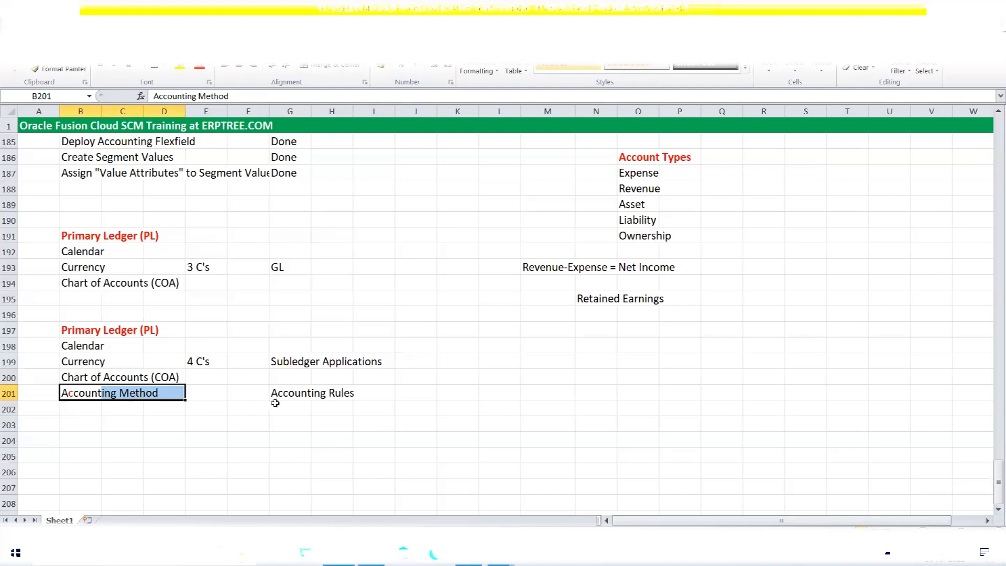
left_click_drag(280, 392, 331, 393)
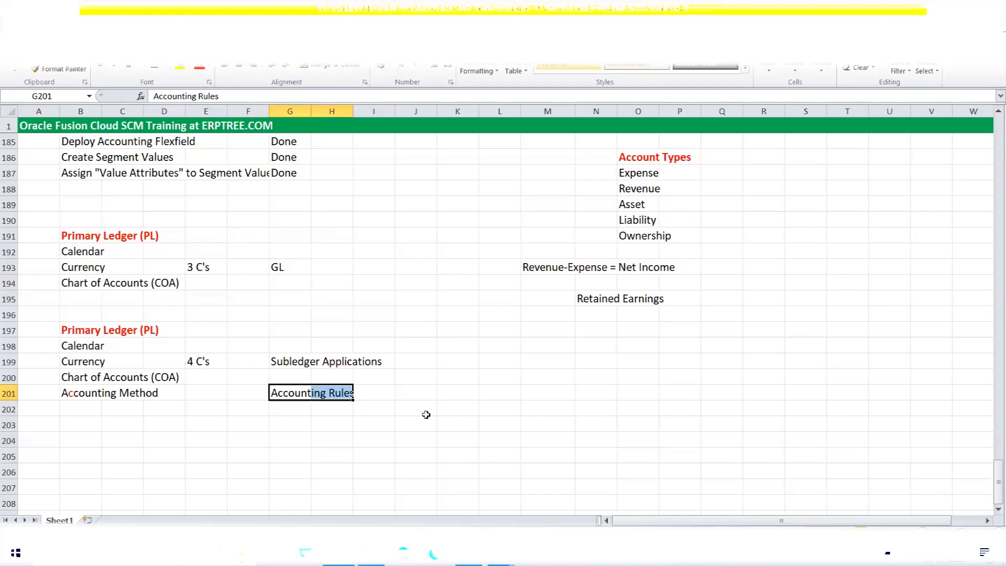
left_click(95, 396)
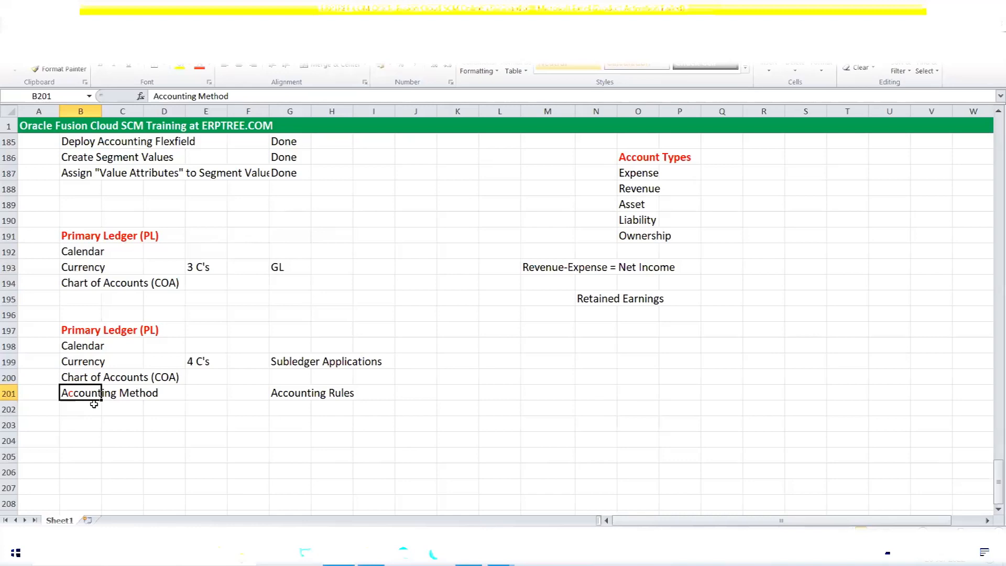
left_click(93, 361)
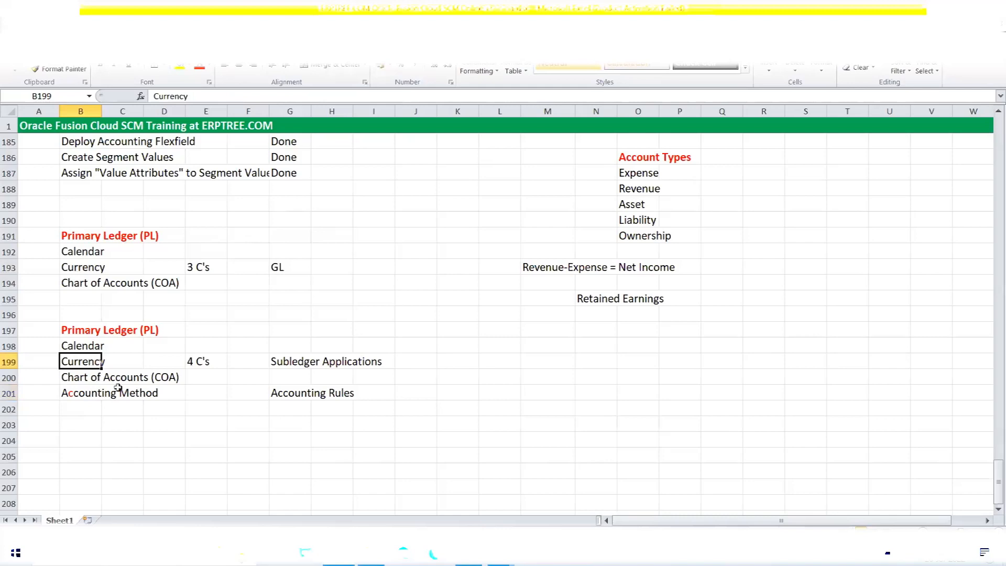
left_click_drag(82, 393, 165, 390)
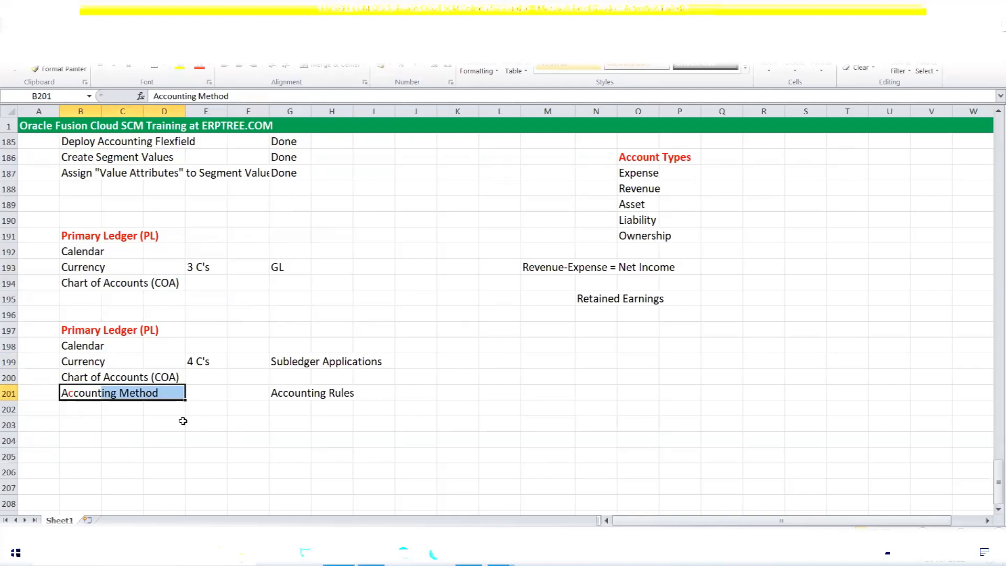
left_click_drag(298, 394, 326, 394)
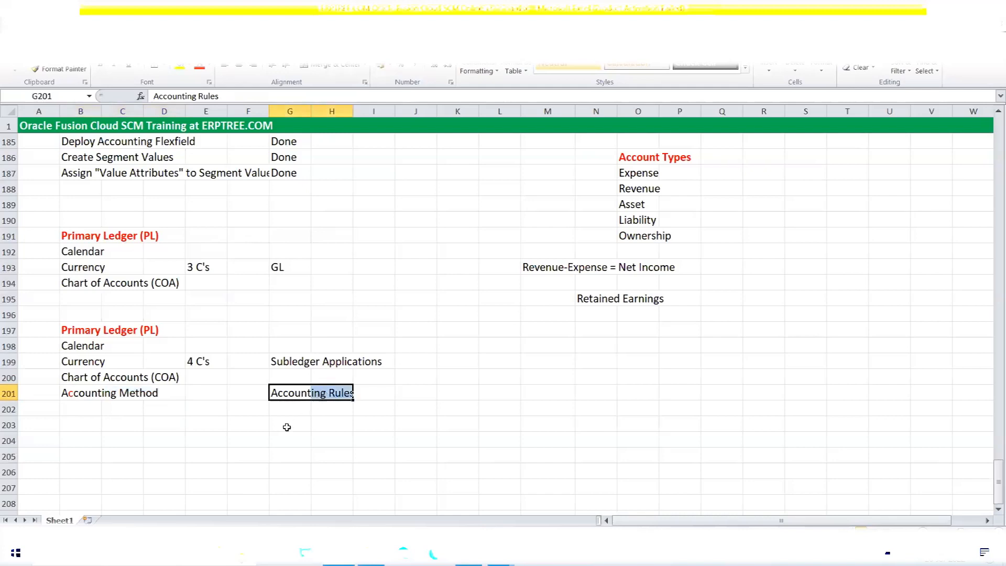
left_click_drag(75, 331, 197, 392)
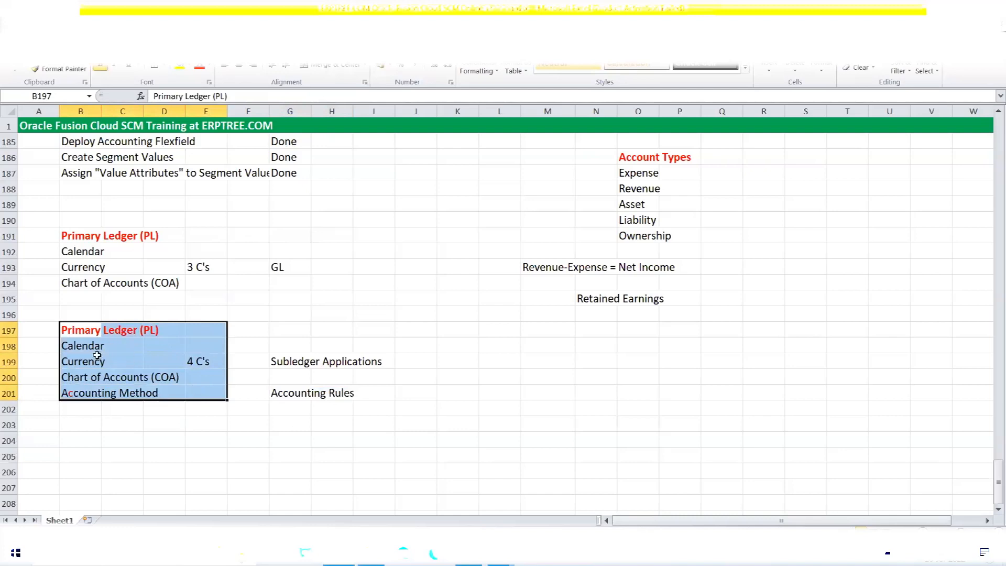
left_click_drag(84, 346, 87, 393)
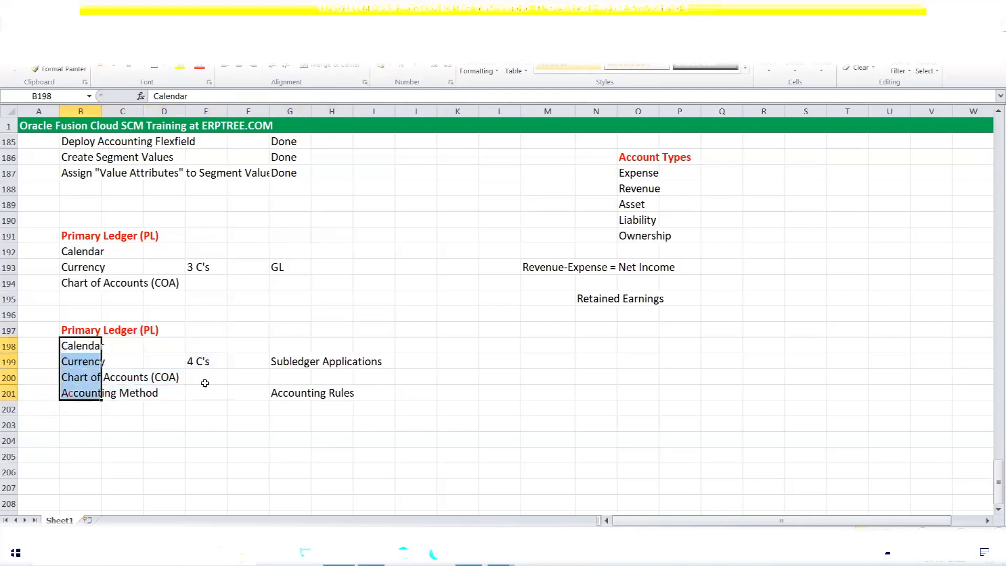
left_click(202, 362)
left_click(283, 362)
left_click_drag(283, 362, 375, 362)
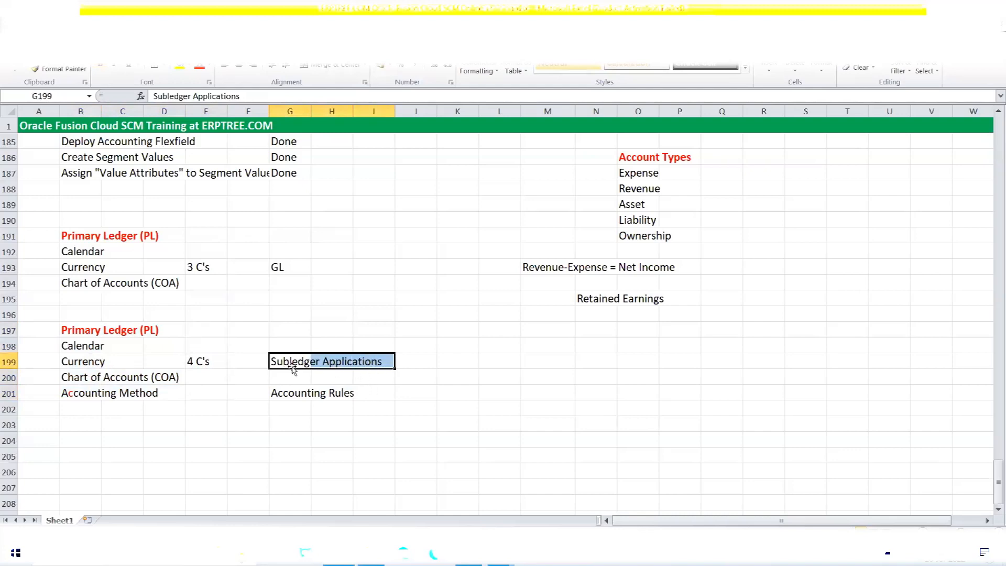
left_click(284, 270)
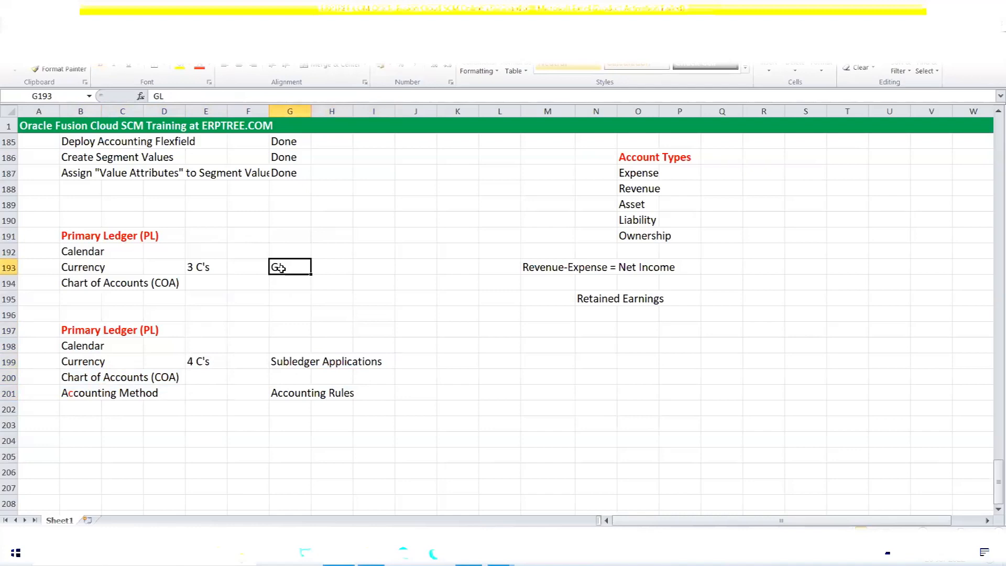
Compare the Calendar, Currency and Chart of Accounts rows of the first Primary Ledger block with the second block and its notes.
left_click_drag(89, 255, 91, 286)
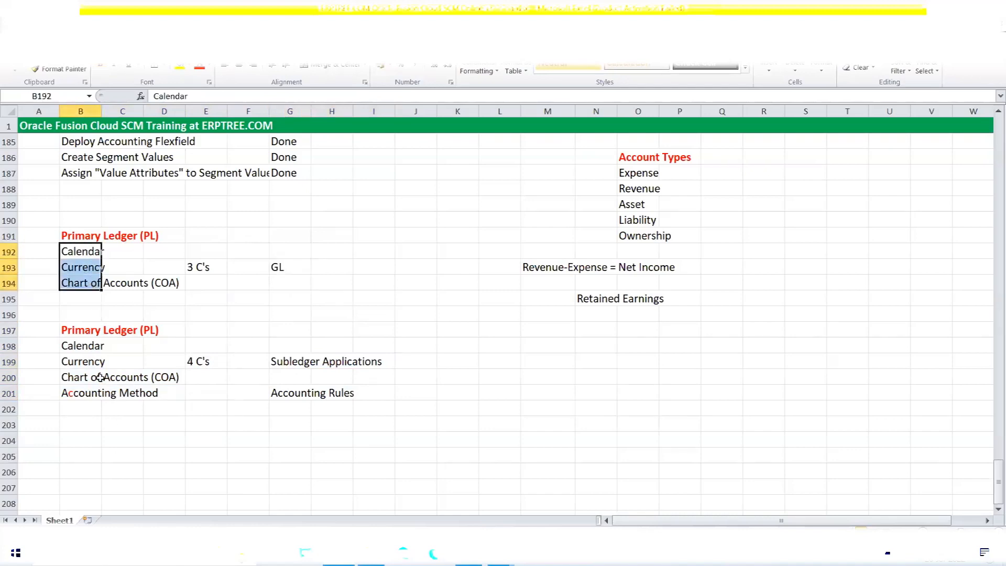
left_click(86, 347)
left_click_drag(86, 347, 155, 389)
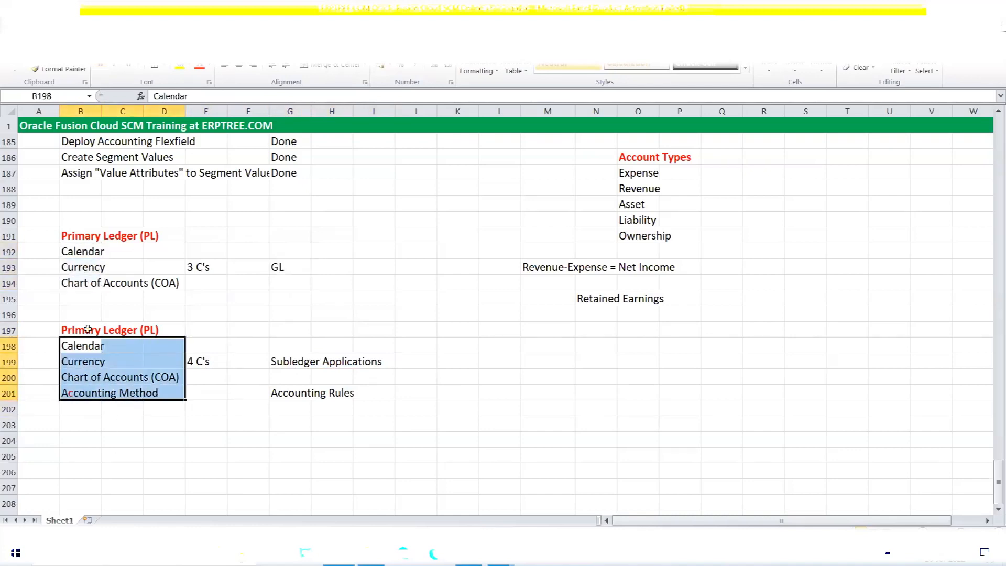
left_click_drag(89, 352, 157, 373)
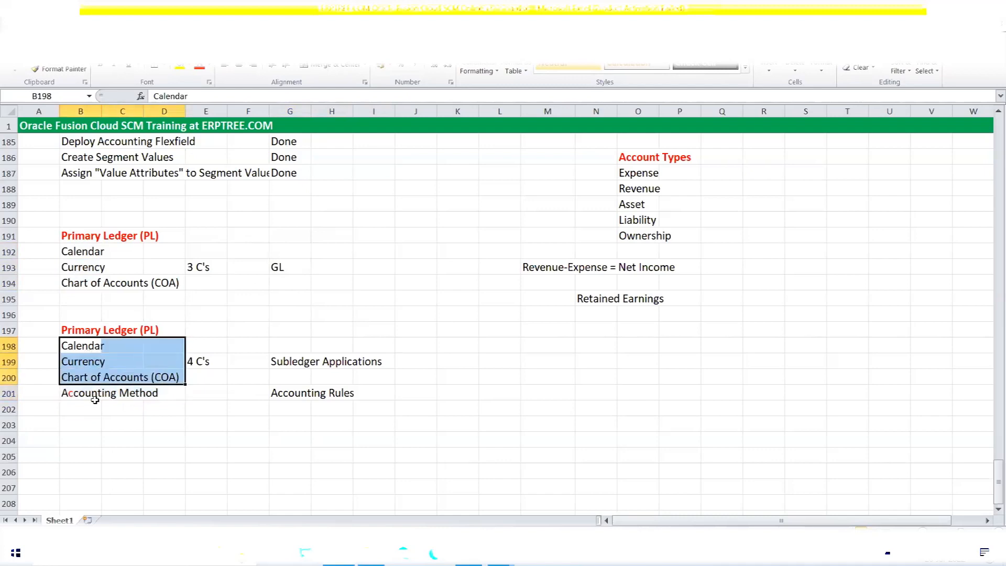
left_click(208, 397)
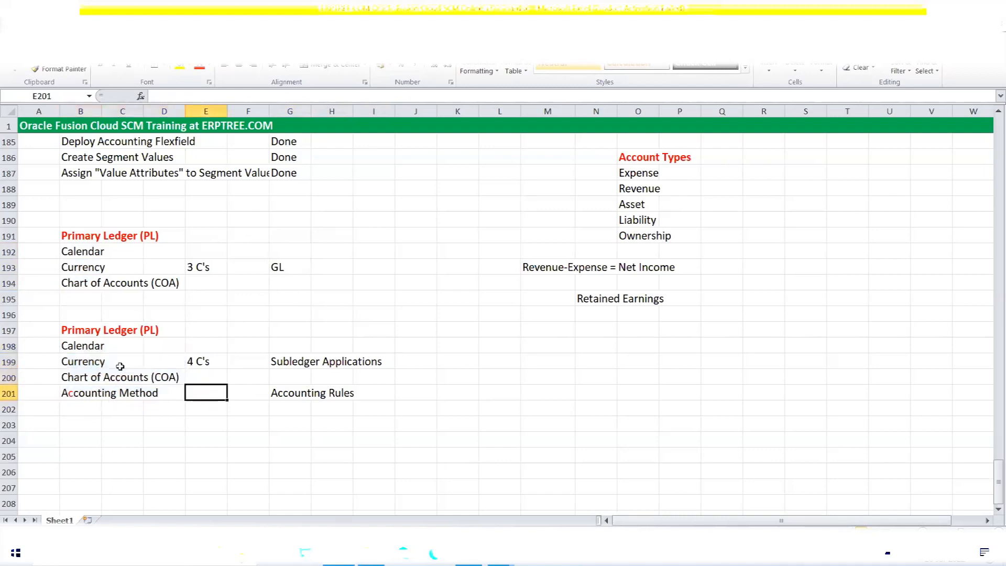
left_click_drag(65, 331, 366, 399)
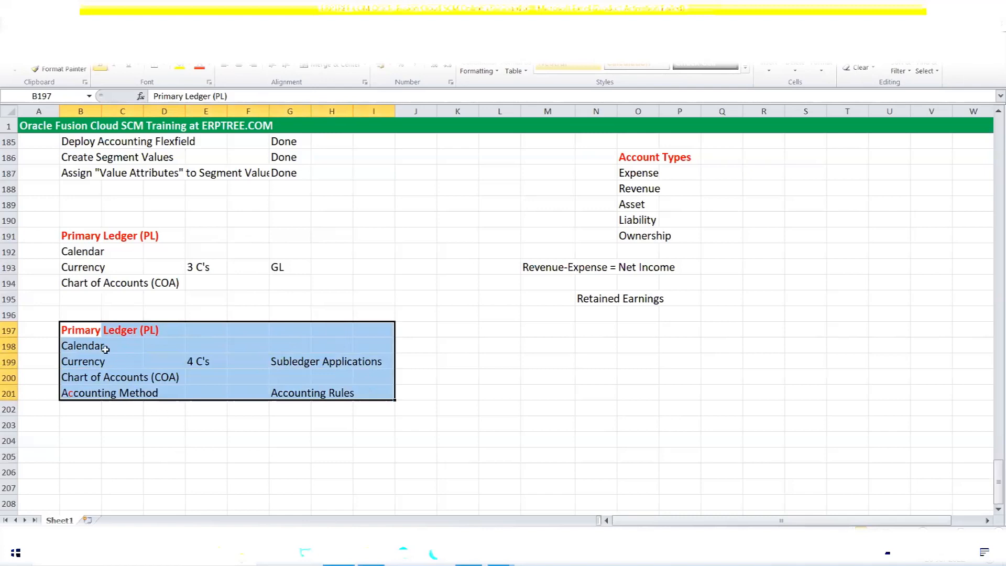
left_click_drag(79, 331, 361, 390)
left_click(387, 106)
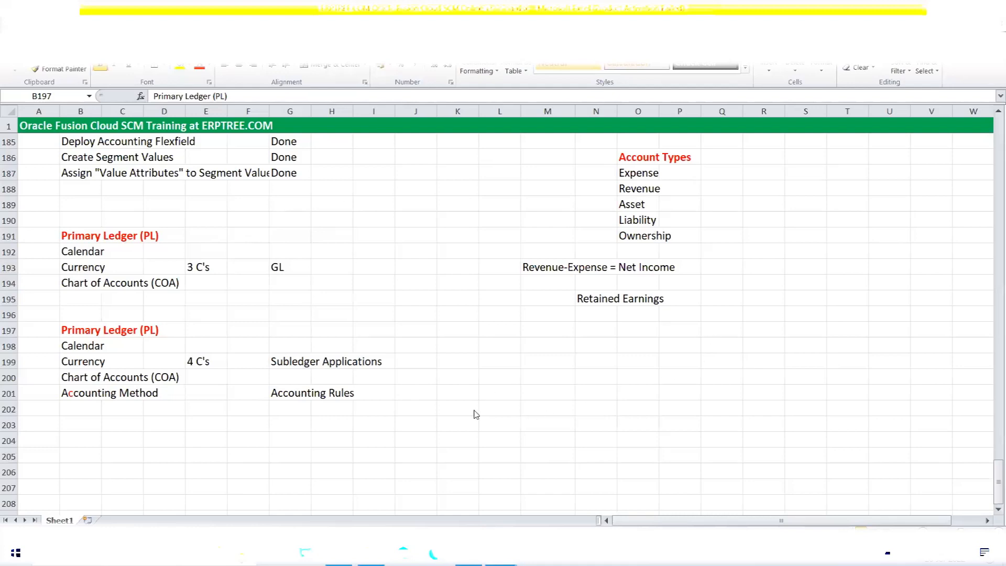
Examine how the Accounting Method row relates to its Accounting Rules and Subledger Applications notes and the other ledger components.
left_click(292, 392, "shift")
left_click(292, 392)
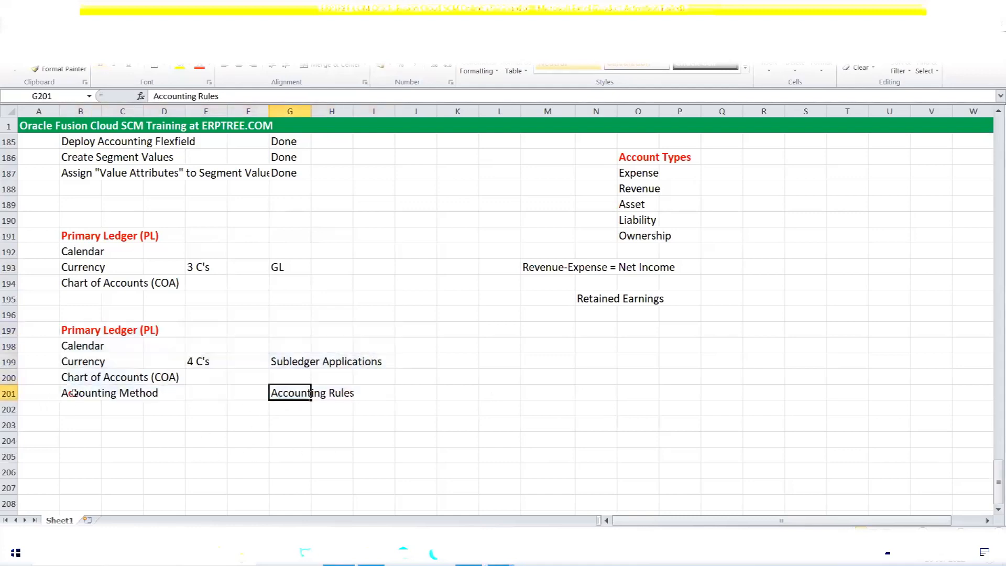
left_click_drag(75, 392, 157, 401)
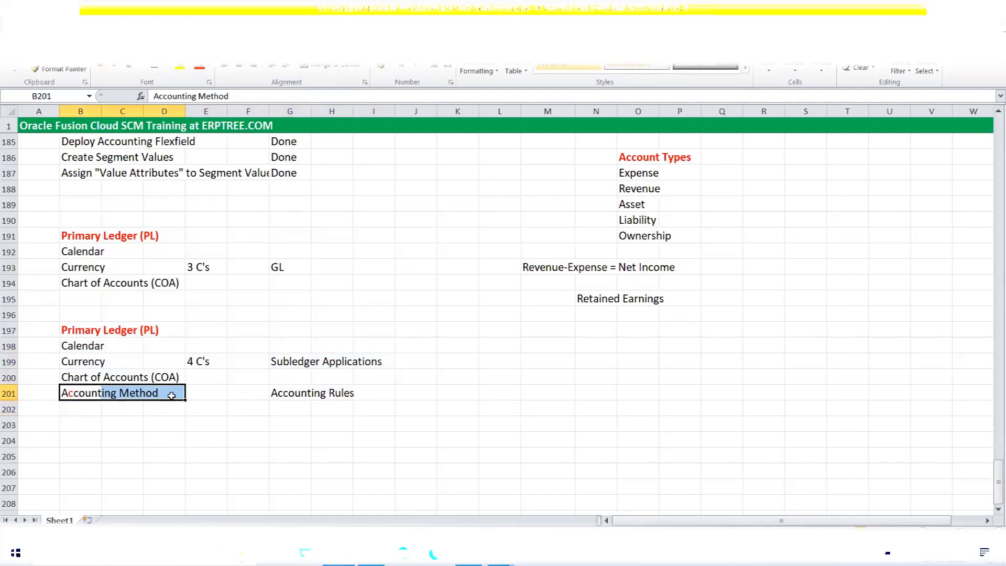
left_click_drag(275, 392, 335, 401)
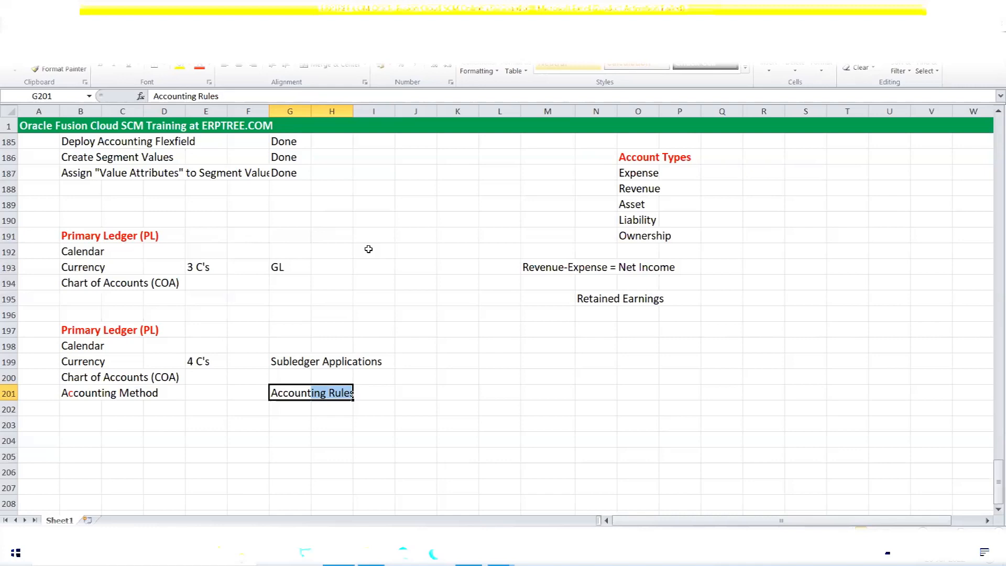
left_click(83, 393)
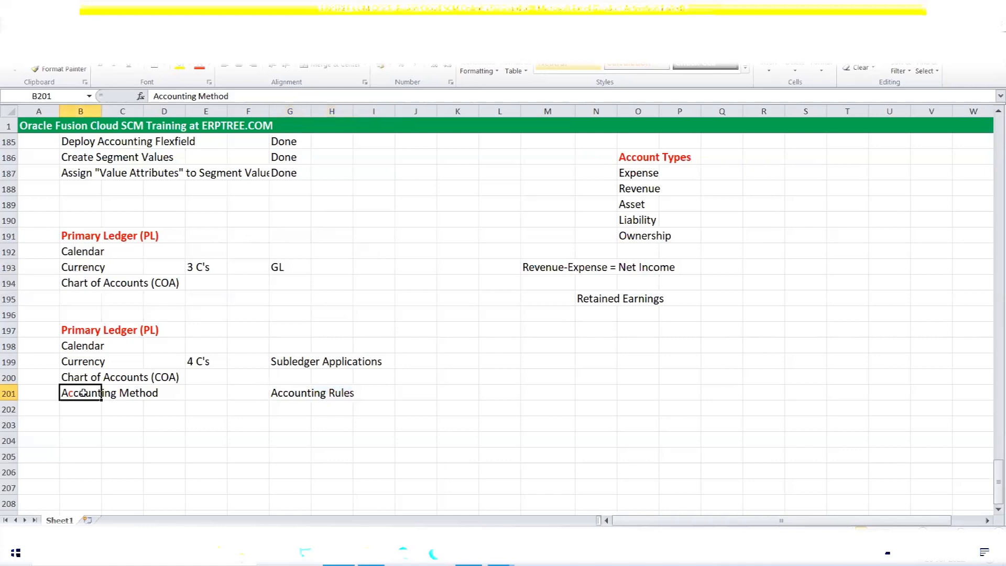
left_click_drag(82, 392, 173, 392)
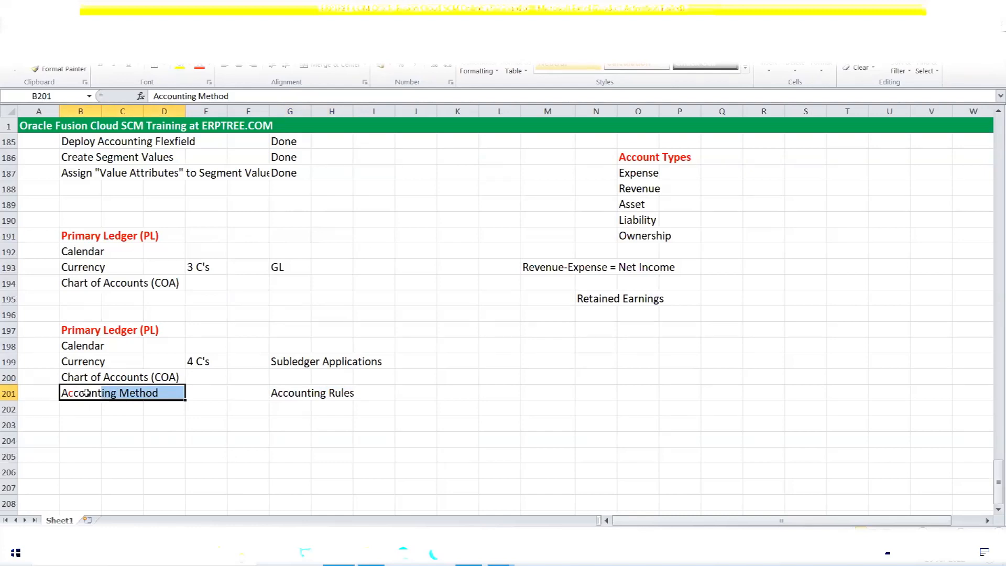
left_click(313, 368)
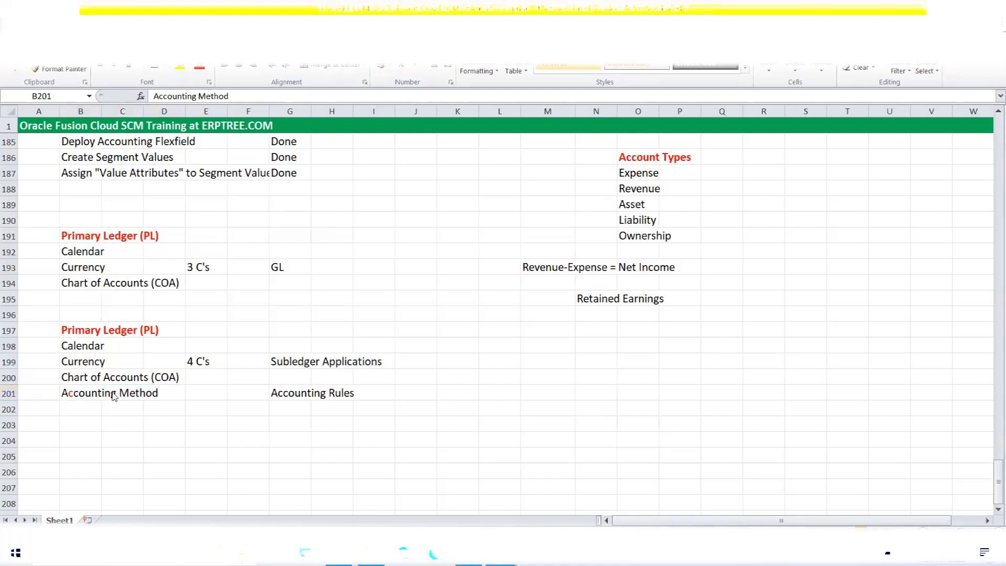
left_click(70, 346)
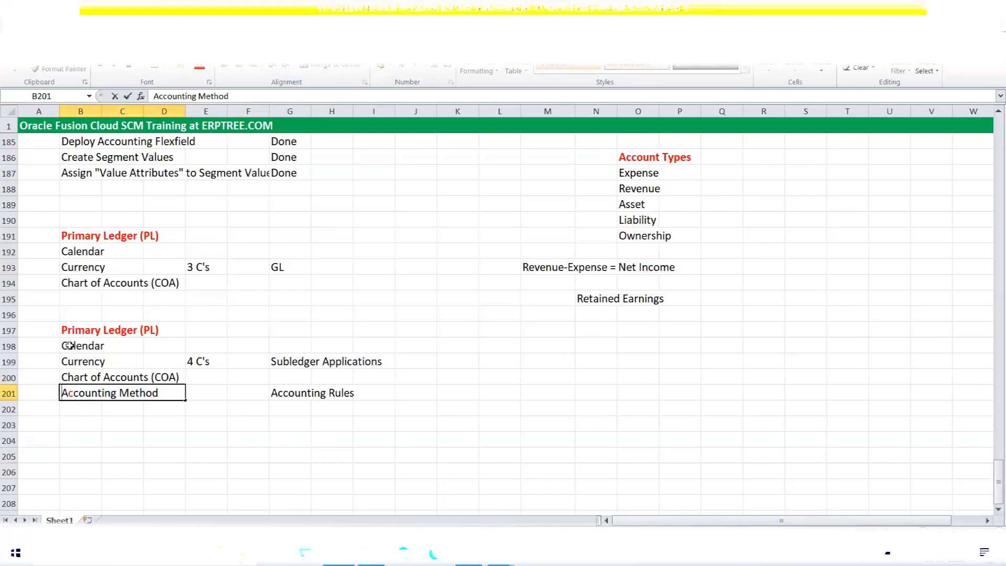
left_click(70, 346)
left_click(79, 377)
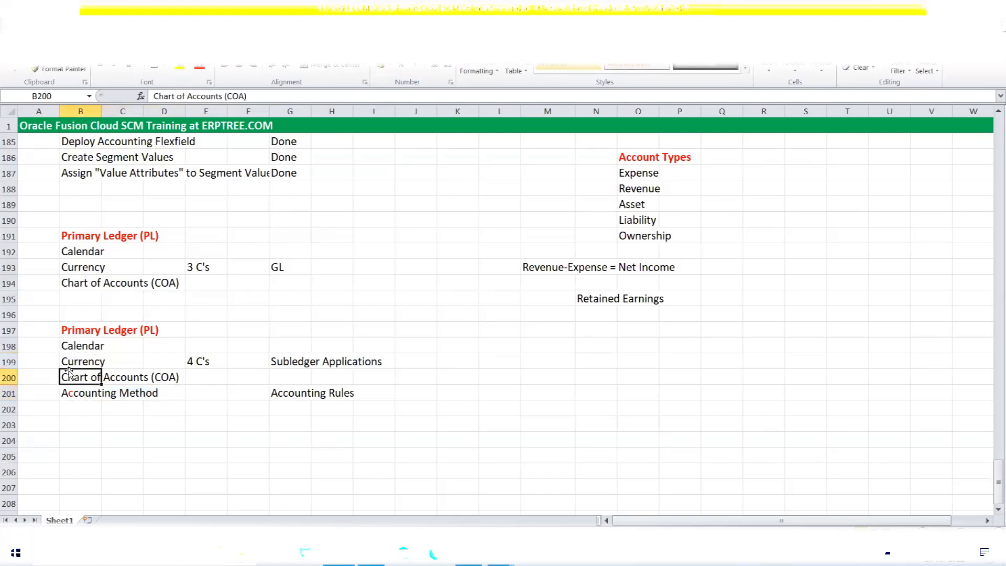
left_click(69, 361)
left_click_drag(79, 393, 155, 407)
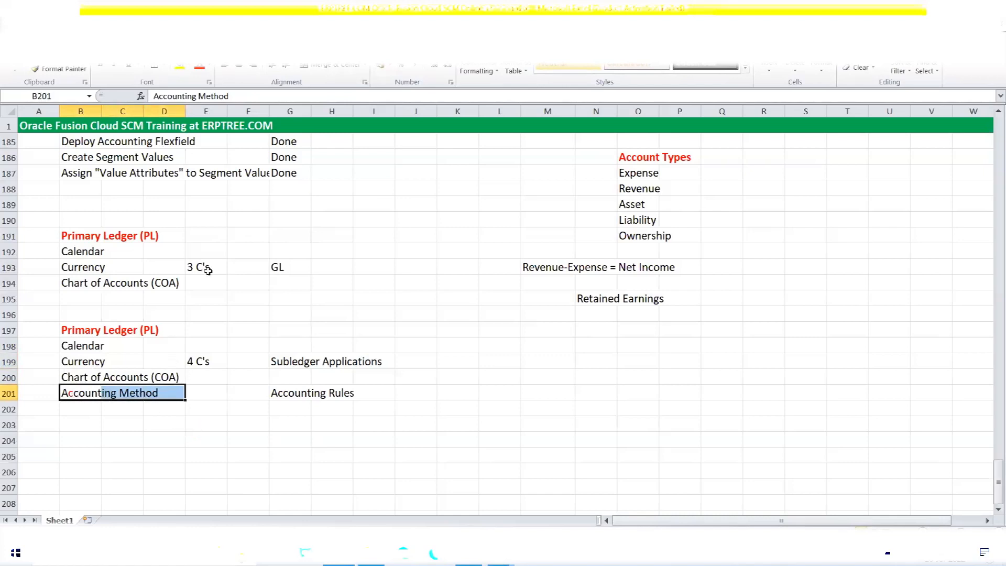
scroll(179, 340, "down", 2)
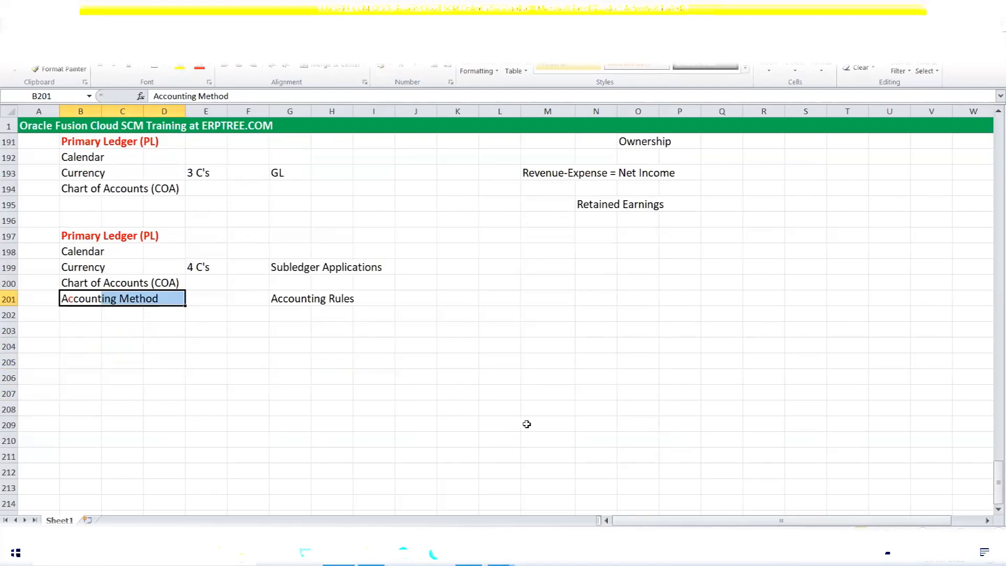
Switch to the AMEX Implementation Project in Oracle and search its tasks for Primary Ledger.
left_click(468, 553)
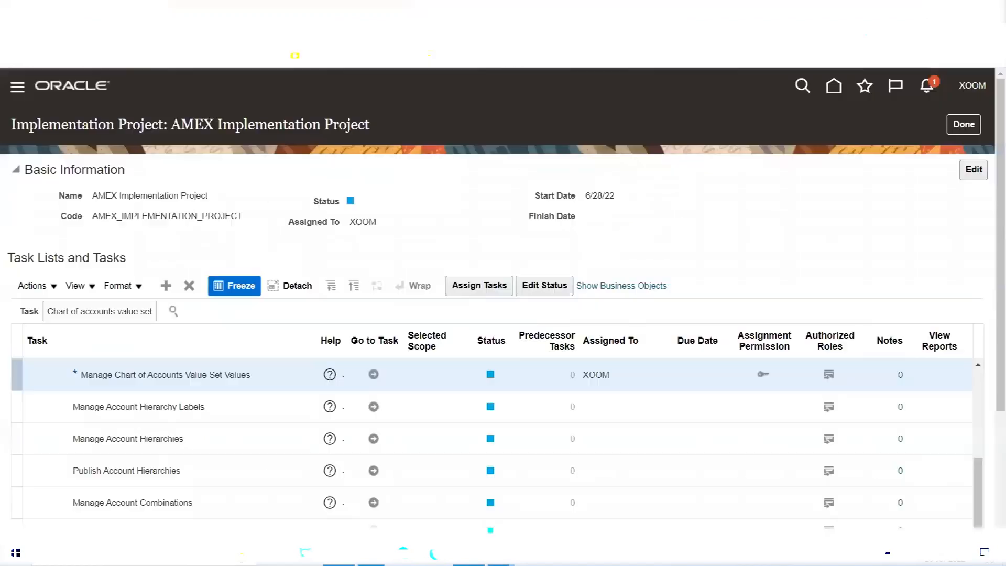
triple_click(109, 312)
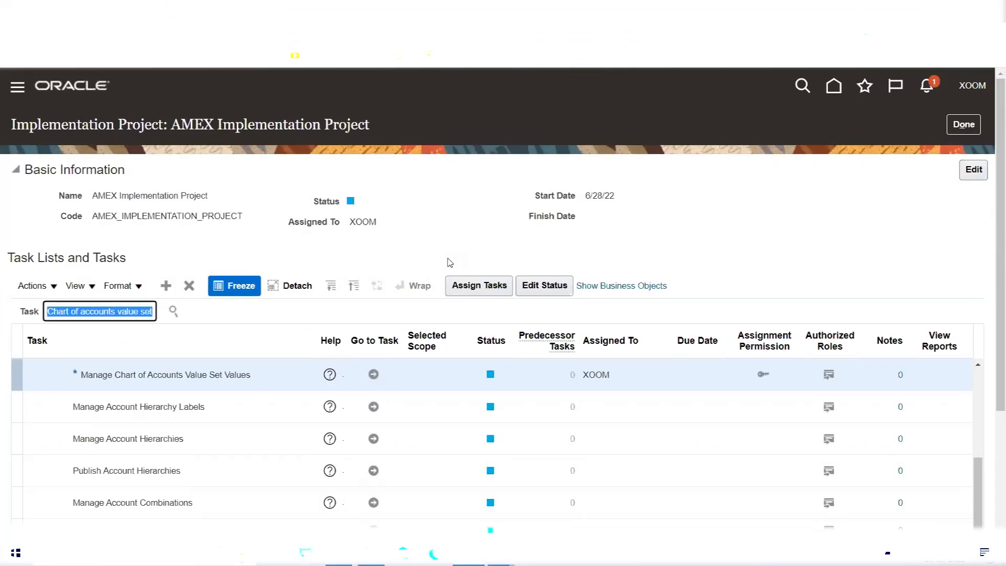
type("Manage ")
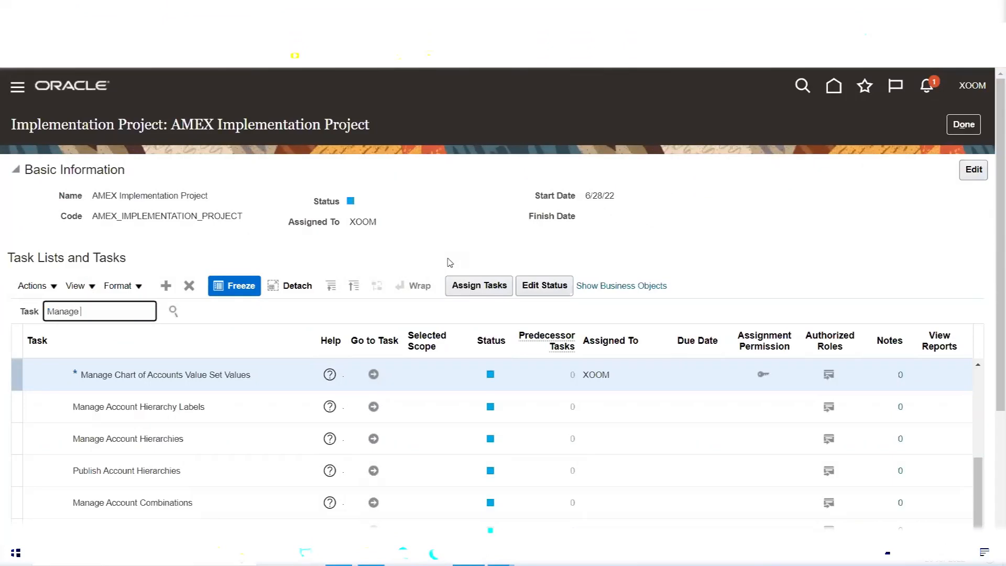
type("Primary Ledger")
left_click(171, 311)
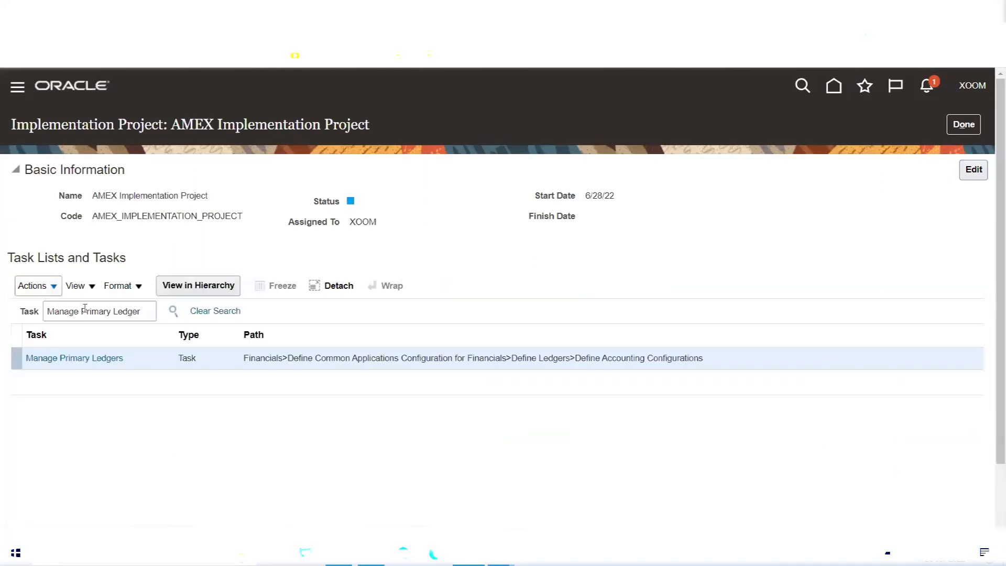
left_click_drag(81, 311, 32, 315)
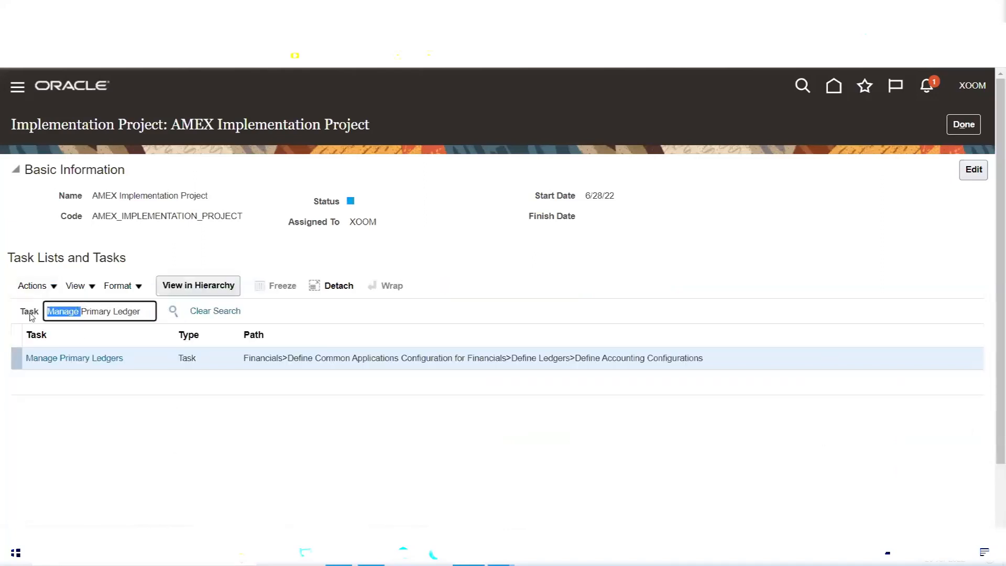
key("BackSpace")
left_click(173, 311)
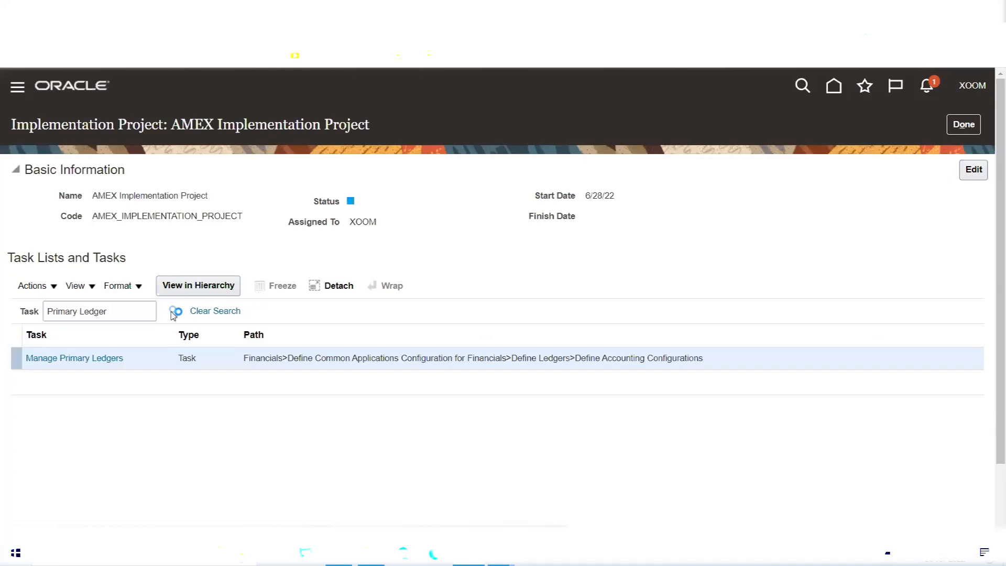
Locate the Manage Primary Ledgers search result in the project's task hierarchy and go to that task.
left_click(73, 360)
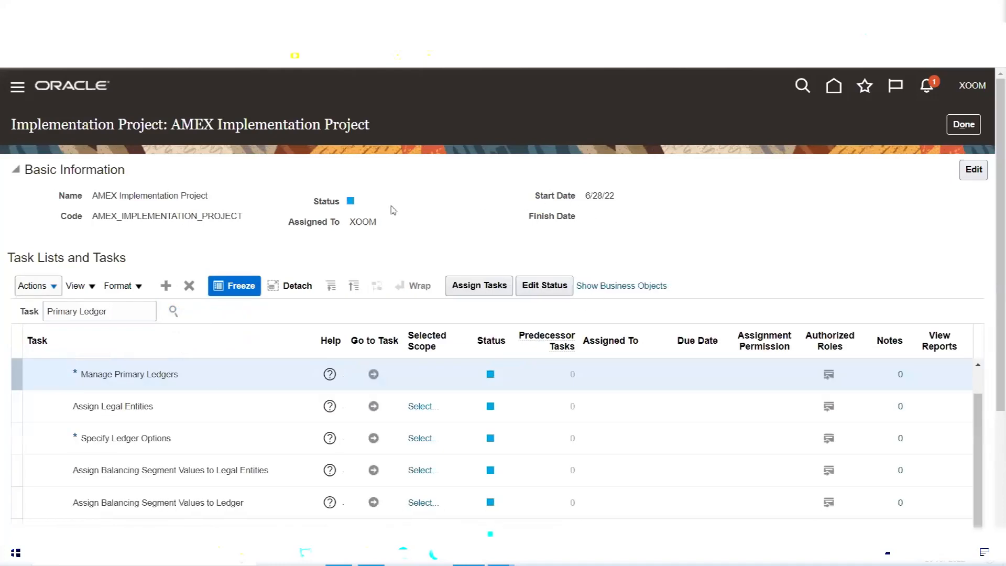
scroll(390, 207, "down", 3)
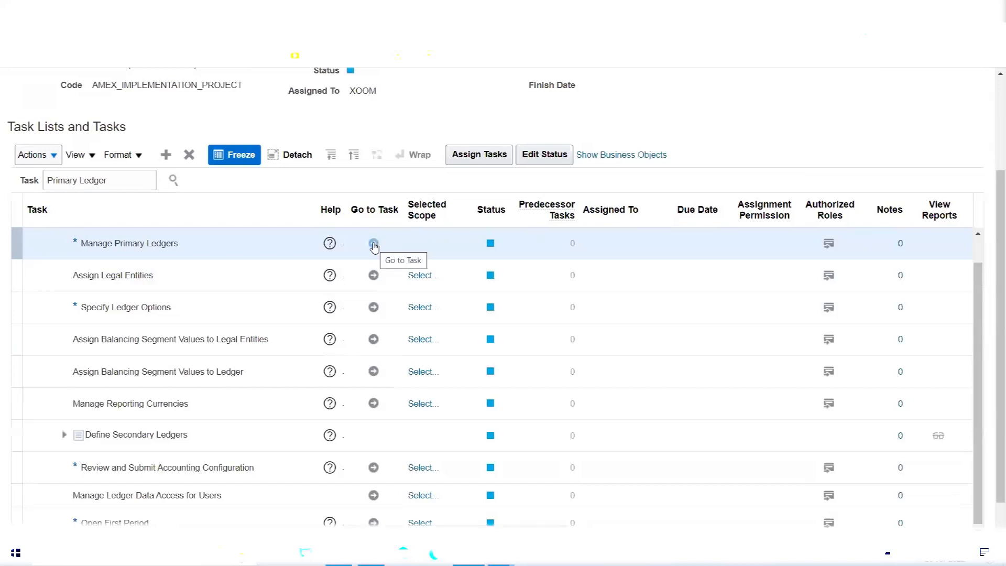
left_click(373, 244)
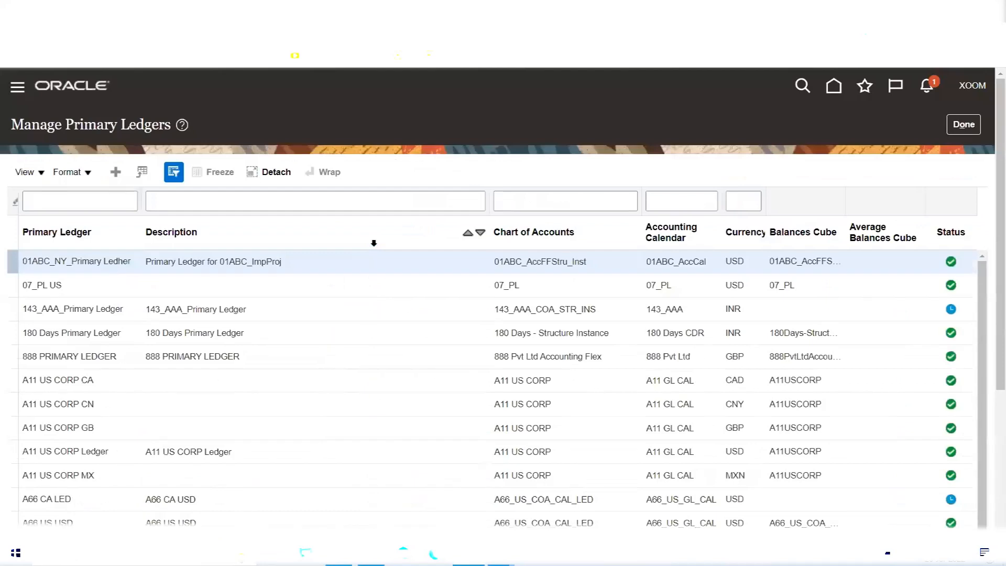
Filter the primary ledgers list by the ledger name ".".
left_click(99, 204)
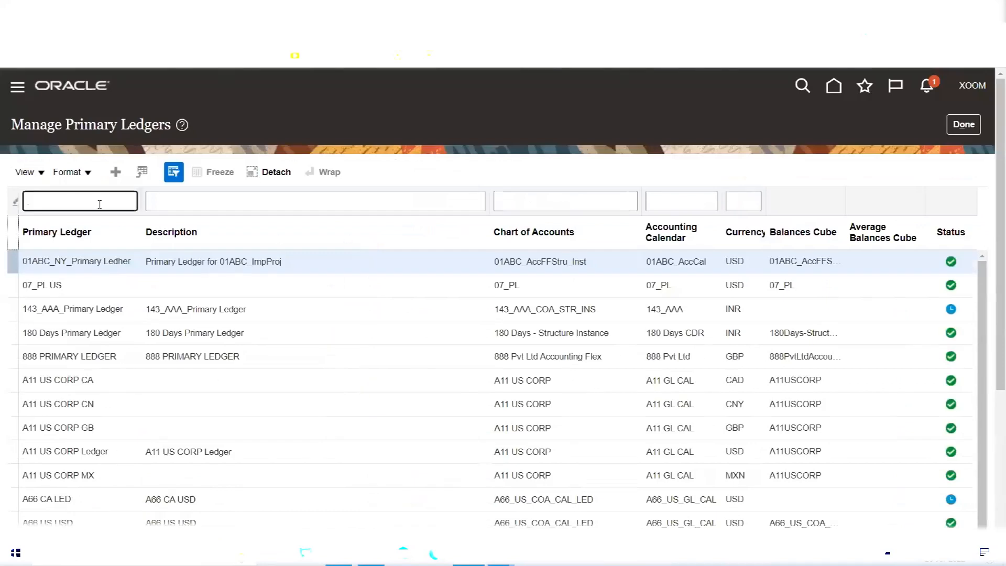
type(".")
key("Return")
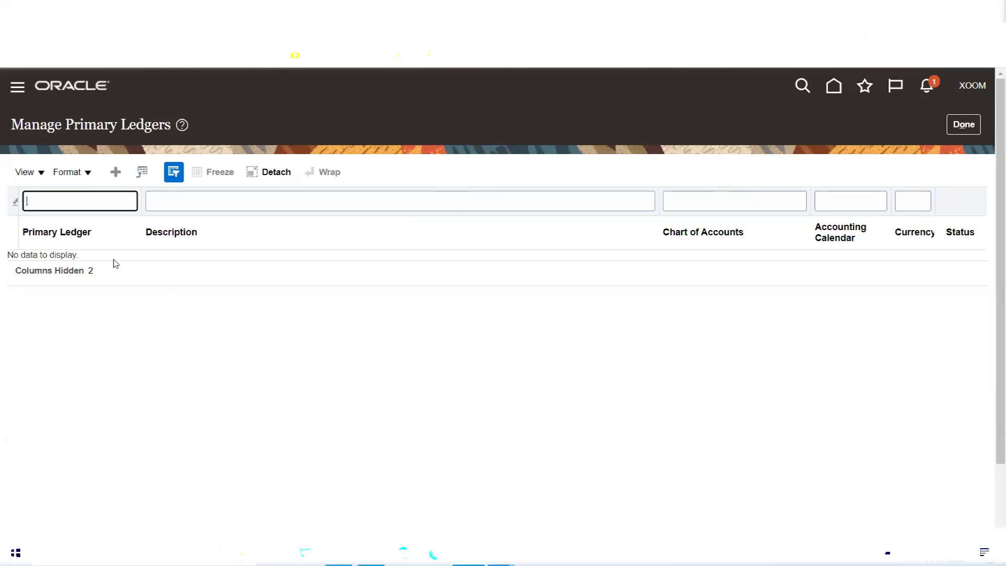
Start creating a primary ledger and name it AMEX USA Primary Ledger.
left_click(116, 175)
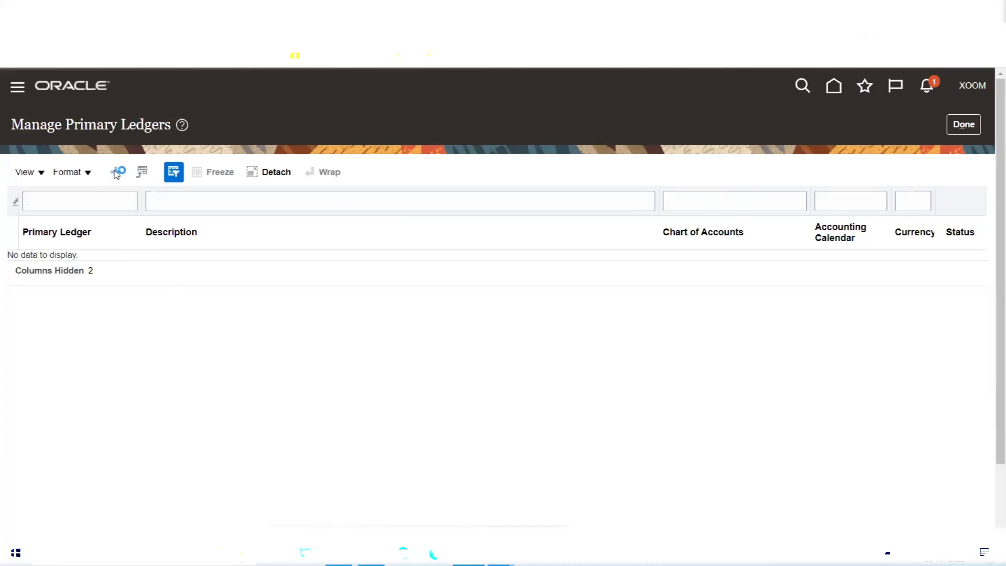
left_click(298, 194)
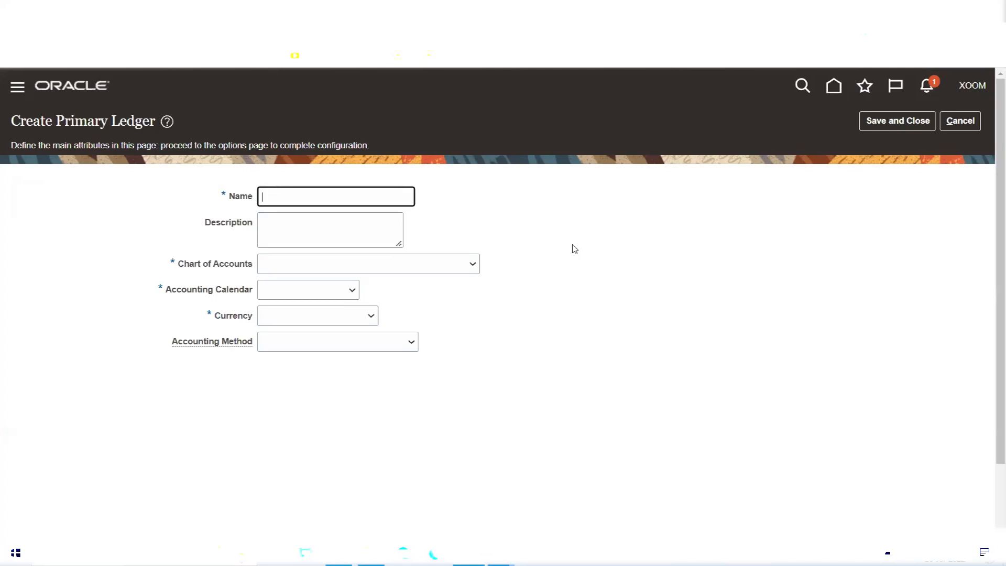
type("AMEX")
type("USA")
type("Primary Ledger")
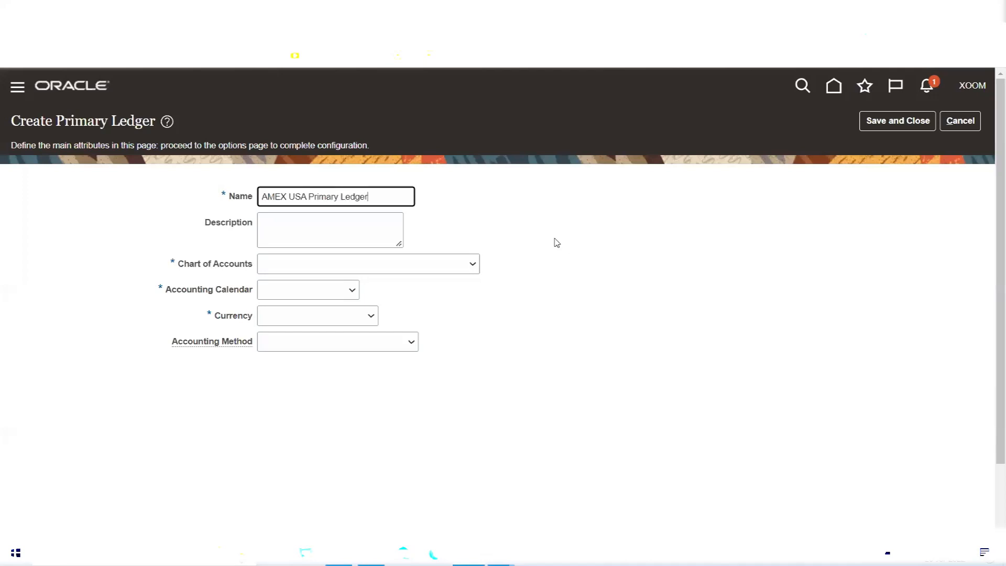
Copy the new ledger's name into its description so that it reads AMEX USA Primary Ledger.
left_click(223, 195)
double_click(224, 195)
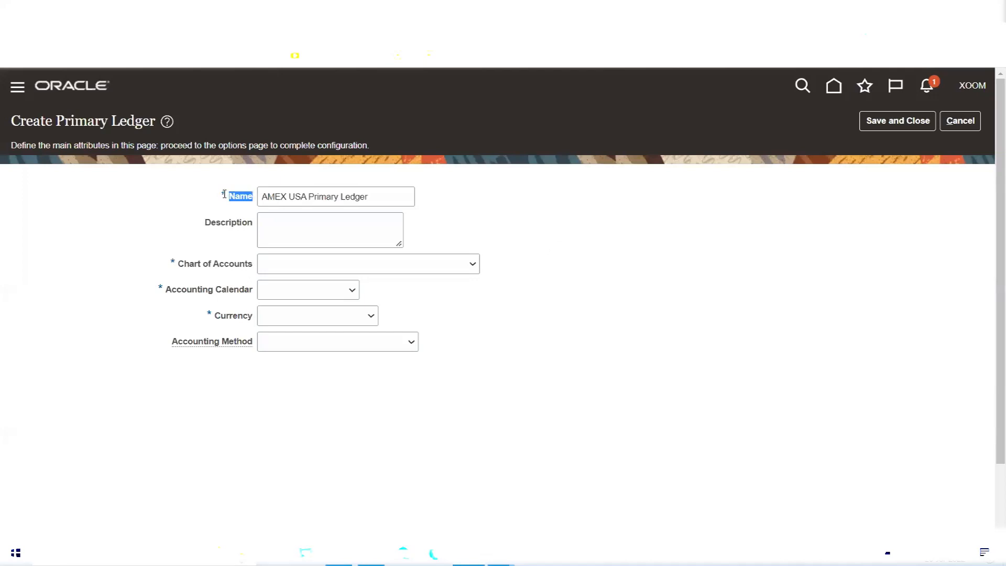
left_click(224, 195)
double_click(216, 225)
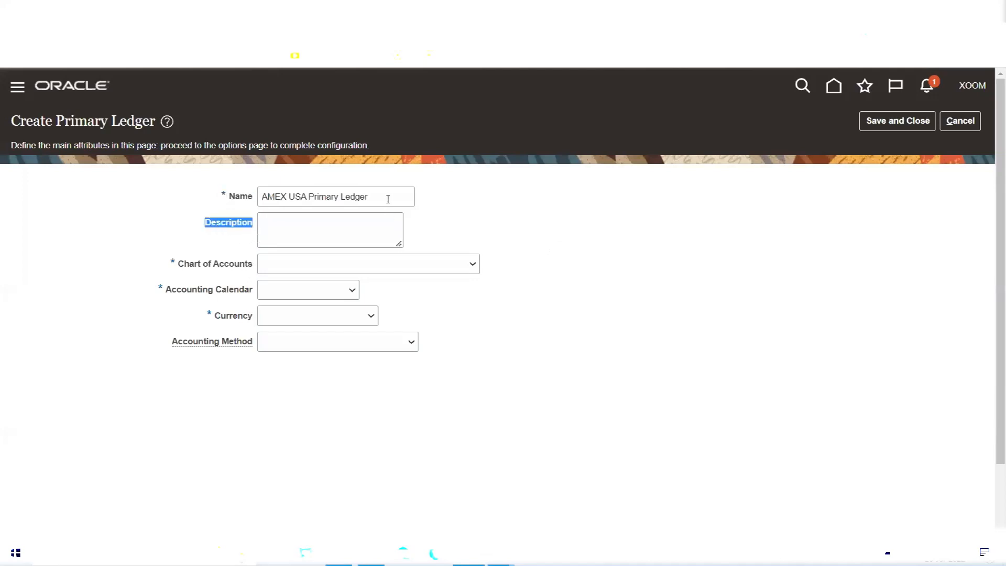
left_click_drag(388, 198, 224, 202)
key("ctrl+c")
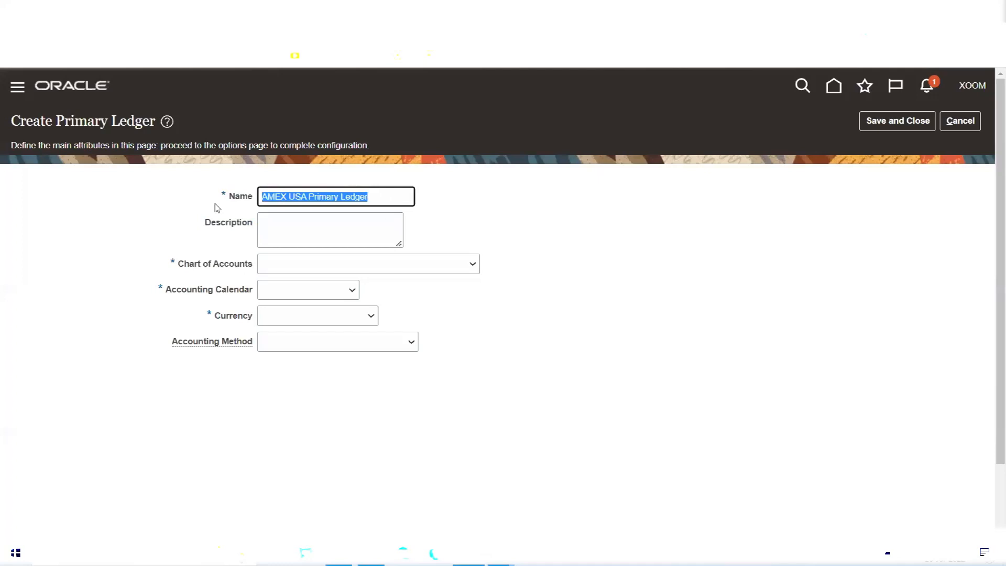
left_click(280, 232)
key("ctrl+v")
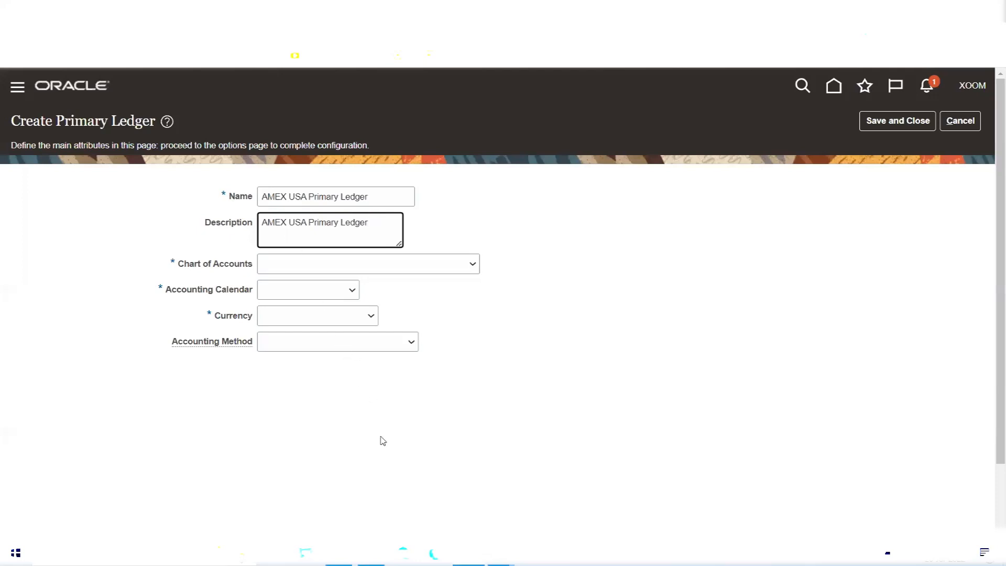
Switch to the Excel worksheet and review the AMEX Accounting Flexfield and AMEX Accounting Flex entries below the value set lists.
key("alt+Tab")
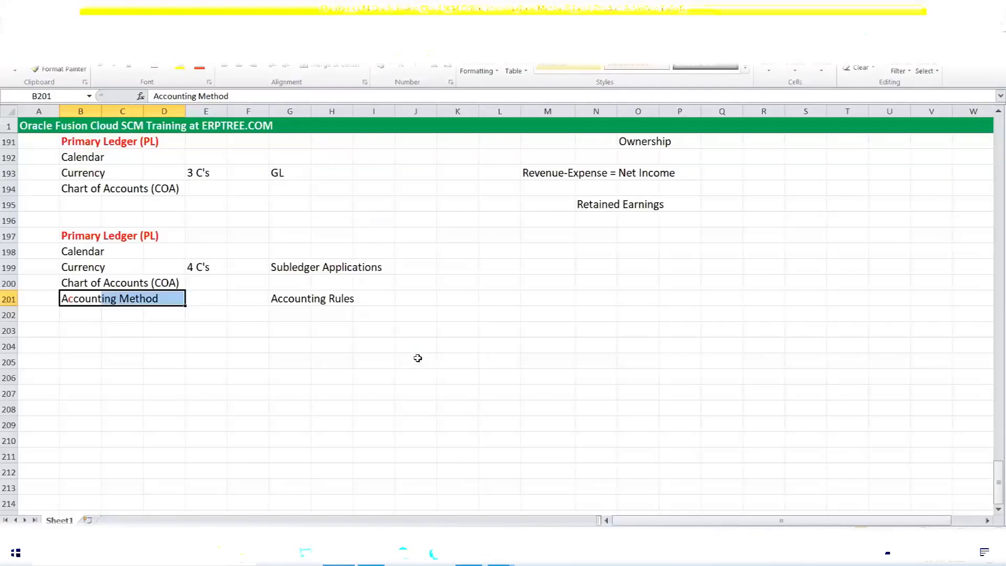
scroll(413, 332, "up", 6)
scroll(412, 333, "up", 4)
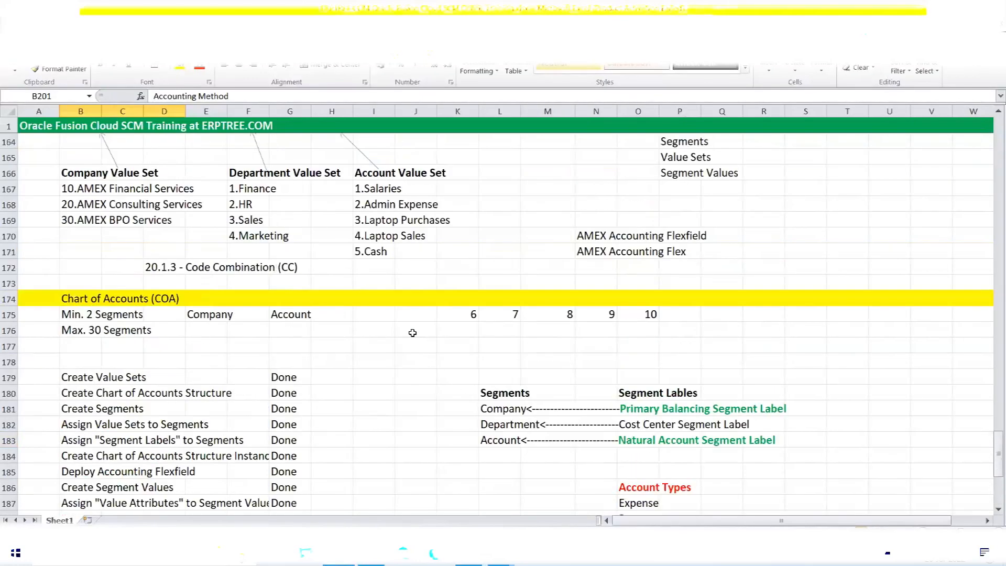
left_click_drag(583, 281, 727, 283)
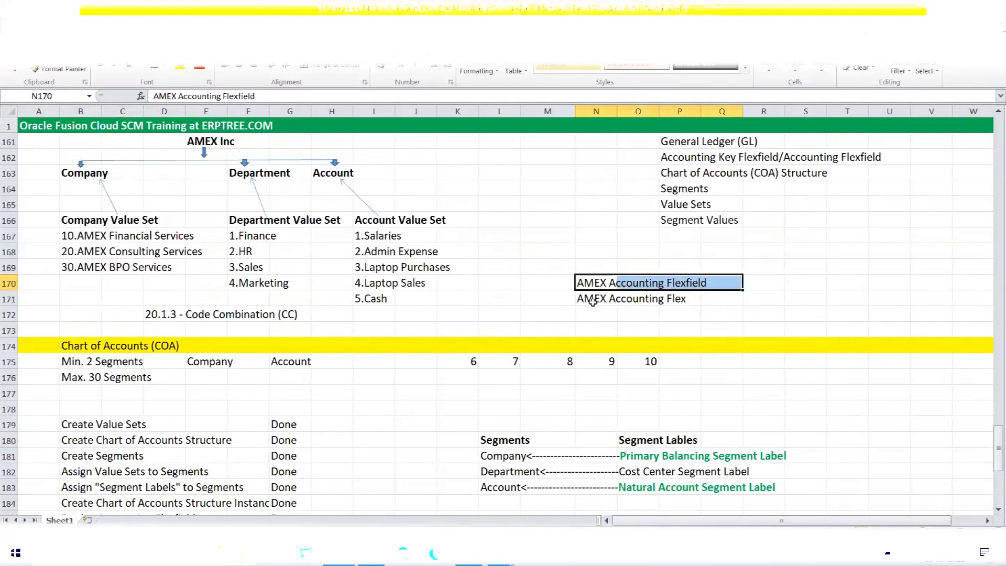
left_click_drag(582, 298, 676, 302)
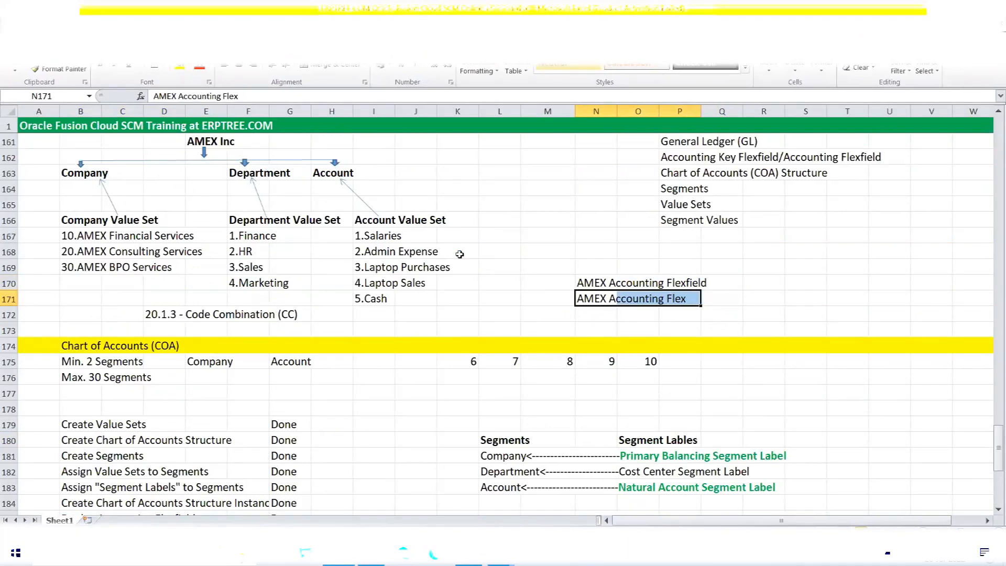
scroll(460, 254, "down", 1)
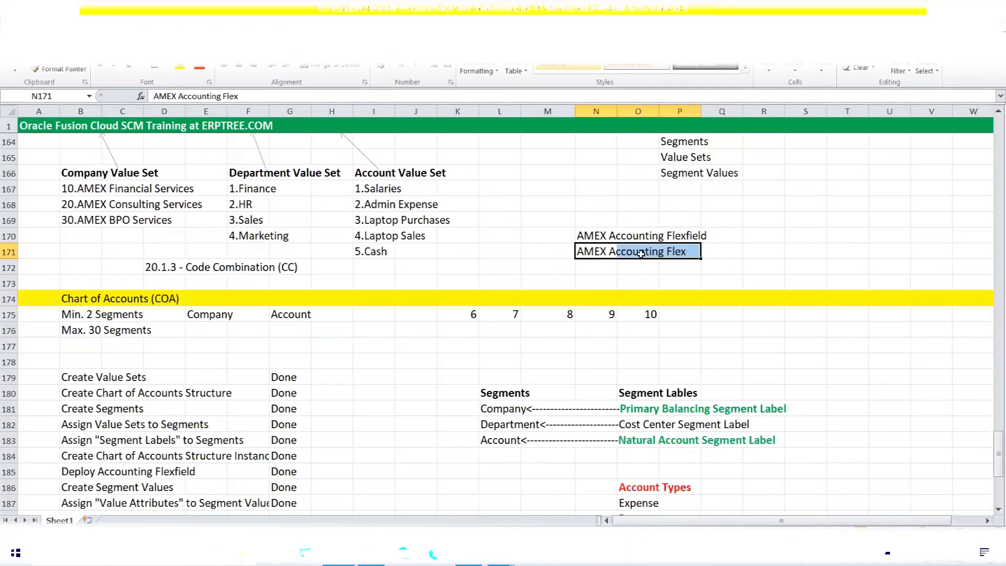
left_click_drag(588, 252, 686, 253)
left_click_drag(589, 237, 683, 236)
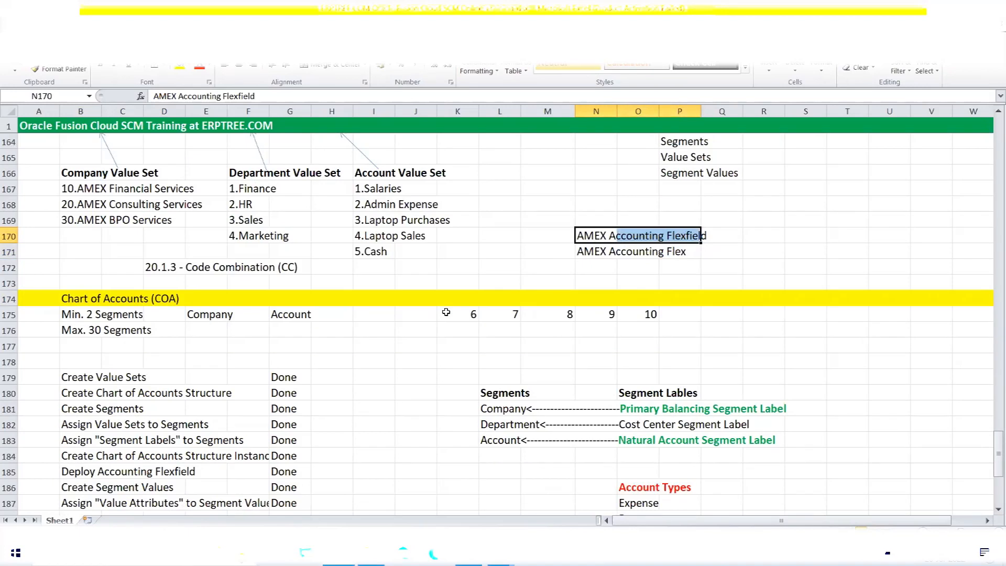
Return to Oracle Fusion and set the new primary ledger's chart of accounts to AMEX Accounting Flex.
left_click(466, 553)
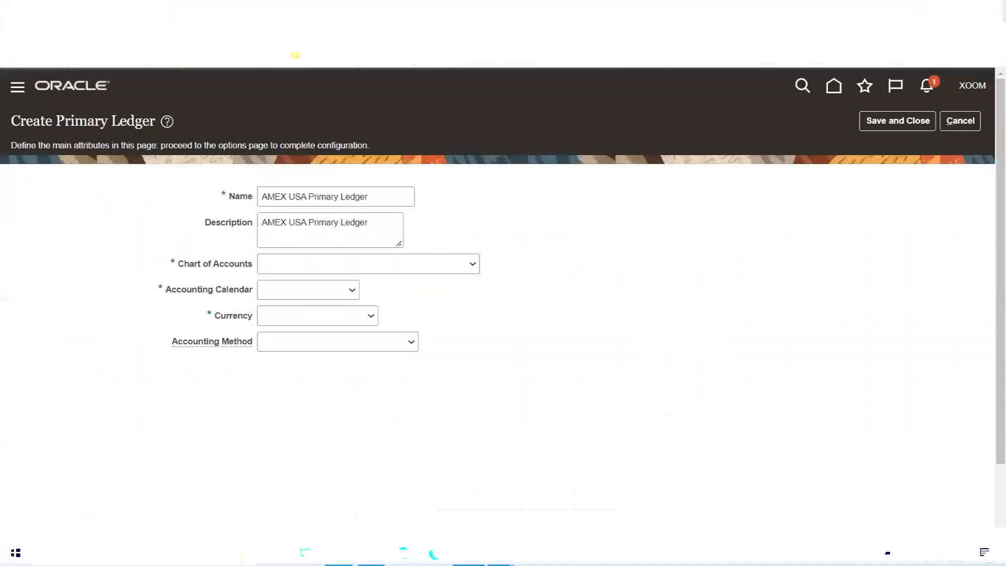
left_click(473, 267)
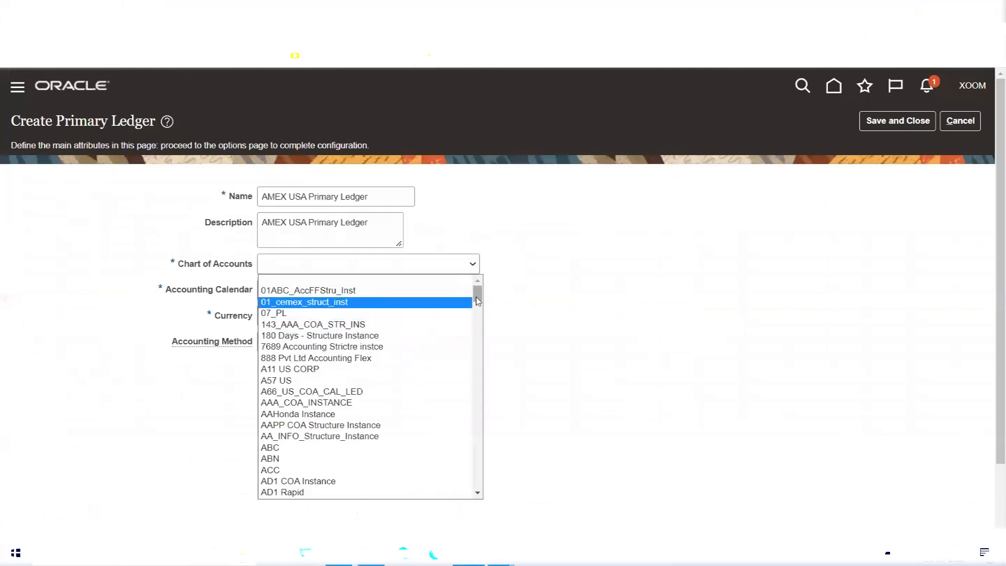
scroll(476, 307, "down", 3)
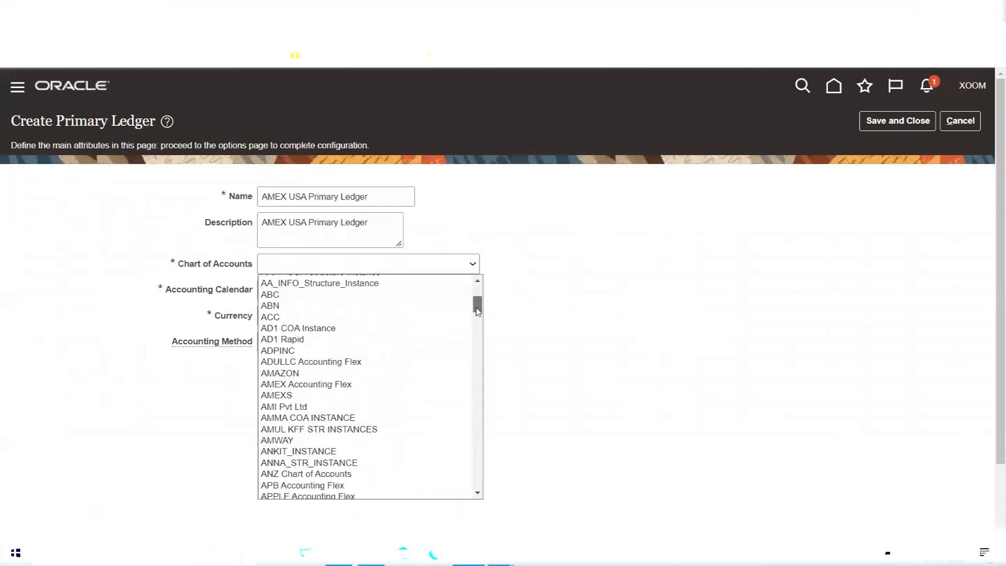
left_click(361, 385)
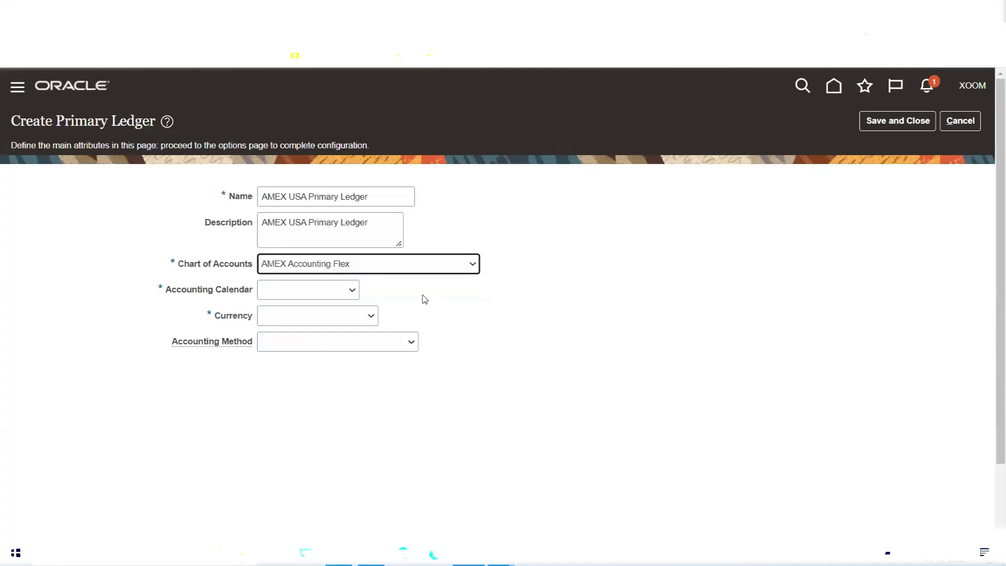
Set the ledger's accounting calendar to AMEX ACC CAL and its currency to USD - US Dollar.
left_click(351, 291)
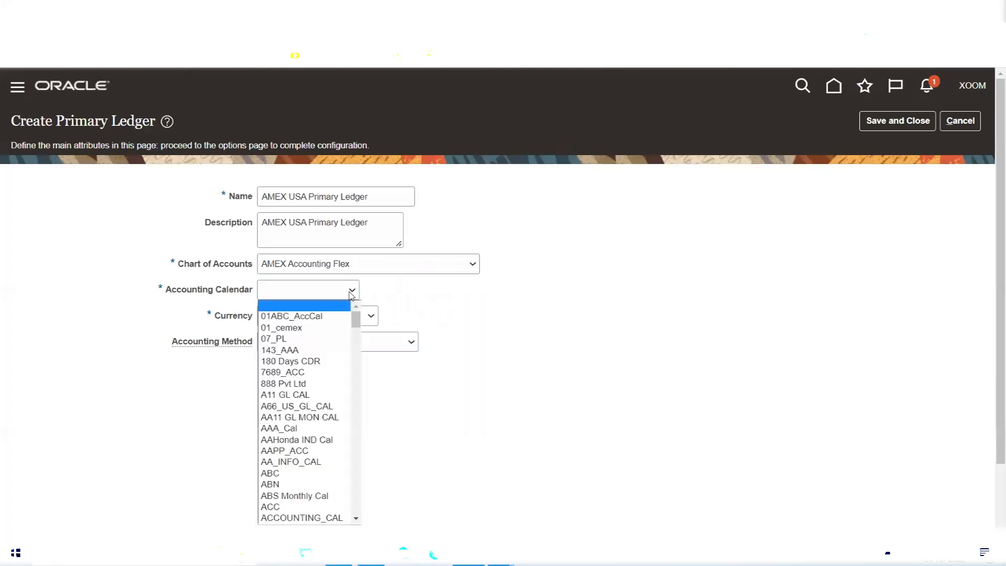
scroll(346, 349, "down", 5)
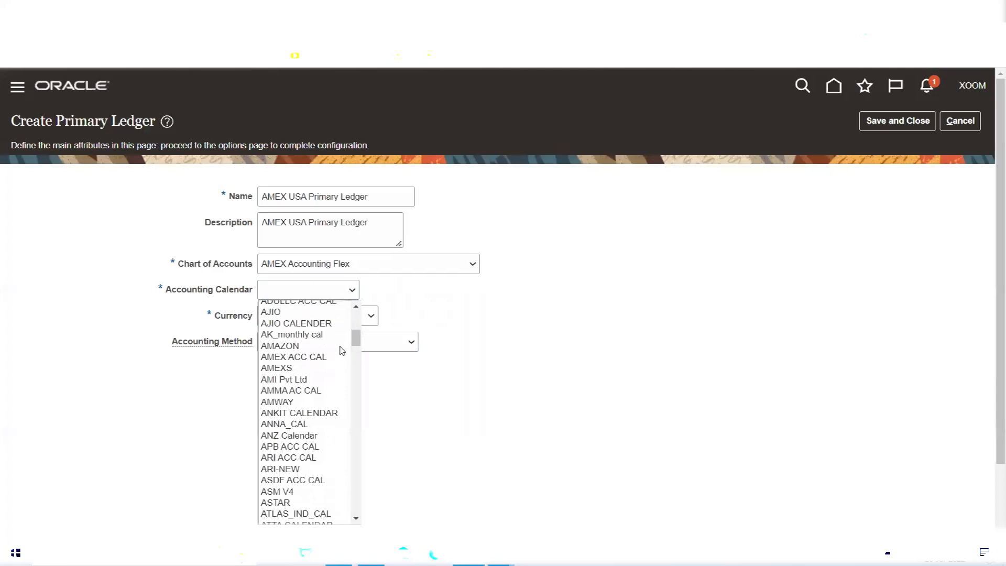
left_click(325, 358)
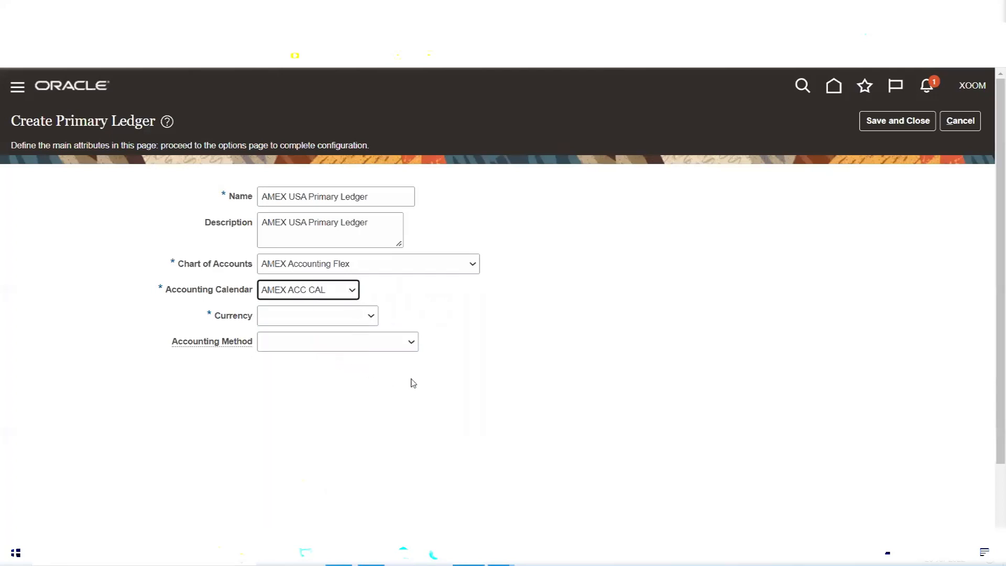
left_click(425, 310)
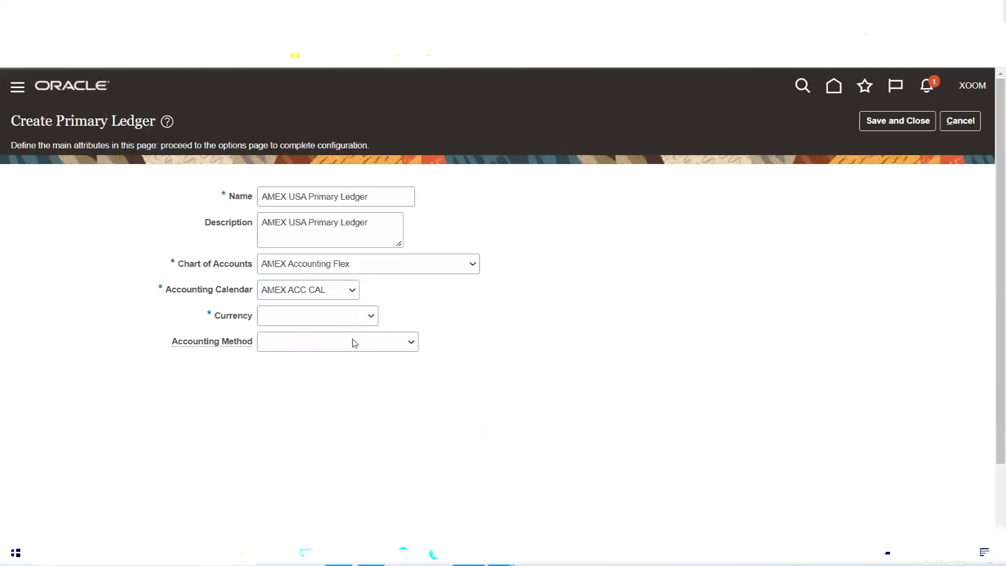
left_click(354, 317)
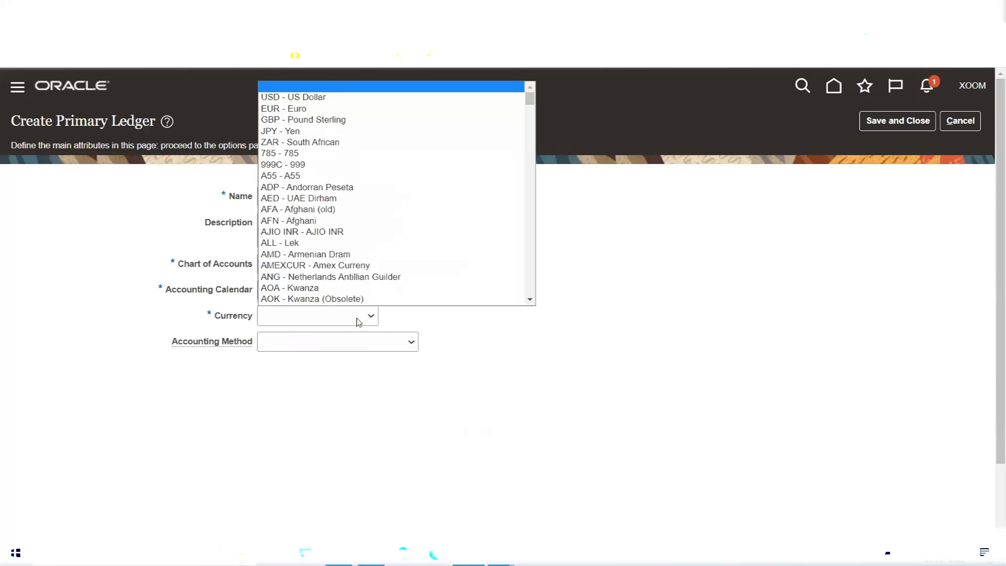
left_click(331, 102)
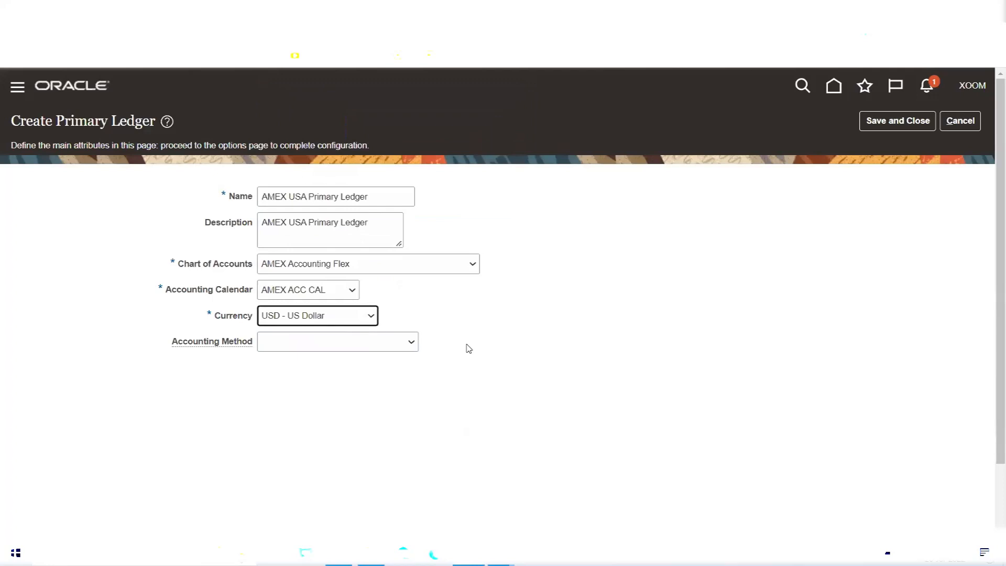
left_click(452, 327)
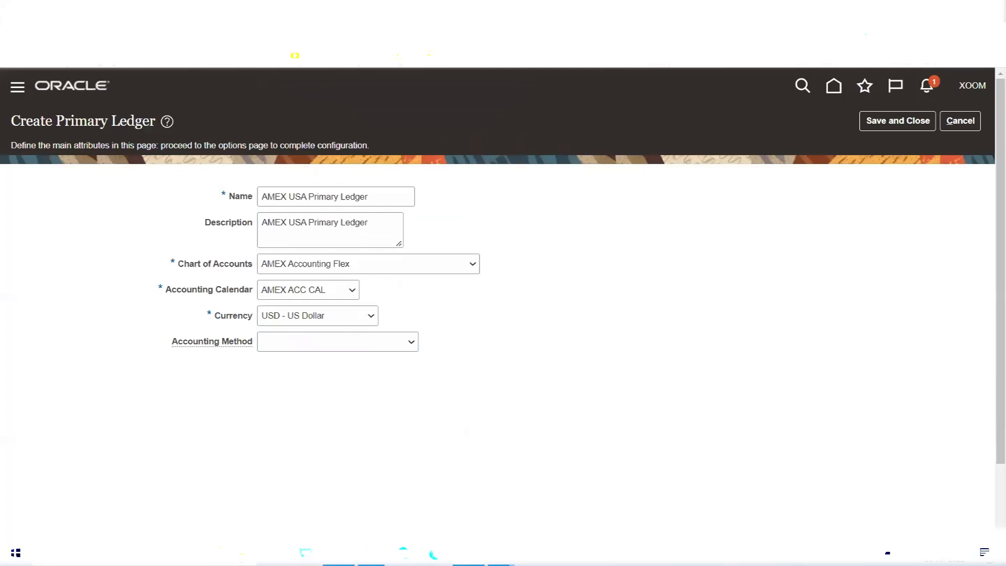
Review the Functional Currency entry for USD in the Excel worksheet, and point out the words Primary Ledger in the Oracle Fusion ledger name.
key("alt+Tab")
scroll(349, 260, "up", 6)
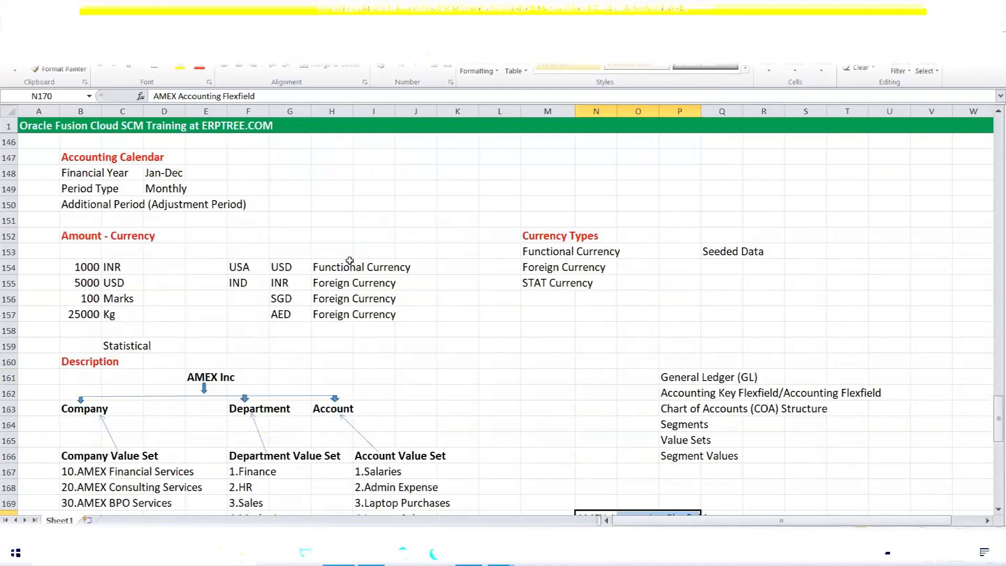
left_click(335, 266)
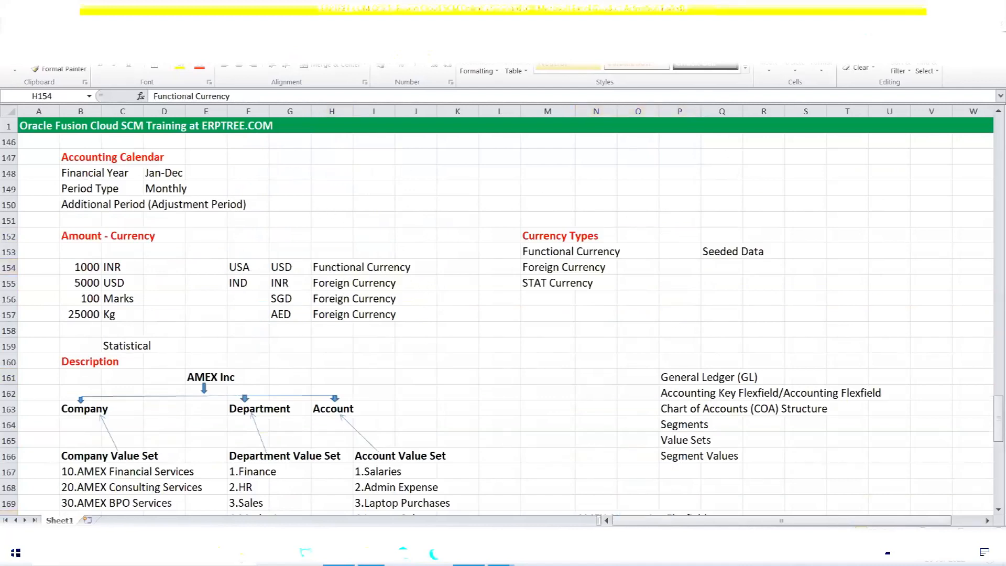
key("alt+Tab")
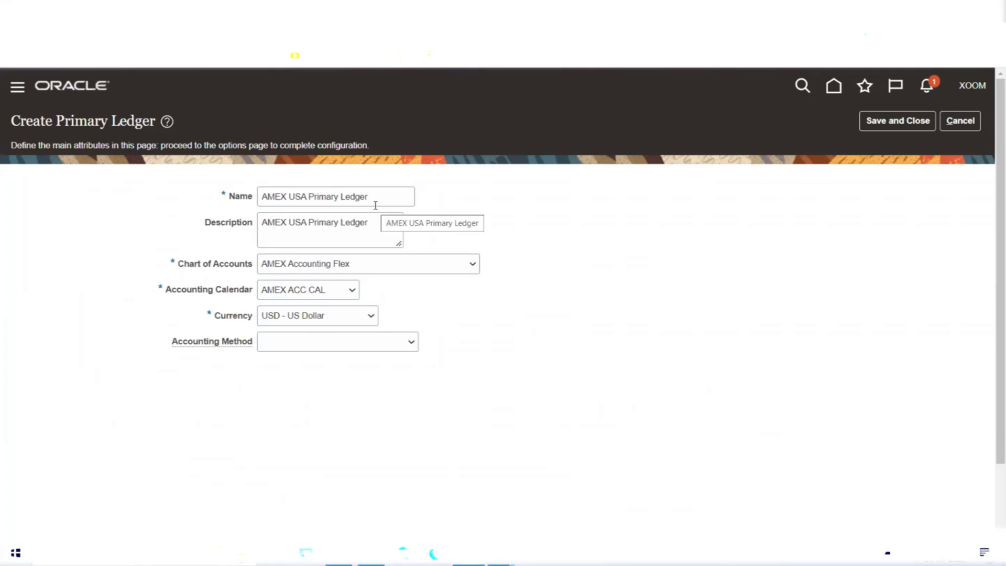
left_click_drag(377, 204, 307, 202)
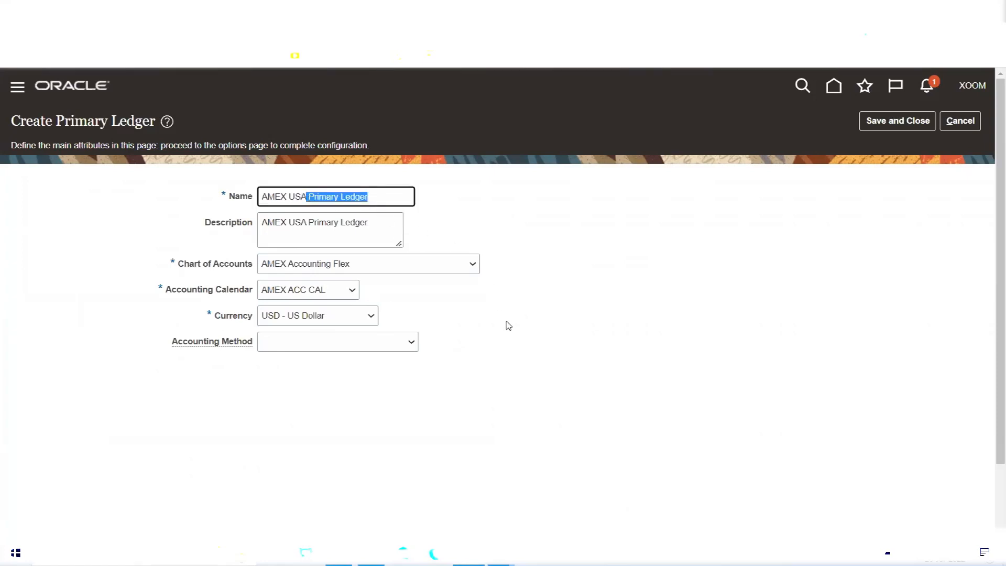
left_click(508, 325)
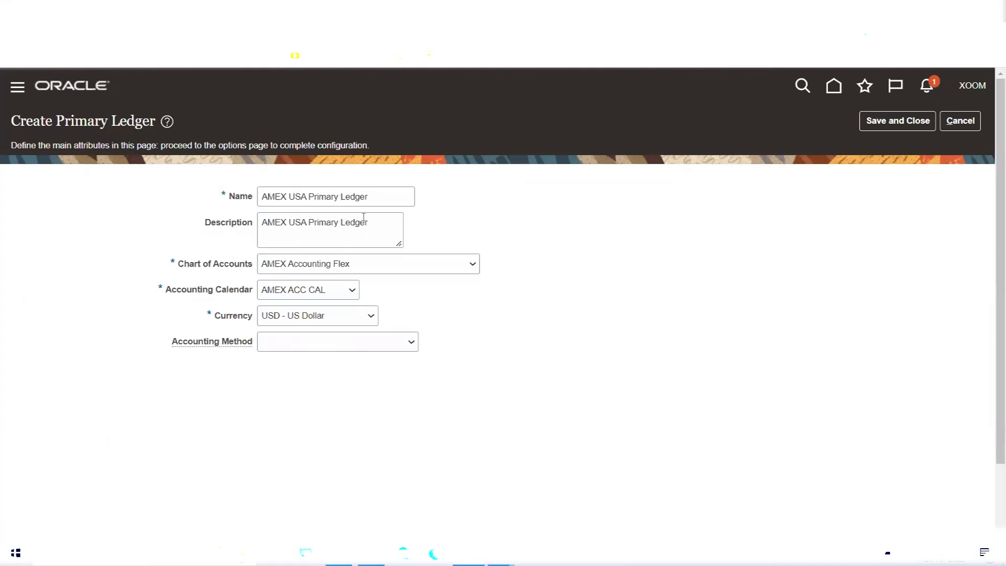
In the Excel worksheet, extend the USD row's currency type to read Functional Currency/Ledger Currency.
left_click(498, 553)
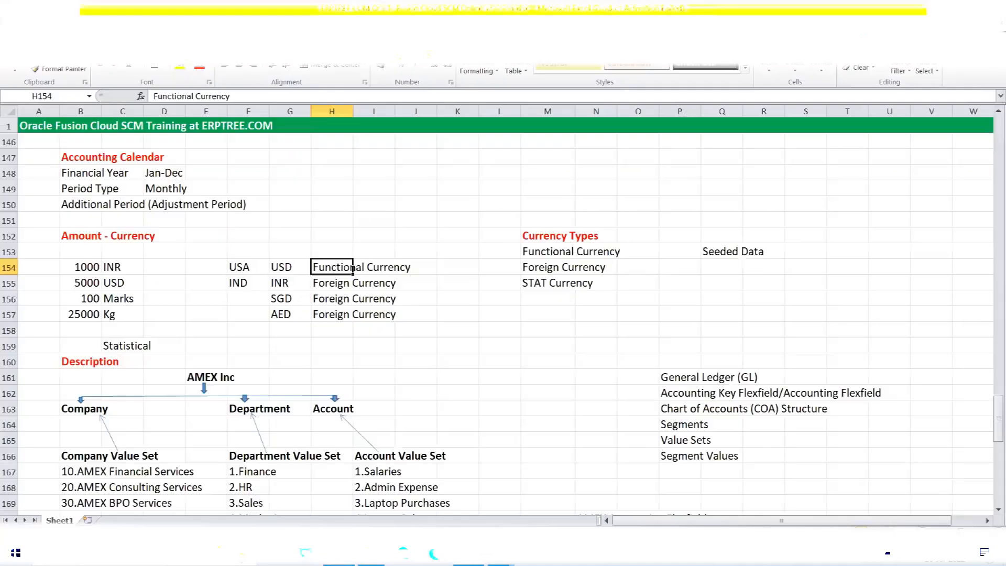
left_click(242, 94)
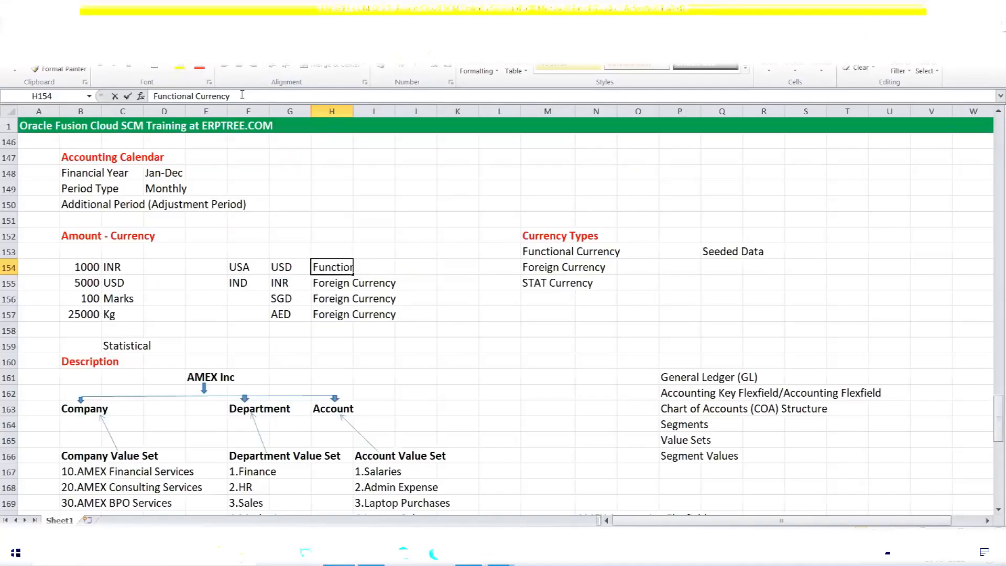
type("/Ledger Currency")
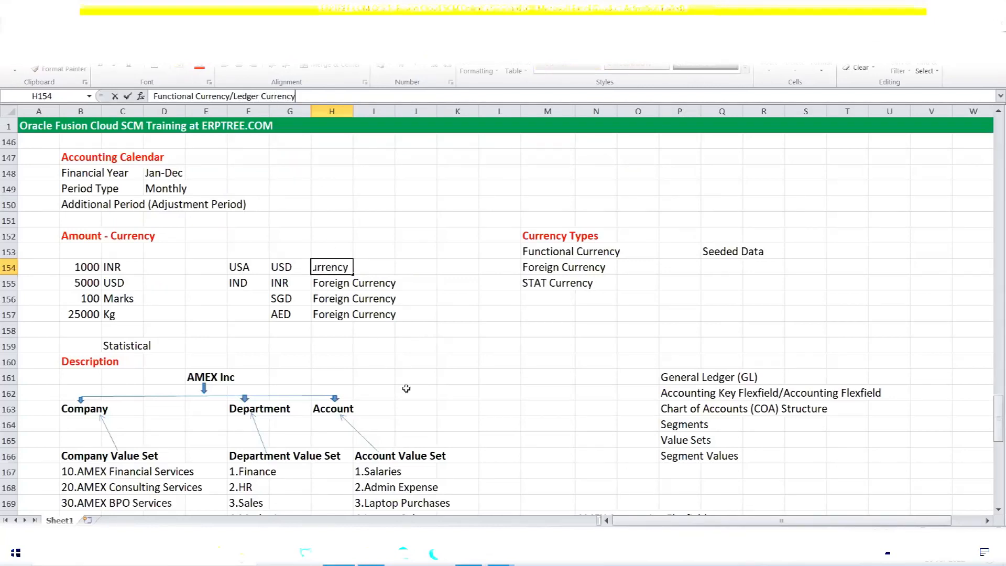
left_click(463, 377)
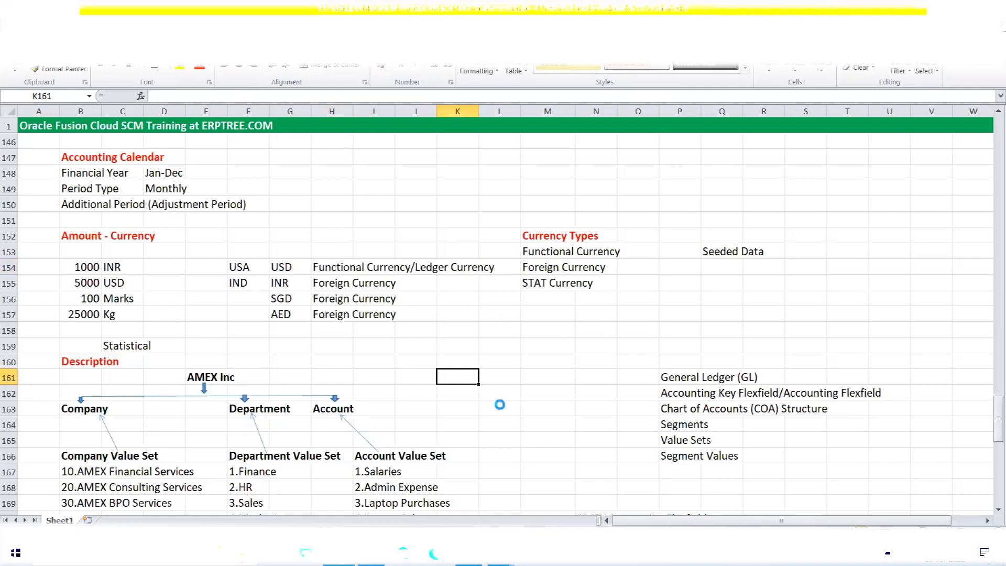
Return to Oracle Fusion and set the new ledger's accounting method to Standard Accrual.
left_click(468, 553)
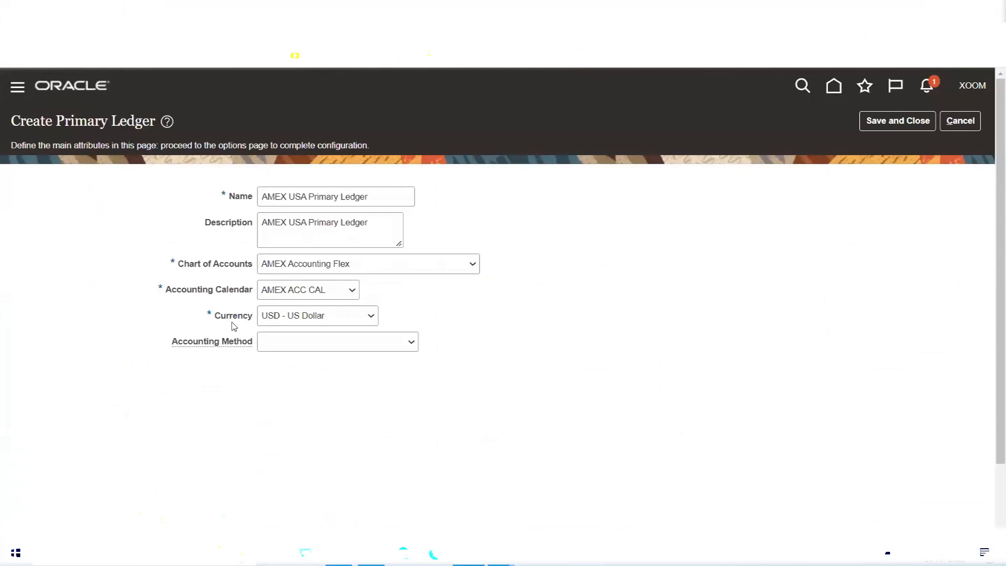
left_click(353, 349)
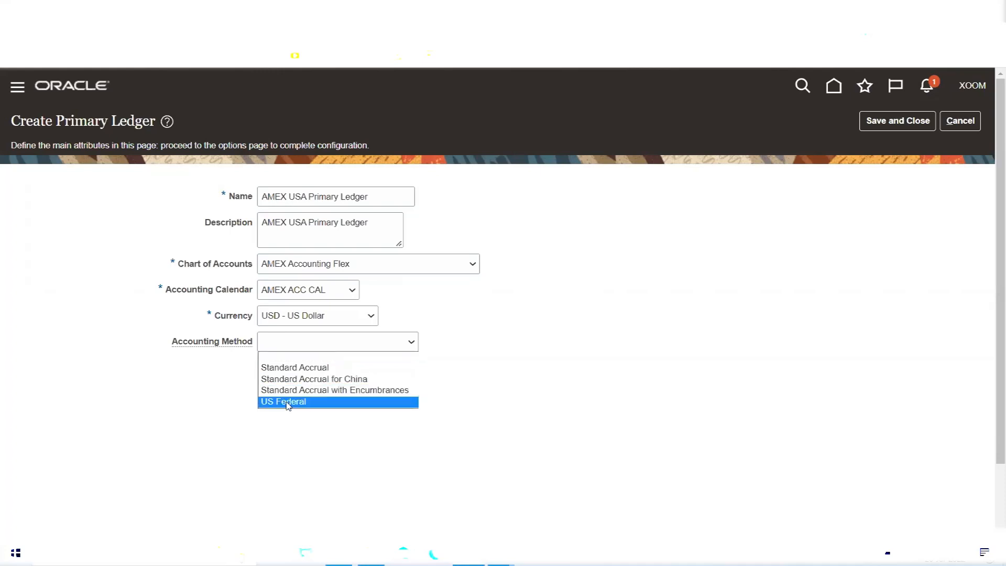
left_click(293, 368)
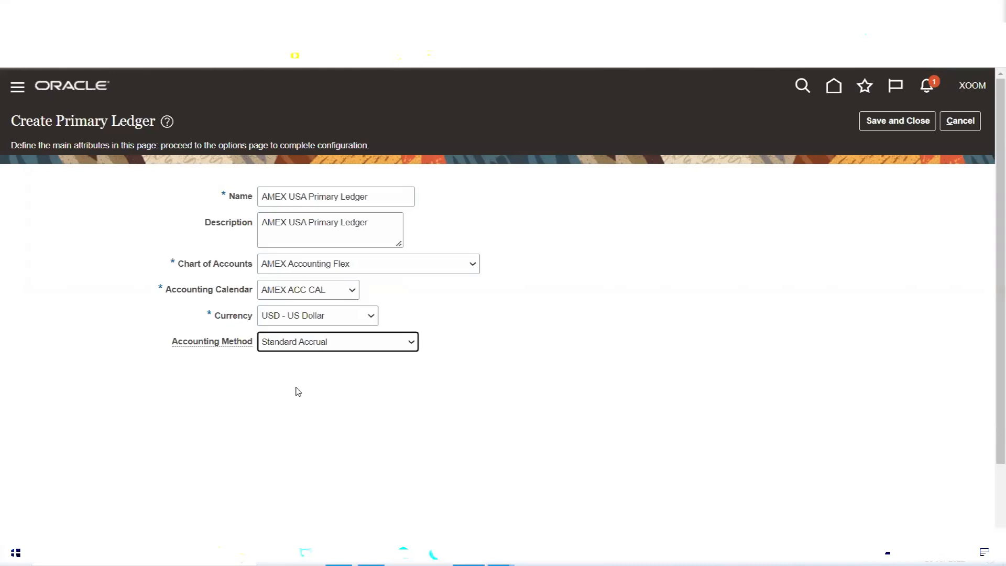
left_click(464, 348)
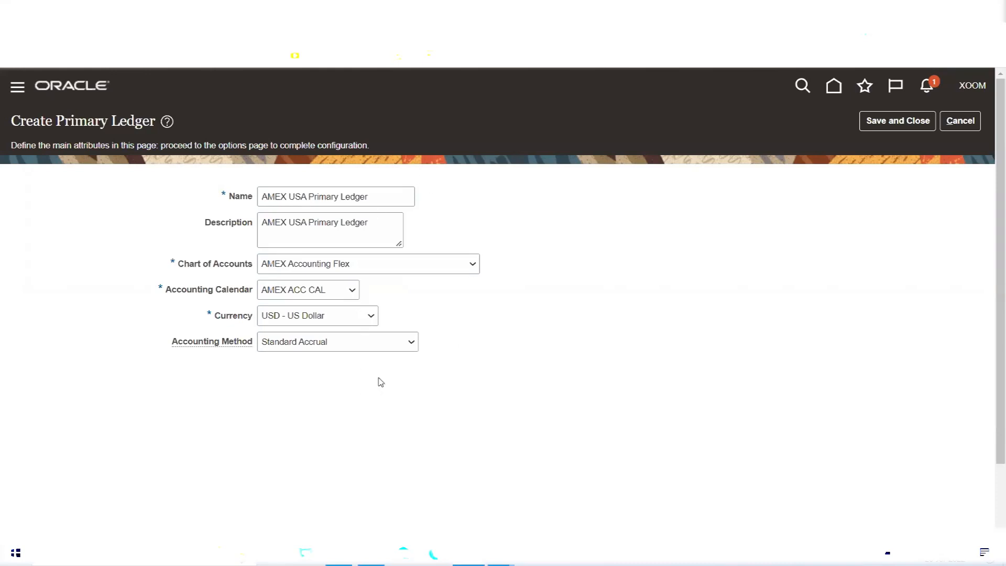
Try the Standard Accrual with Encumbrances accounting method, and set the method back to Standard Accrual.
left_click(411, 344)
left_click(409, 391)
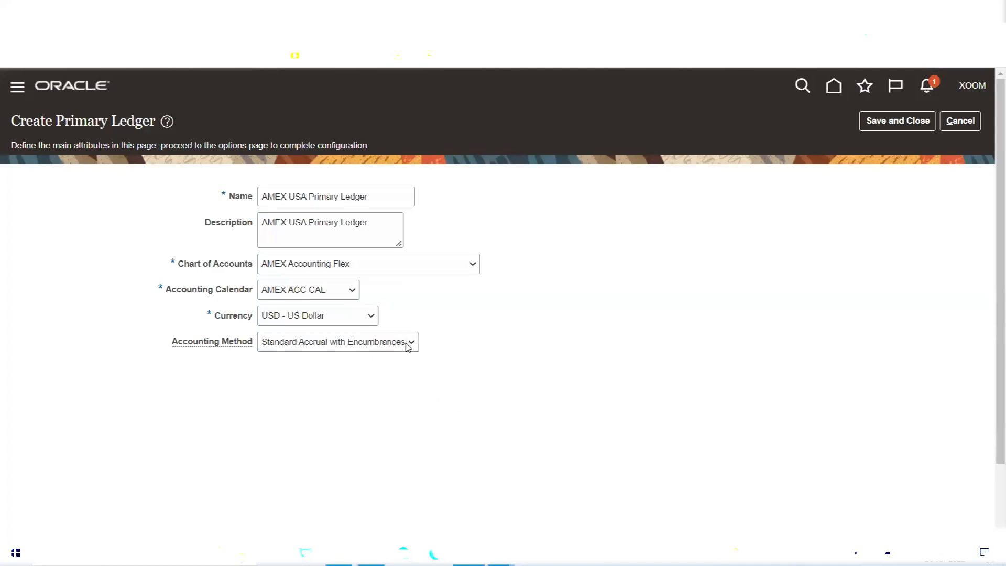
left_click(408, 347)
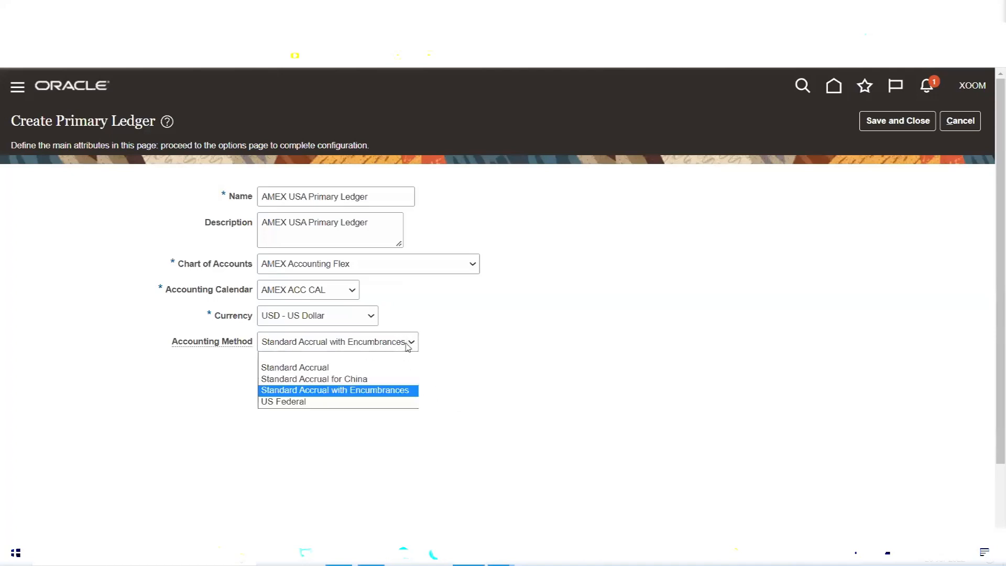
left_click(321, 368)
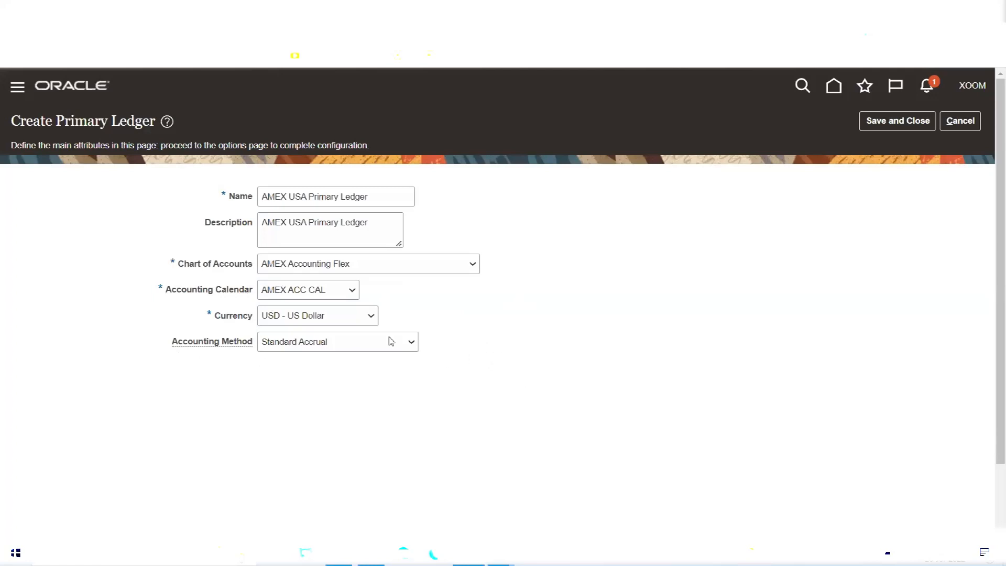
Highlight the ledger's Chart of Accounts, Accounting Calendar and Currency settings for review.
left_click_drag(177, 265, 319, 318)
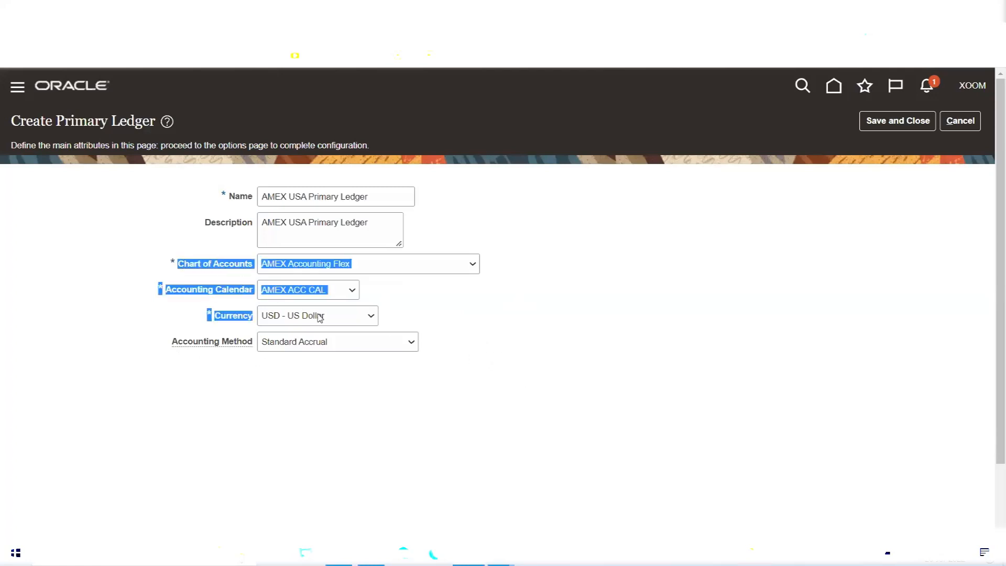
left_click(464, 325)
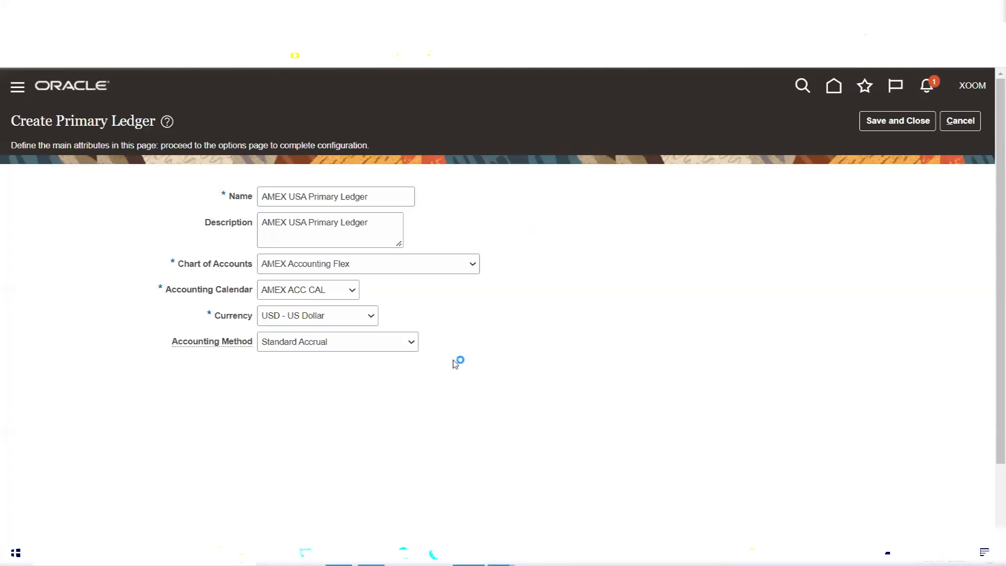
Switch the accounting method to Standard Accrual with Encumbrances, and set it back to Standard Accrual.
left_click(411, 343)
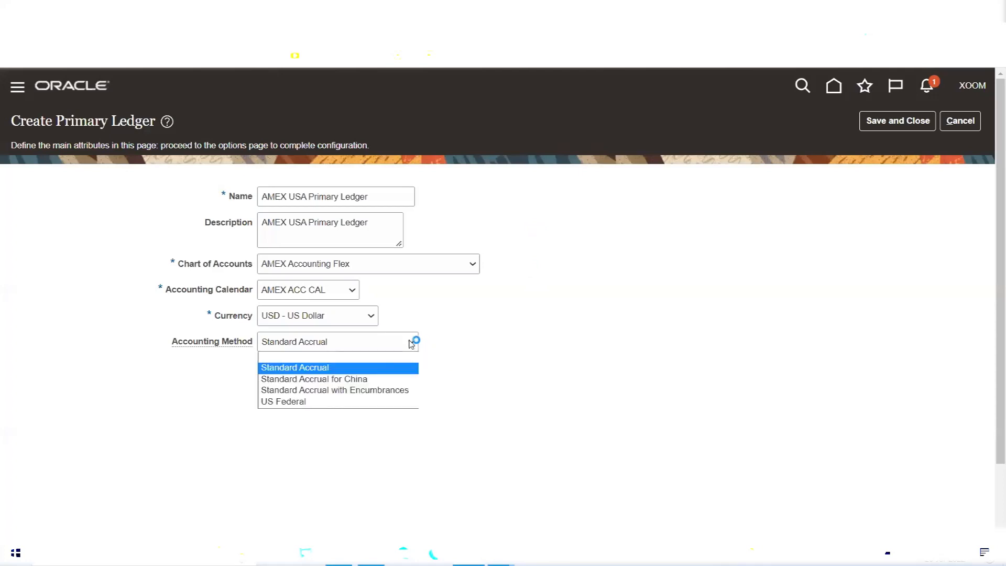
left_click(400, 391)
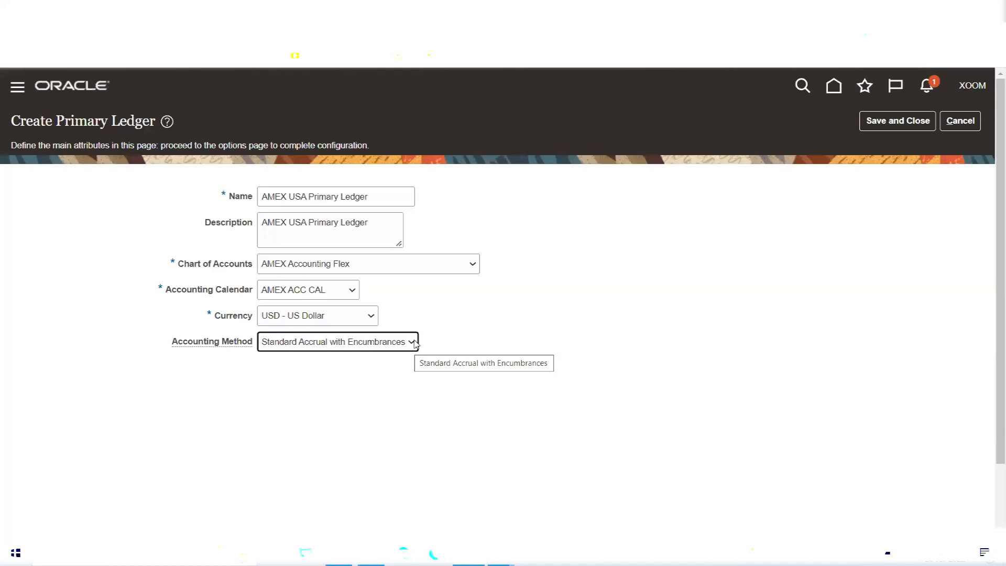
left_click(416, 343)
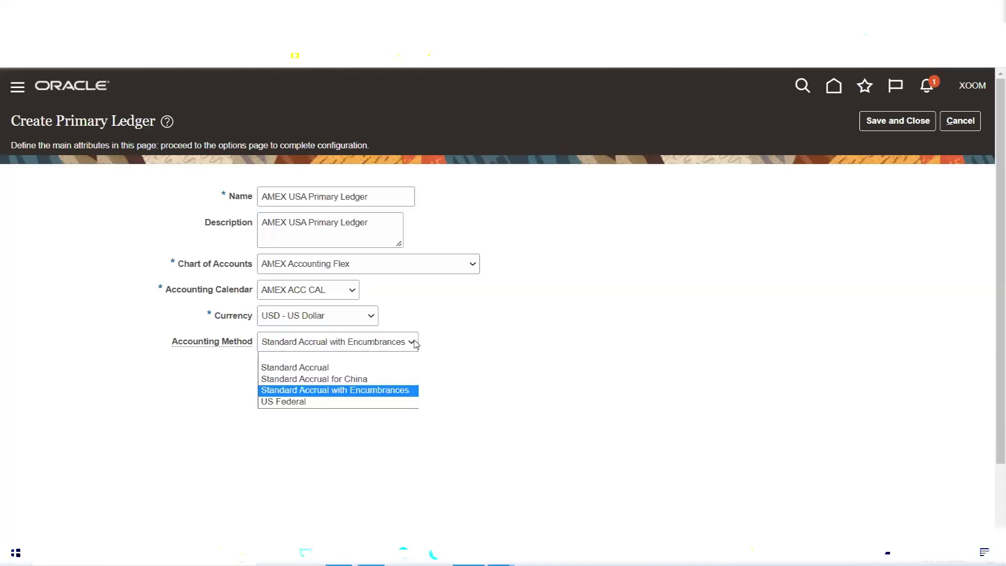
left_click(375, 368)
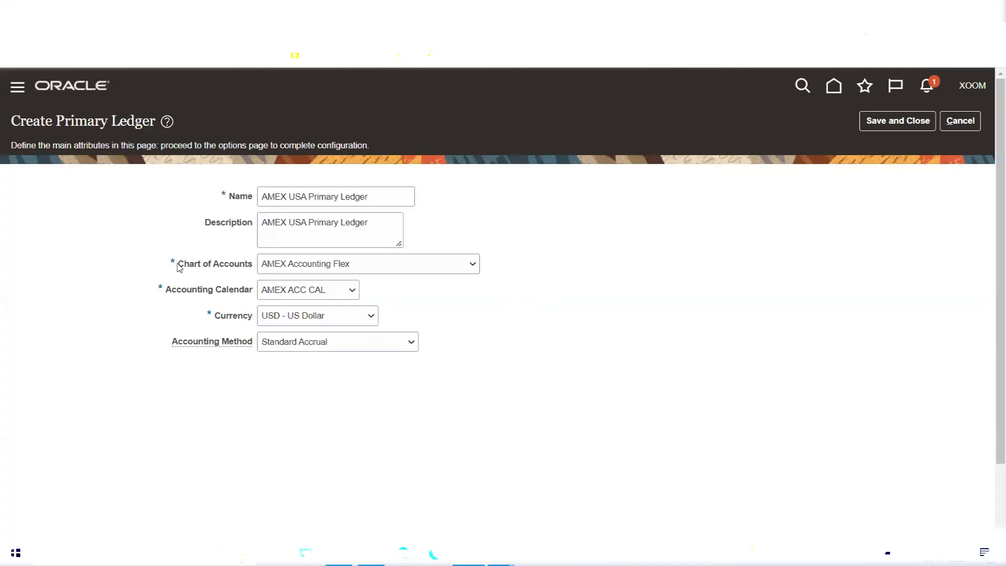
Highlight the Chart of Accounts, Accounting Calendar and Currency fields, and highlight the Accounting Method label for review.
left_click_drag(180, 267, 397, 313)
left_click(397, 312)
left_click_drag(180, 268, 406, 315)
left_click_drag(171, 340, 253, 349)
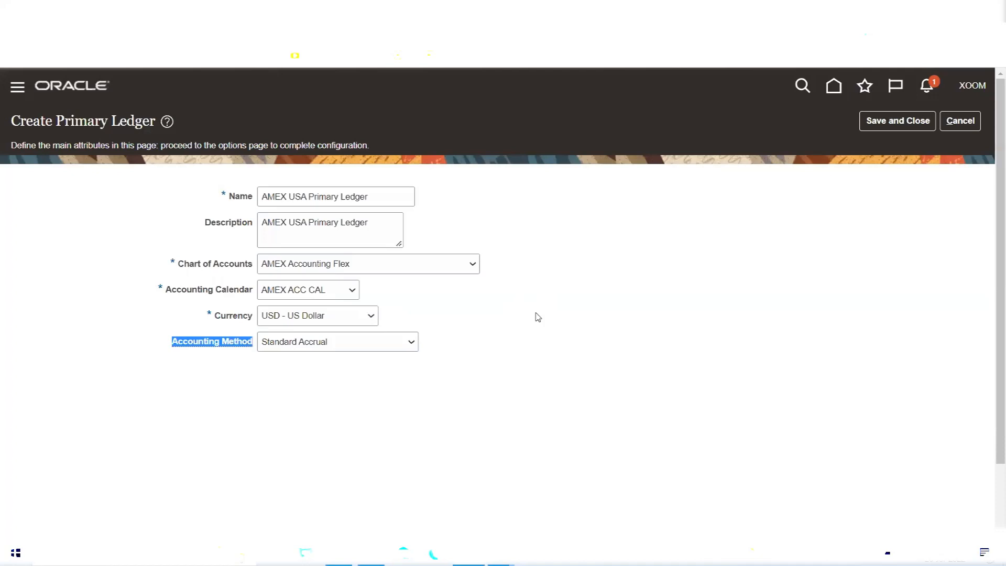
left_click(612, 281)
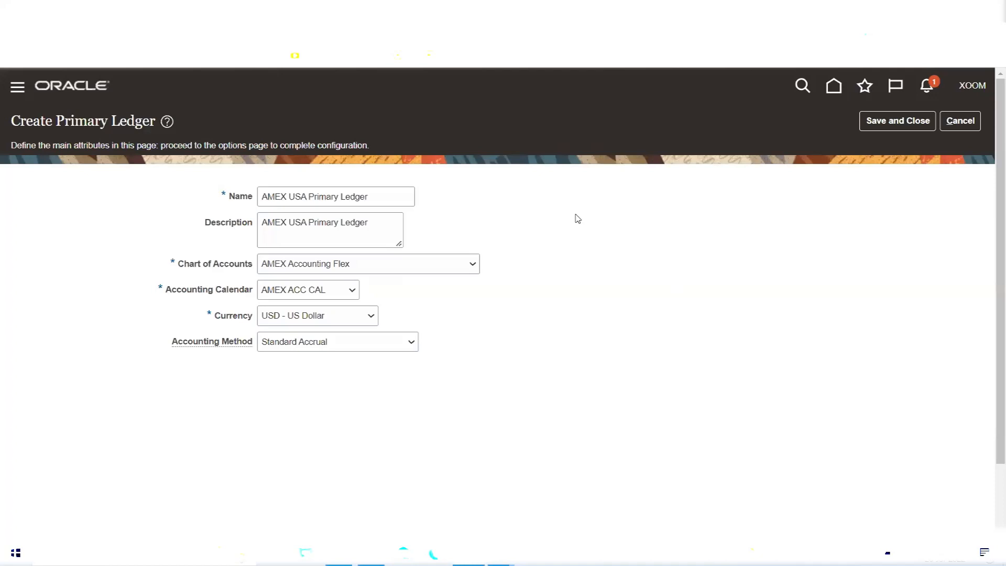
Try Standard Accrual with Encumbrances again and restore Standard Accrual, highlighting the fields from Chart of Accounts to Currency.
left_click(390, 347)
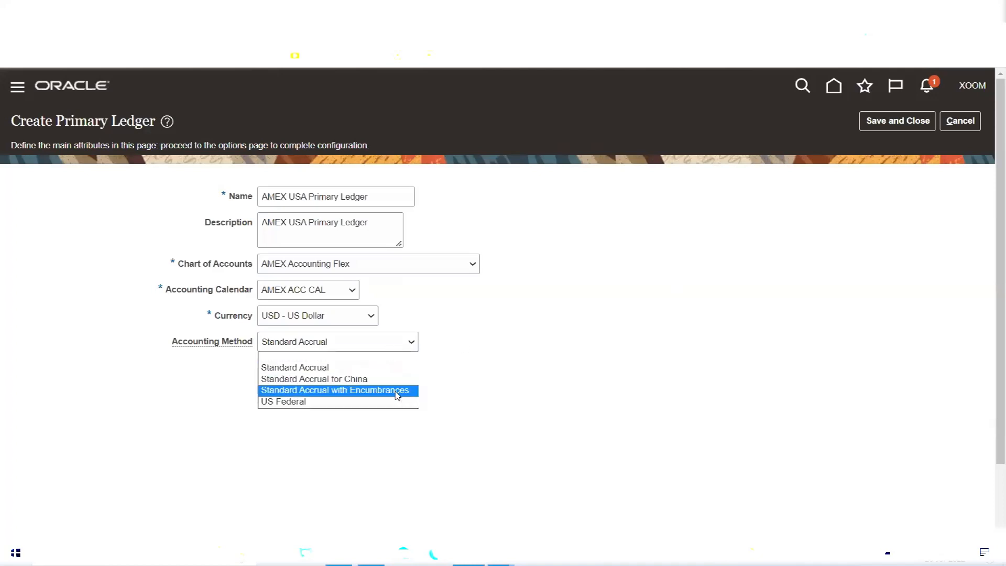
left_click(397, 392)
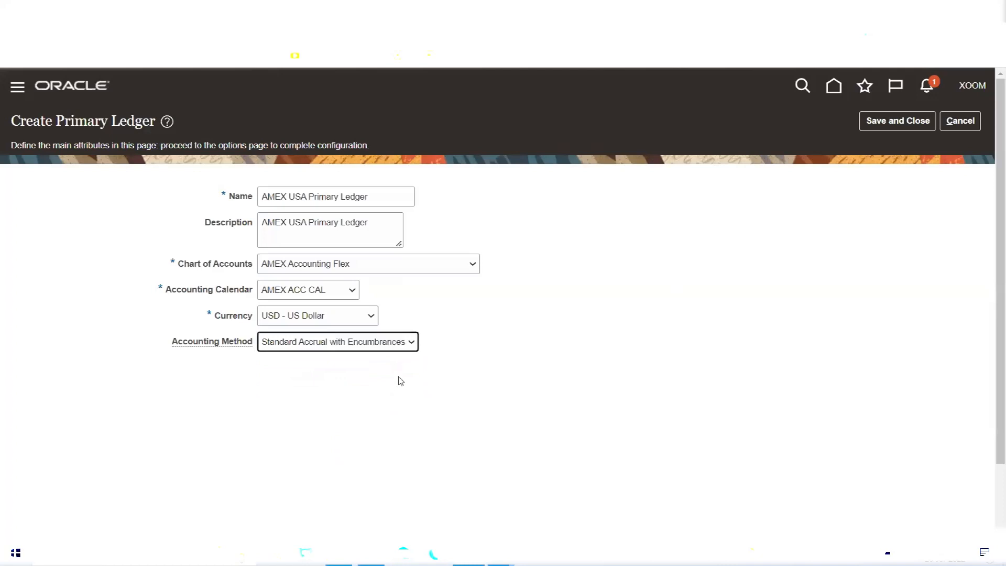
left_click(412, 343)
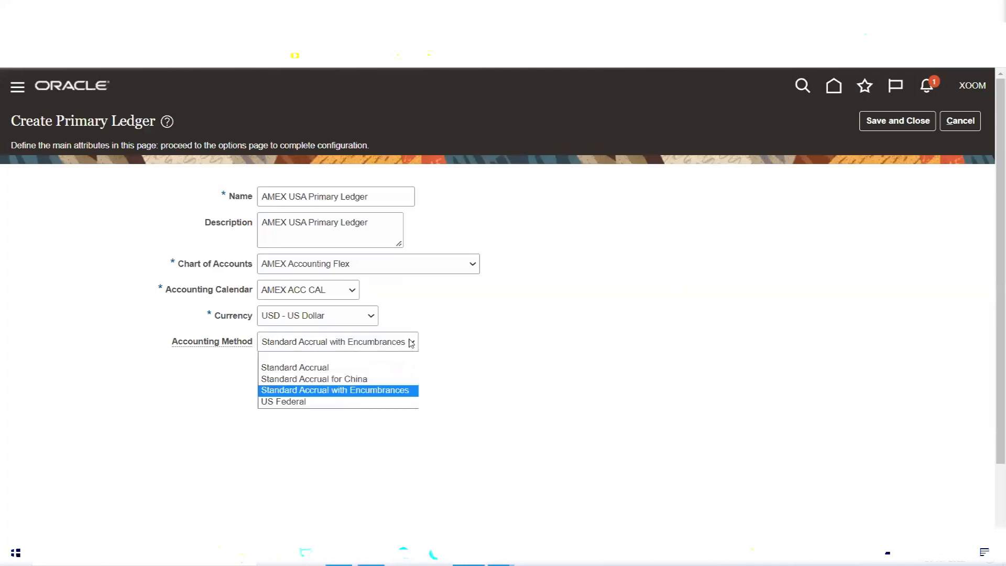
left_click(373, 368)
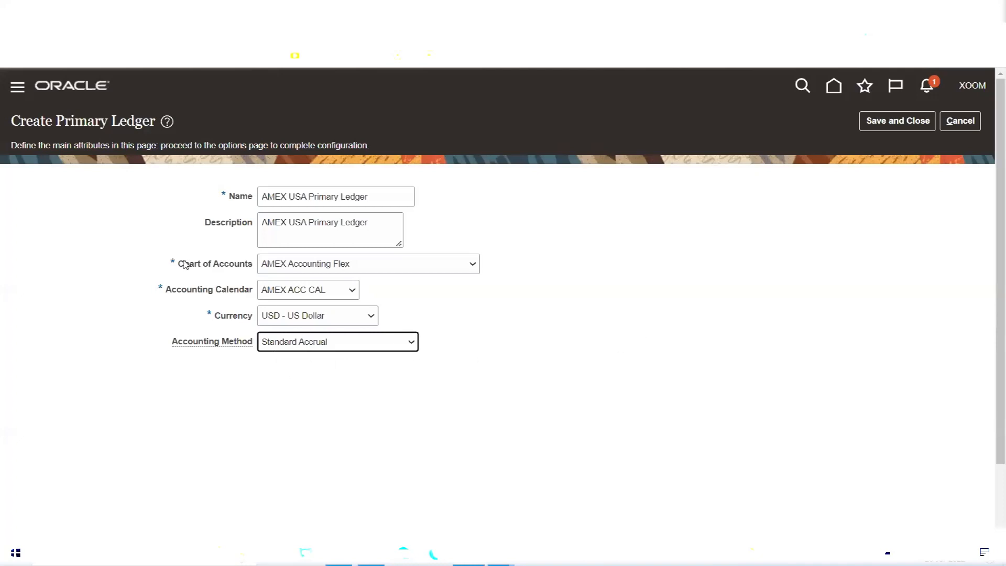
left_click_drag(178, 264, 395, 316)
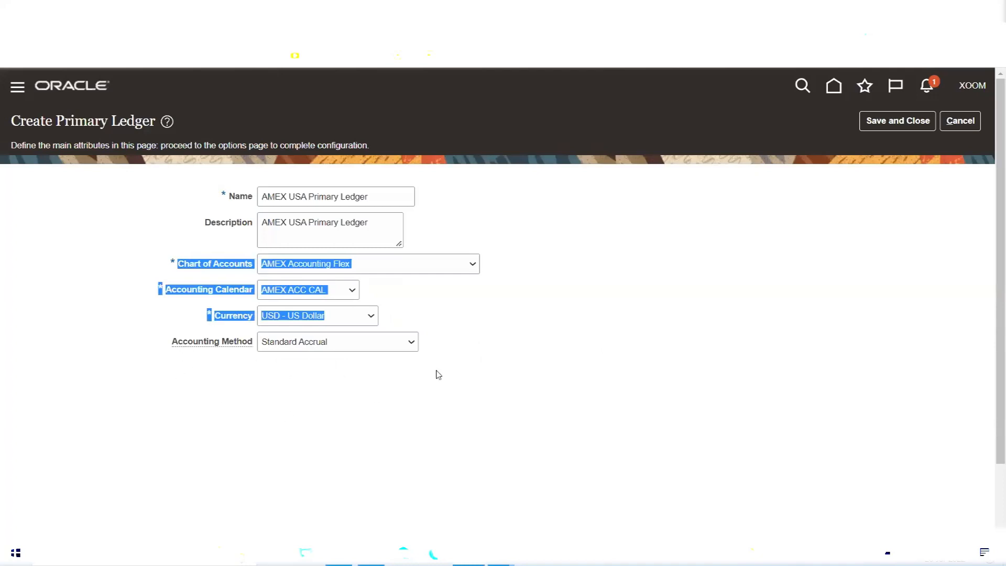
left_click(535, 327)
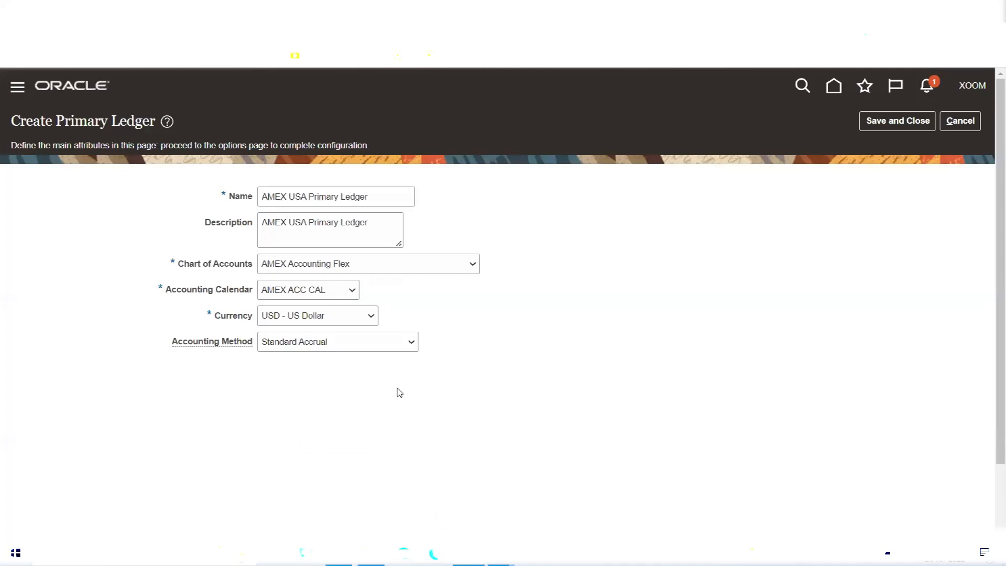
Open the Procurement & Sales.xlsx workbook and examine the P2P and O2C diagram on the 2 Cycles sheet.
left_click(370, 553)
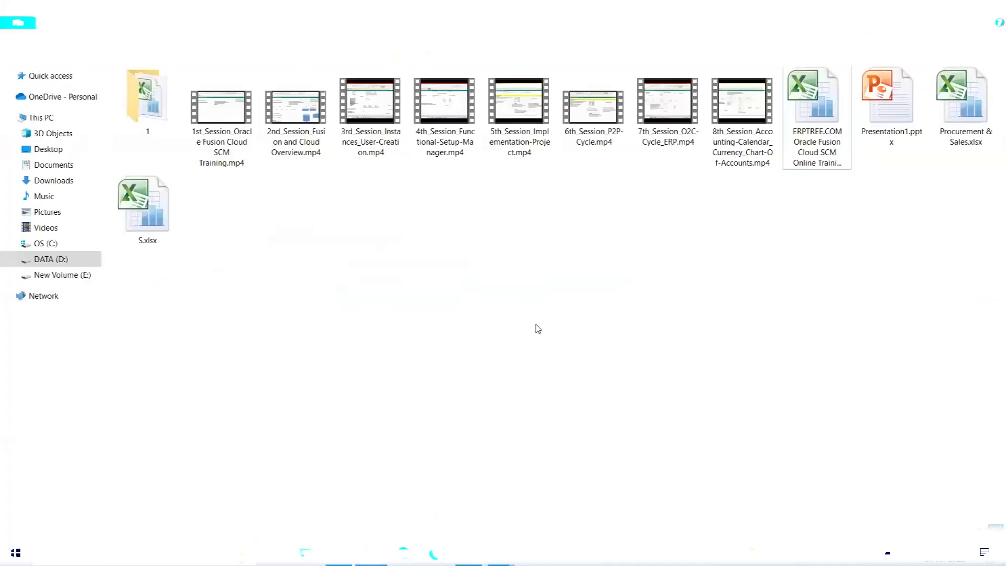
double_click(960, 129)
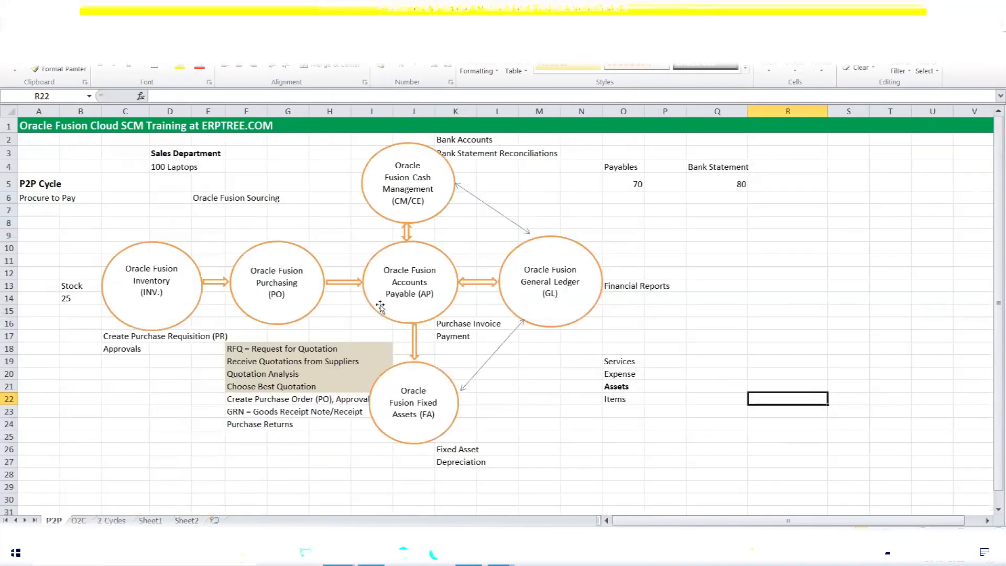
left_click(111, 520)
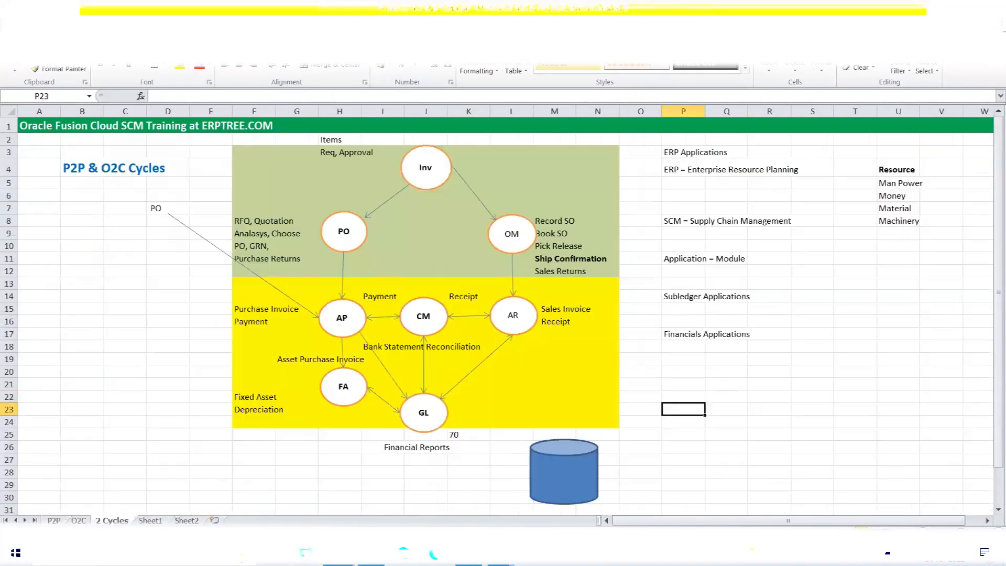
mouse_move(293, 151)
left_mouse_down()
mouse_move(527, 224)
mouse_move(573, 381)
left_mouse_up()
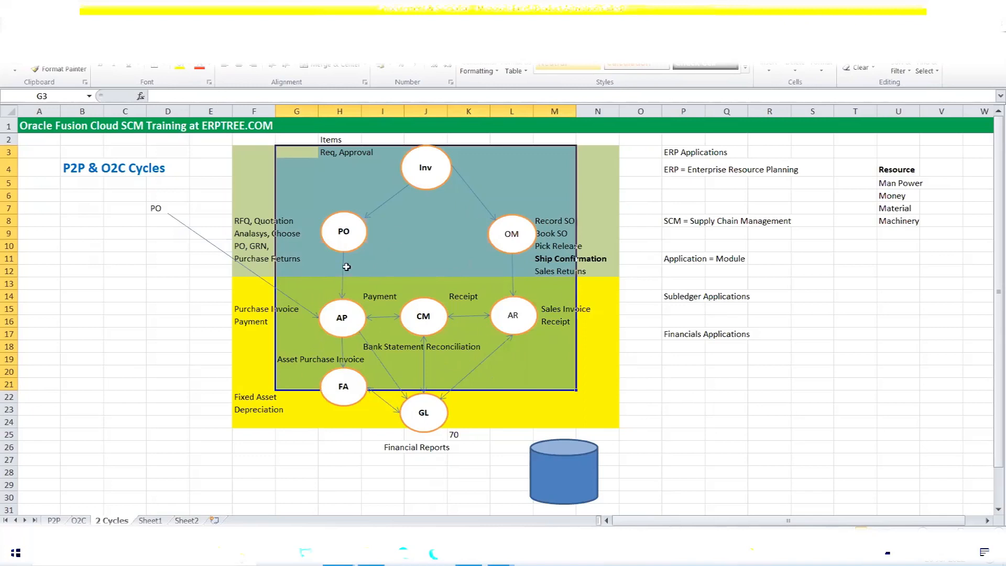
left_click(704, 375)
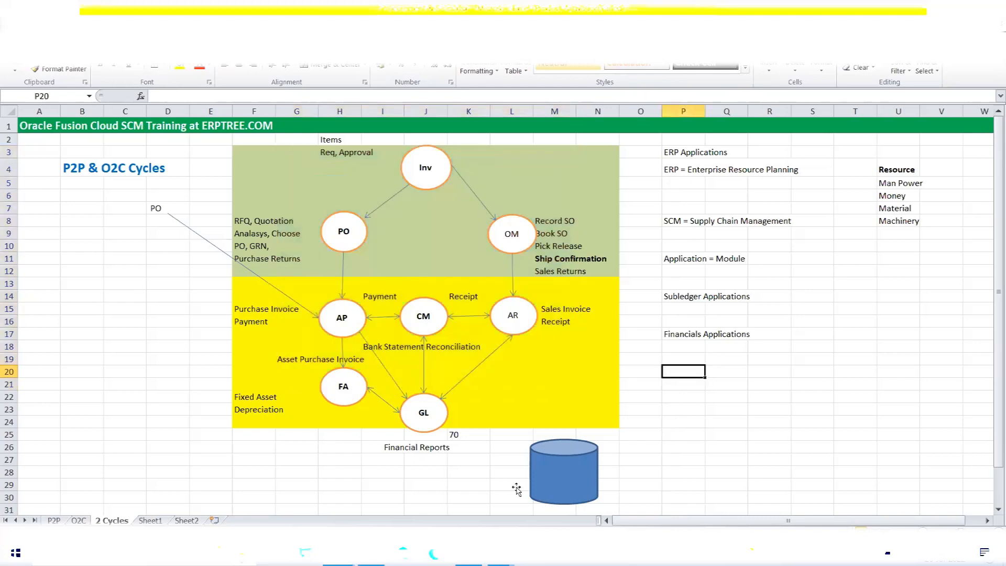
Return to Oracle Fusion, and save and close the new AMEX USA Primary Ledger.
left_click(468, 553)
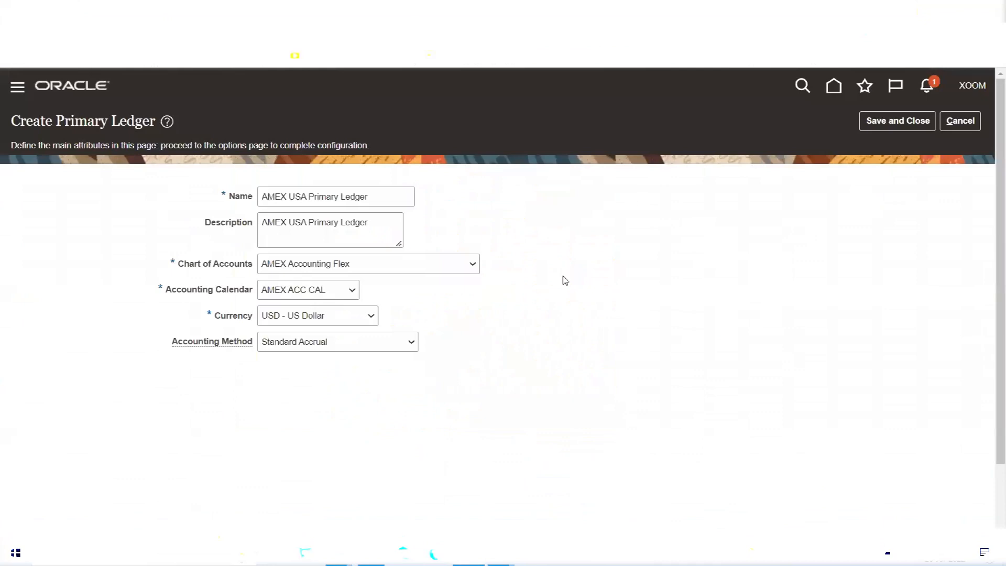
left_click(896, 123)
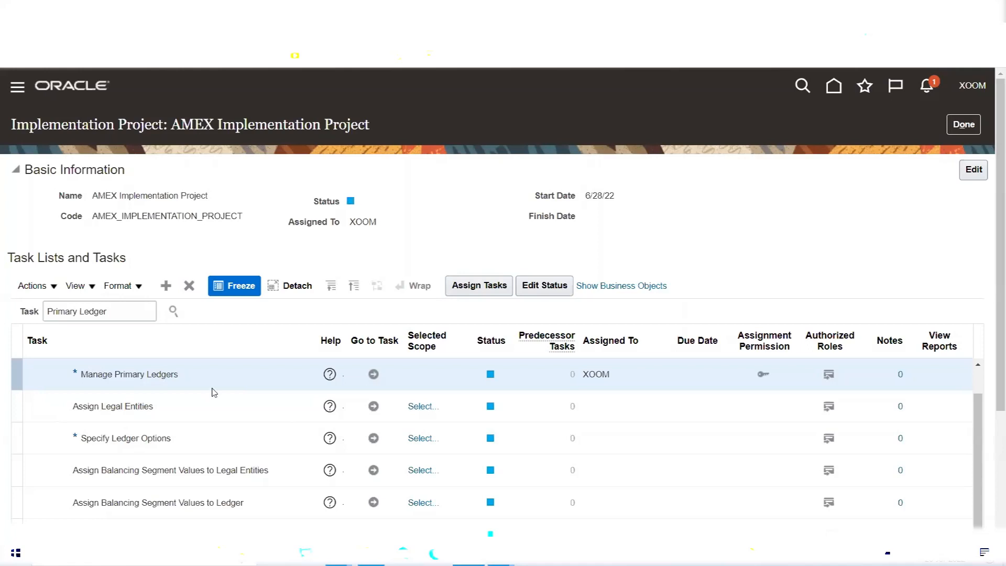
Open the Manage Primary Ledgers task and filter the primary ledgers by the name AMEX USA P.
left_click(373, 374)
left_click(127, 203)
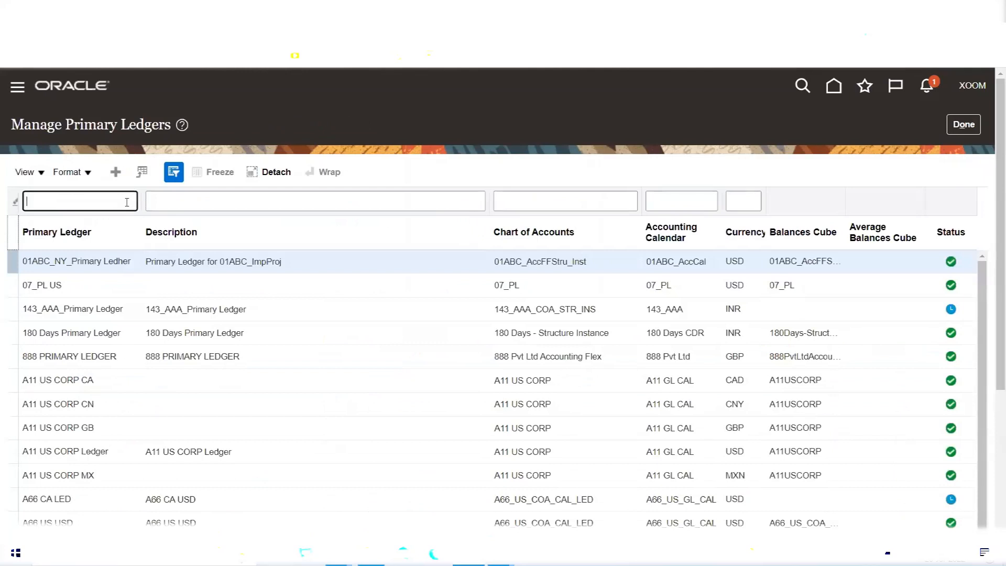
type("AMEX USA P")
key("Return")
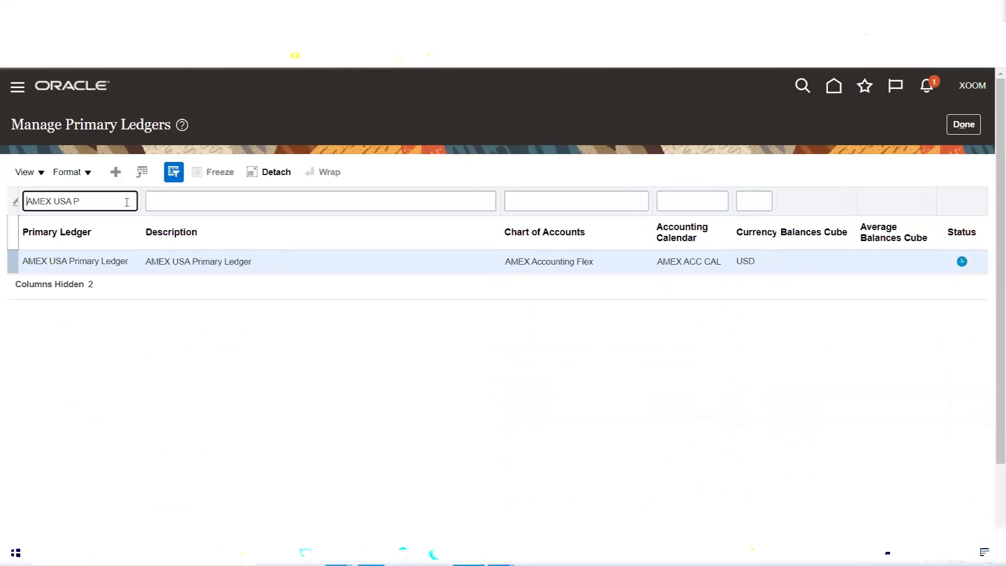
Review the ledger row's description, chart of accounts, accounting calendar, currency and status.
left_click(64, 262)
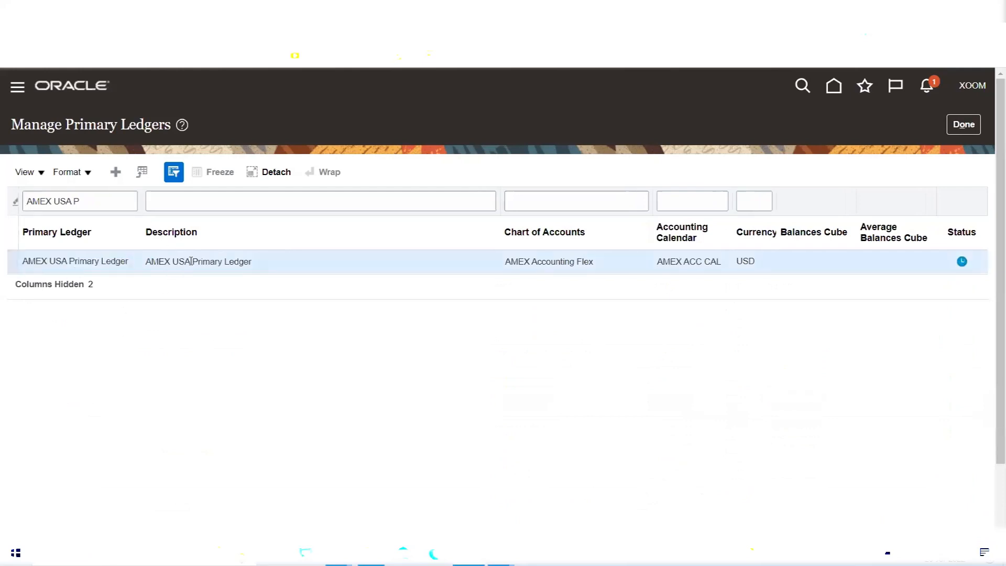
triple_click(170, 262)
triple_click(524, 261)
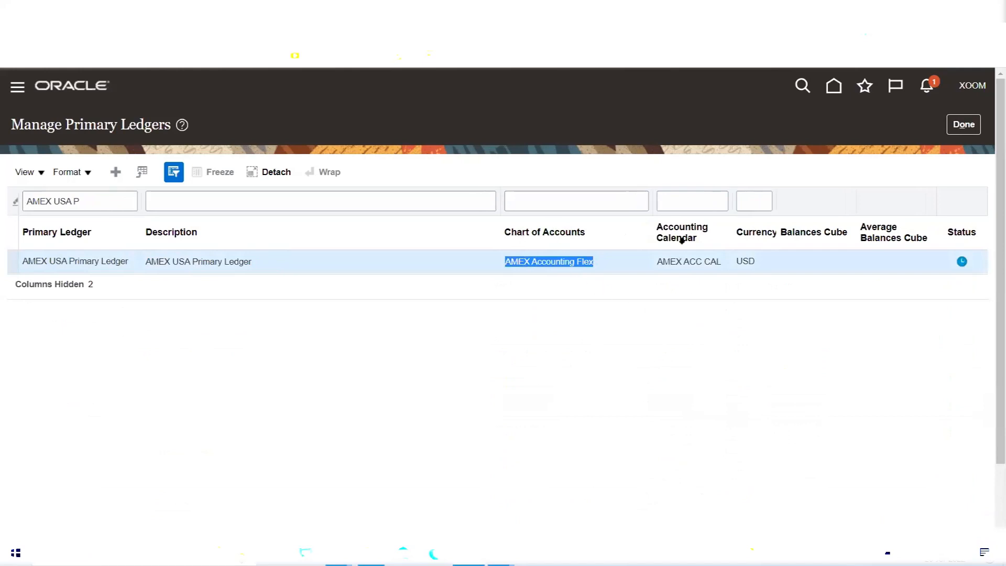
triple_click(686, 261)
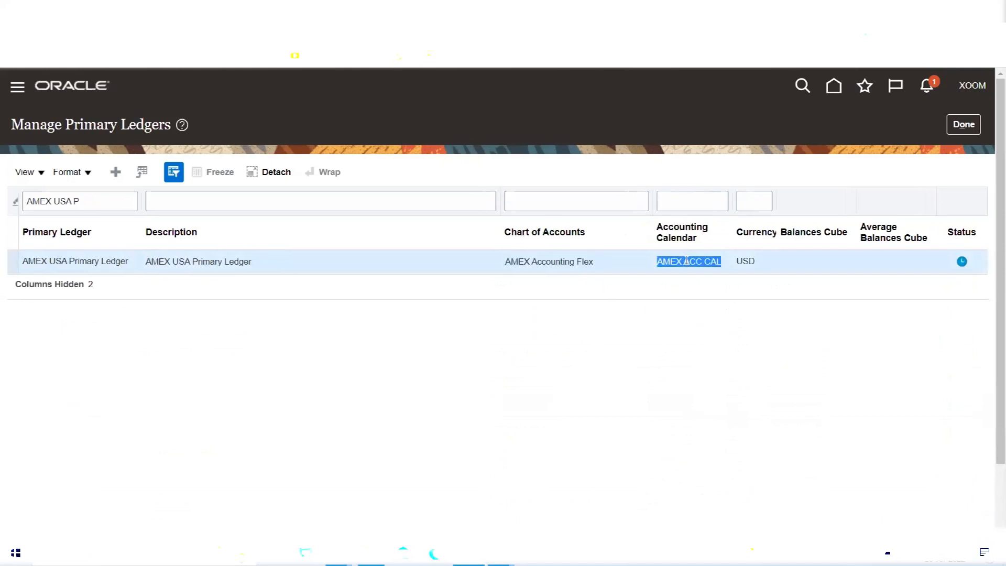
triple_click(744, 261)
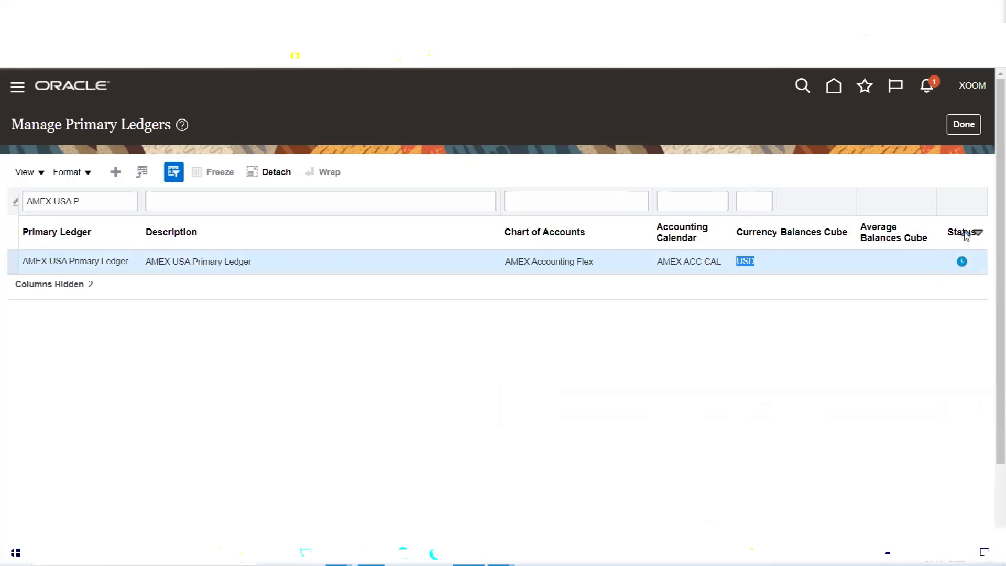
mouse_move(963, 268)
Show the Accounting Method column in the primary ledgers table, review it with the status, and finish the task.
left_click(40, 174)
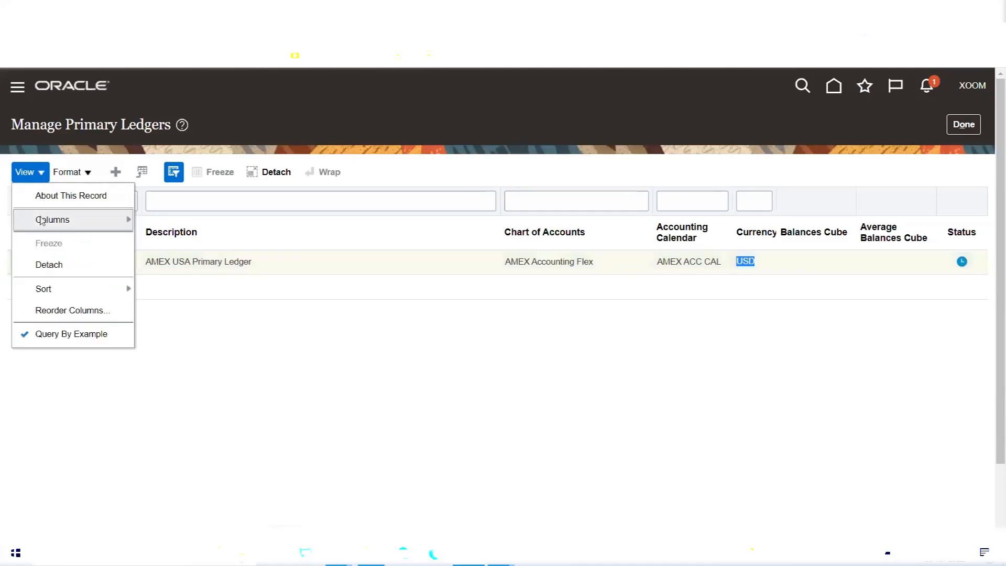
mouse_move(42, 222)
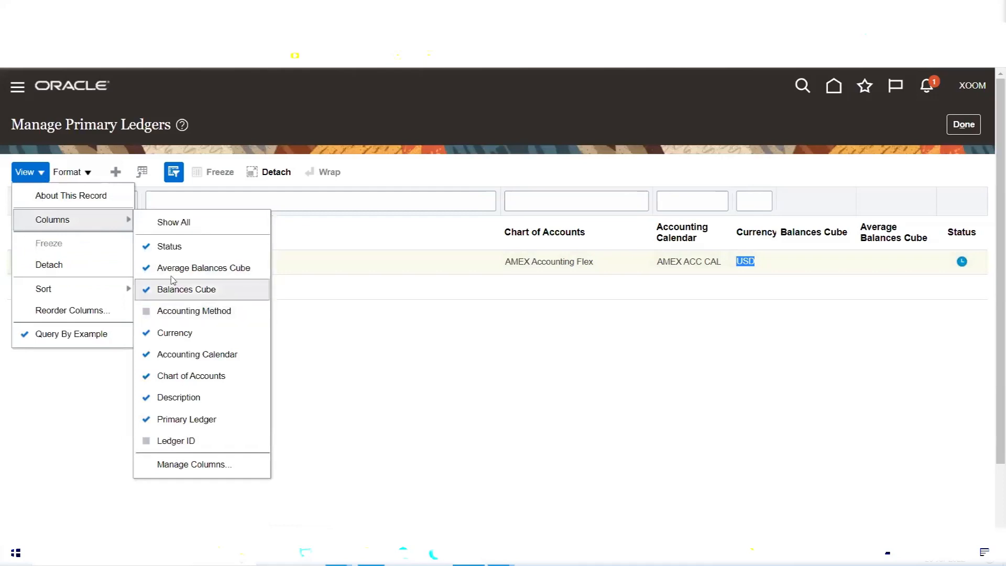
left_click(167, 311)
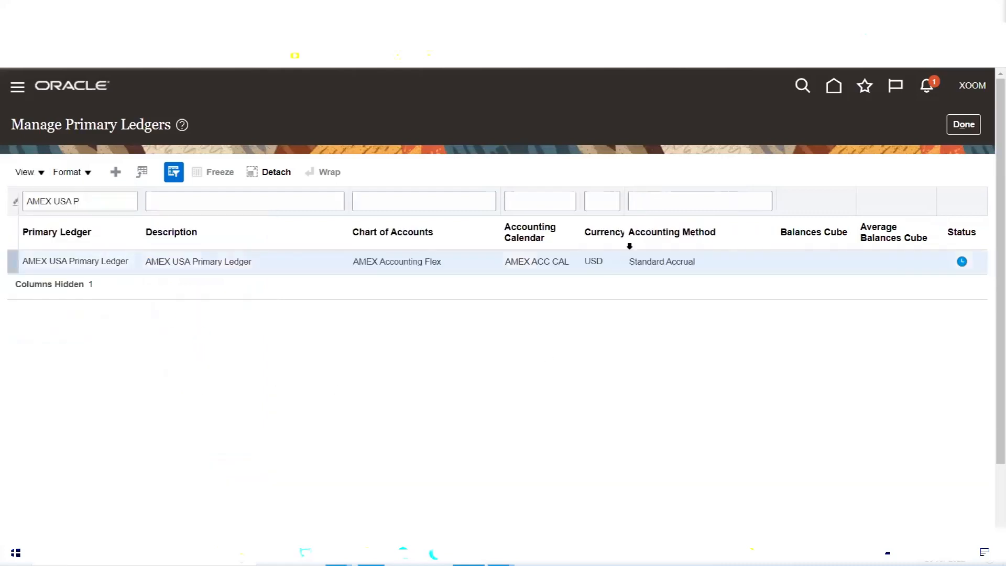
left_click(659, 229)
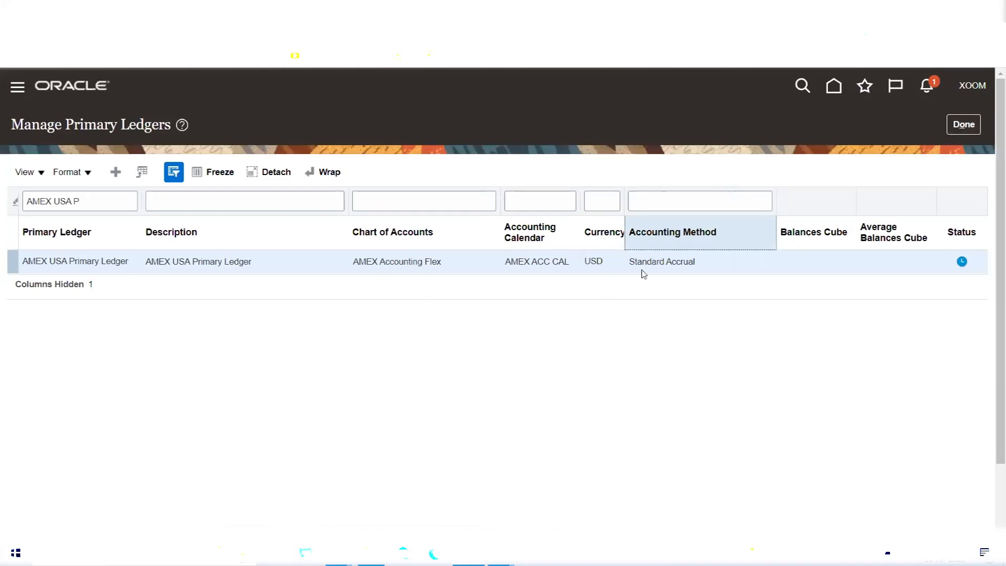
mouse_move(962, 262)
left_click(963, 124)
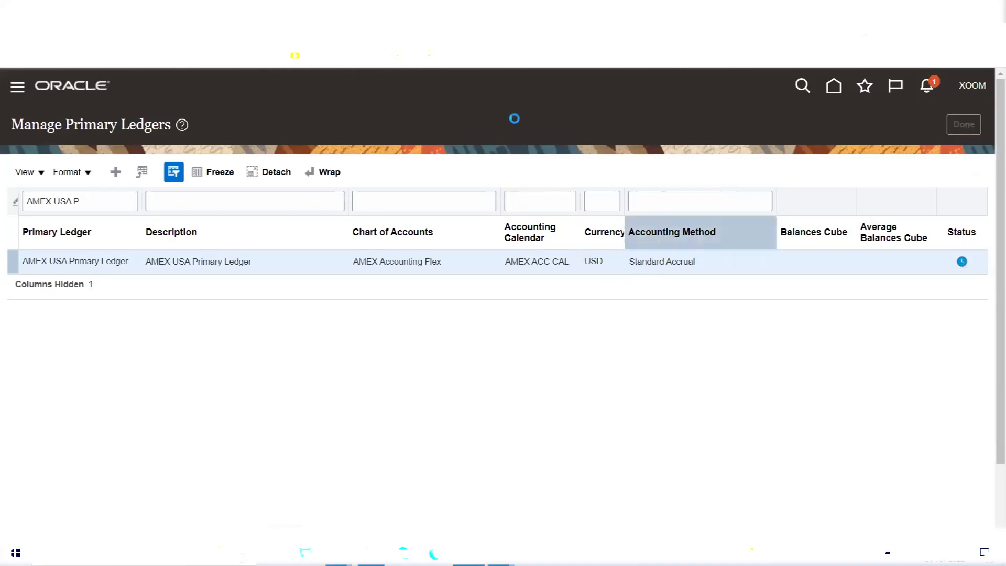
Switch to the ERPTREE.COM Excel worksheet and examine the Primary Ledger notes and the Retained Earnings entry.
mouse_move(306, 553)
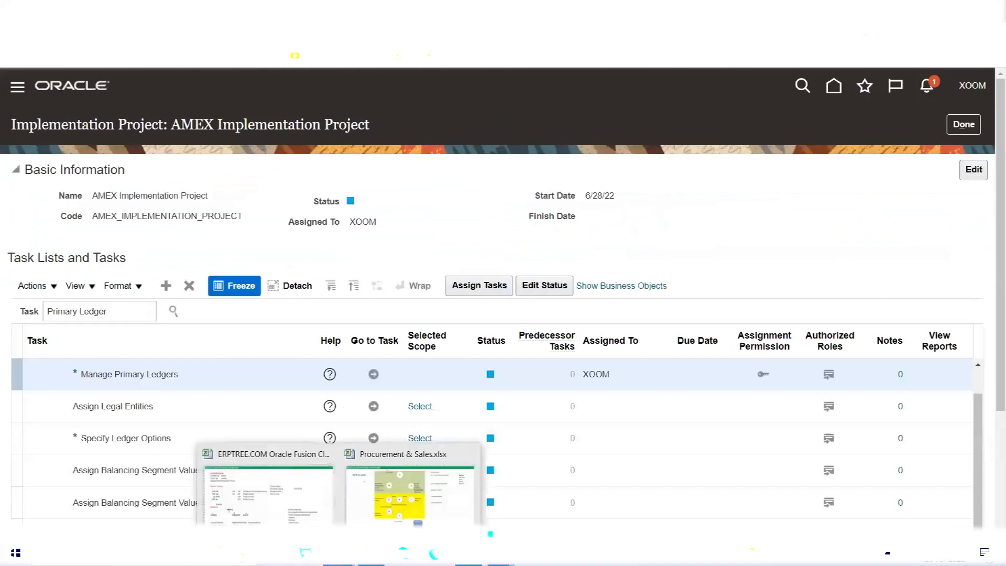
left_click(308, 467)
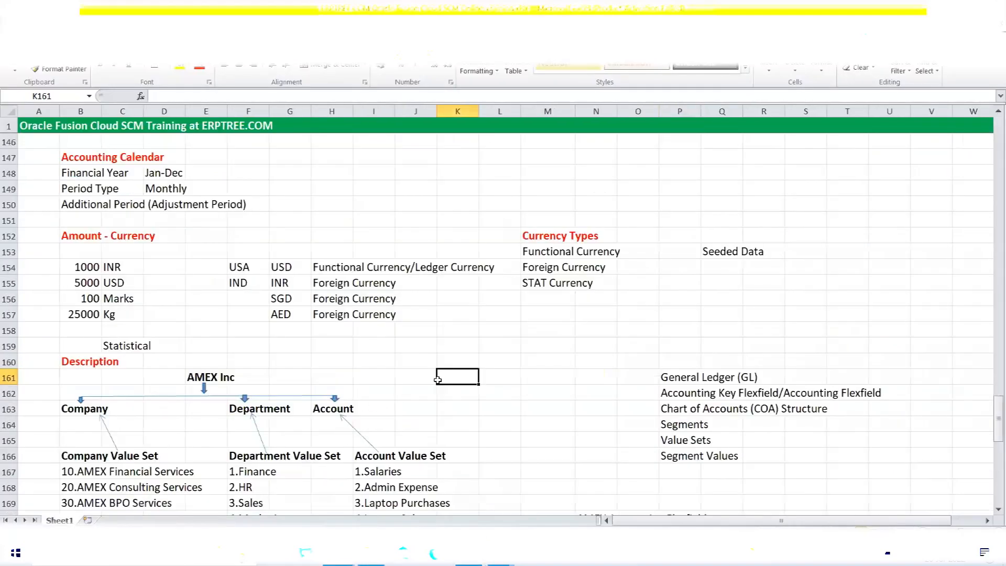
scroll(460, 369, "down", 8)
scroll(465, 365, "down", 4)
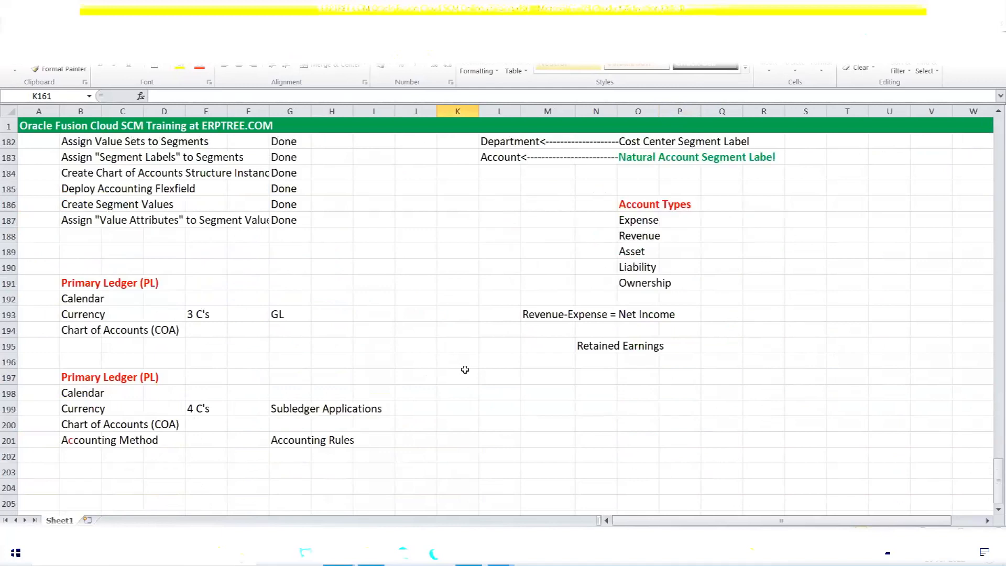
left_click(587, 347)
left_click_drag(616, 346, 640, 347)
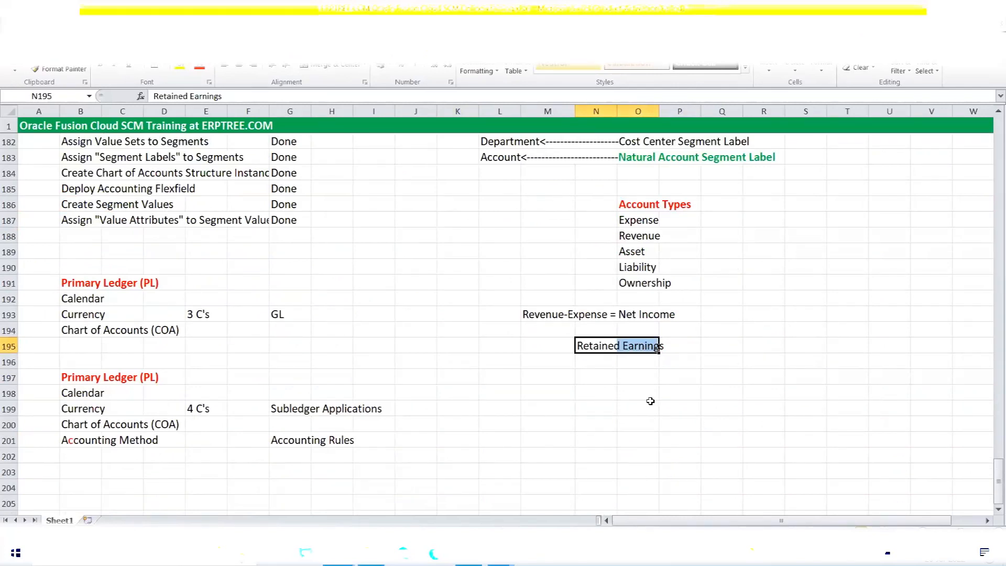
scroll(704, 368, "down", 2)
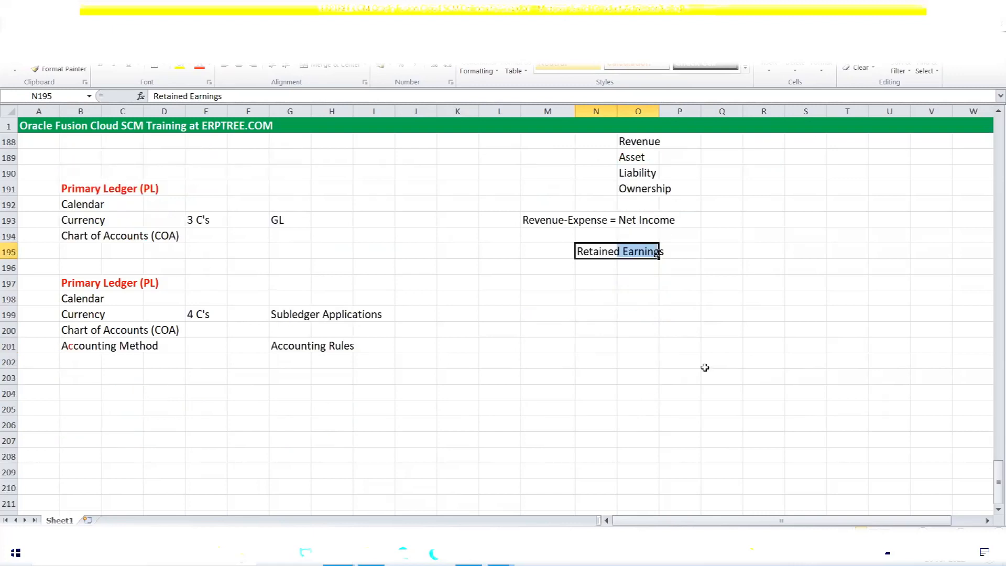
Switch to Oracle Fusion and start the Specify Ledger Options task with the primary ledger scope set to Select and Add.
left_click(500, 553)
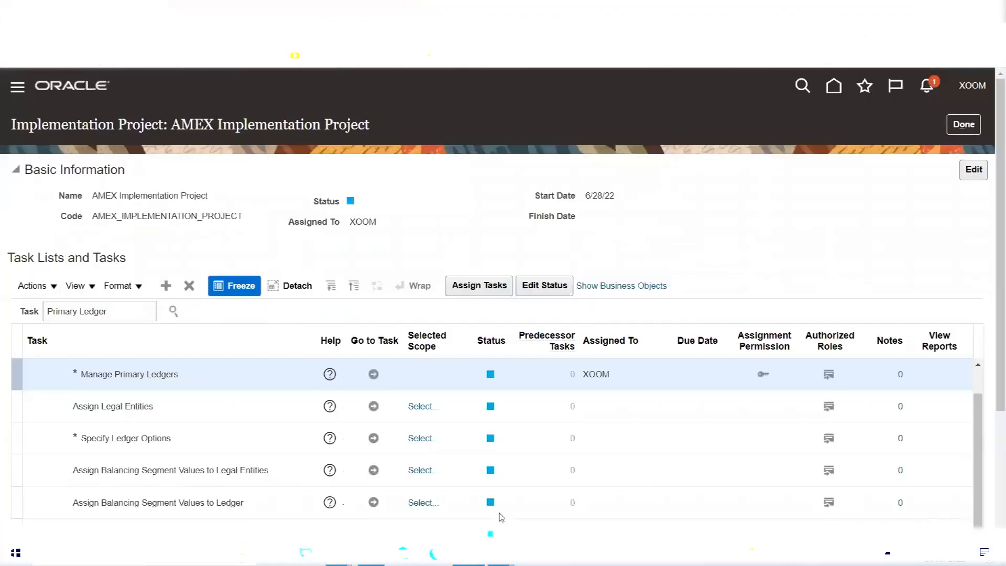
left_click(120, 439)
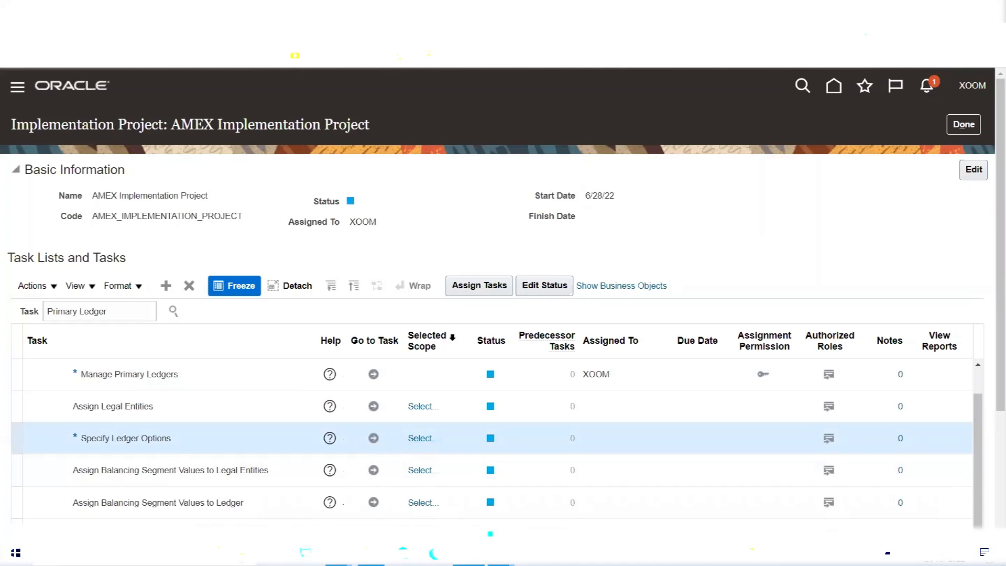
left_click_drag(469, 339, 511, 343)
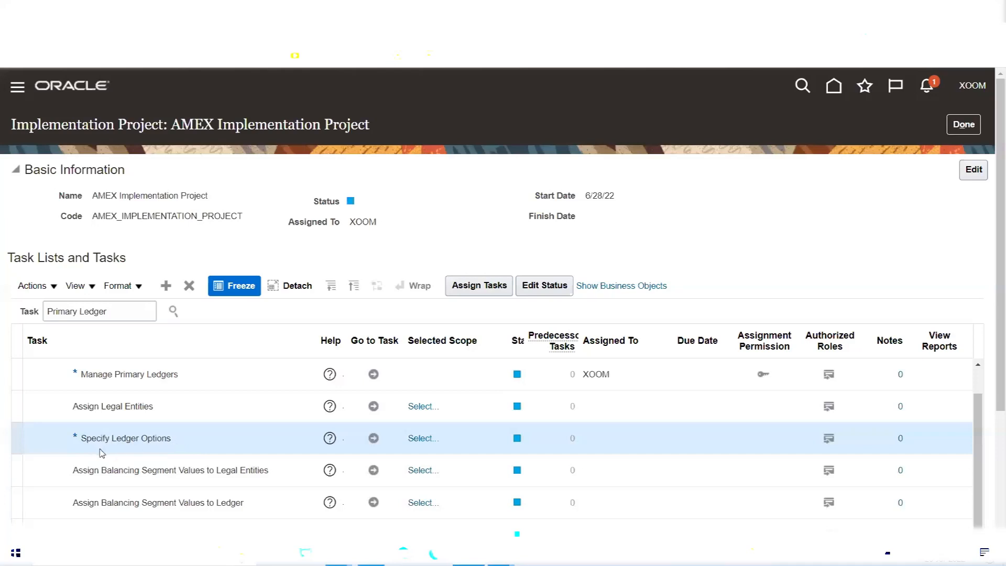
left_click(373, 438)
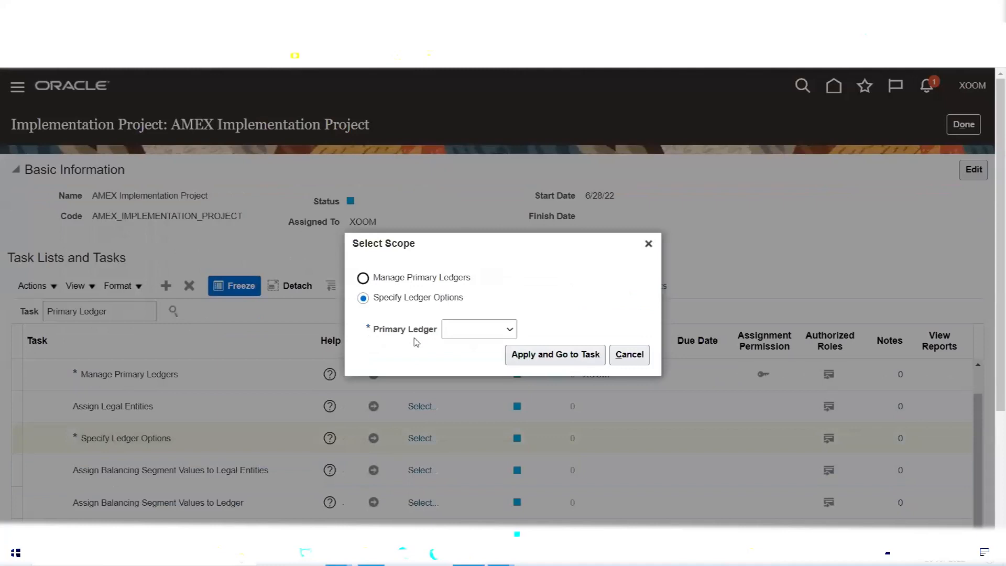
left_click(495, 331)
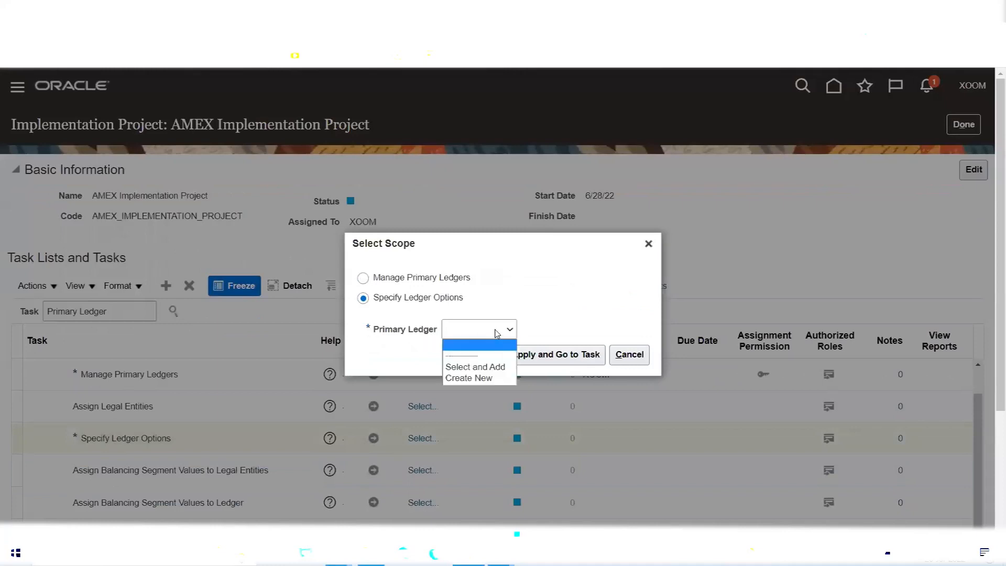
left_click(480, 367)
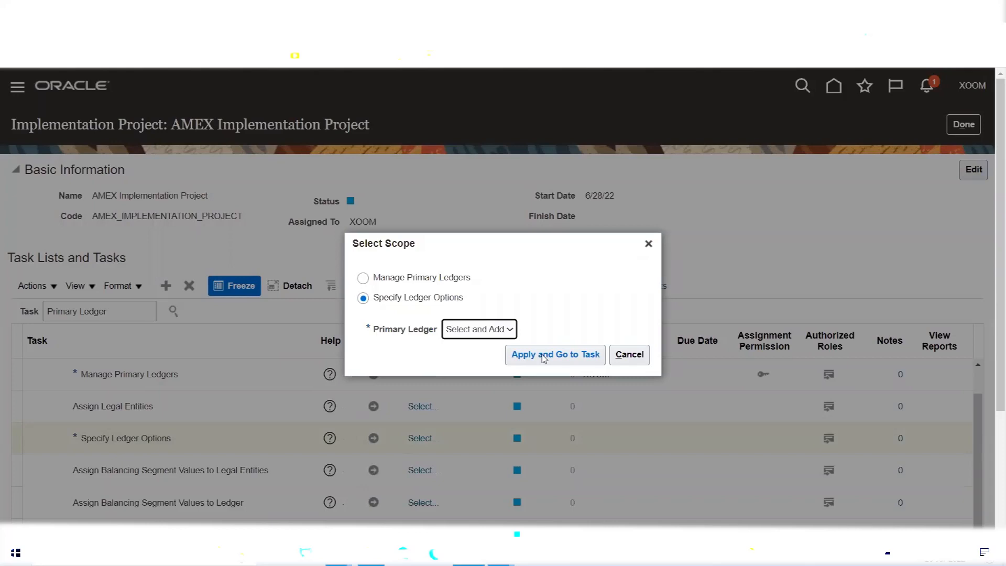
left_click(544, 356)
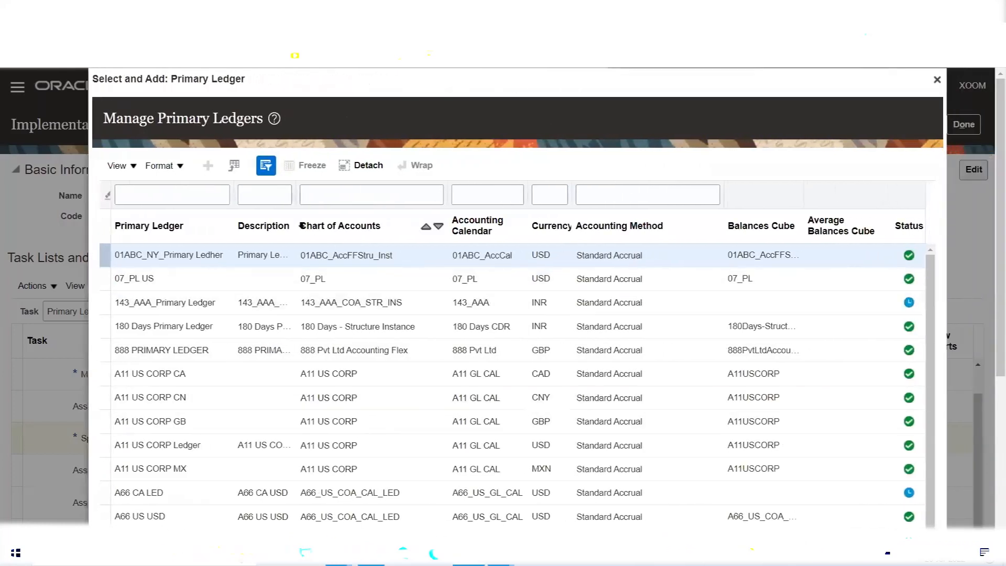
Filter the primary ledgers by AMEX USA P and save AMEX USA Primary Ledger as the task scope.
left_click(167, 193)
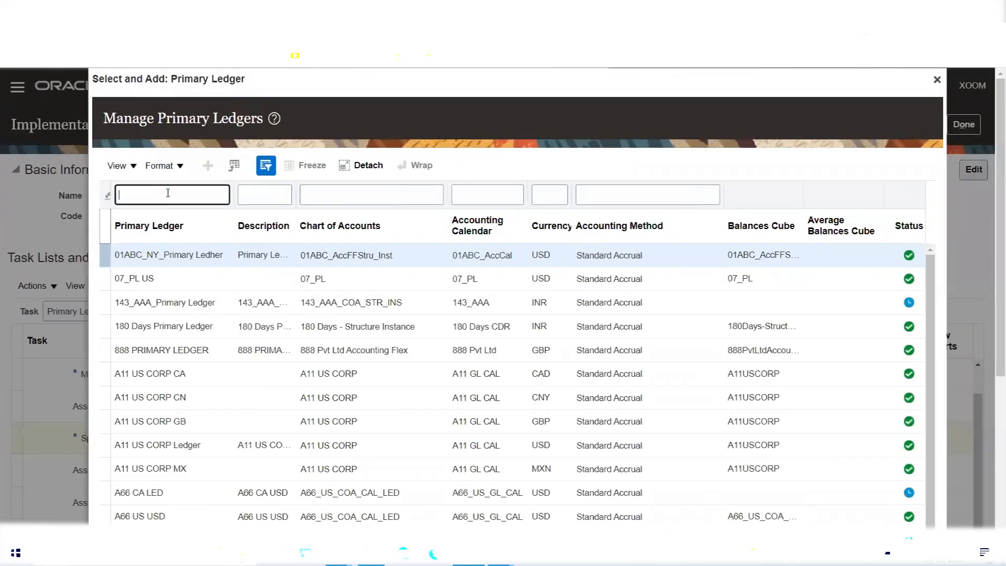
type("AMEX USA P")
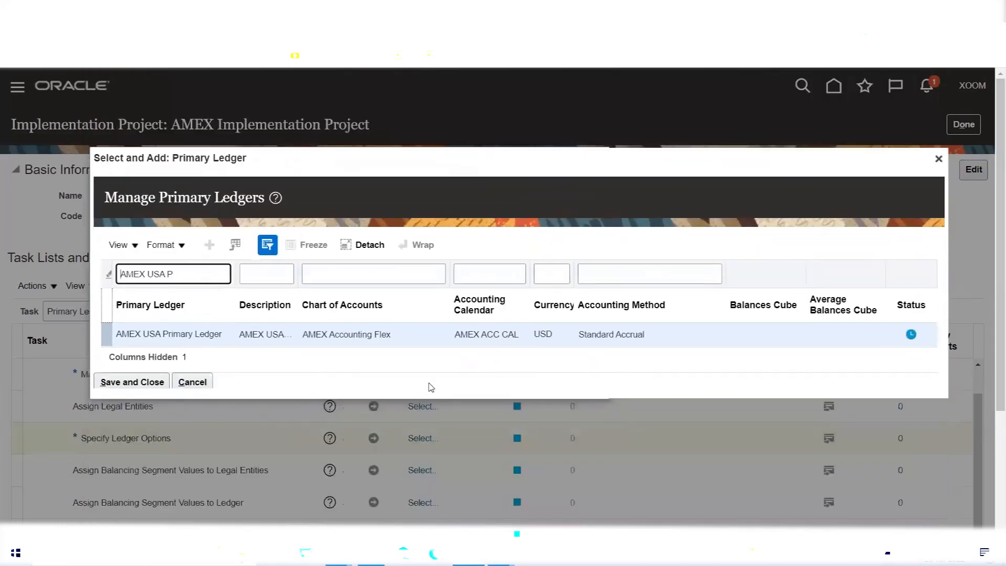
left_click(199, 327)
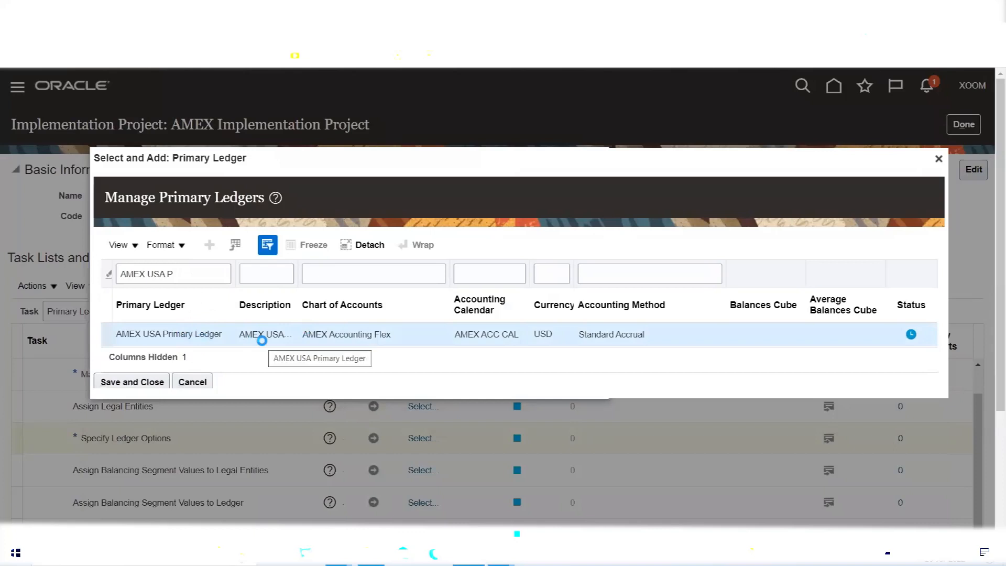
left_click(149, 382)
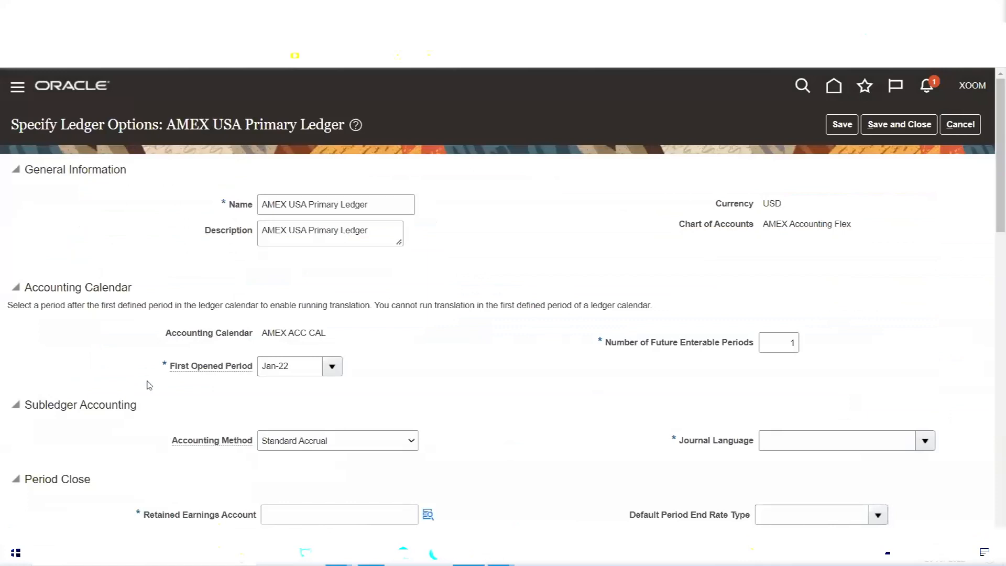
Review the ledger's name, description and currency in the General Information section of the ledger options.
left_click_drag(9, 124, 356, 126)
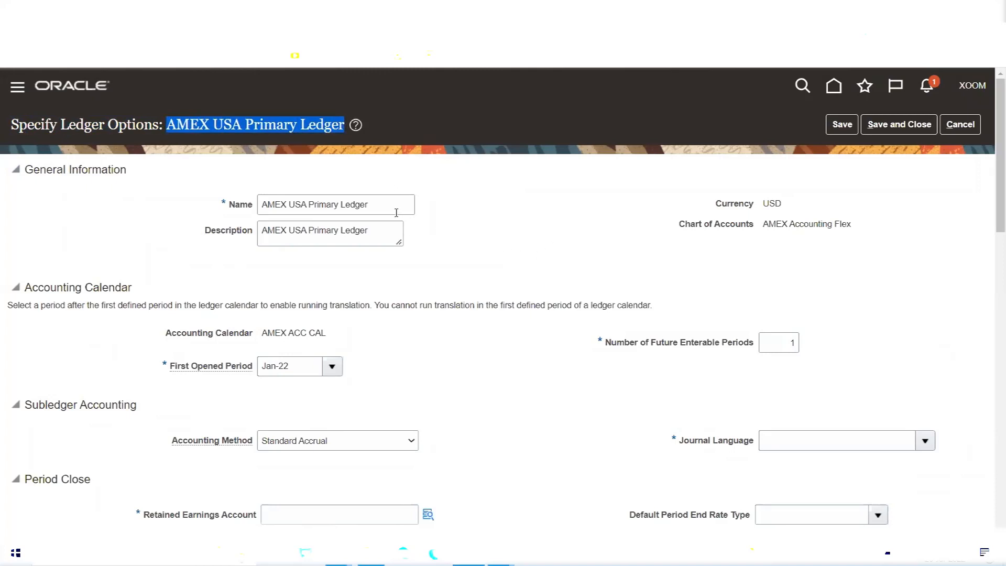
left_click_drag(371, 204, 240, 215)
key("Tab")
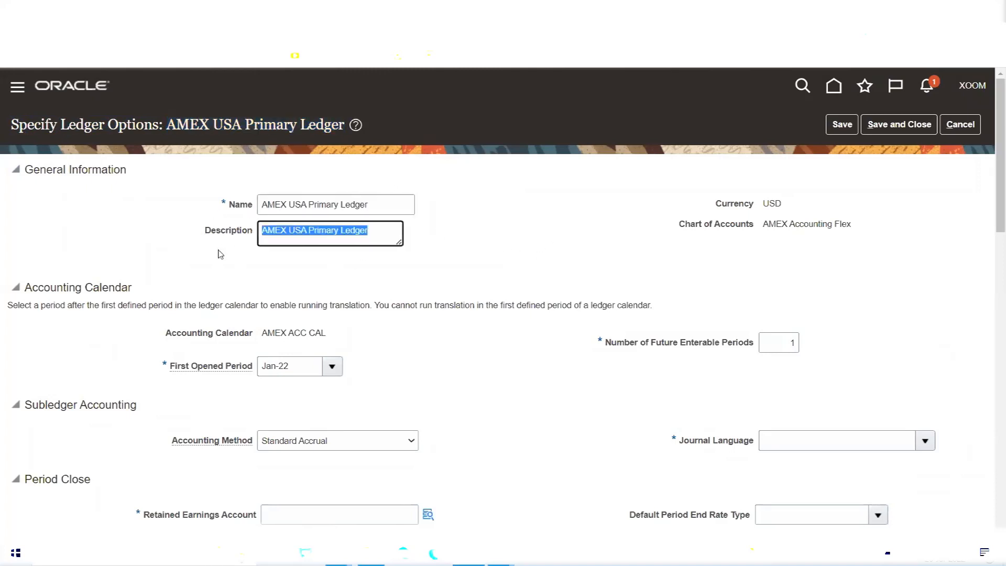
left_click(382, 207)
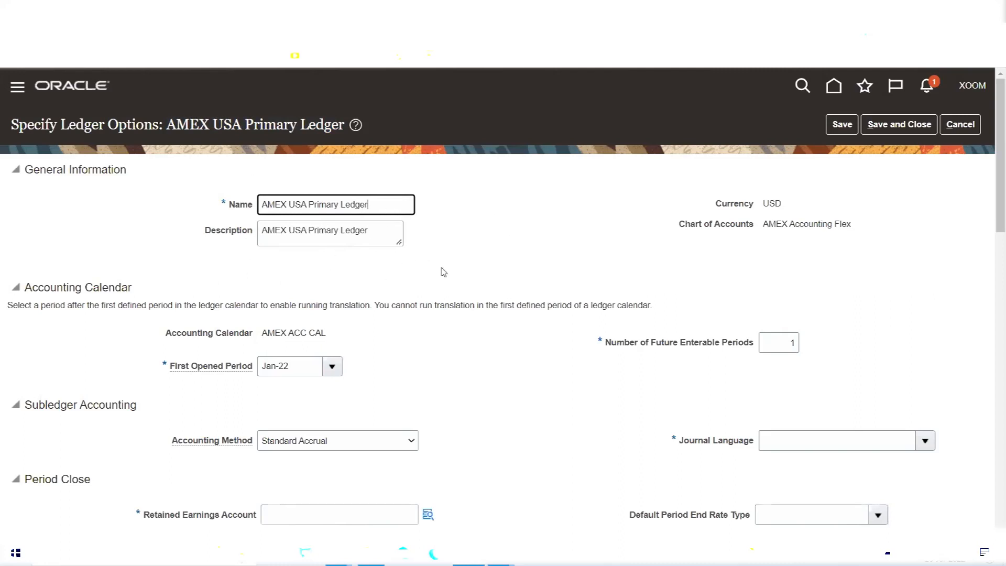
double_click(773, 205)
left_click(779, 205)
left_click_drag(783, 204, 760, 203)
left_click(777, 205)
double_click(777, 206)
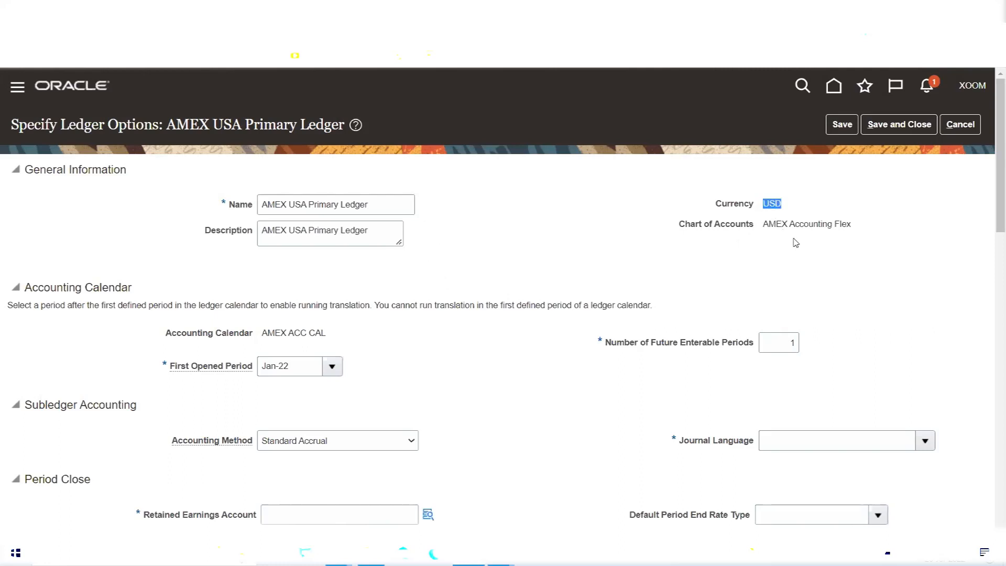
Review the ledger's chart of accounts and accounting calendar, and examine the available accounting methods.
triple_click(792, 223)
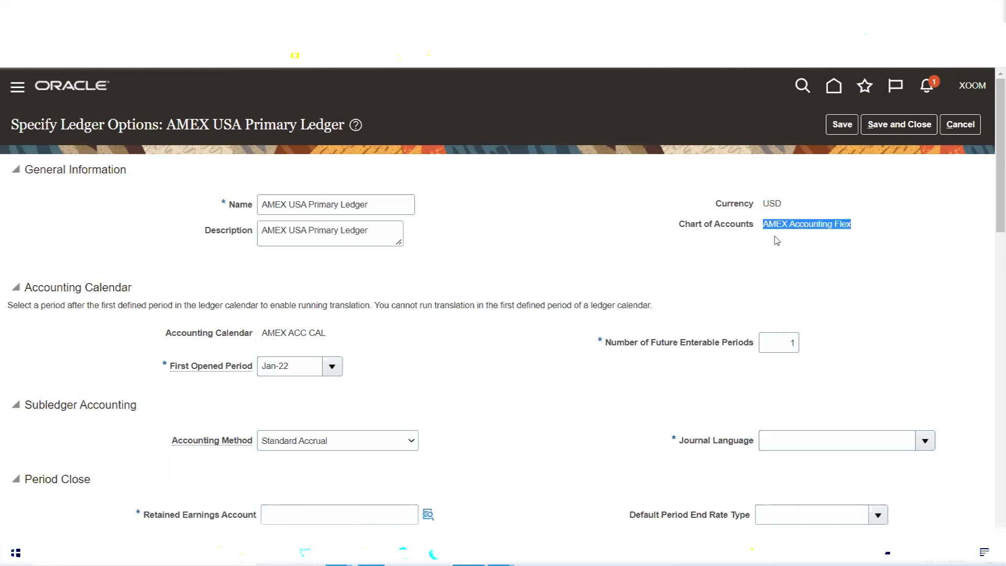
left_click(789, 238)
left_click_drag(865, 226, 768, 235)
left_click(285, 334)
triple_click(285, 334)
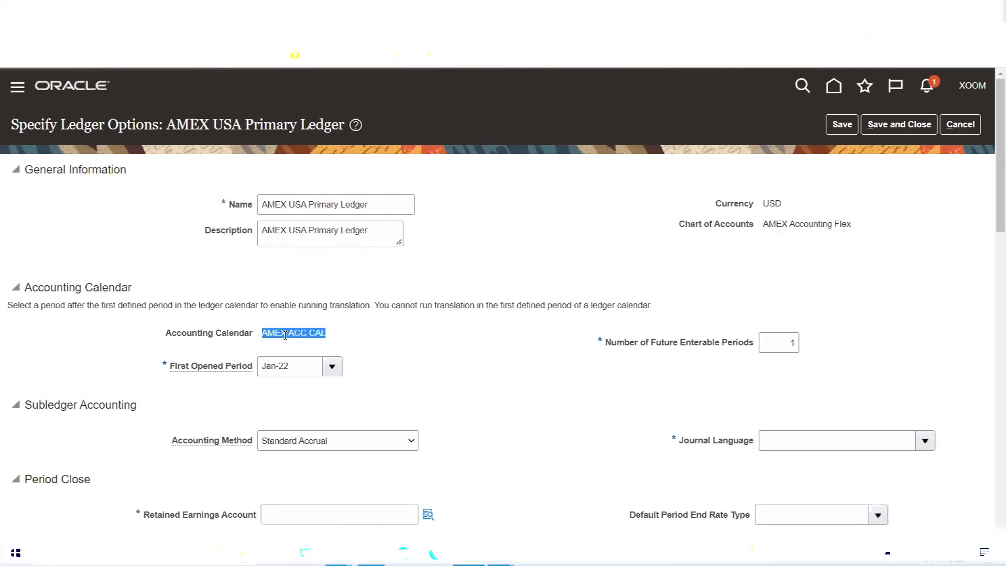
scroll(491, 335, "down", 2)
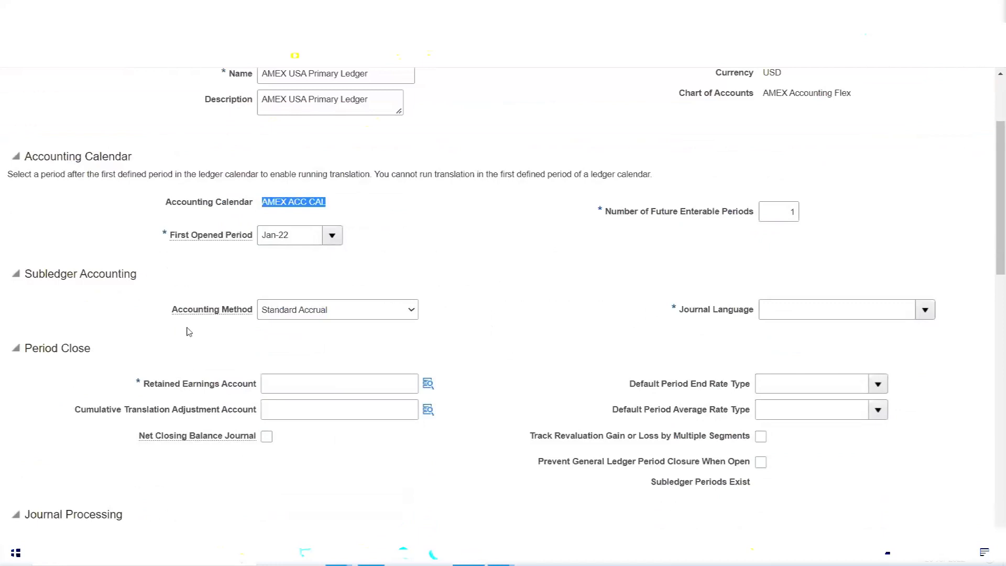
left_click(407, 313)
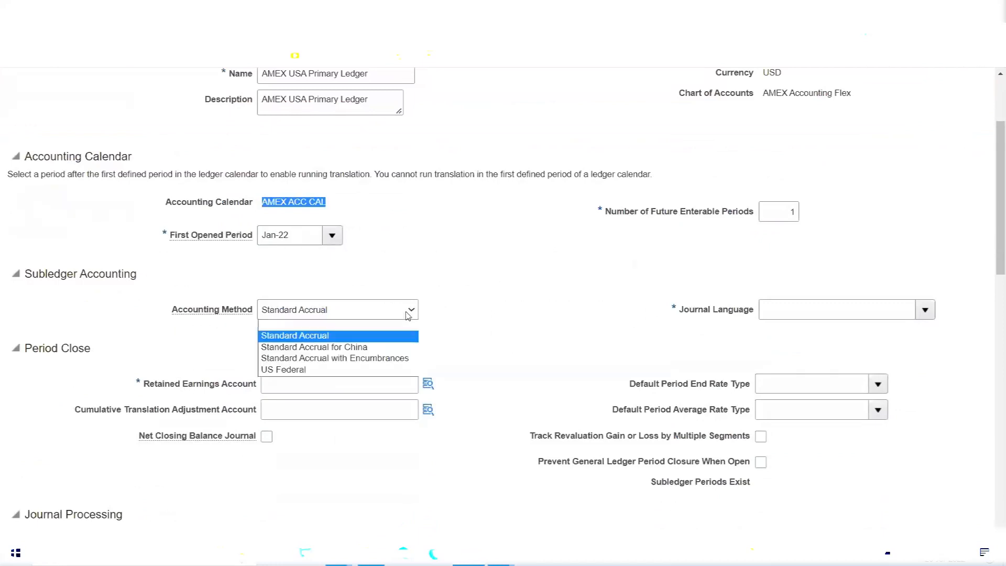
left_click(481, 313)
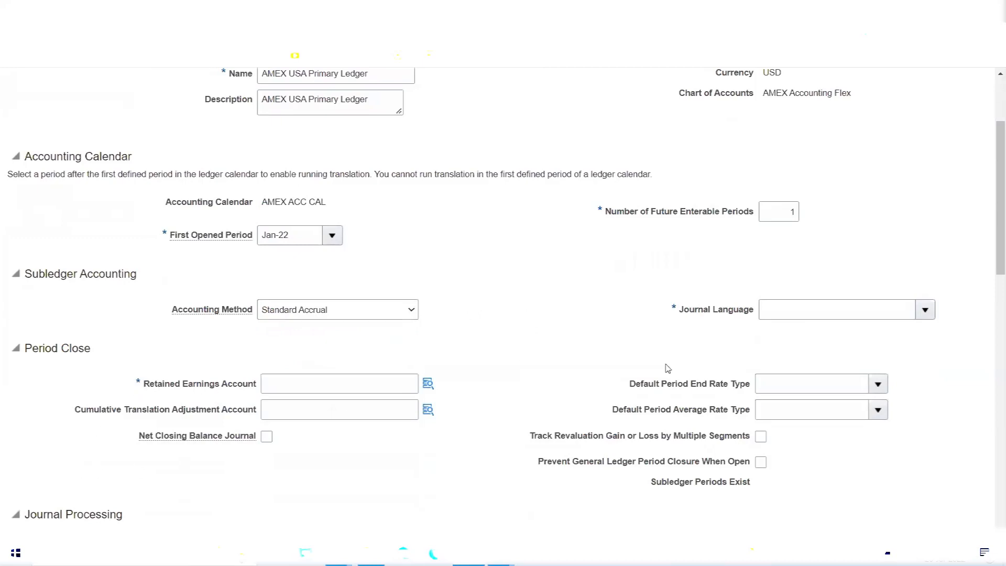
Set the subledger accounting journal language to American English.
left_click(924, 311)
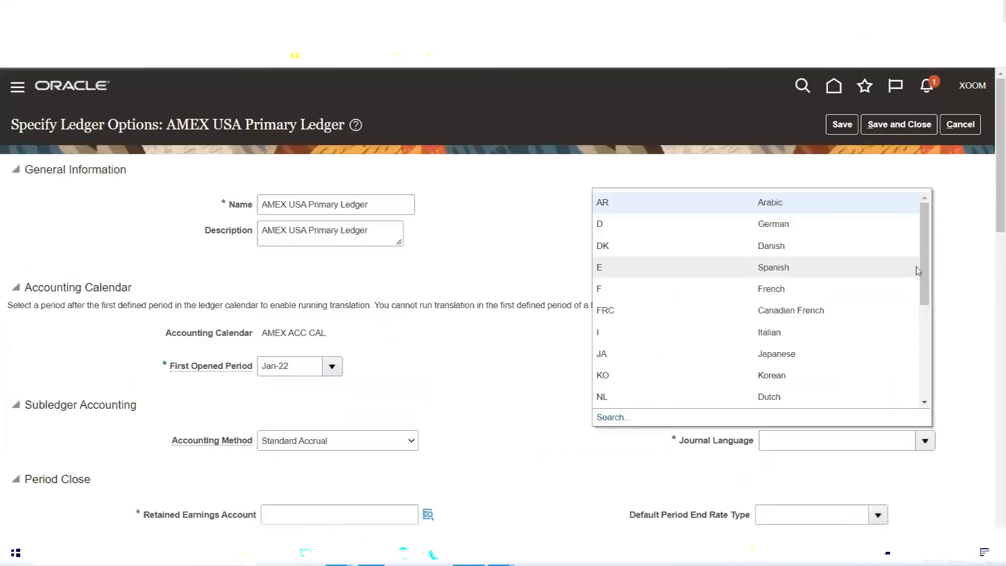
left_click_drag(923, 286, 923, 378)
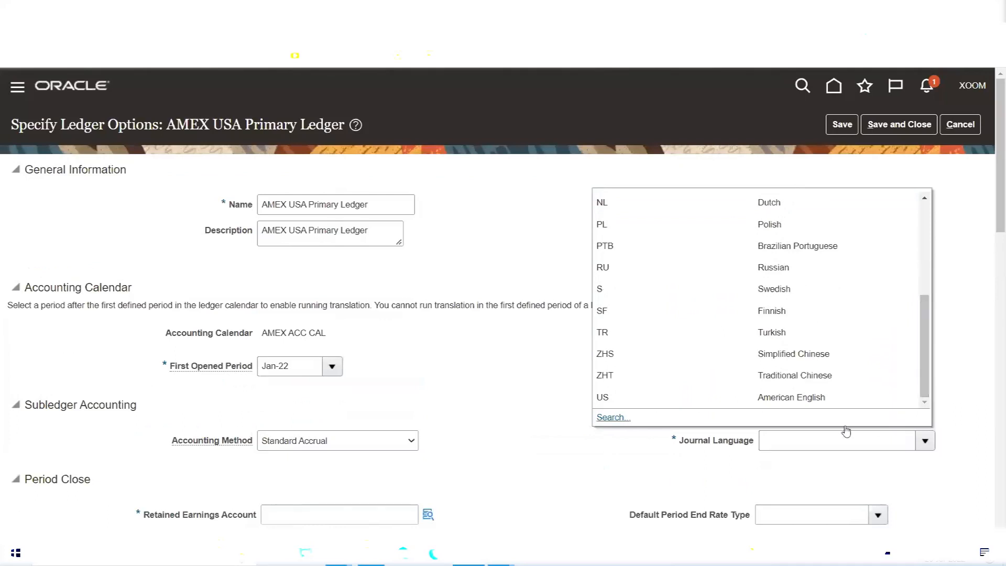
left_click(814, 398)
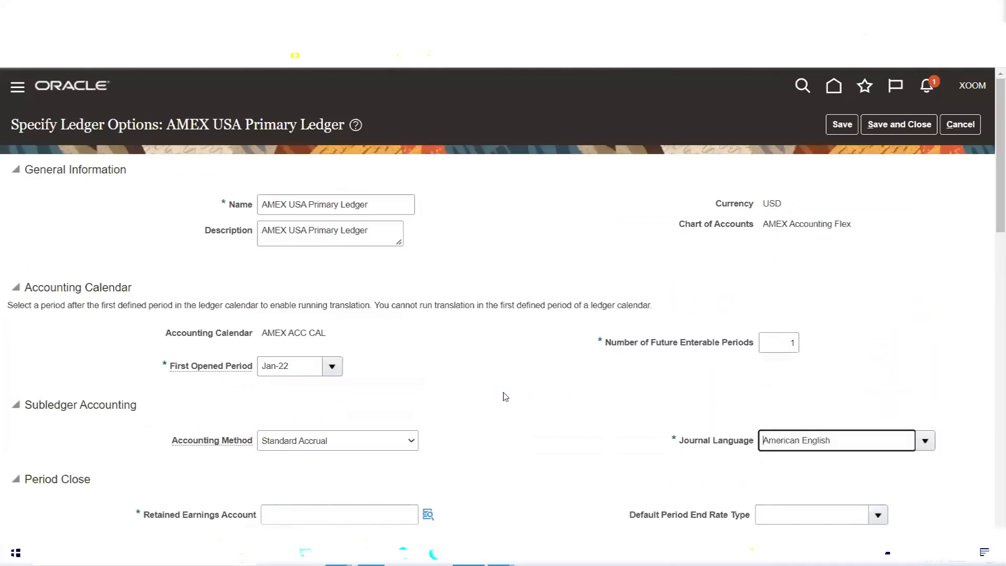
Open the segments of the Retained Earnings Account and set the account segment to 33310 Retained Earnings.
scroll(474, 389, "down", 3)
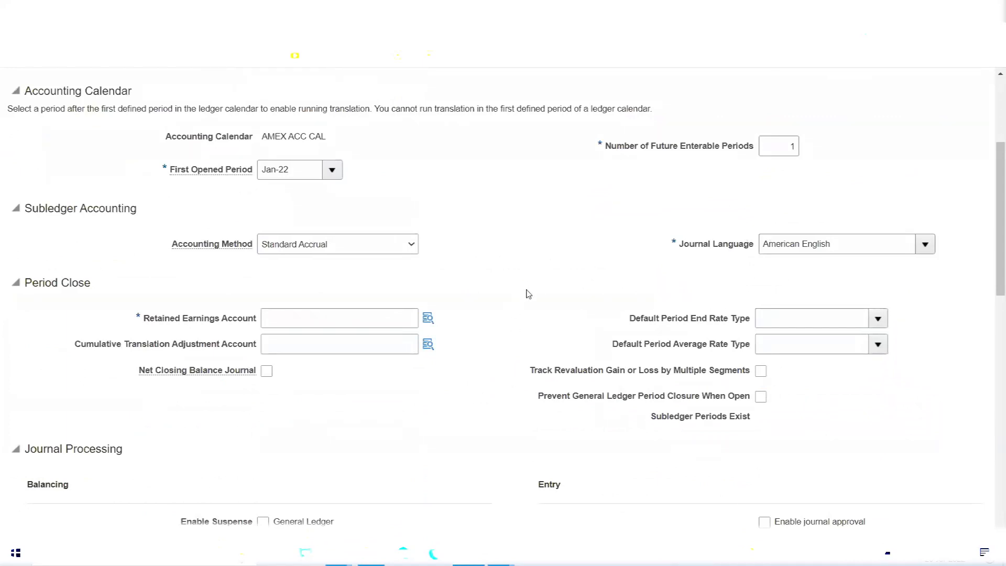
scroll(528, 294, "up", 3)
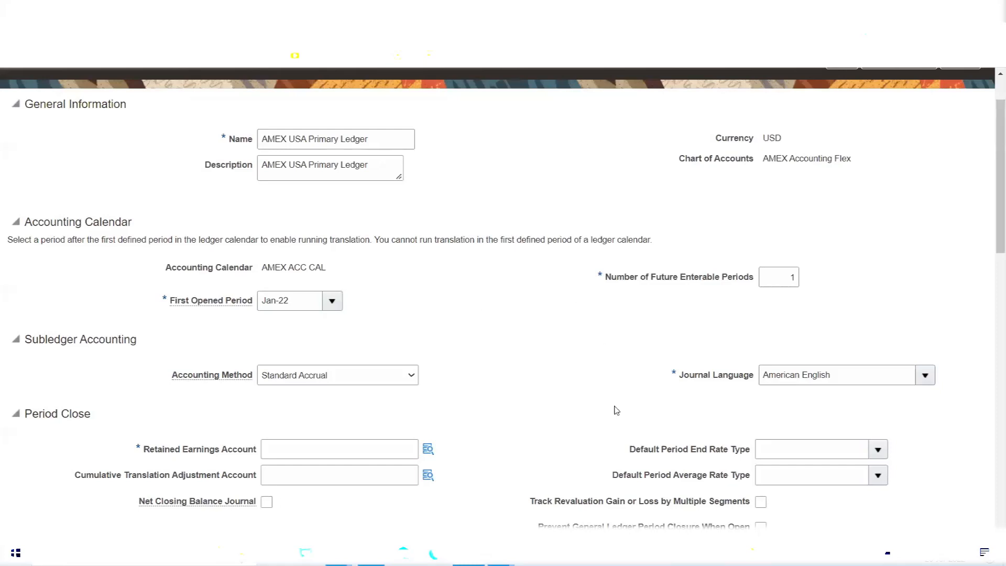
left_click(428, 449)
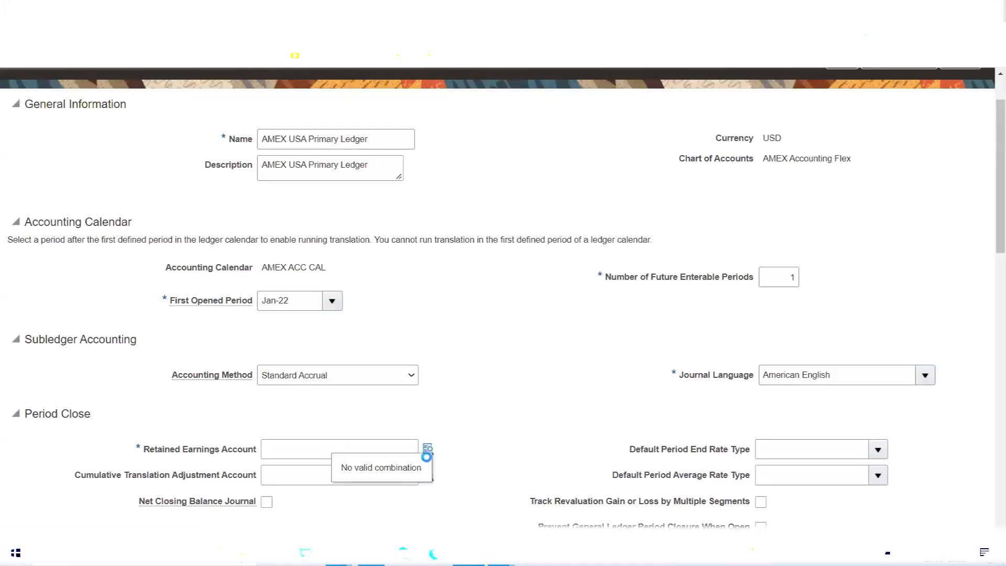
left_click(428, 449)
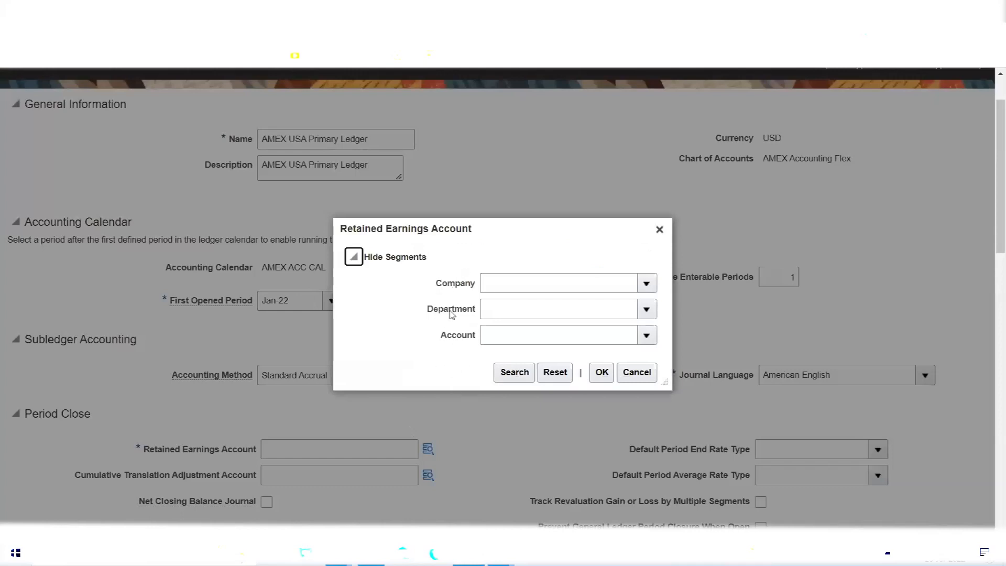
left_click(645, 335)
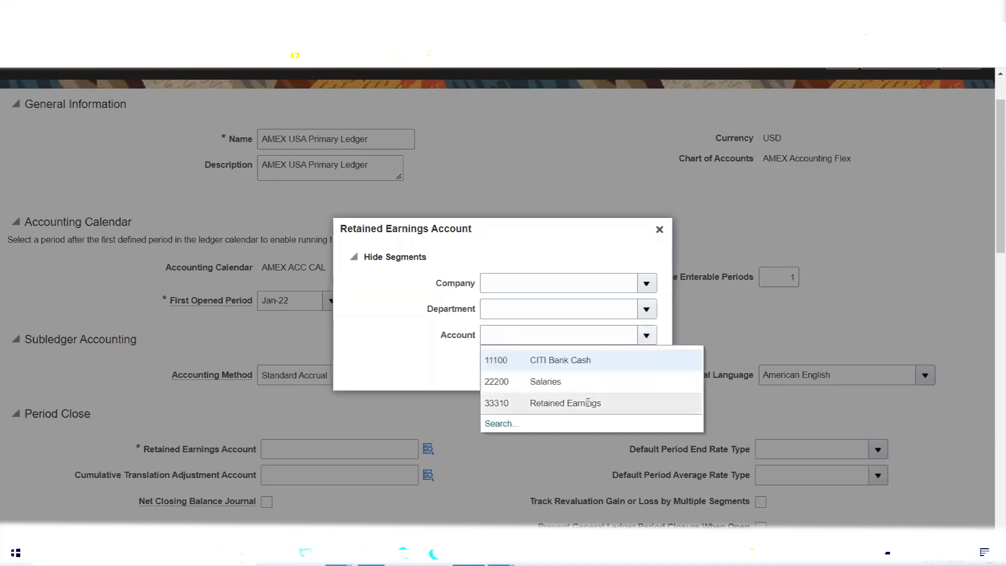
left_click(584, 403)
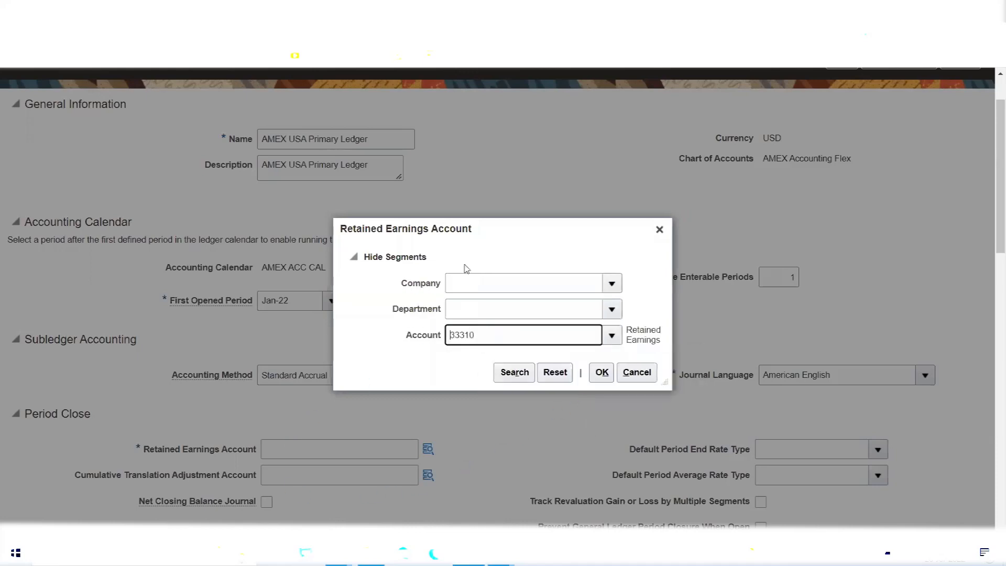
Set the company to 1000 AMEX Financial Services and the department to 1000 Finance, and apply the retained earnings account combination.
left_click(611, 283)
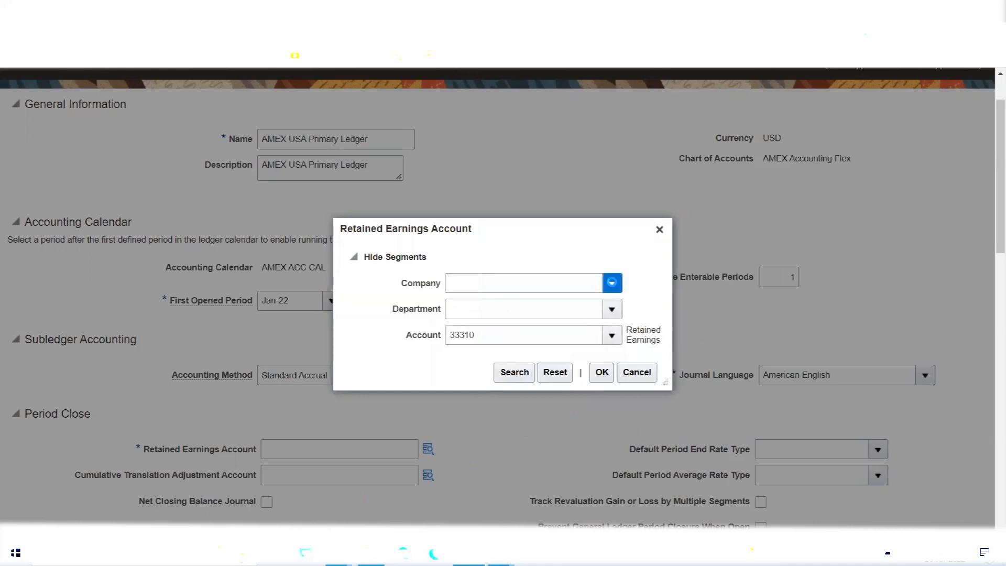
left_click(611, 283)
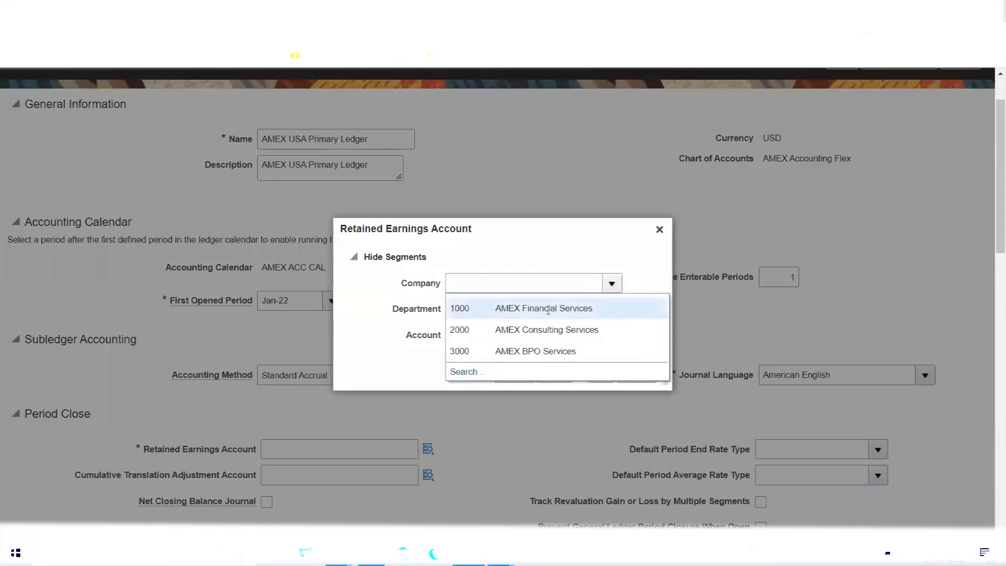
left_click(549, 308)
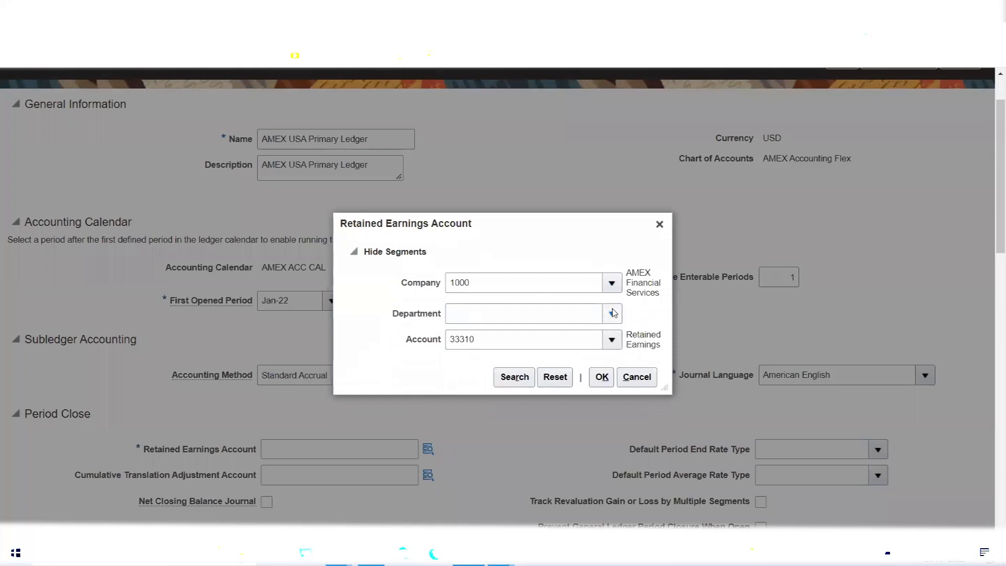
left_click(611, 312)
left_click(378, 345)
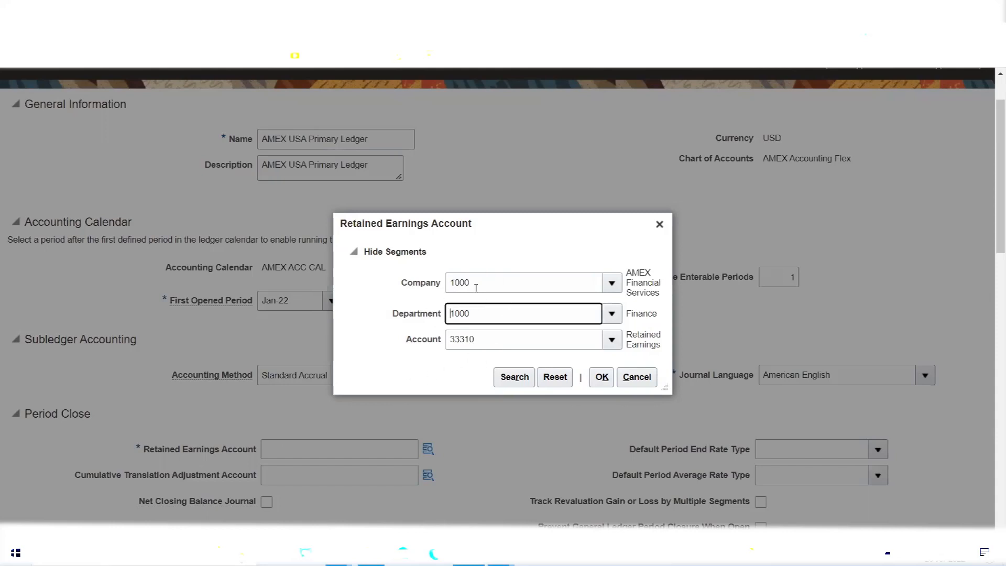
key("Tab")
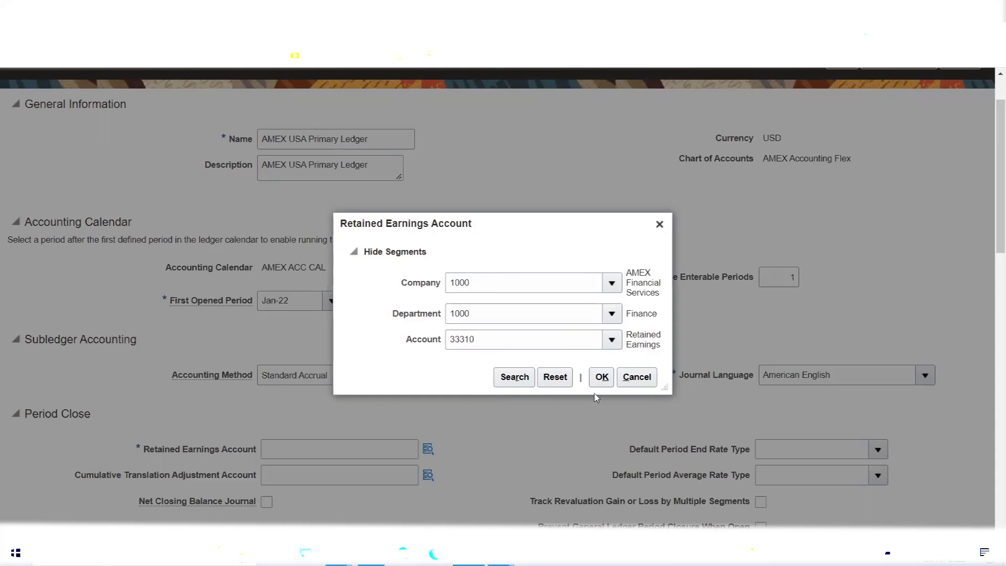
left_click(601, 377)
scroll(425, 388, "down", 3)
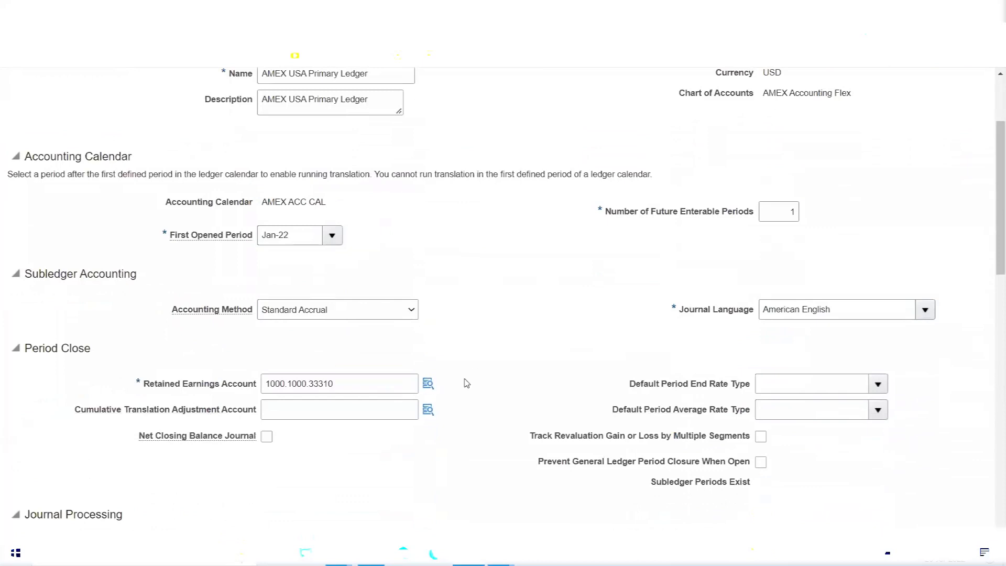
In a new browser tab, go to Setup and Maintenance and open its setup search page.
scroll(471, 382, "up", 3)
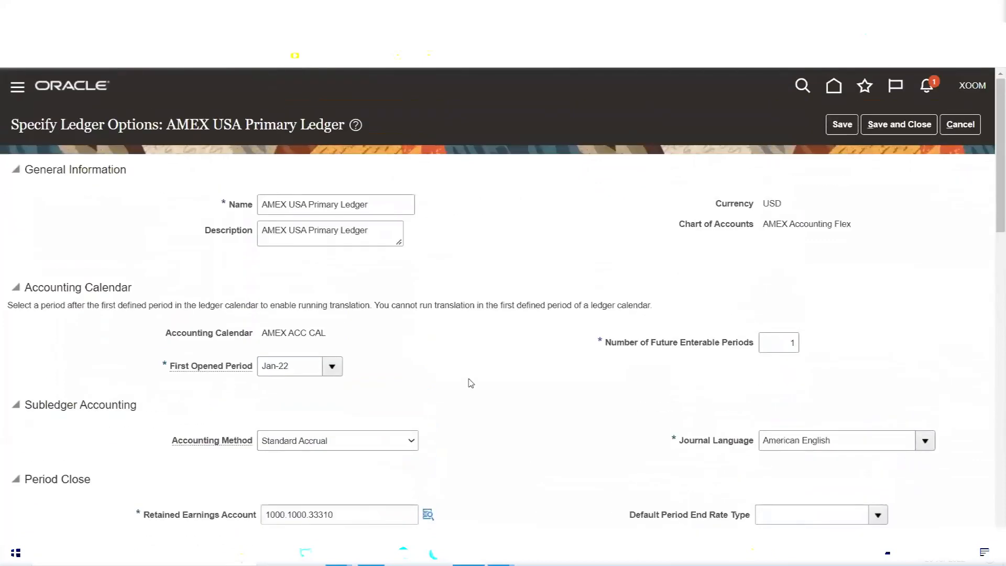
key("ctrl+t")
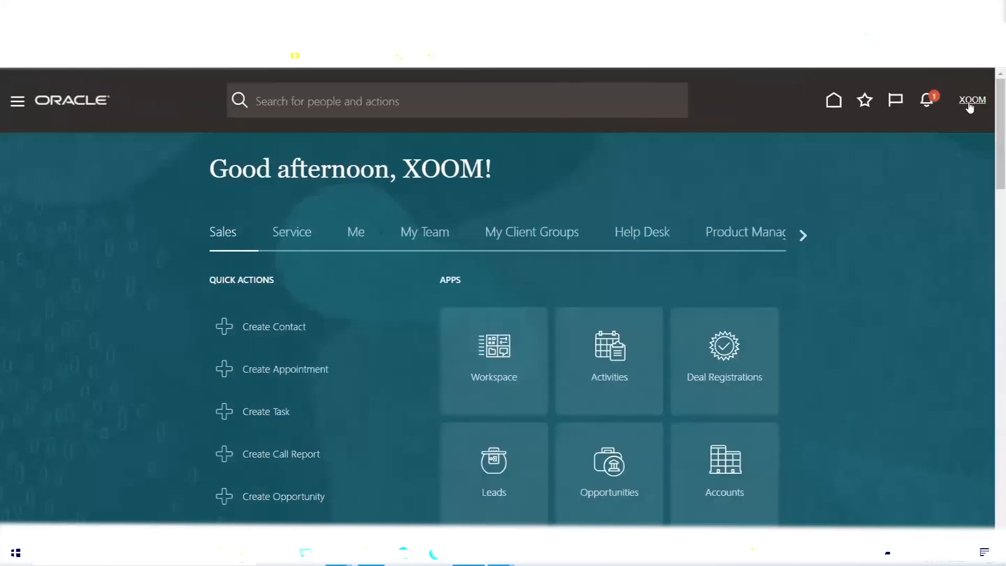
left_click(970, 100)
left_click(743, 316)
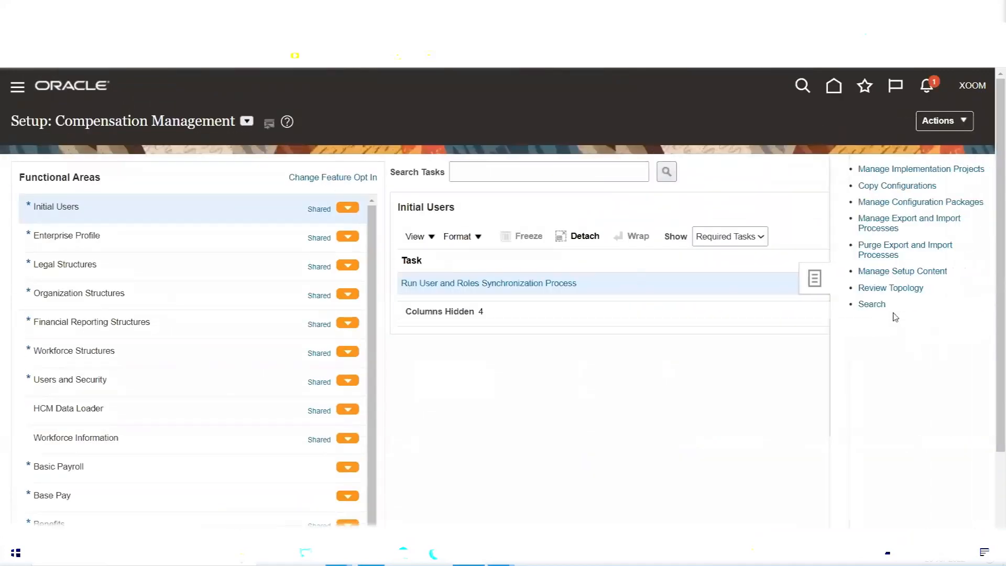
left_click(871, 305)
Search the setup tasks for "Chart of accounts s" and open Manage Chart of Accounts Structures.
left_click(410, 177)
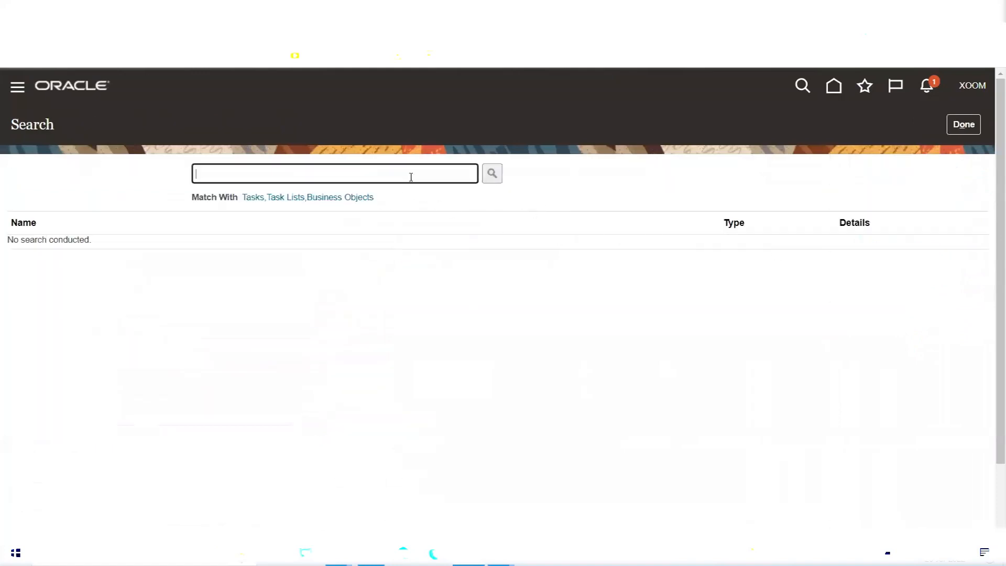
type("Chart of accounts s")
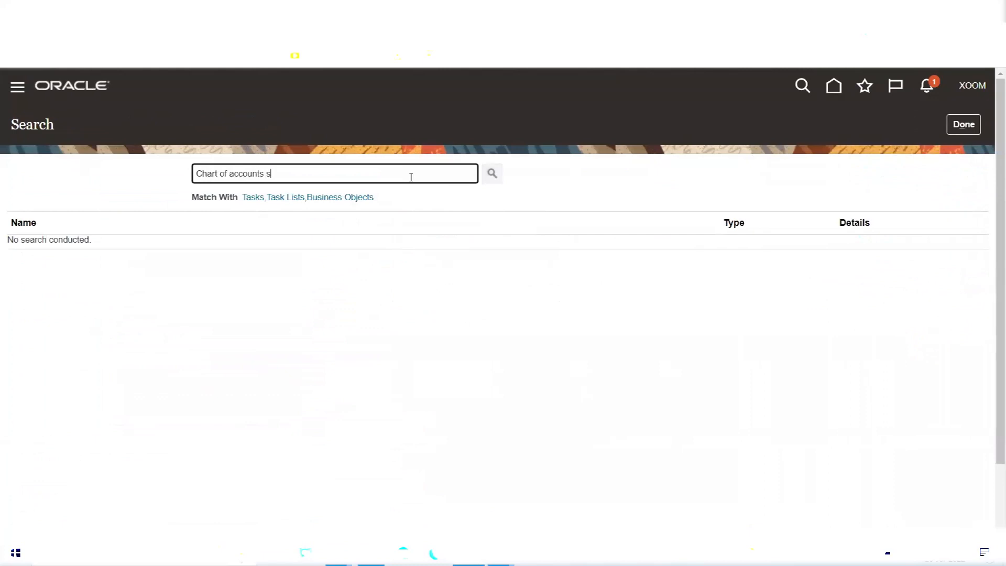
key("Return")
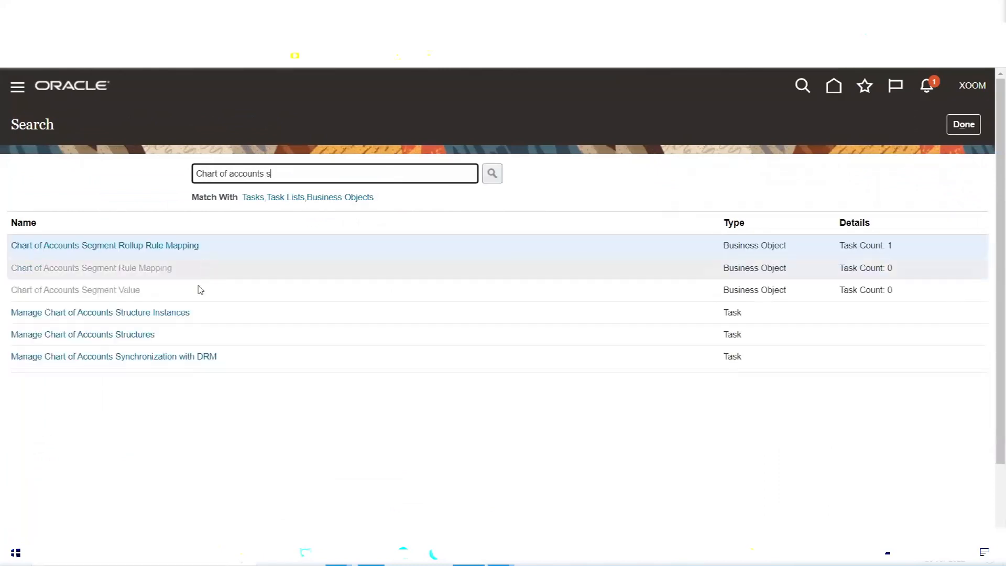
left_click(109, 334)
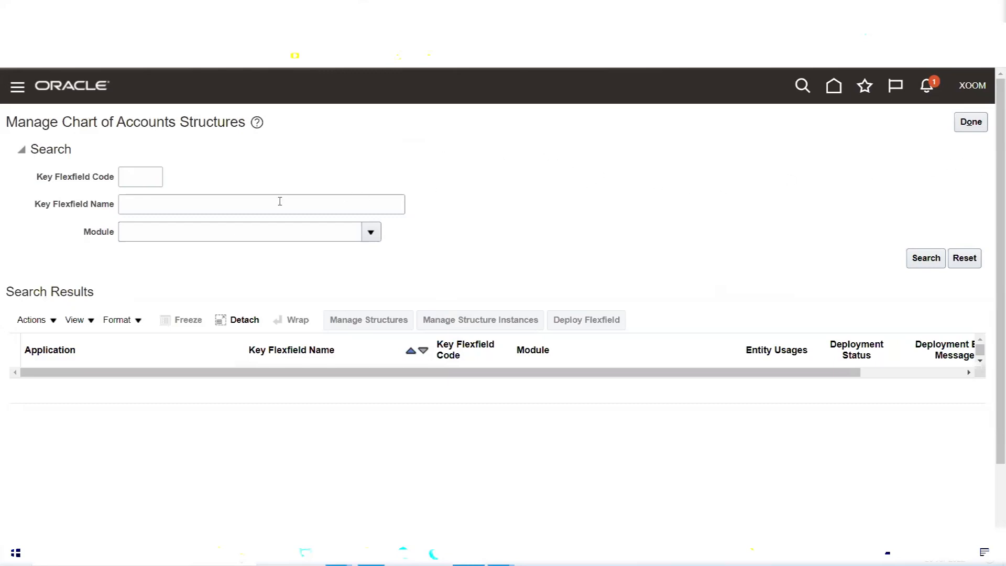
Find the AMEX Accounting Flex structure instance of the General Ledger Accounting Flexfield and open it for editing.
left_click(926, 259)
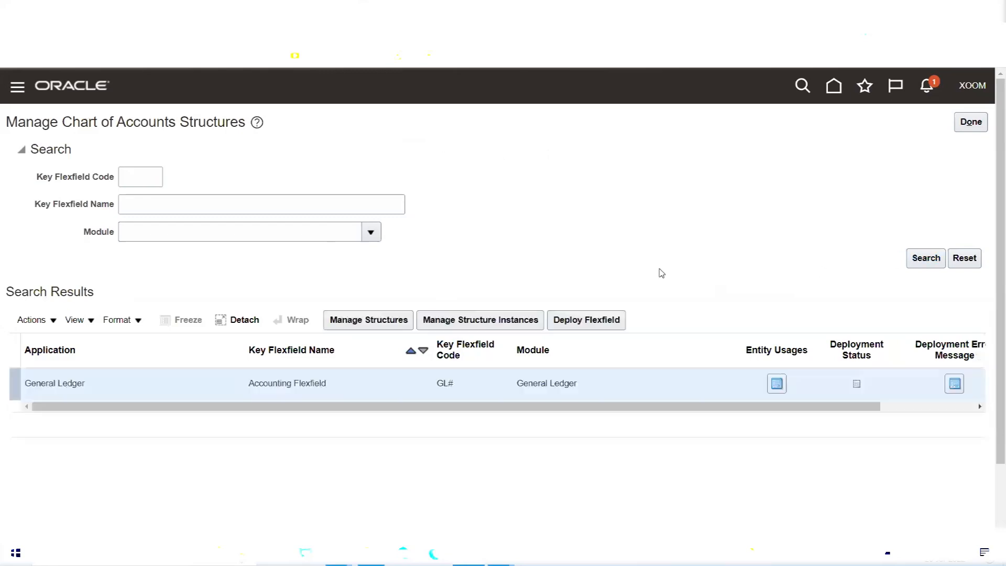
left_click(456, 320)
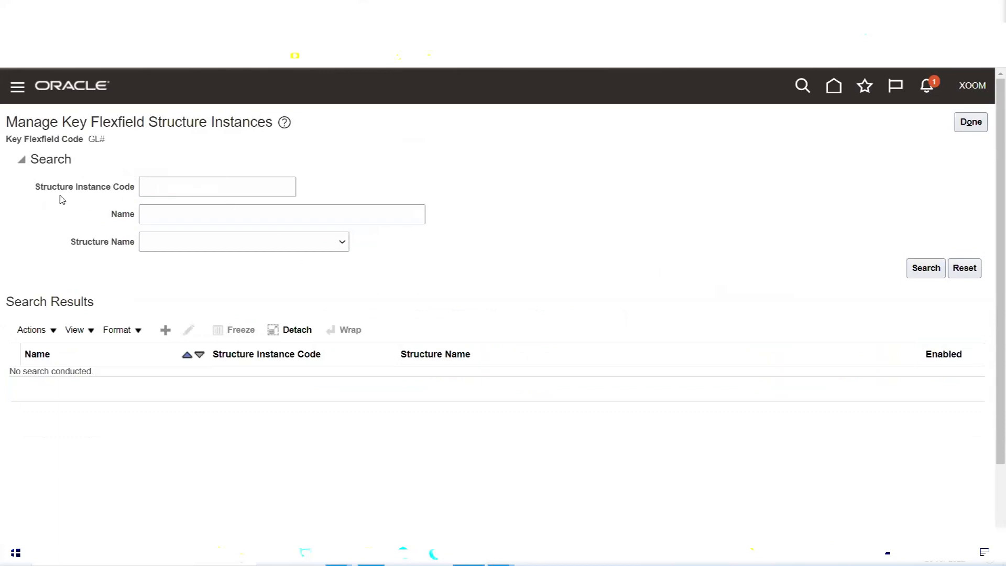
left_click(185, 192)
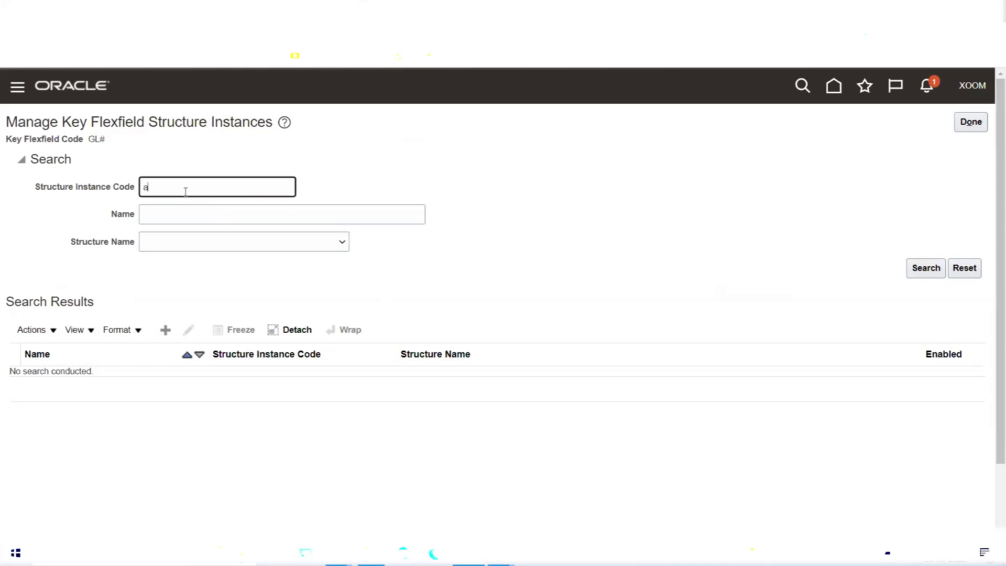
type("AMEX Accounting Flex")
left_click(930, 273)
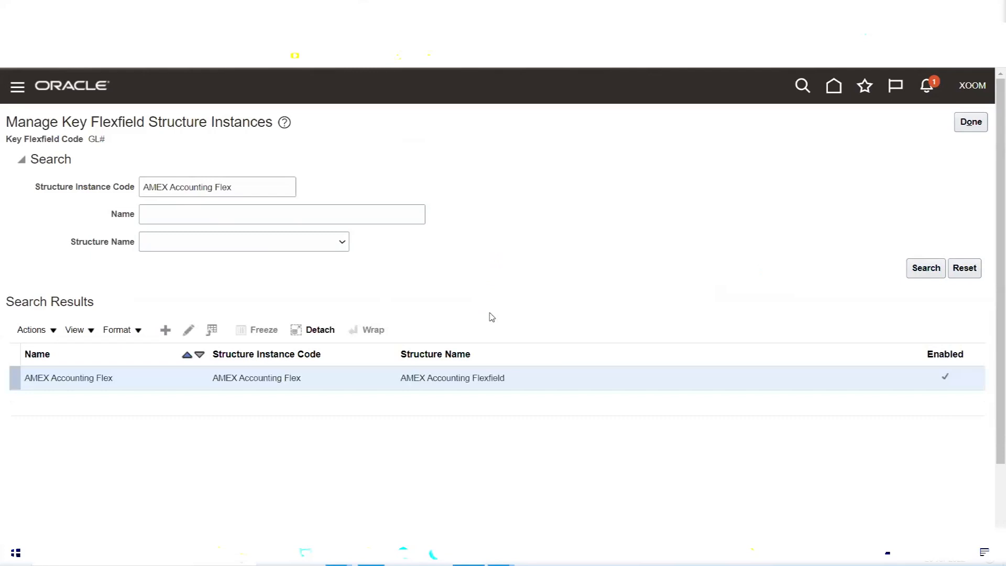
left_click(190, 329)
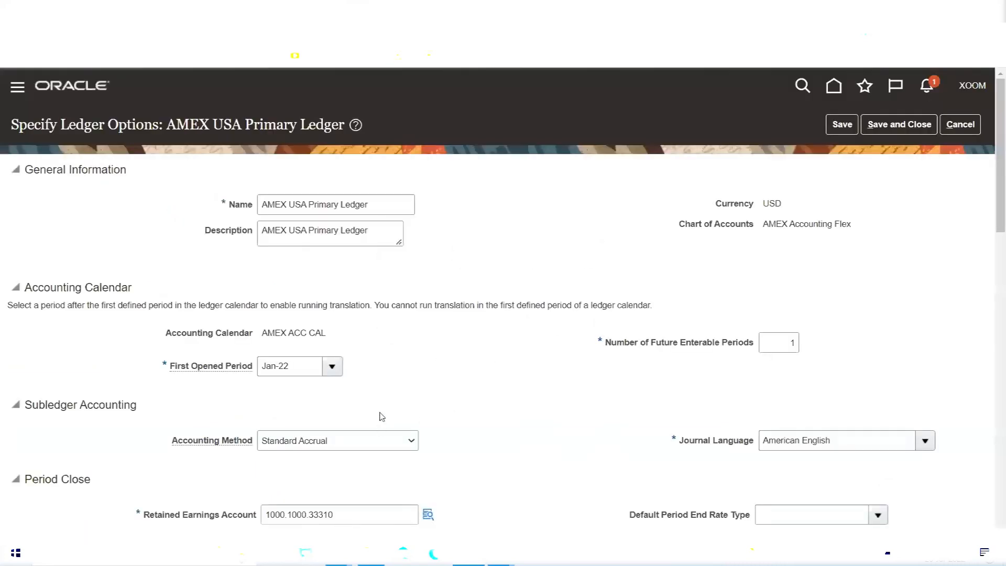
Switch dynamic combination creation off and back on for AMEX Accounting Flex while checking the ledger's Retained Earnings Account.
scroll(493, 304, "down", 1)
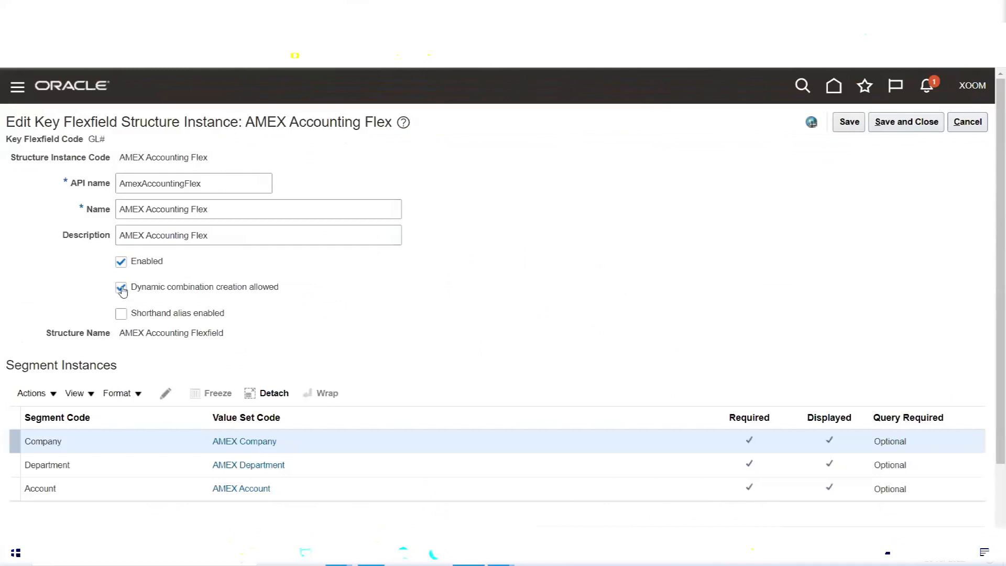
left_click(120, 287)
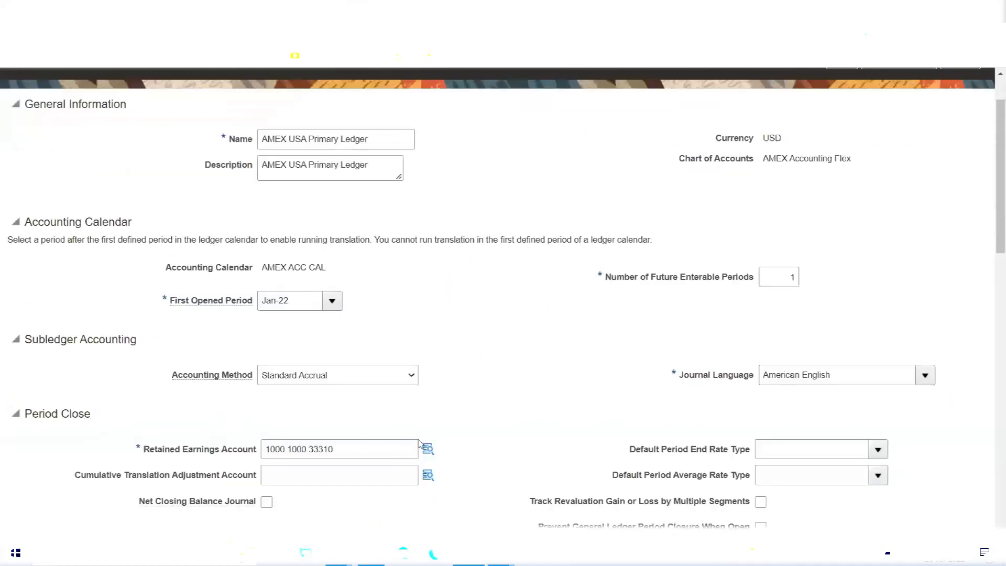
left_click(428, 449)
scroll(473, 348, "down", 8)
scroll(474, 350, "up", 8)
scroll(474, 350, "down", 1)
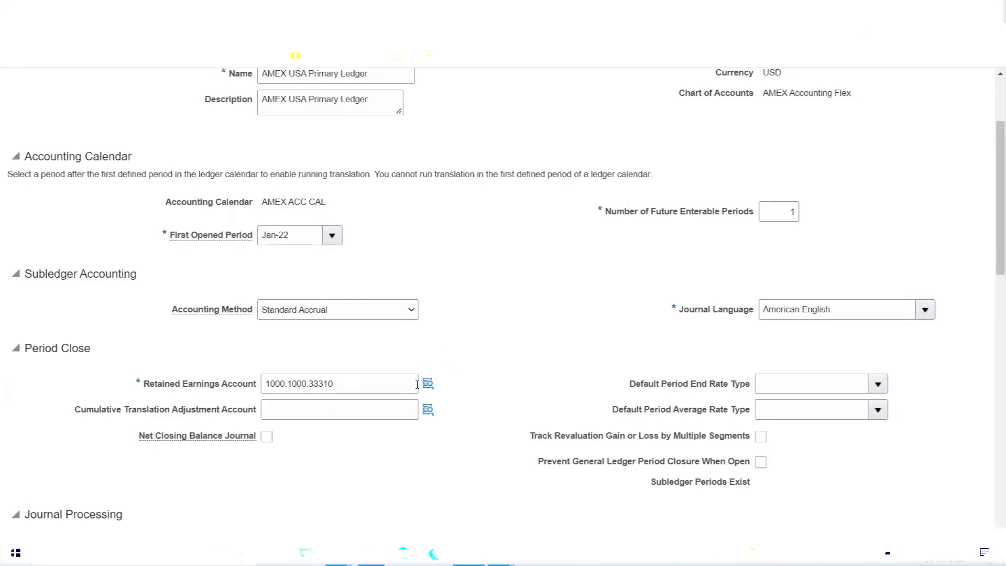
double_click(338, 379)
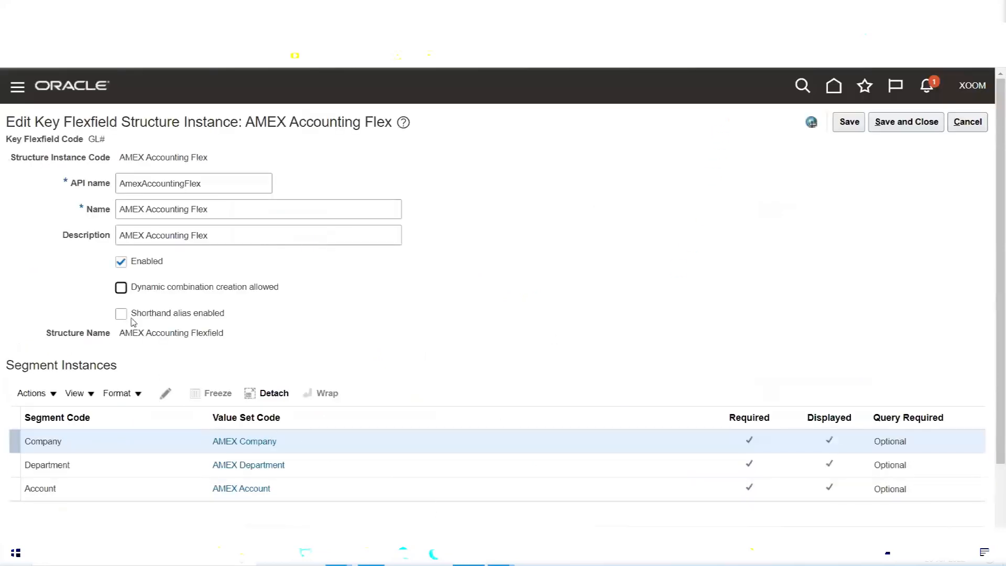
left_click(122, 289)
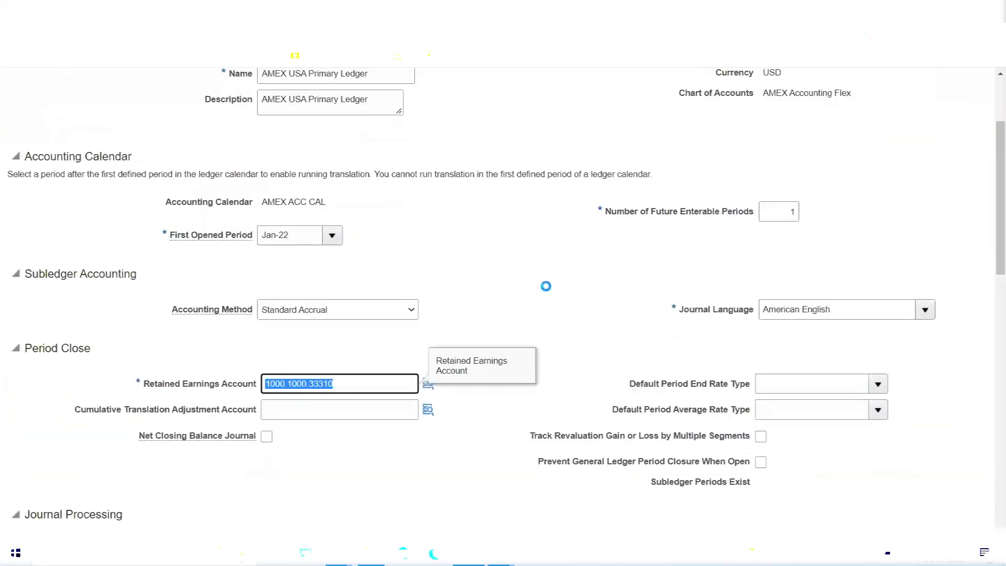
left_click(347, 382)
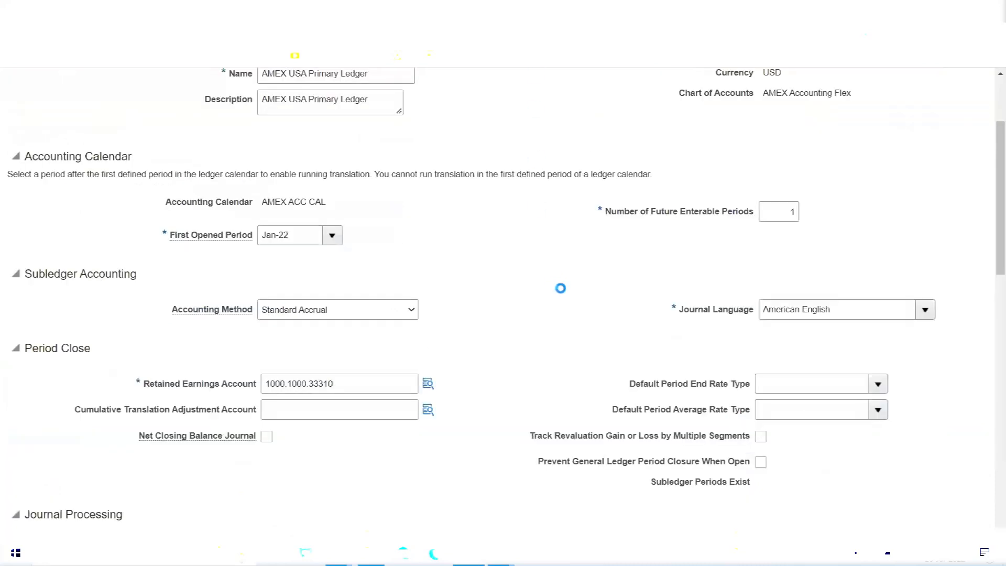
Save and close the AMEX USA Primary Ledger options, and cancel editing the AMEX Accounting Flex structure instance.
left_click(906, 127)
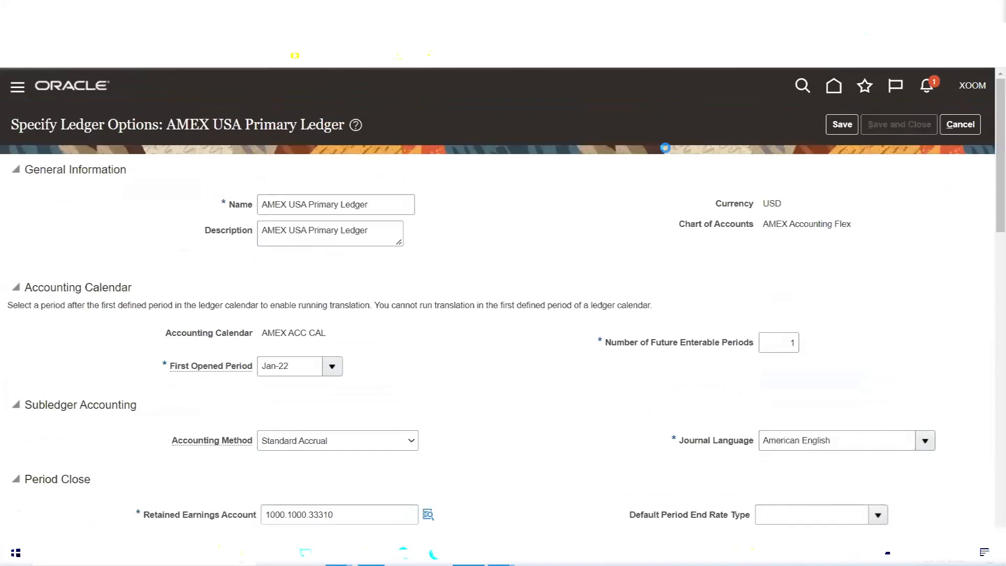
left_click(293, 9)
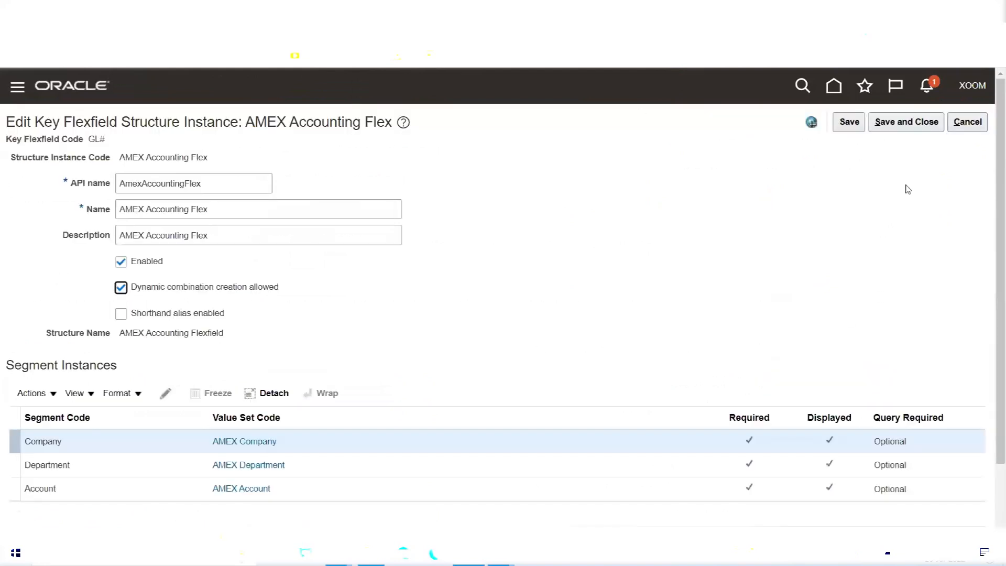
left_click(964, 125)
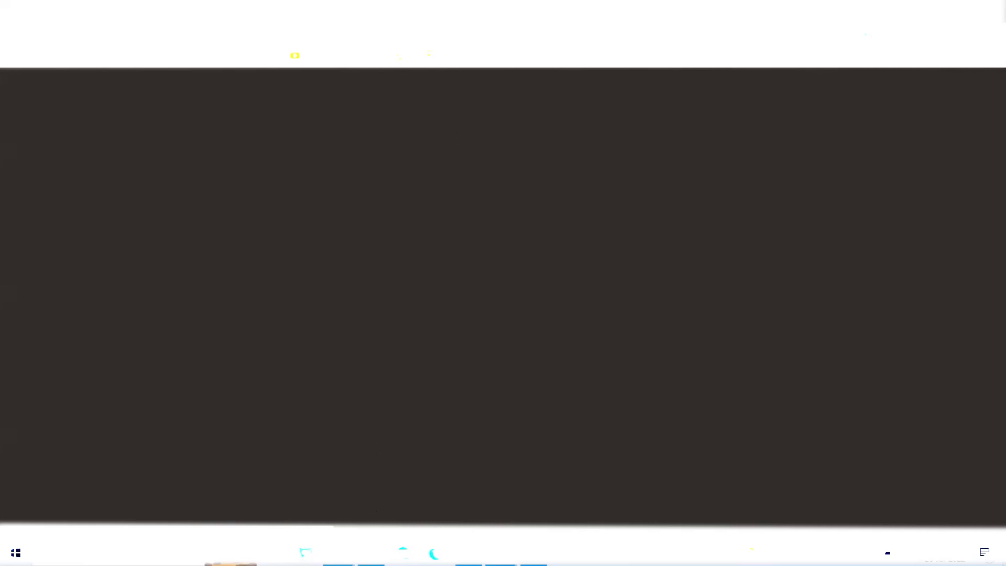
Switch to the Excel training notes and enter "Create Primary Ledger (PL)" in cell B204.
left_click(267, 487)
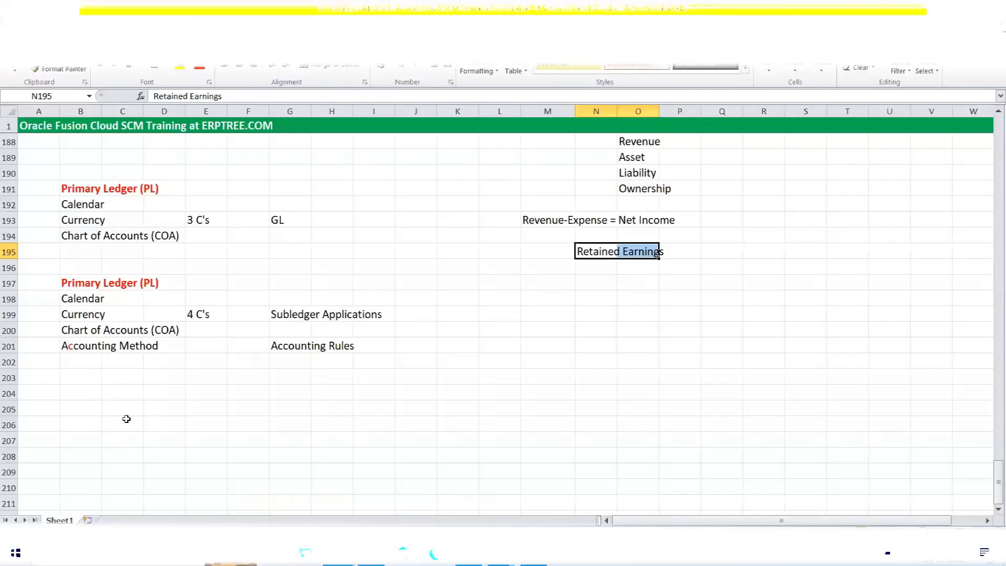
scroll(126, 418, "down", 1)
left_click(88, 348)
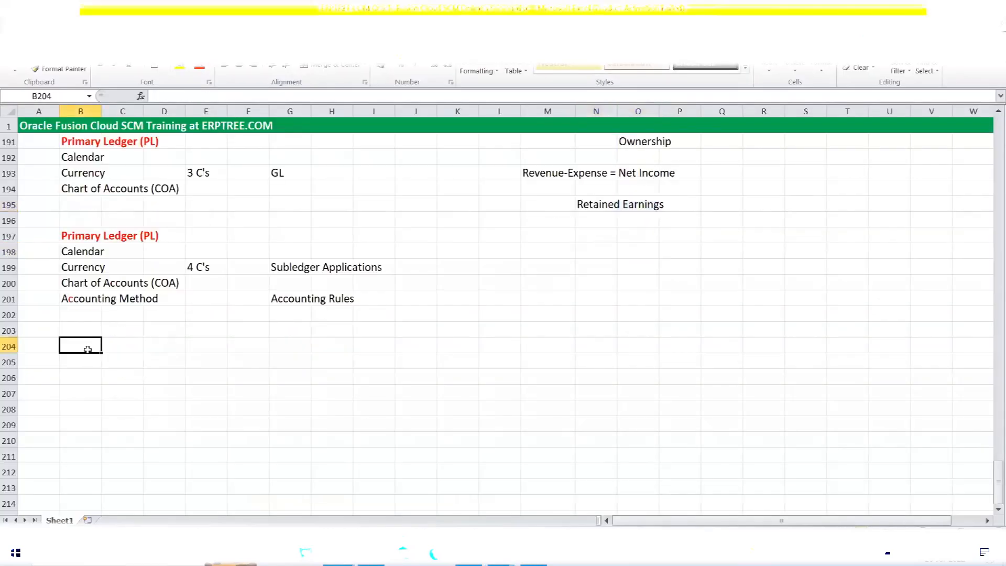
type("Creat")
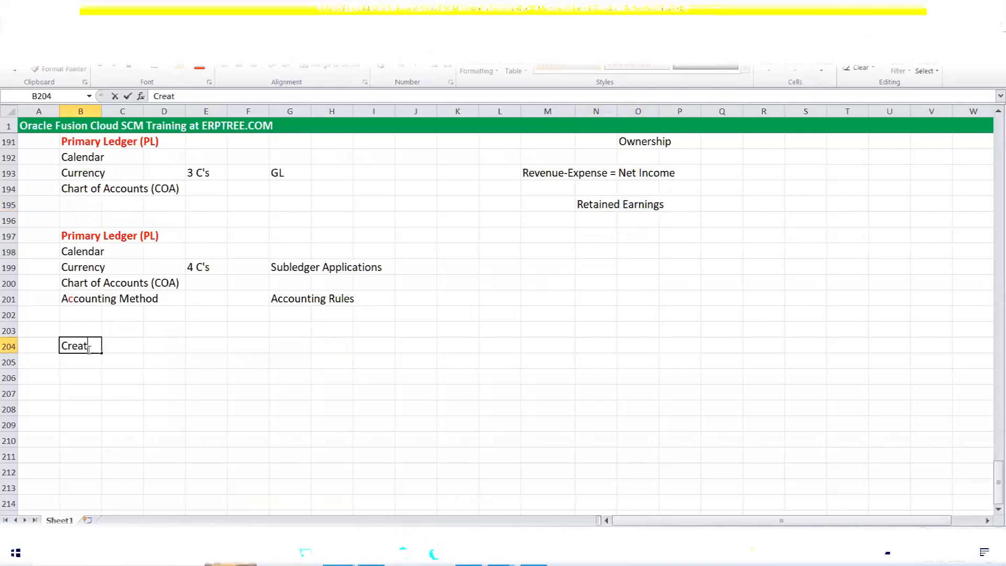
type("e Primary Ledger")
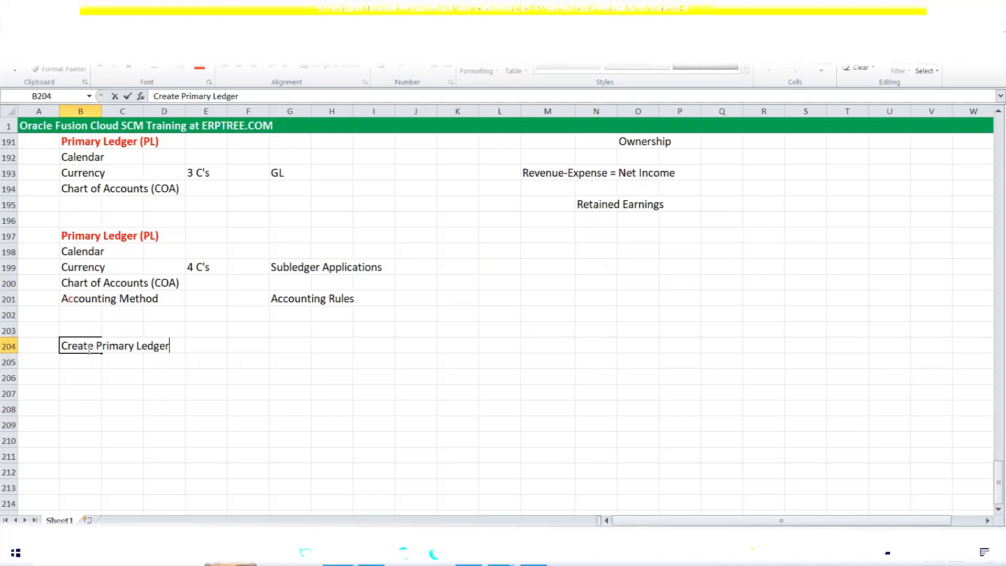
type(" (PL)")
key("Return")
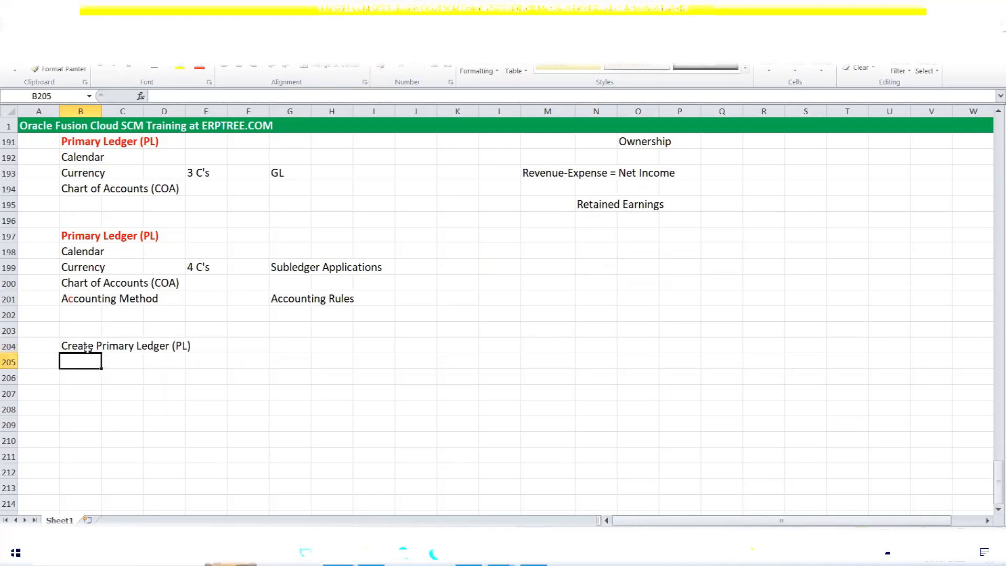
Enter "Specify Ledger Options" in cell B205.
type("Specif")
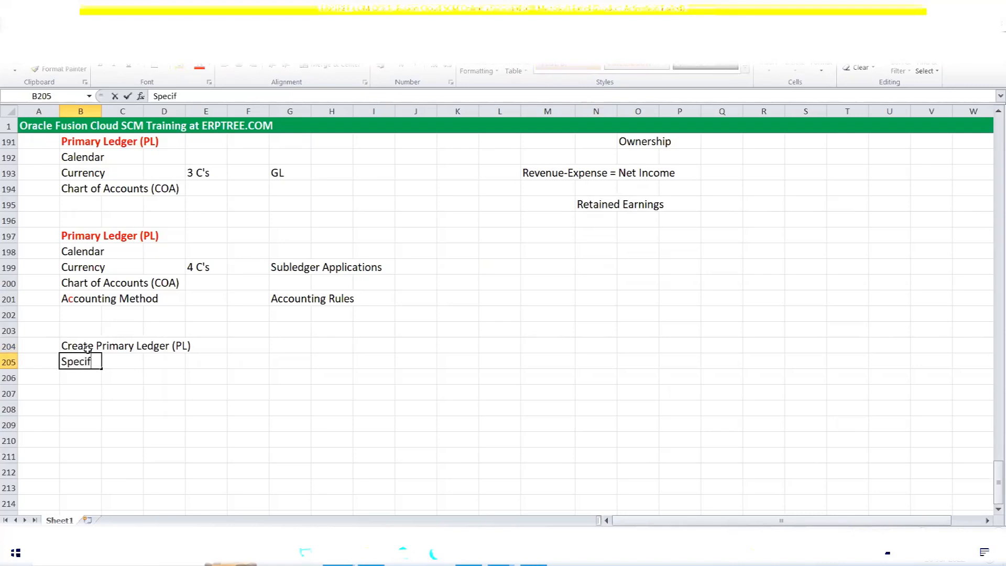
type("y Ledger Options")
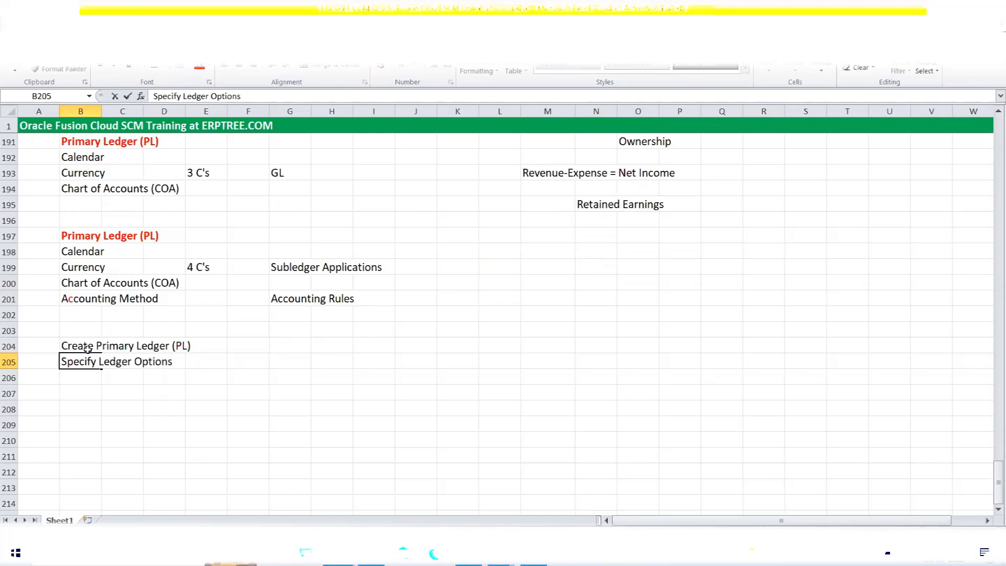
key("ctrl+Return")
Review the notes on the chart of accounts steps, the primary ledger steps and the company's Primary Balancing Segment Label.
scroll(107, 357, "up", 4)
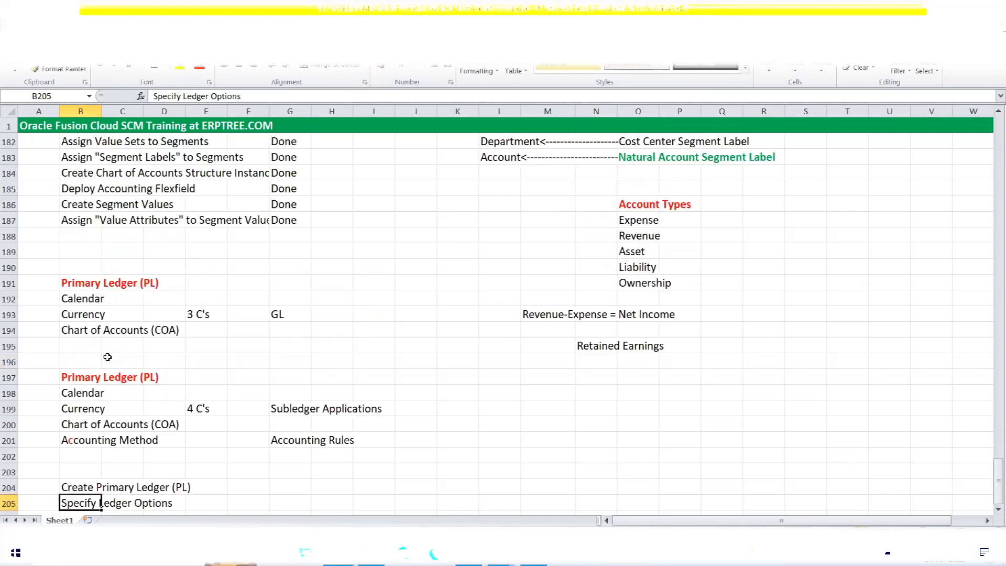
left_click_drag(80, 250, 282, 277)
scroll(270, 350, "down", 6)
left_click_drag(65, 249, 209, 236)
left_click_drag(64, 267, 178, 267)
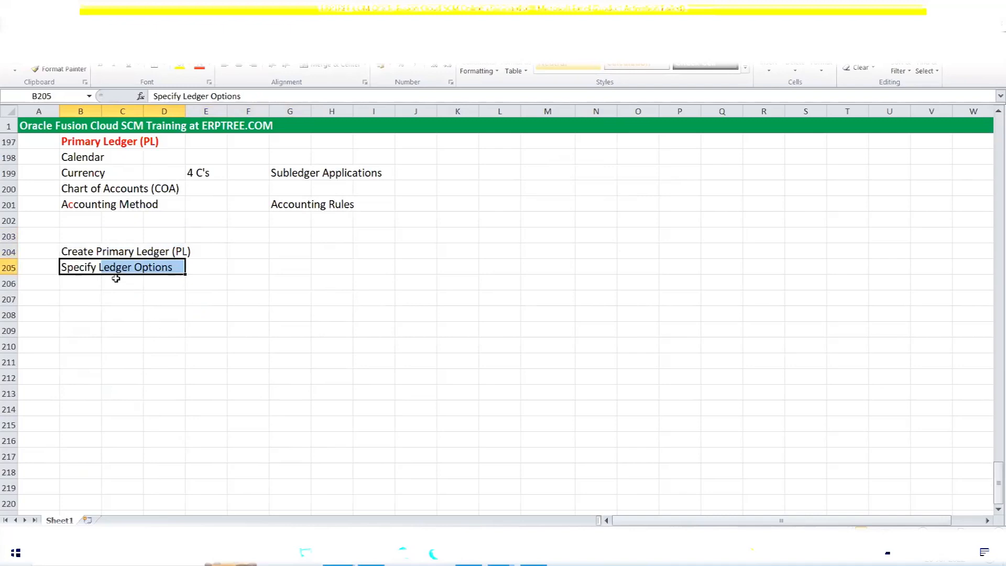
left_click_drag(89, 251, 177, 259)
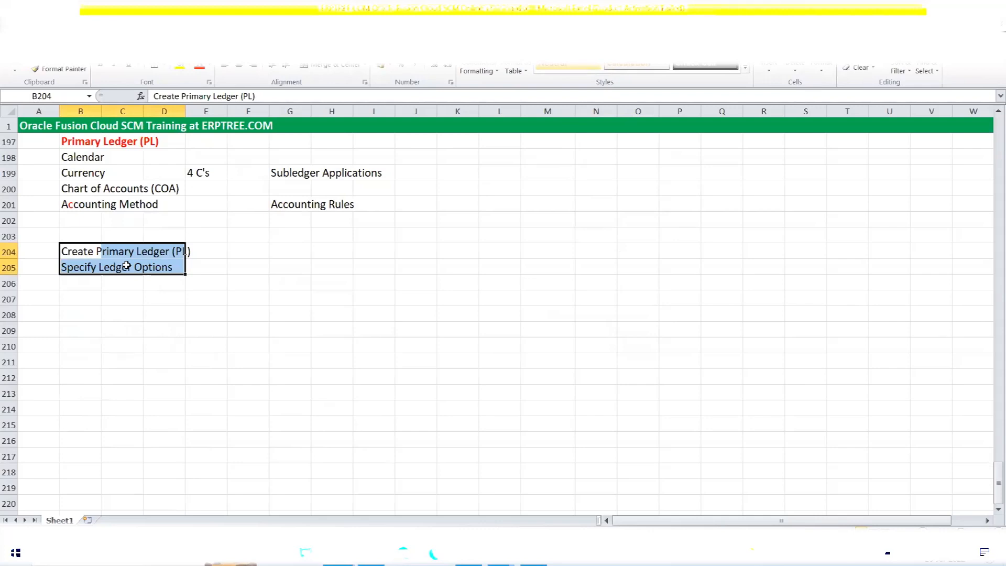
scroll(180, 283, "up", 5)
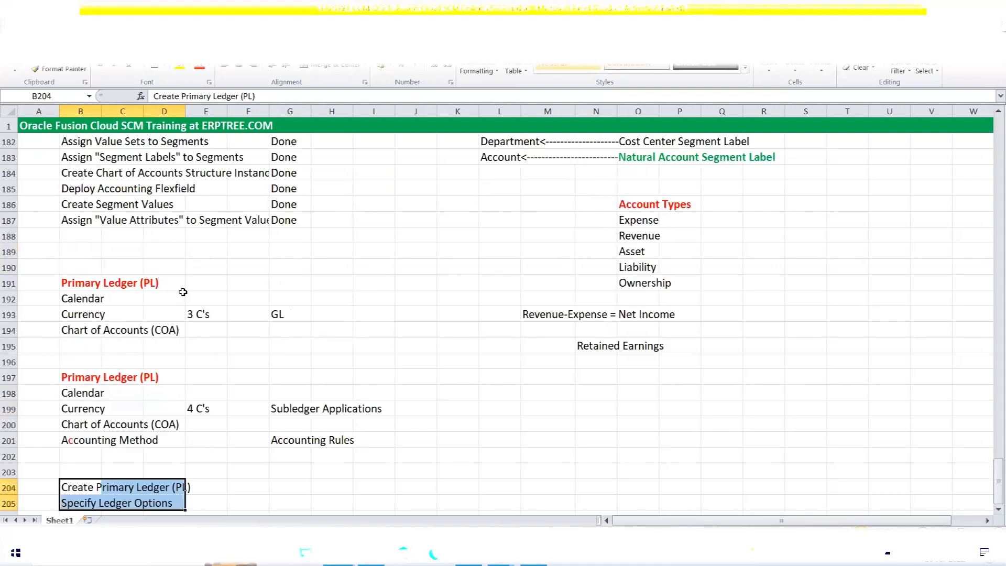
scroll(183, 291, "up", 2)
left_click_drag(505, 220, 775, 218)
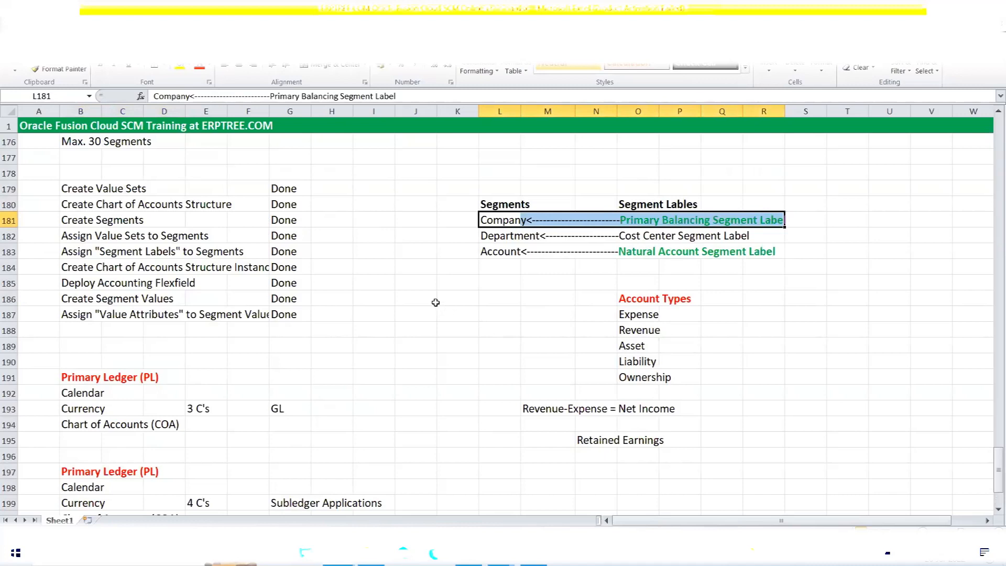
scroll(434, 301, "down", 2)
scroll(434, 301, "down", 7)
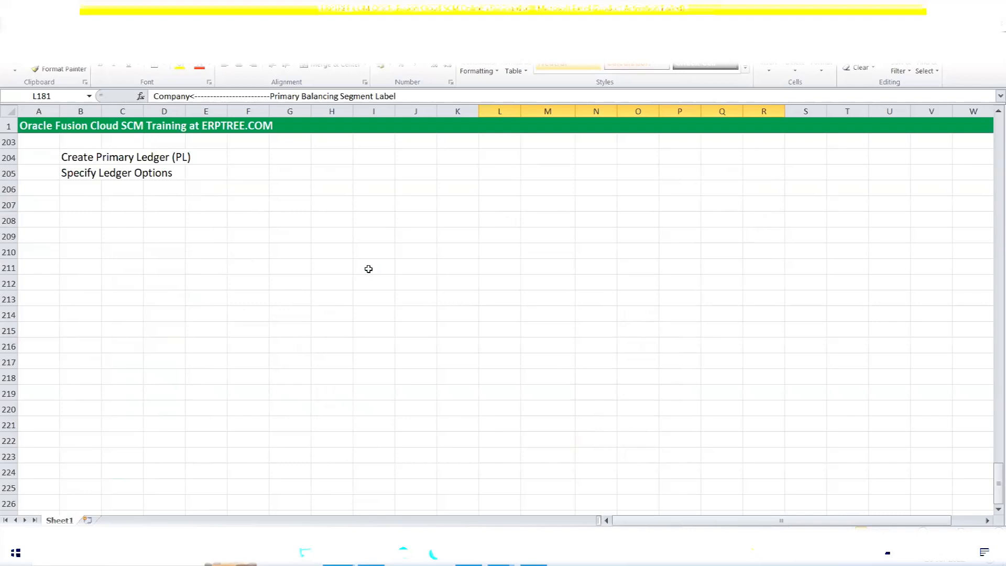
scroll(495, 184, "up", 3)
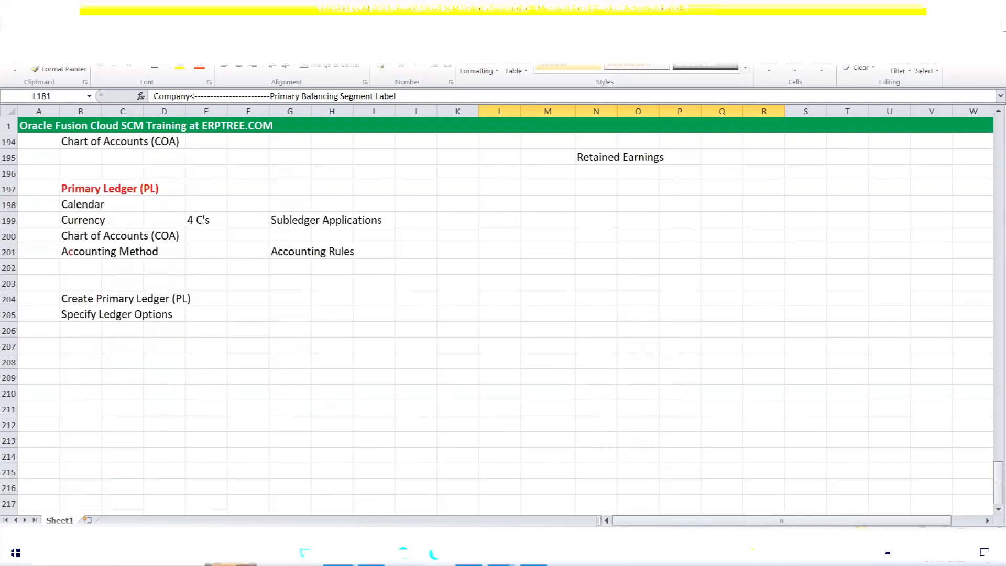